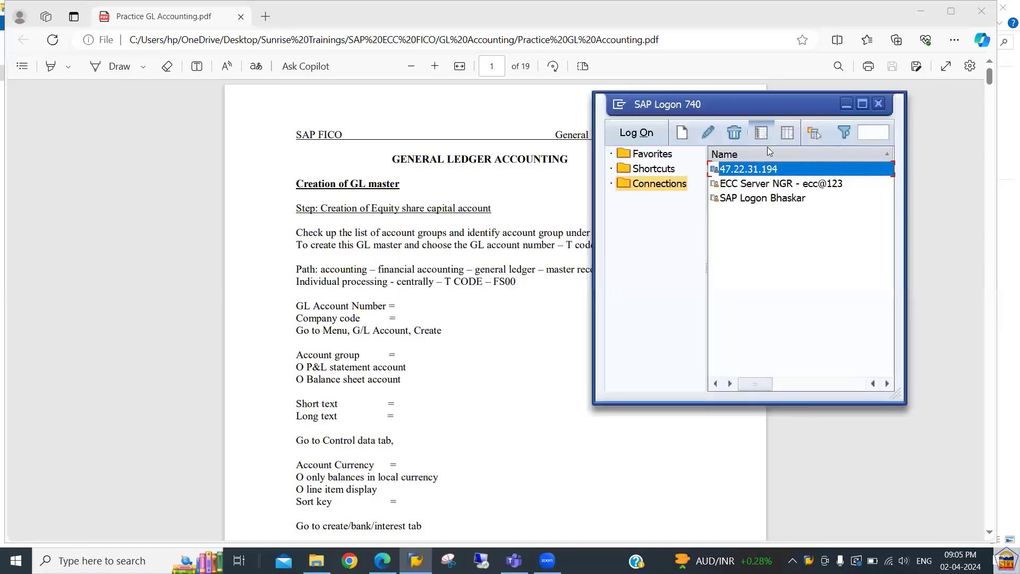
Minimise the SAP Logon window and read the PDF instruction on checking account groups with T-code OBD4.
left_click(847, 104)
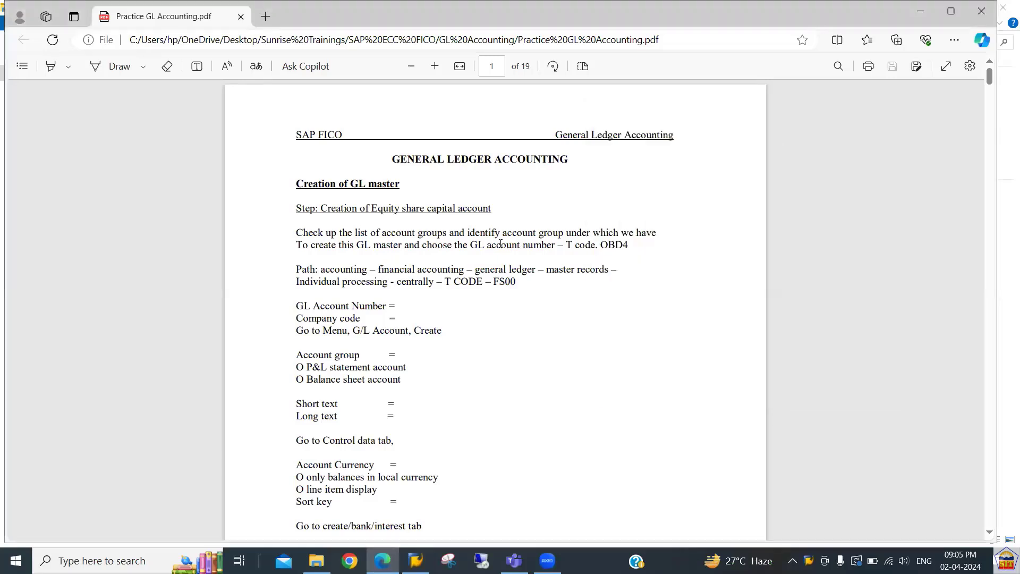
left_click_drag(475, 234, 648, 252)
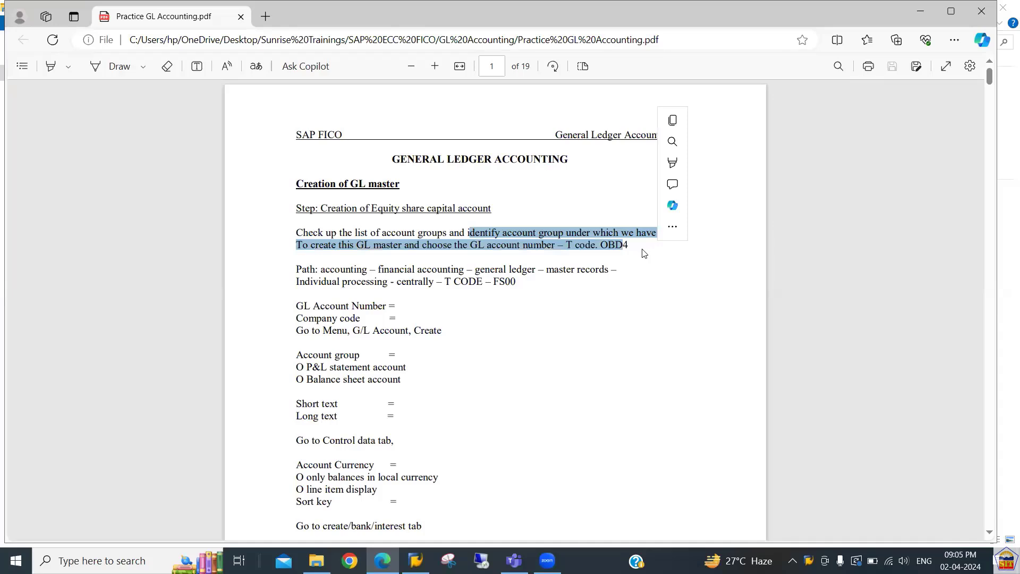
left_click(642, 254)
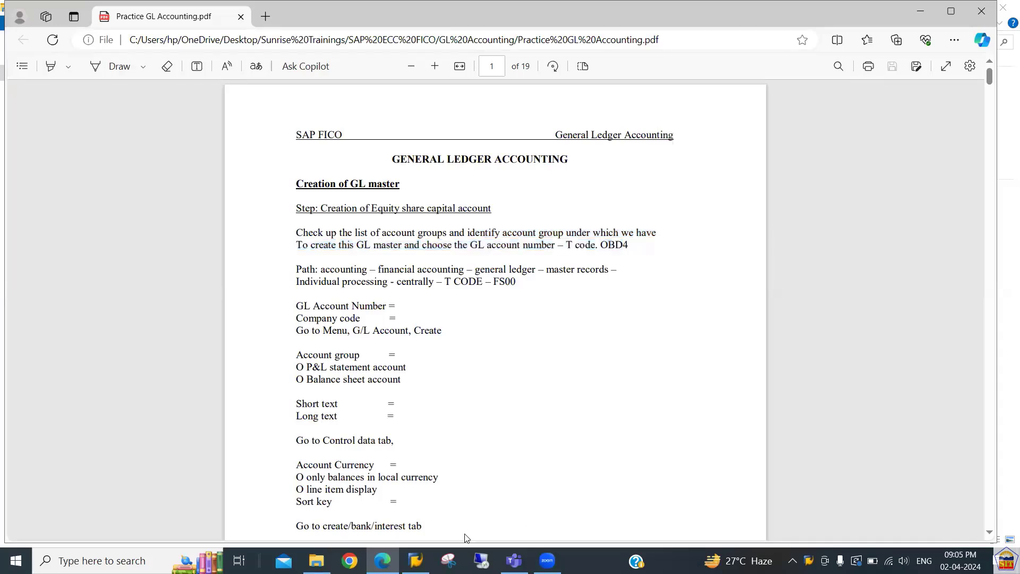
Switch to the SAP session and open the G/L account groups overview with transaction OBD4.
left_click(416, 561)
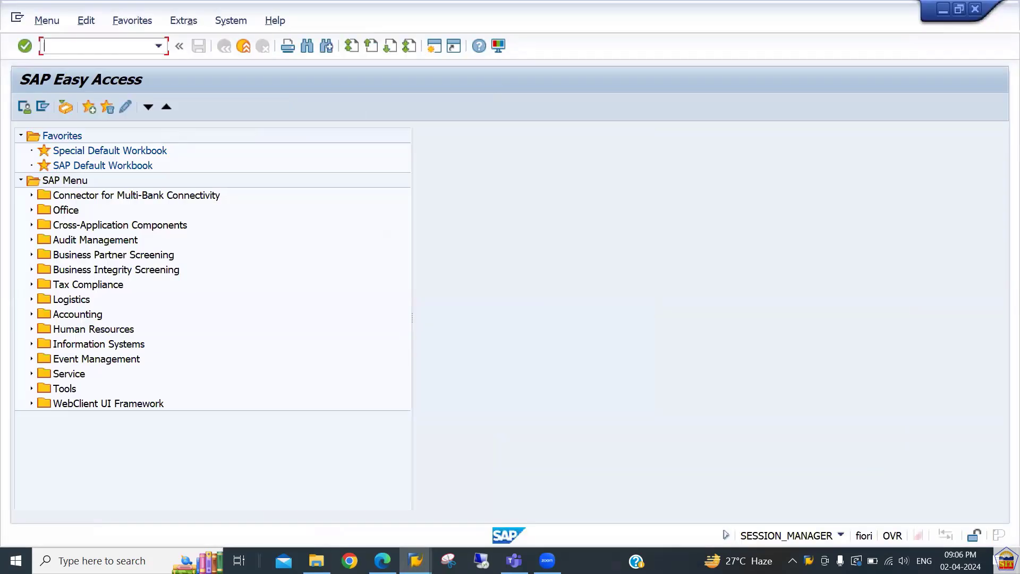
type("obd")
type("4")
key("Return")
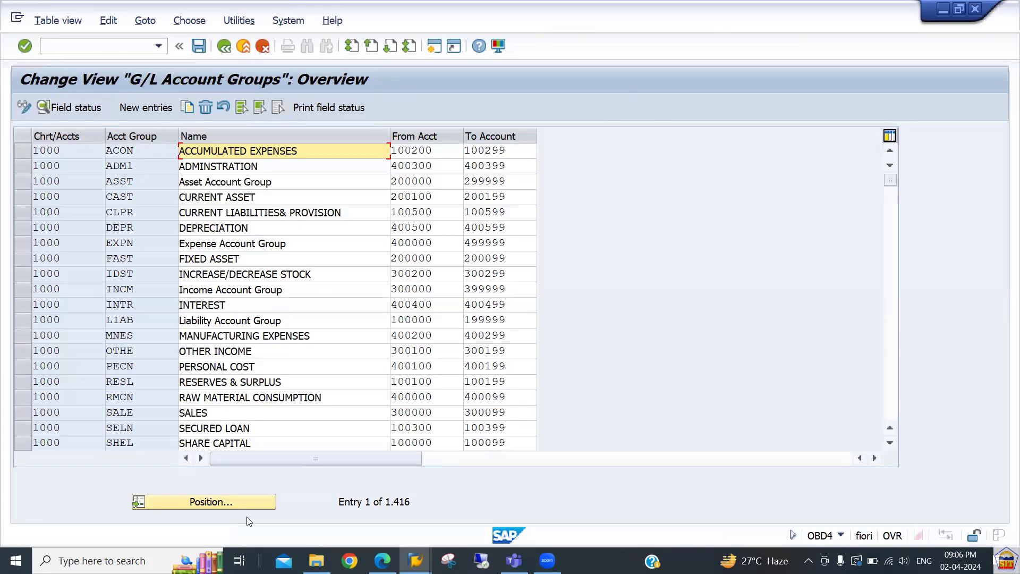
Position the G/L account groups list at chart of accounts 2266.
left_click(233, 502)
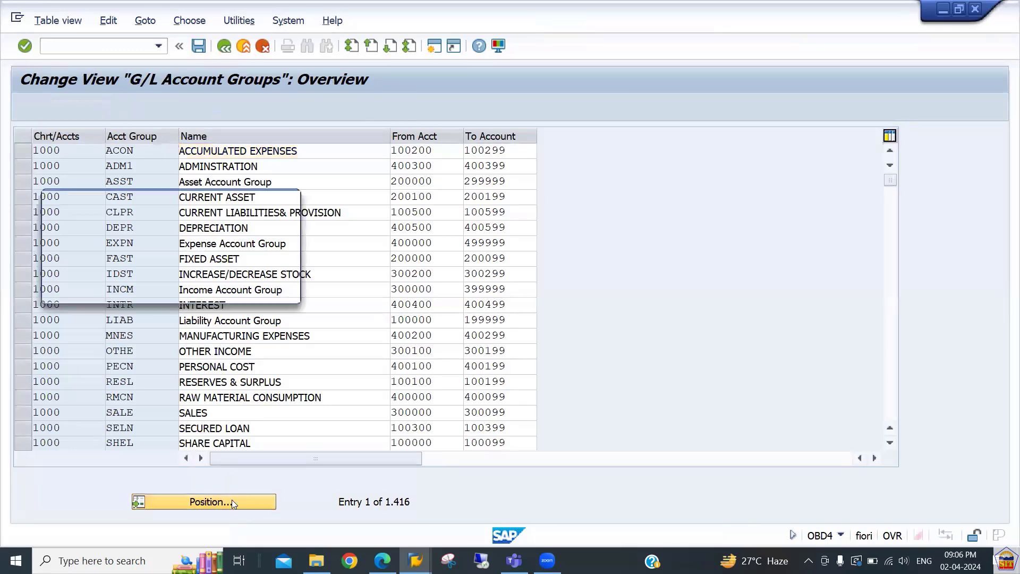
type("262")
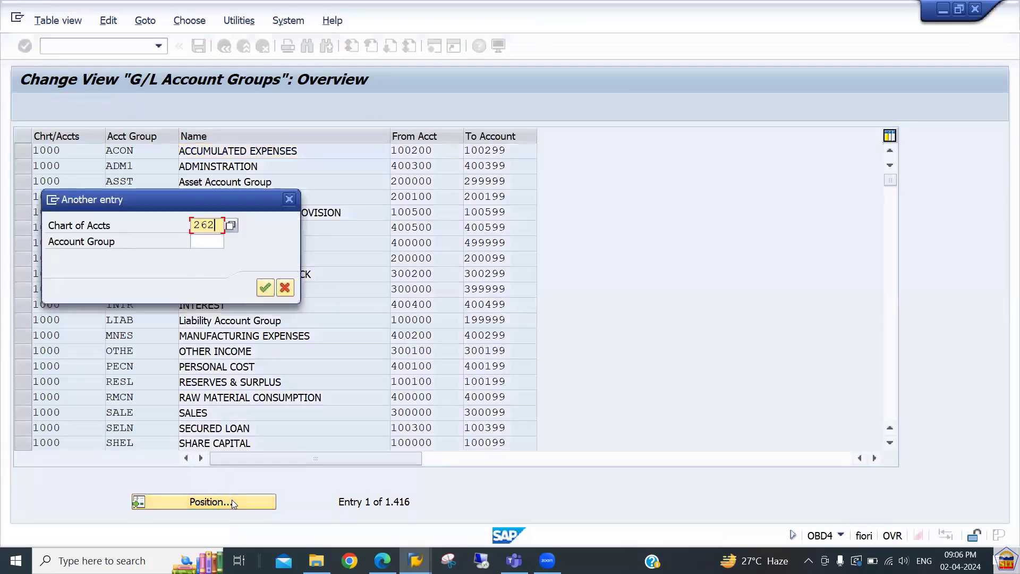
key("BackSpace")
type("277")
key("BackSpace")
key("BackSpace")
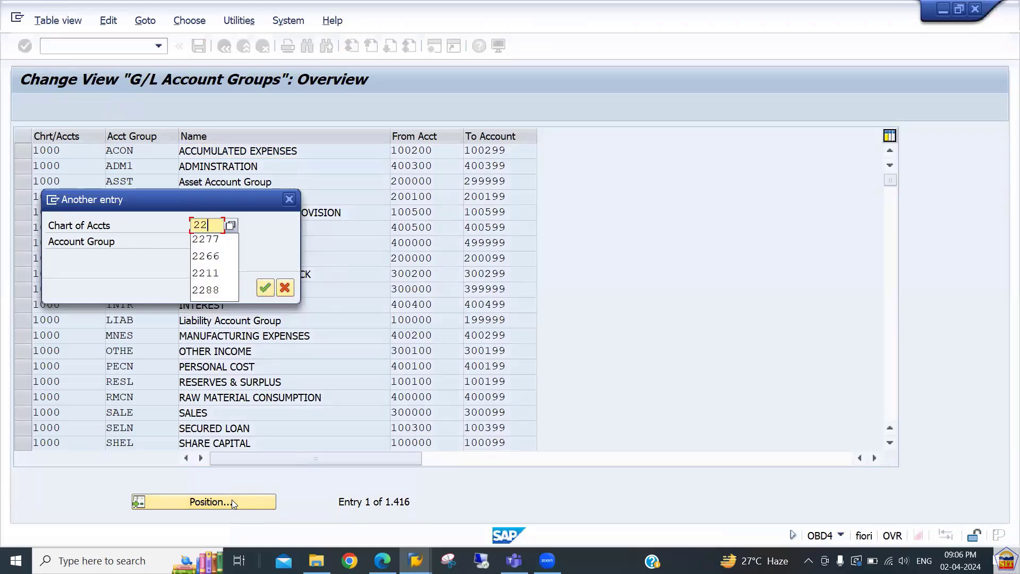
type("44")
key("Return")
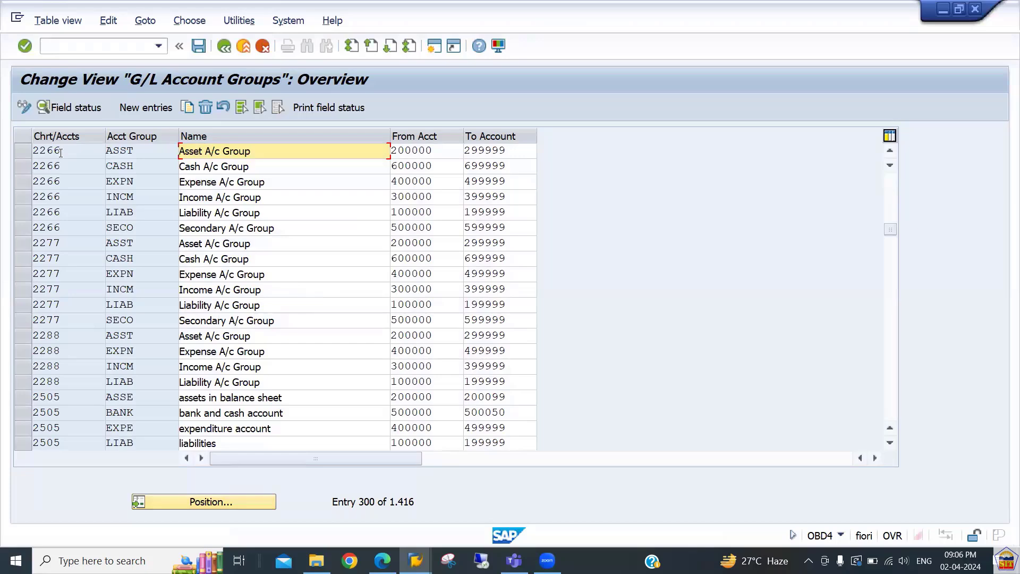
Review the account groups of chart of accounts 2266 by marking each of their rows, and clear the marks again.
left_click(25, 152)
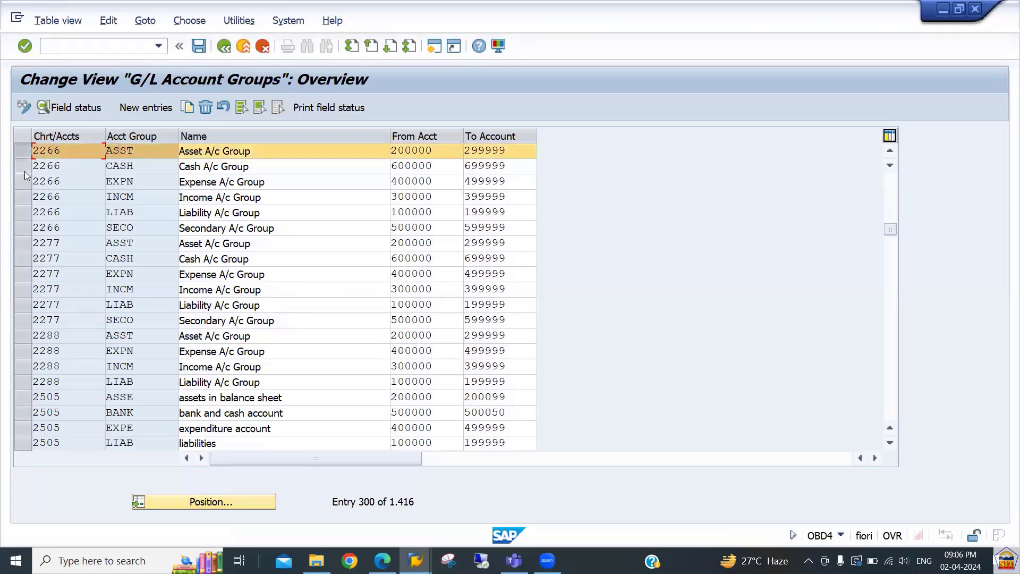
left_click(23, 167)
left_click_drag(24, 212, 24, 196)
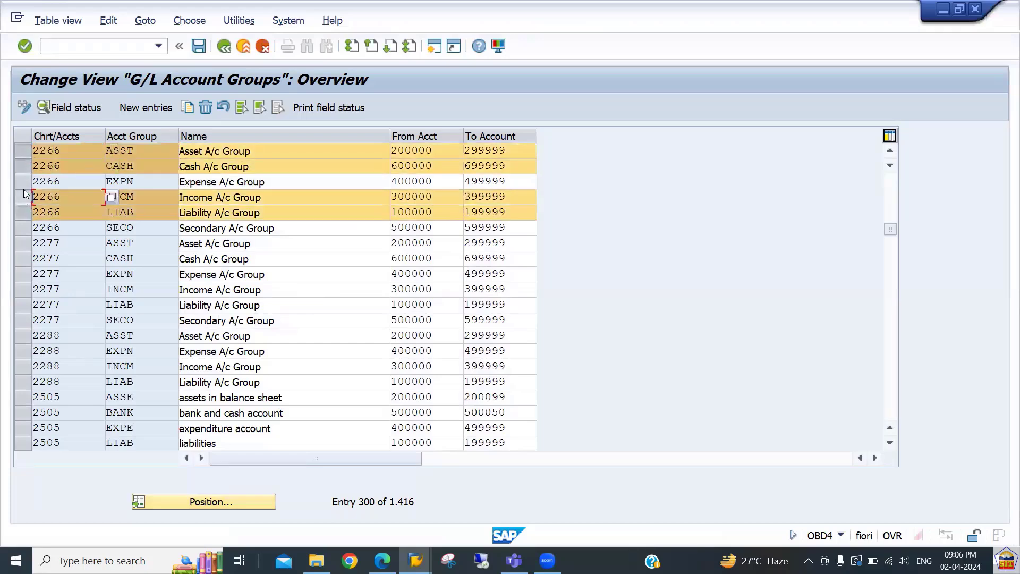
left_click(24, 181)
left_click(25, 227)
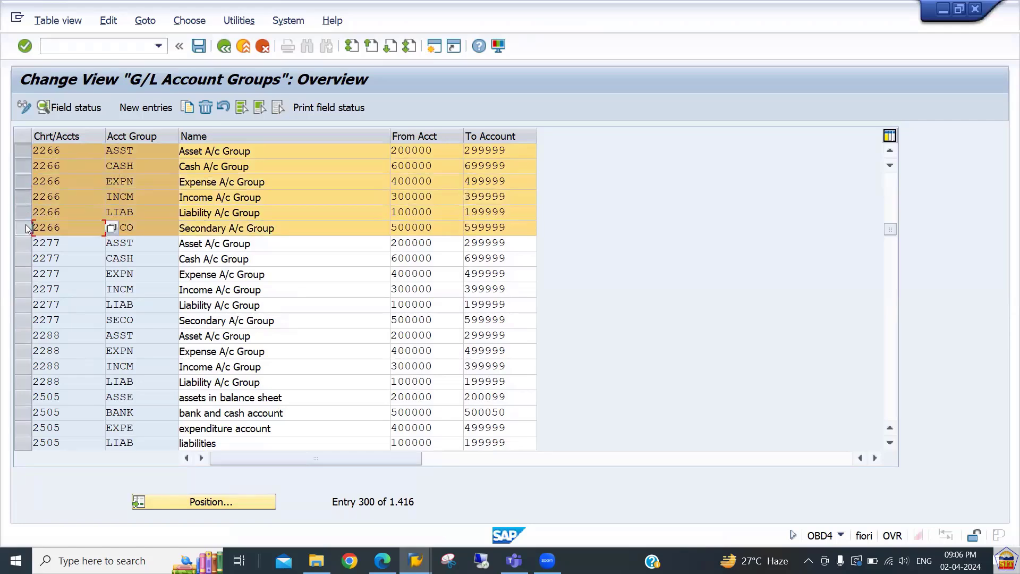
left_click(25, 228)
left_click(24, 212)
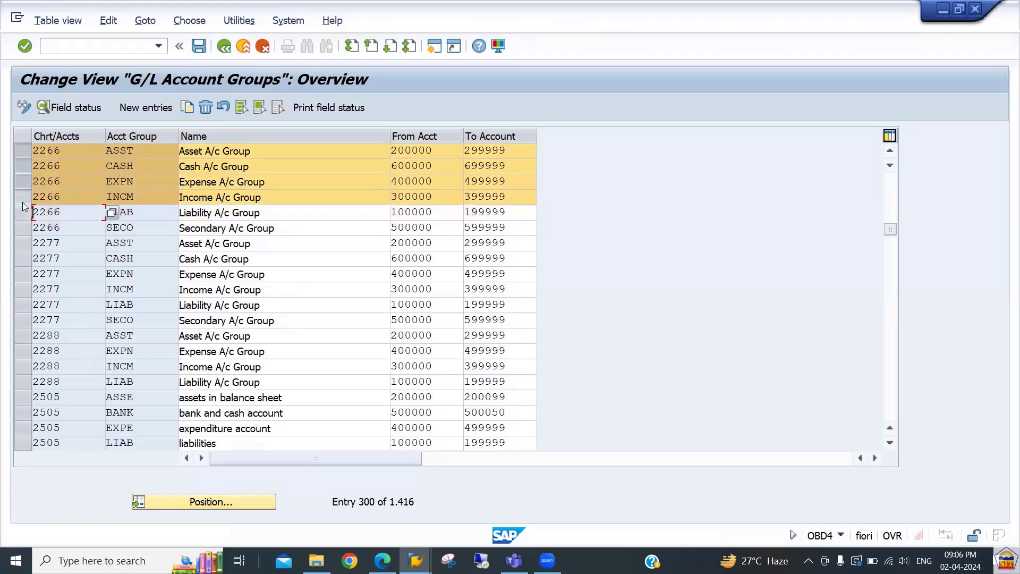
left_click(22, 193)
left_click(23, 183)
left_click(22, 166)
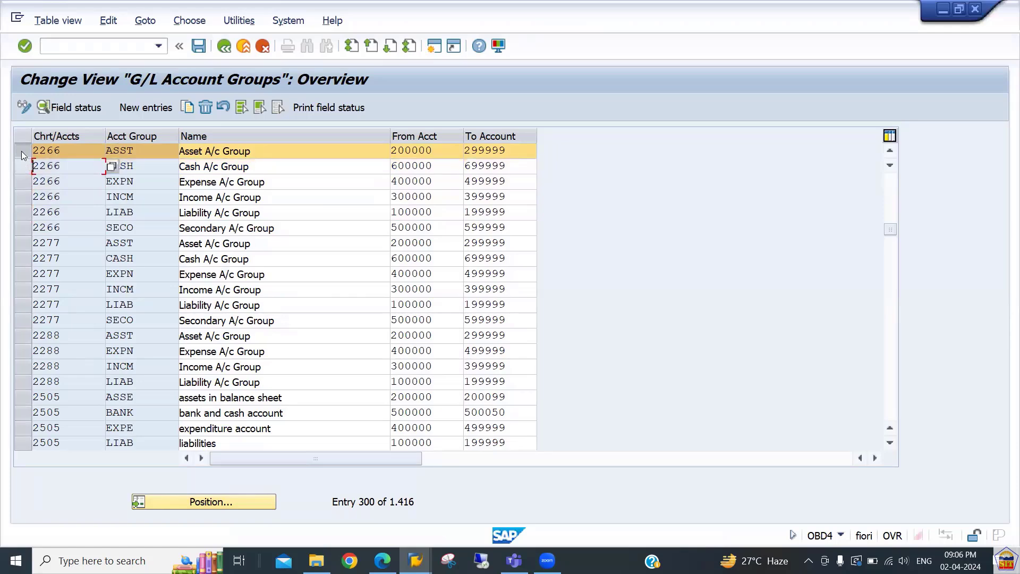
left_click(21, 151)
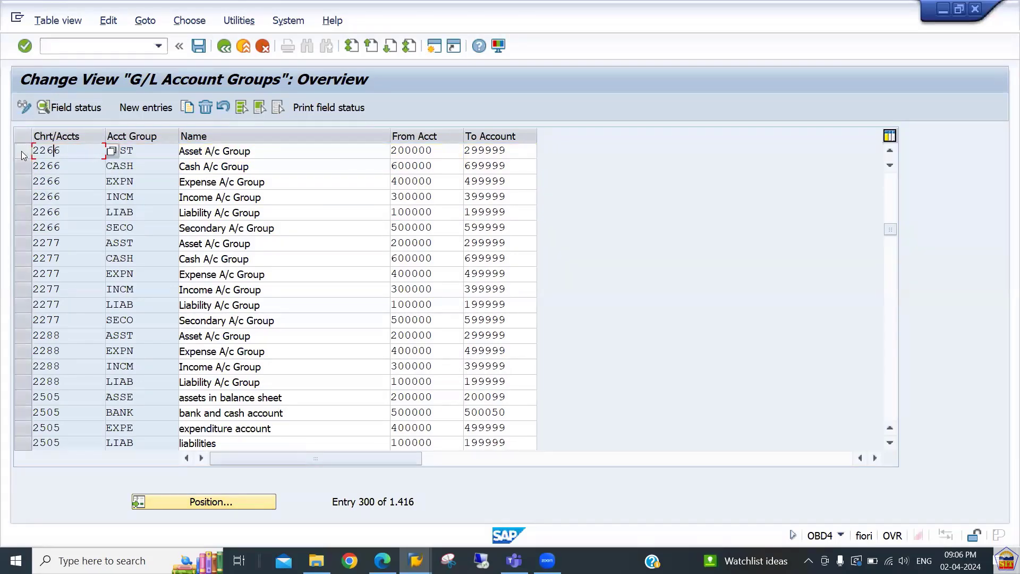
left_click(283, 151)
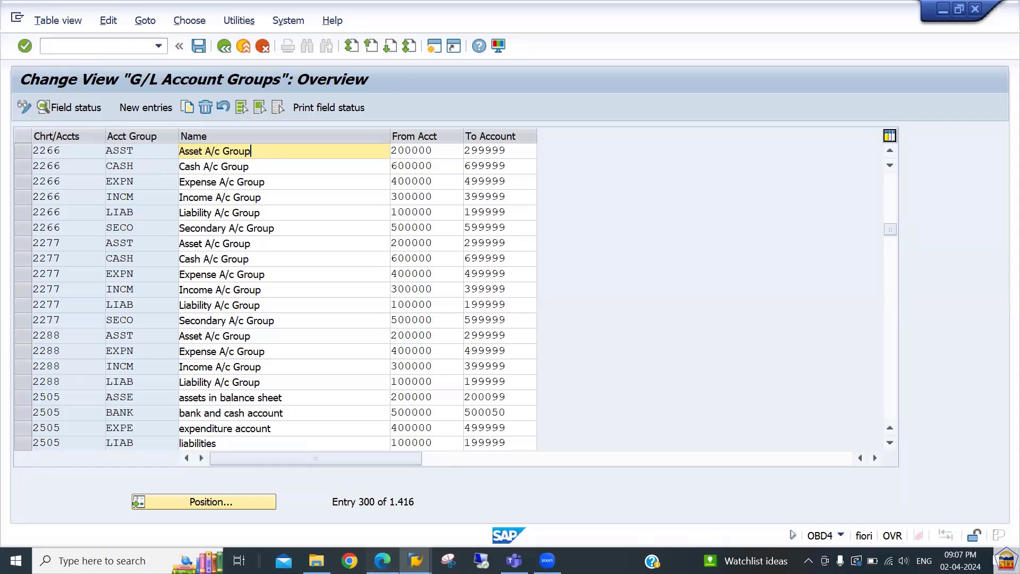
Switch to the practice PDF and read the FS00 path and the fields required to create the equity share capital account.
key("alt+Tab")
left_click_drag(334, 267, 587, 422)
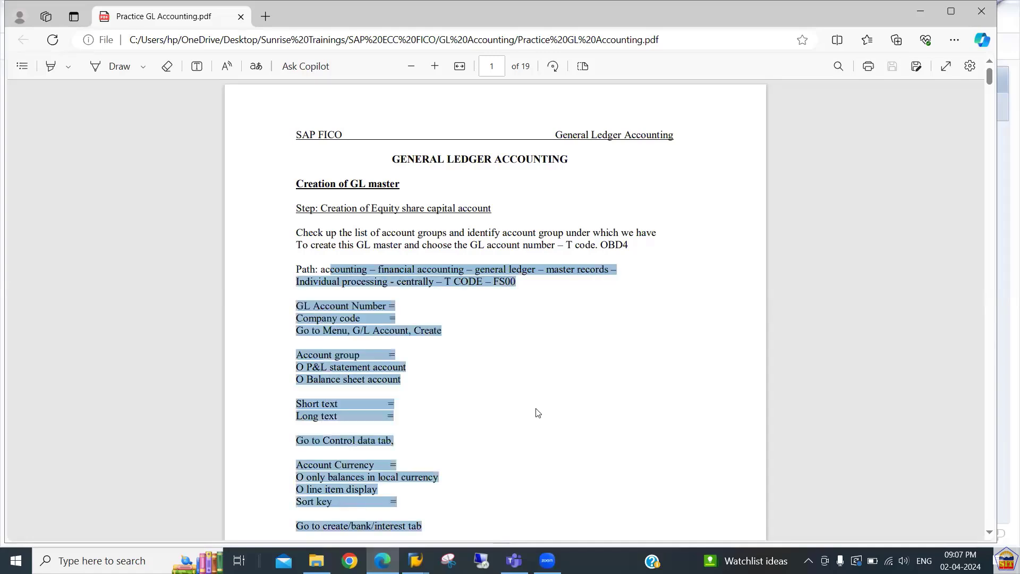
left_click(517, 394)
scroll(518, 394, "down", 1)
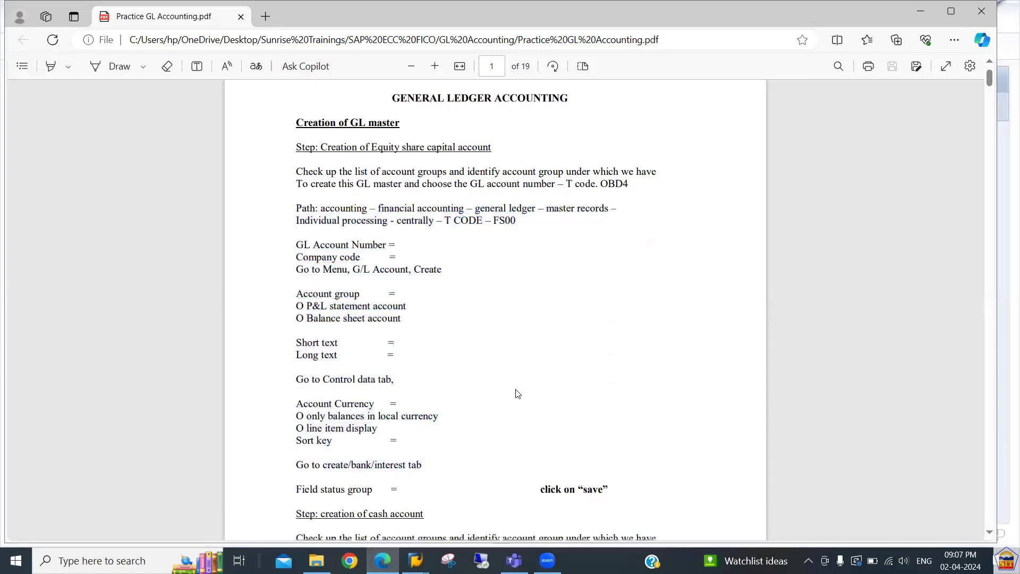
left_click_drag(298, 246, 507, 415)
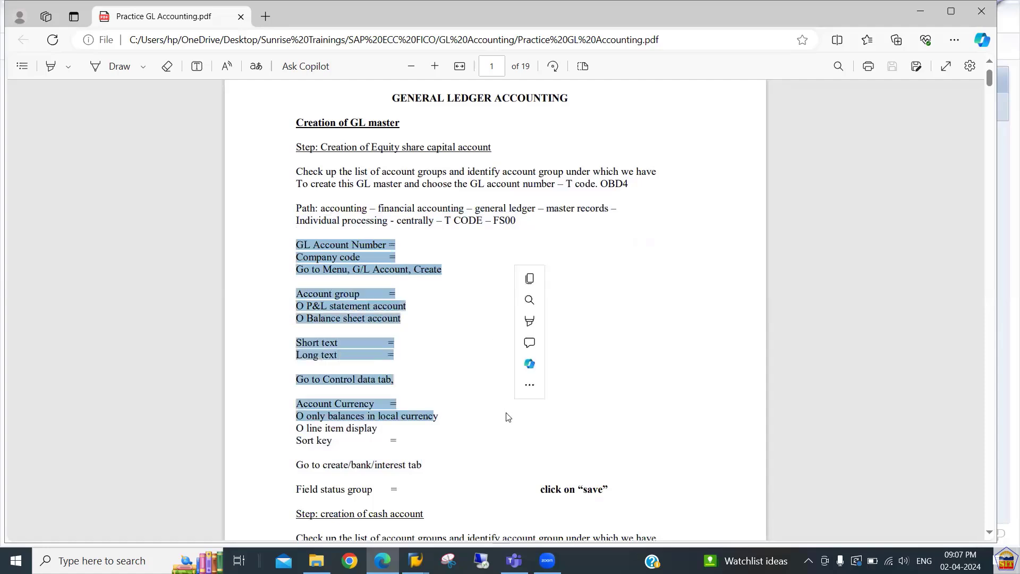
left_click(429, 258)
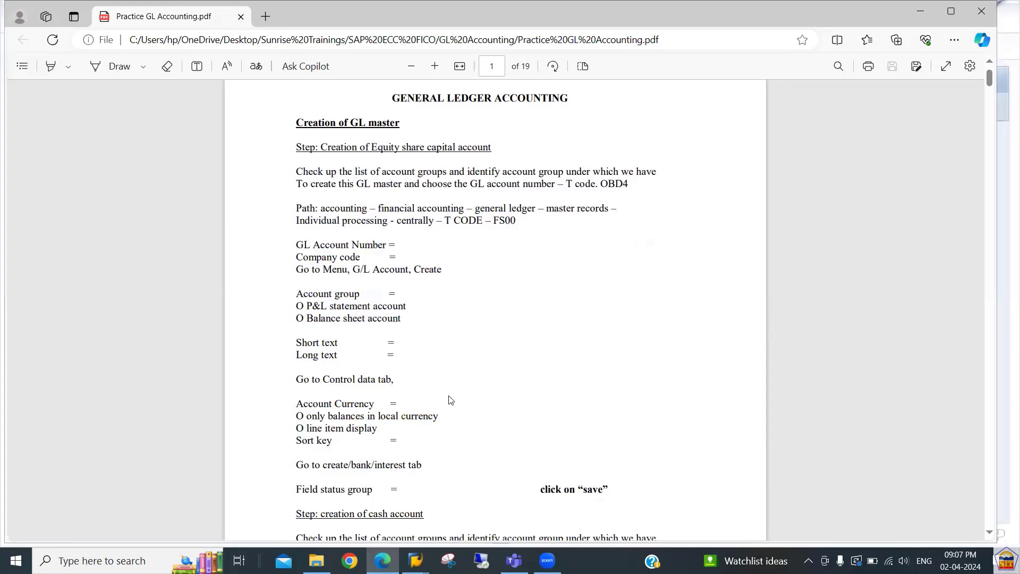
Return to the SAP account groups, select the Liability A/c Group of chart 2266 and examine its From and To account numbers.
key("alt+Tab")
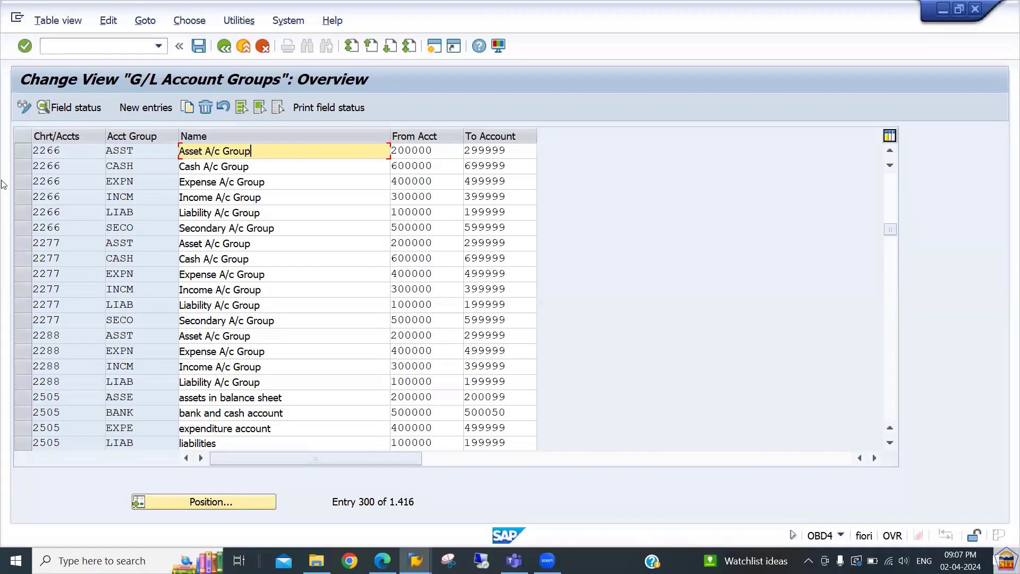
left_click(24, 213)
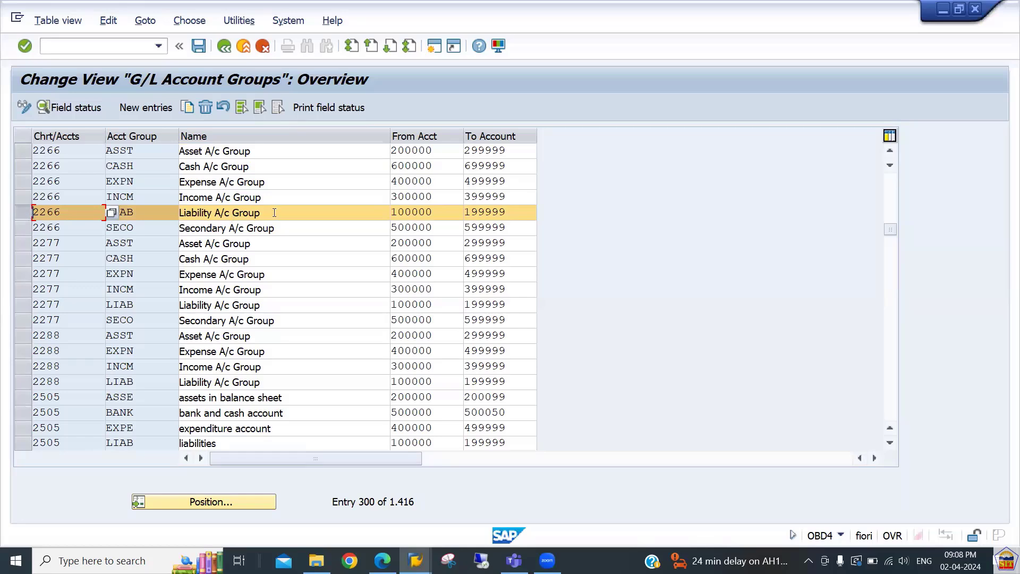
left_click_drag(274, 212, 160, 193)
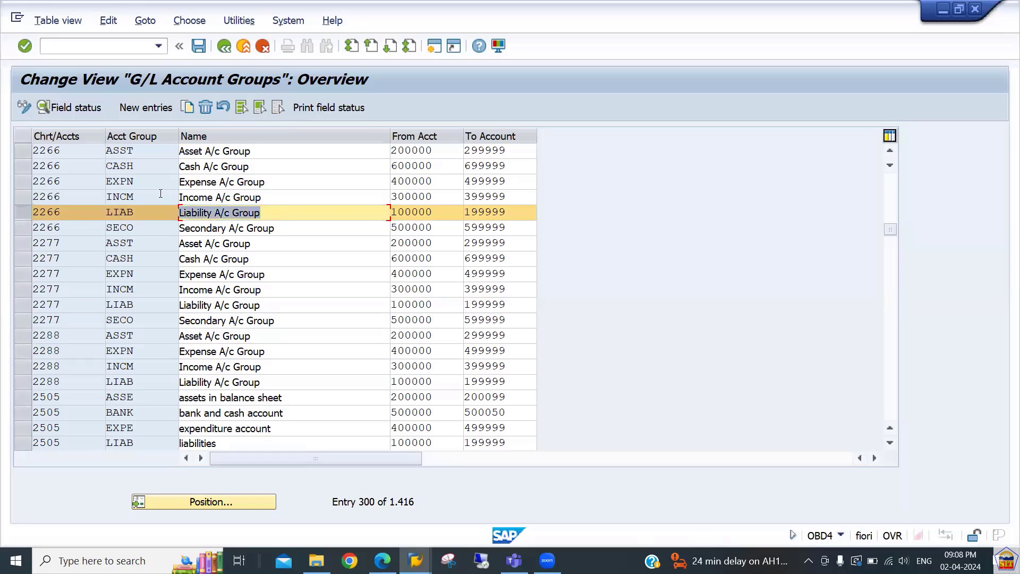
left_click(435, 214)
double_click(435, 213)
double_click(510, 216)
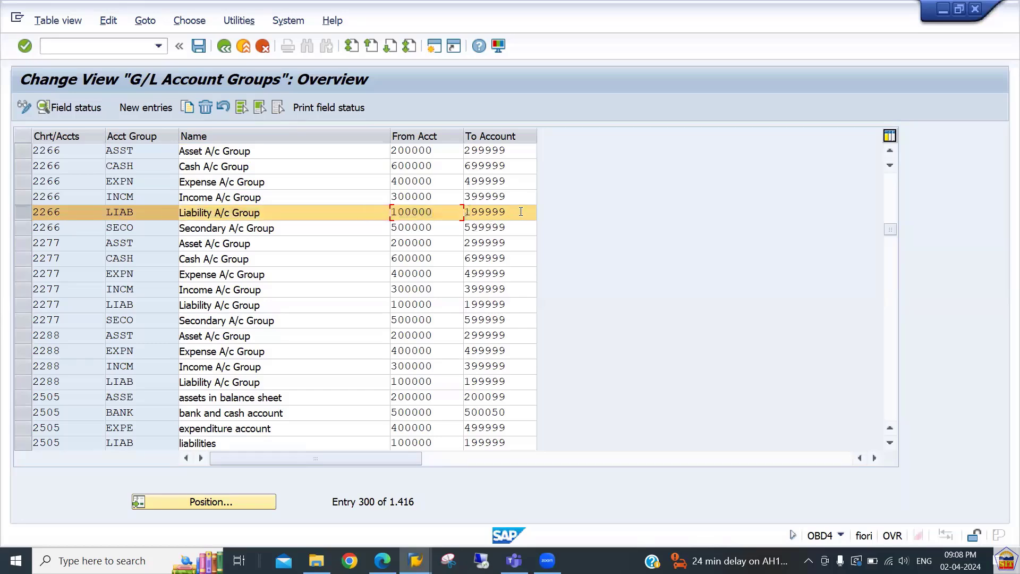
double_click(435, 212)
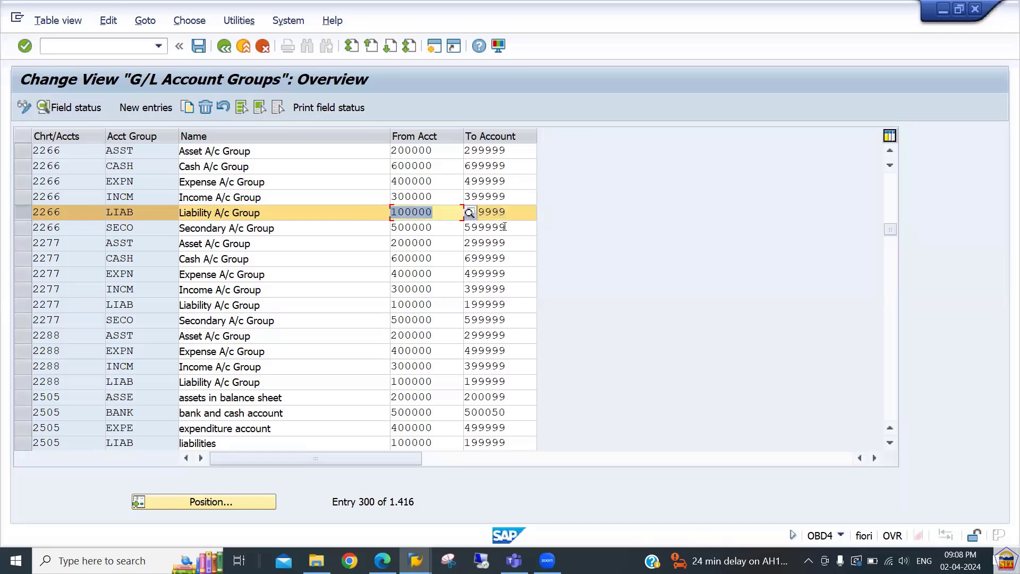
double_click(521, 215)
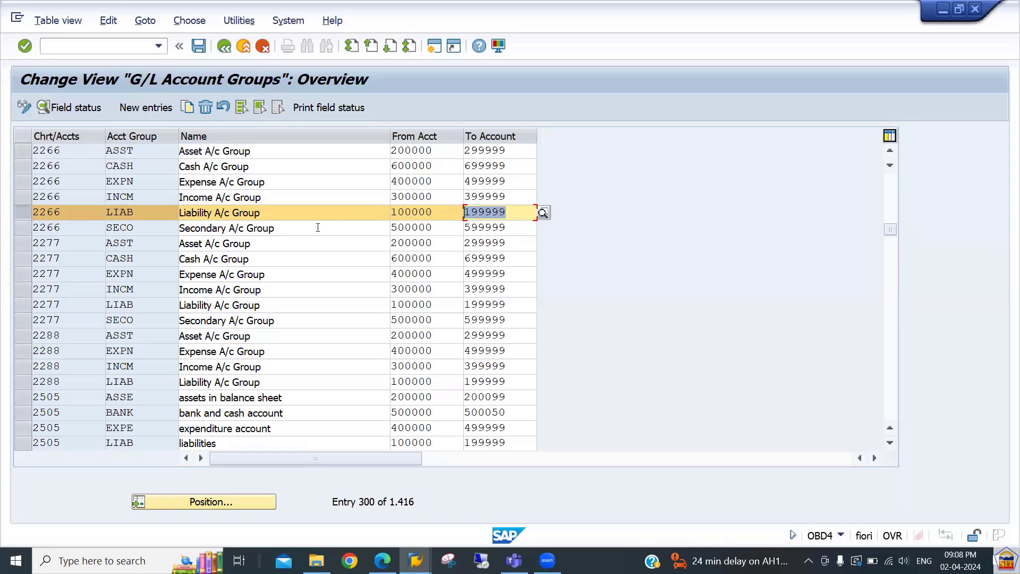
left_click_drag(229, 213, 261, 213)
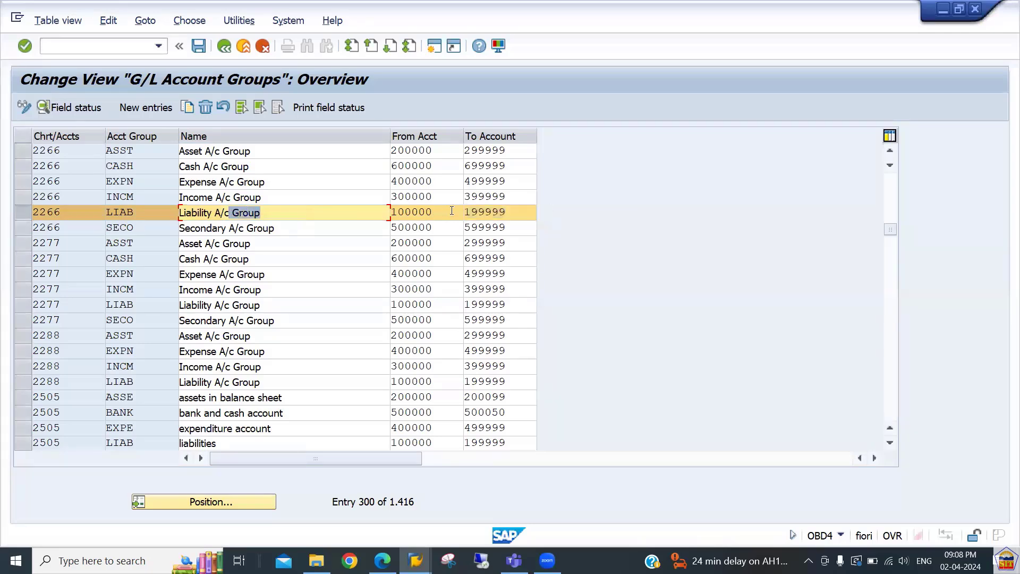
left_click_drag(419, 212, 492, 213)
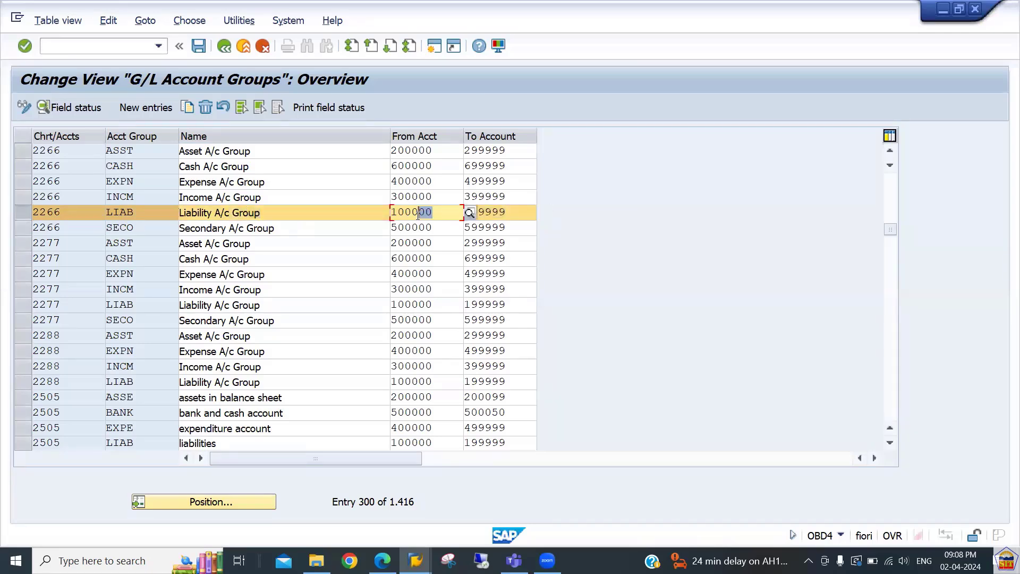
left_click(515, 211)
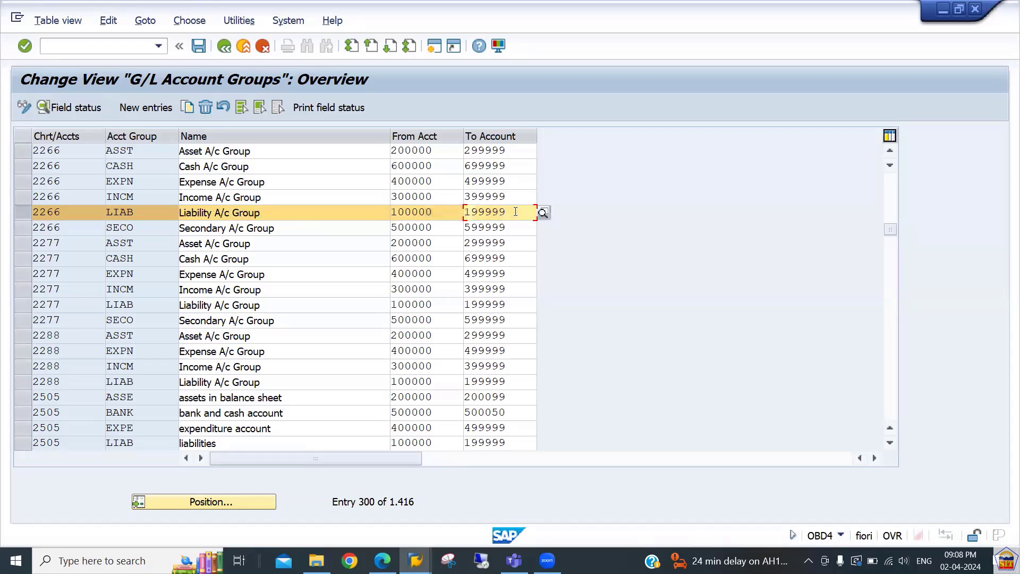
left_click(435, 214)
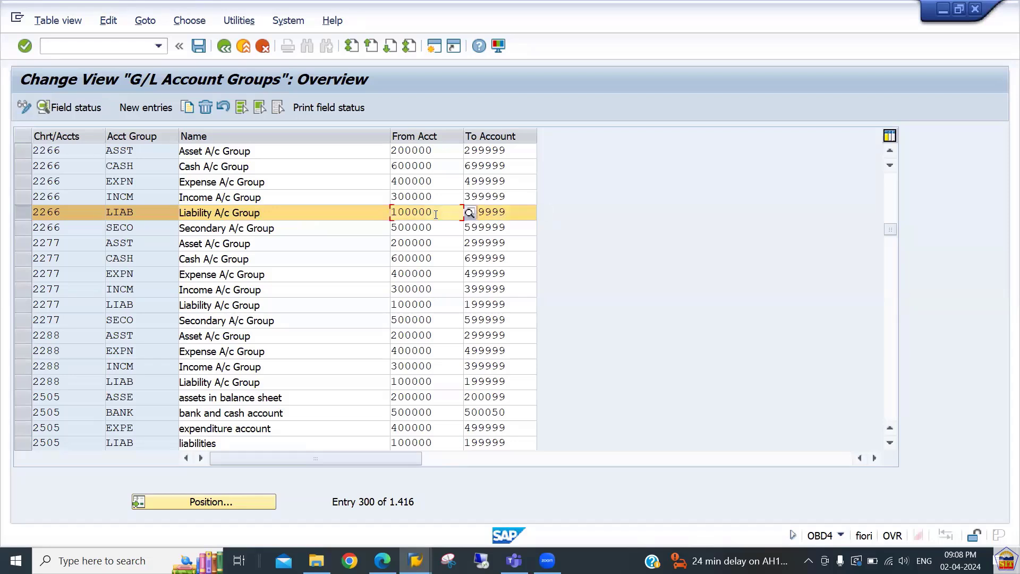
Leave the G/L account groups overview and return to SAP Easy Access.
left_click(415, 560)
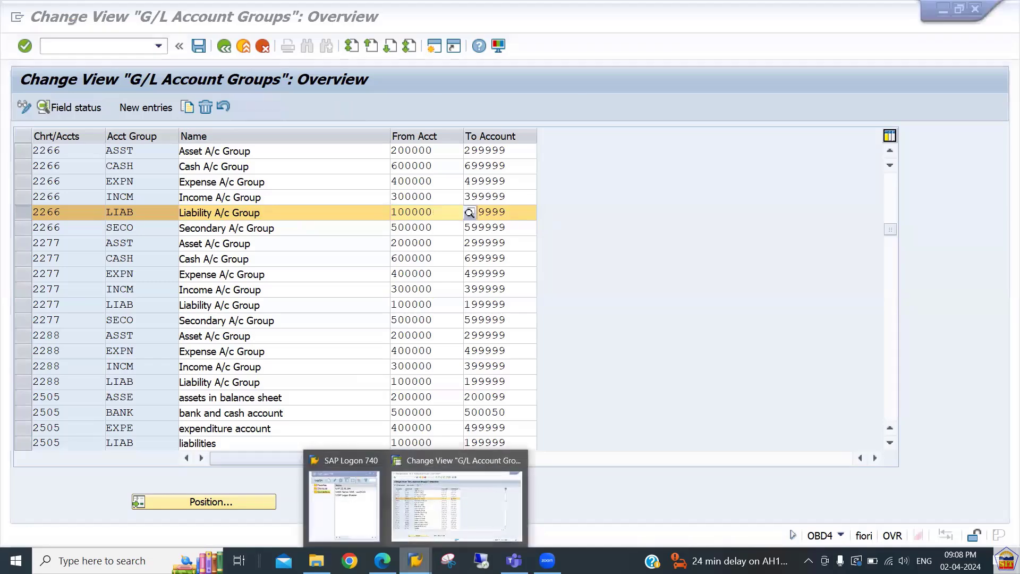
left_click(438, 488)
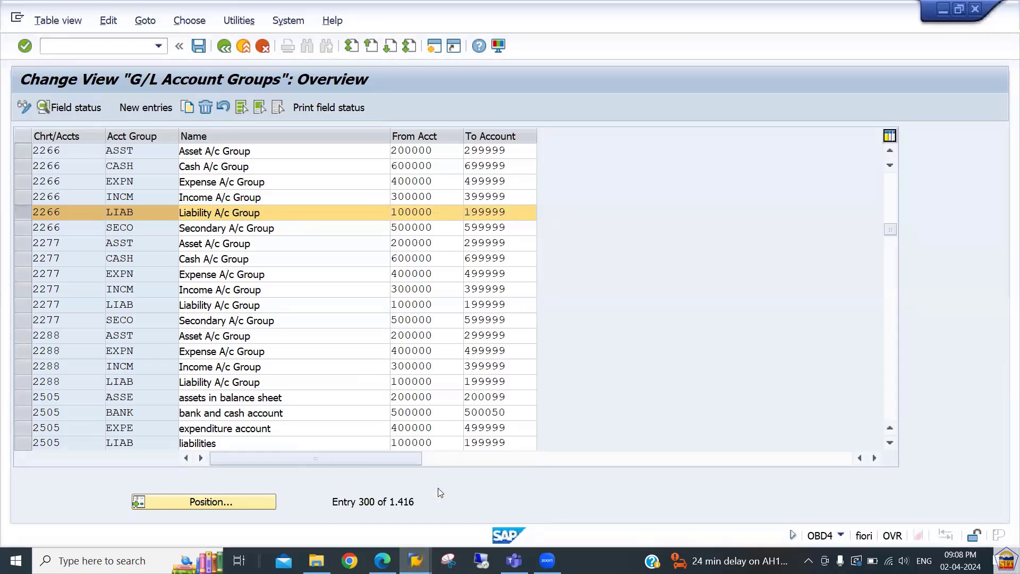
key("F3")
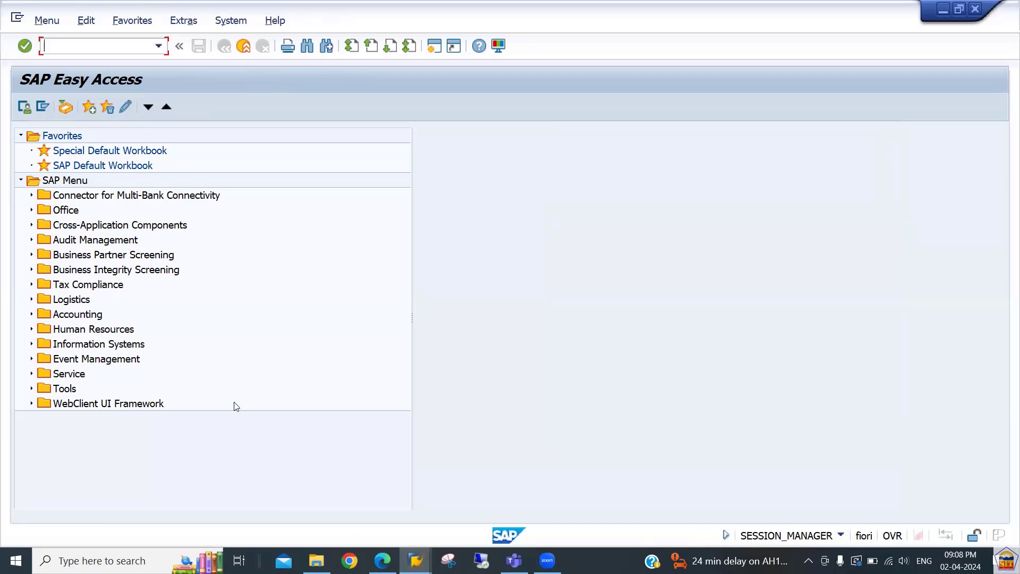
Expand the SAP menu tree through Accounting and Financial Accounting down to General Ledger.
key("Return")
left_click(71, 291)
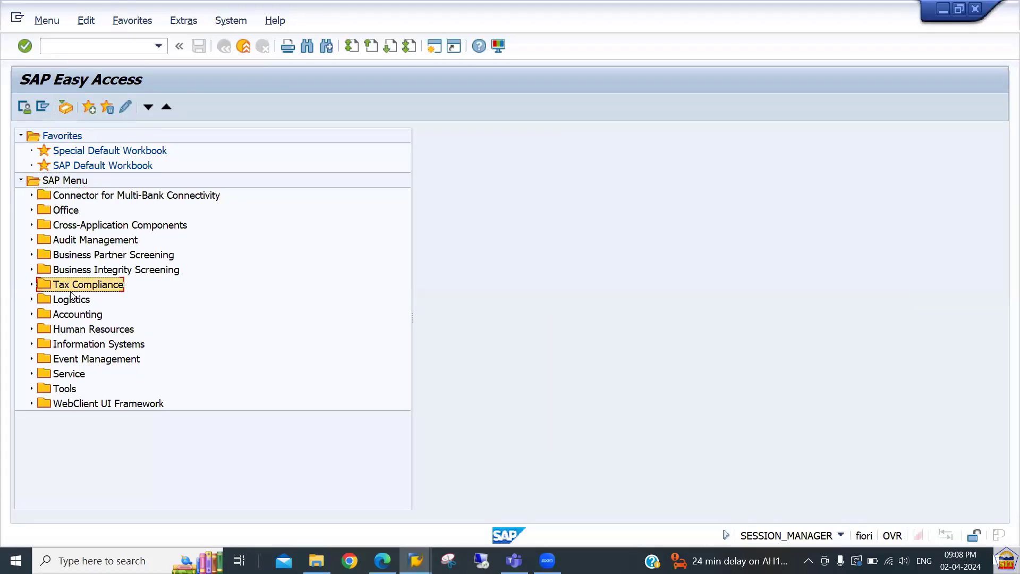
key("Down")
key("Down")
key("Down")
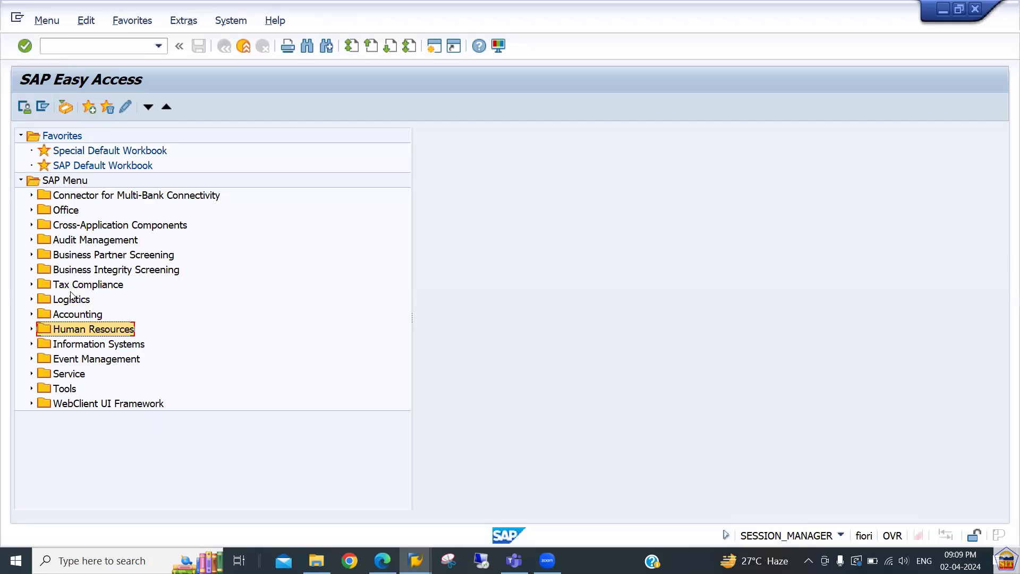
key("Up")
key("Up")
key("Up")
key("Up")
key("Up")
key("Up")
key("Down")
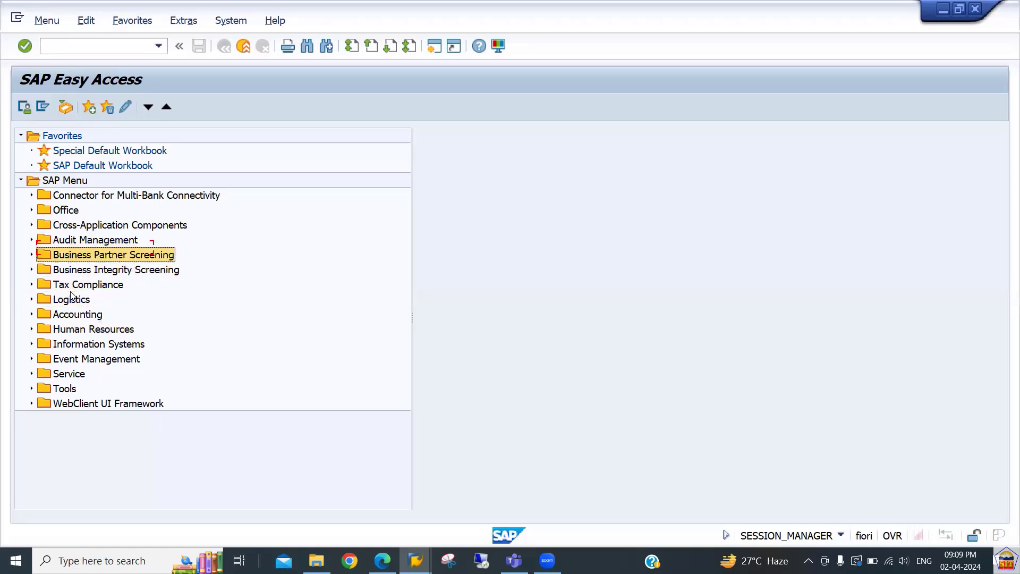
key("Down")
key("Down")
key("Down")
key("Down")
key("Return")
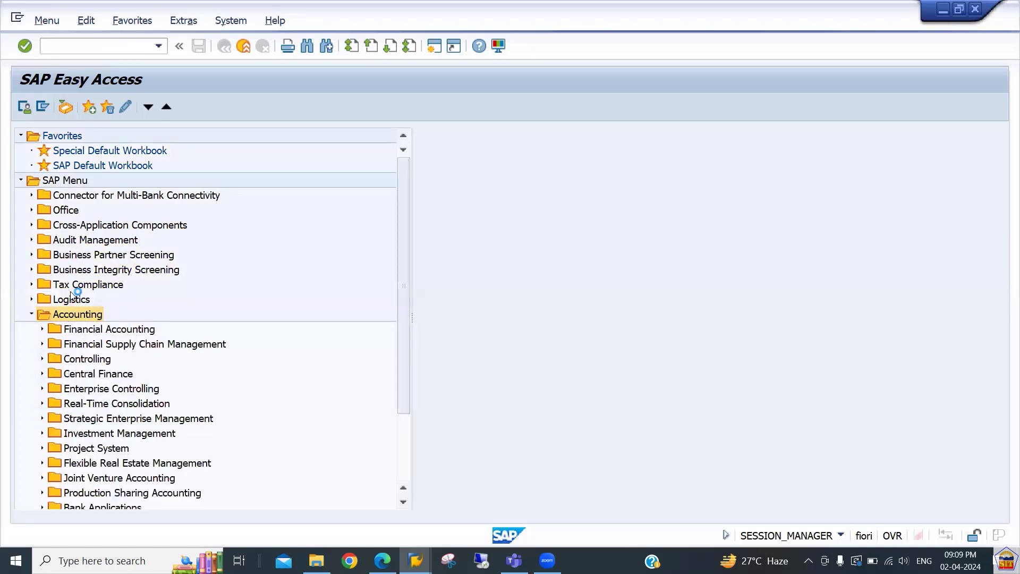
key("Down")
key("Return")
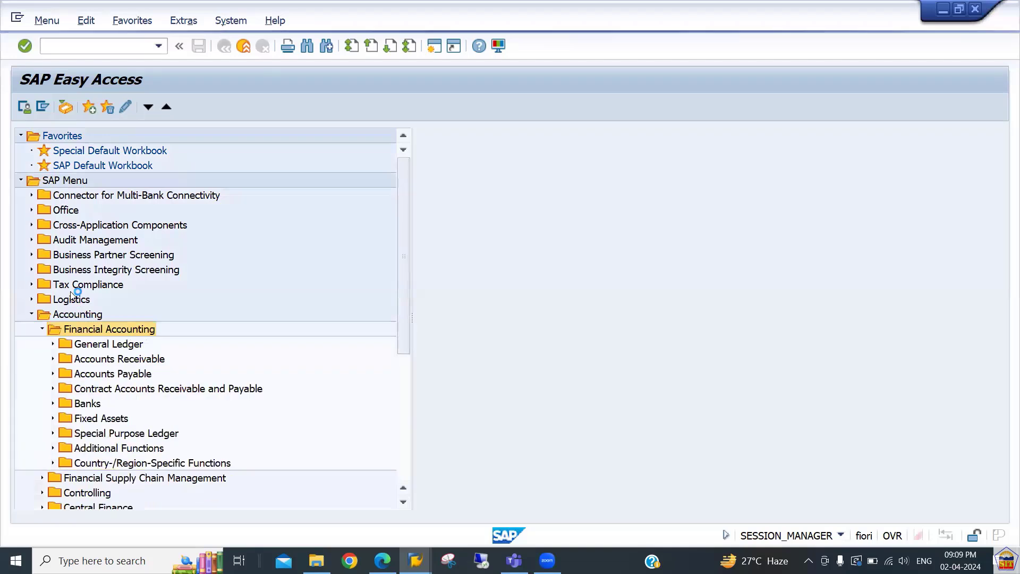
key("Down")
key("Return")
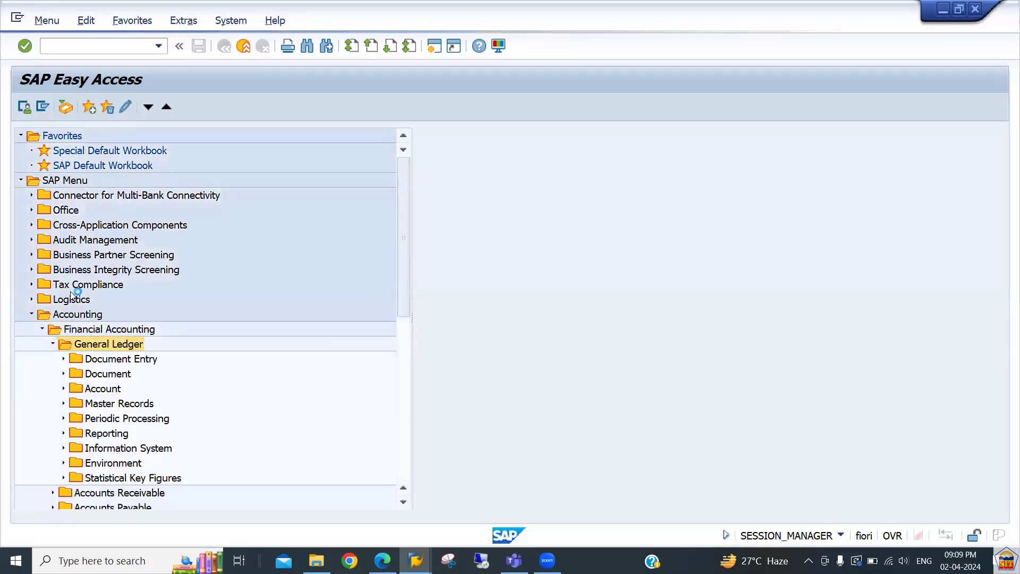
Expand Master Records, G/L Accounts and Individual Processing under General Ledger and select the Centrally entry.
key("Down")
key("Down")
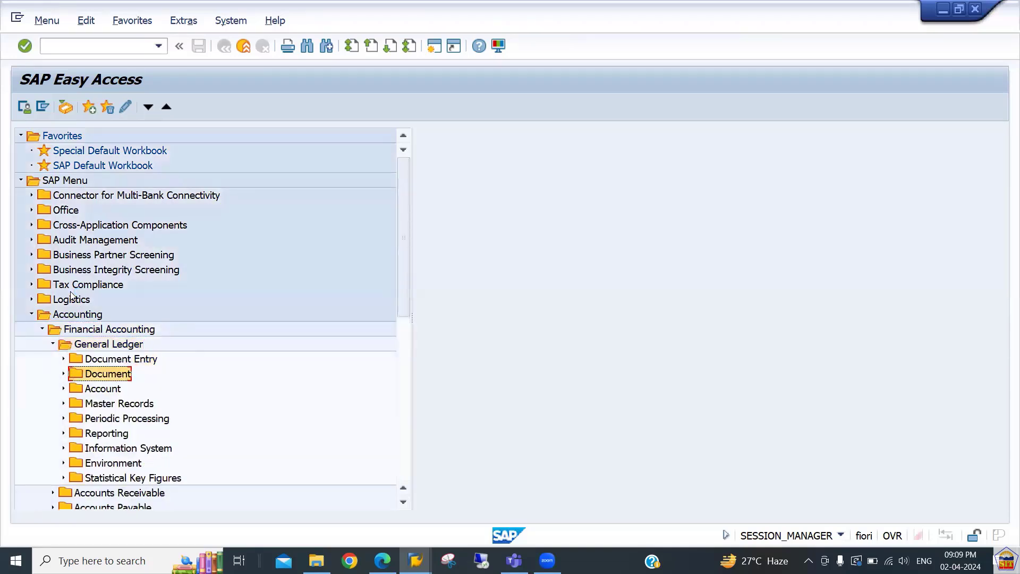
key("Down")
key("Down")
key("Return")
key("Down")
key("Return")
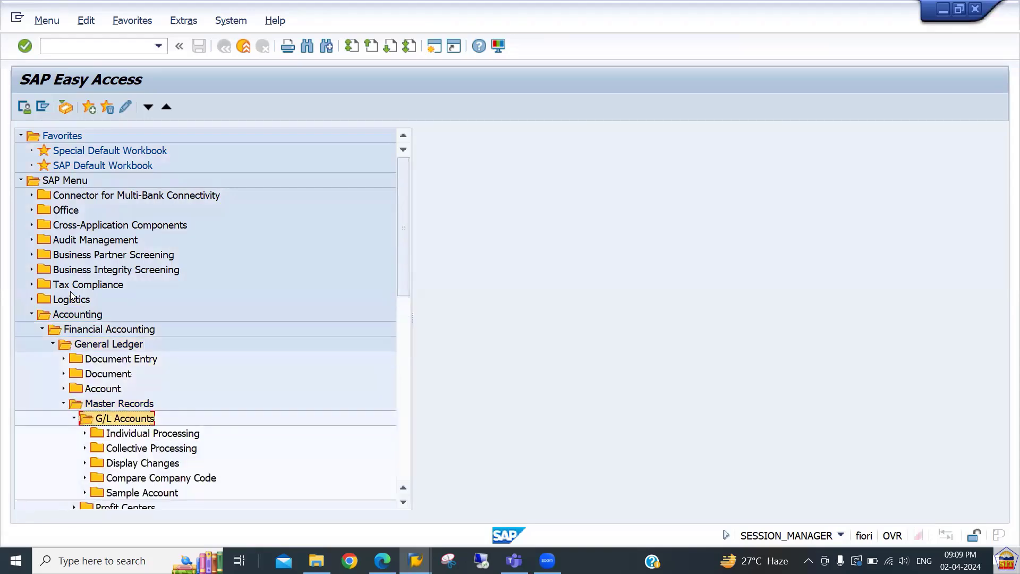
key("Down")
key("Return")
key("Down")
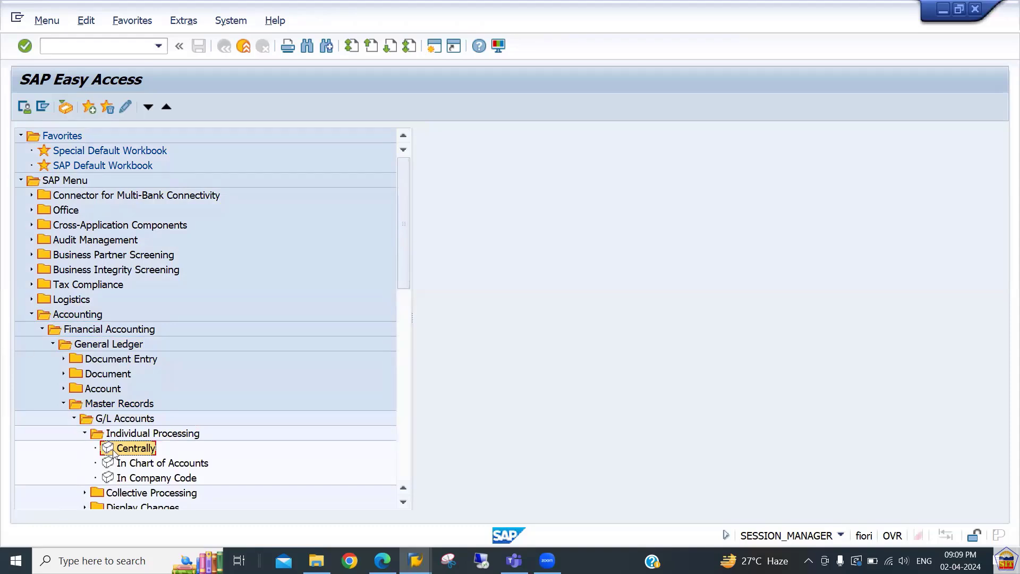
Turn on Display Technical Names in the SAP Easy Access settings so menu entries carry their transaction codes.
left_click(134, 20)
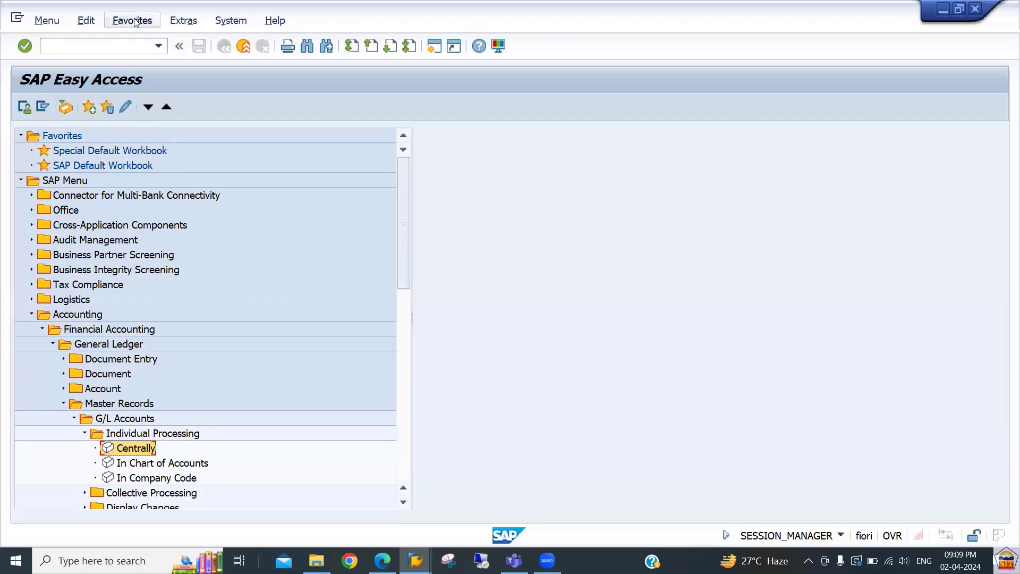
left_click(183, 20)
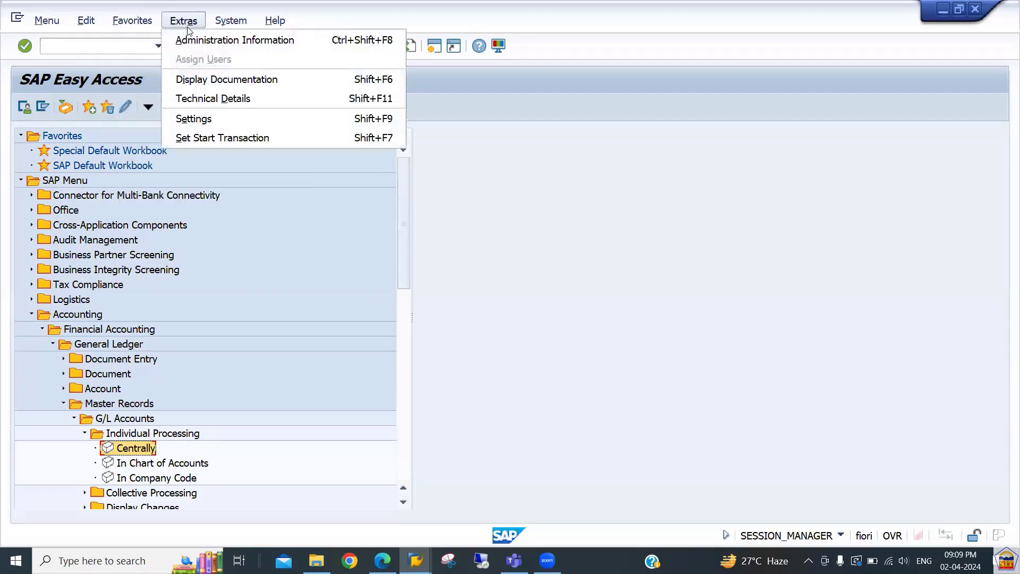
left_click(214, 117)
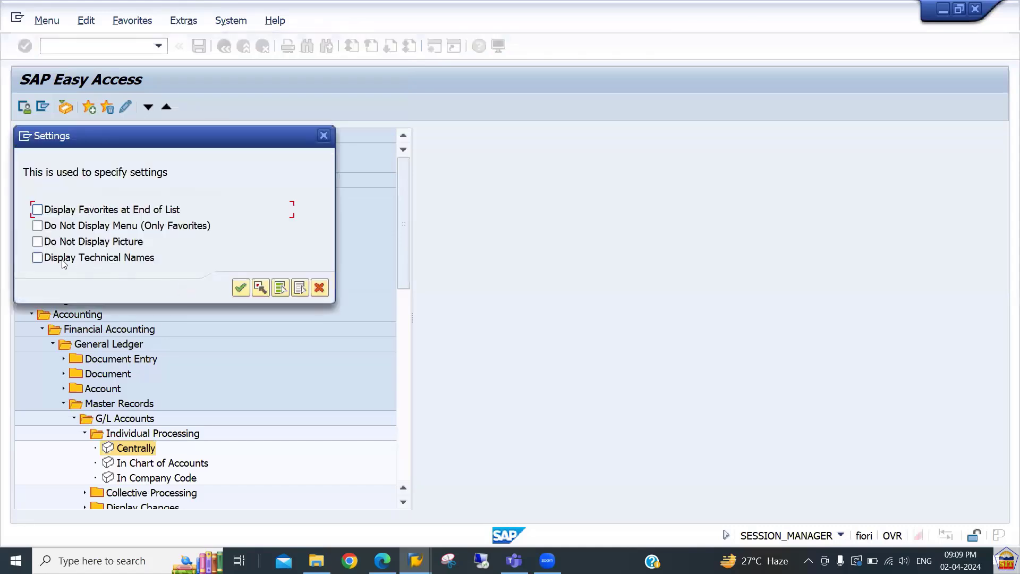
left_click(62, 260)
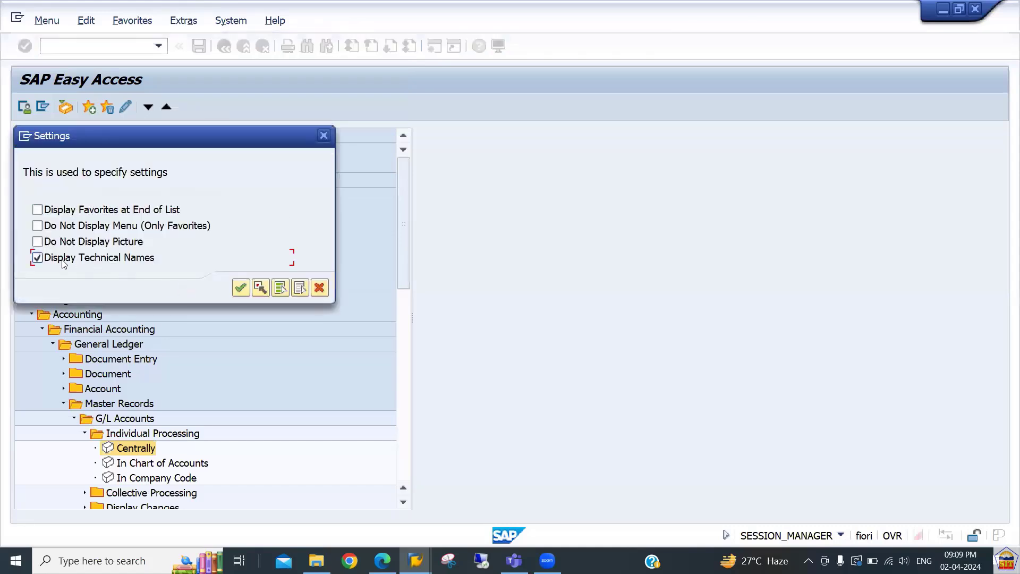
left_click(241, 289)
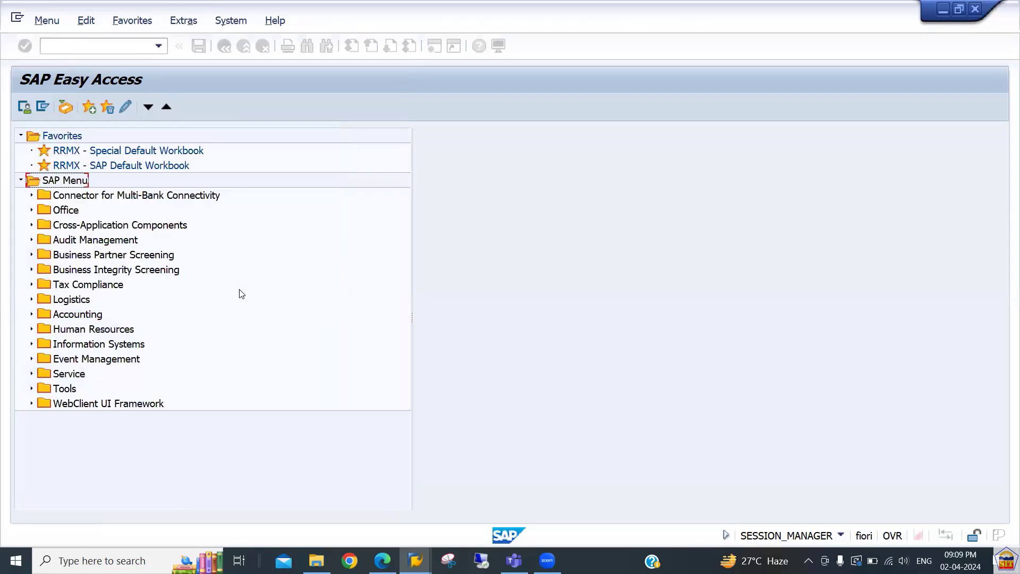
Expand Accounting, Financial Accounting and General Ledger again in the reloaded SAP menu tree.
left_click(70, 300)
key("Up")
key("Up")
key("Up")
key("Up")
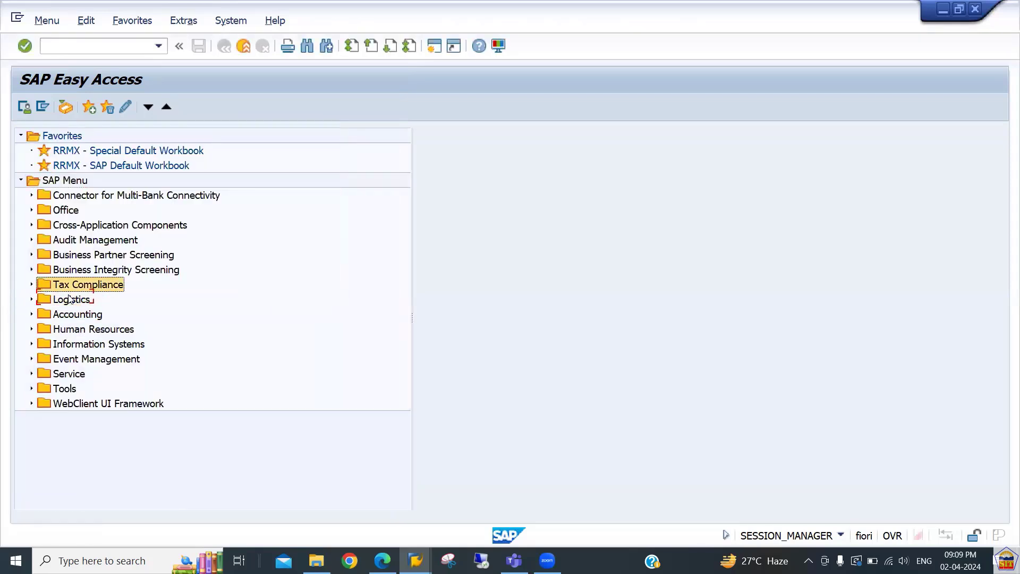
key("Down")
key("Down")
key("Down")
key("Down")
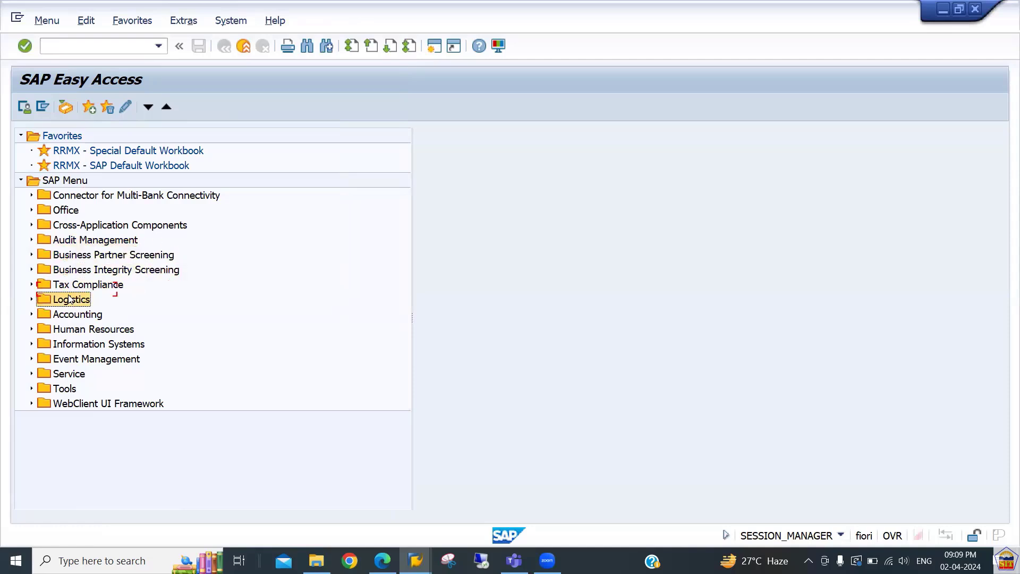
key("Down")
key("Right")
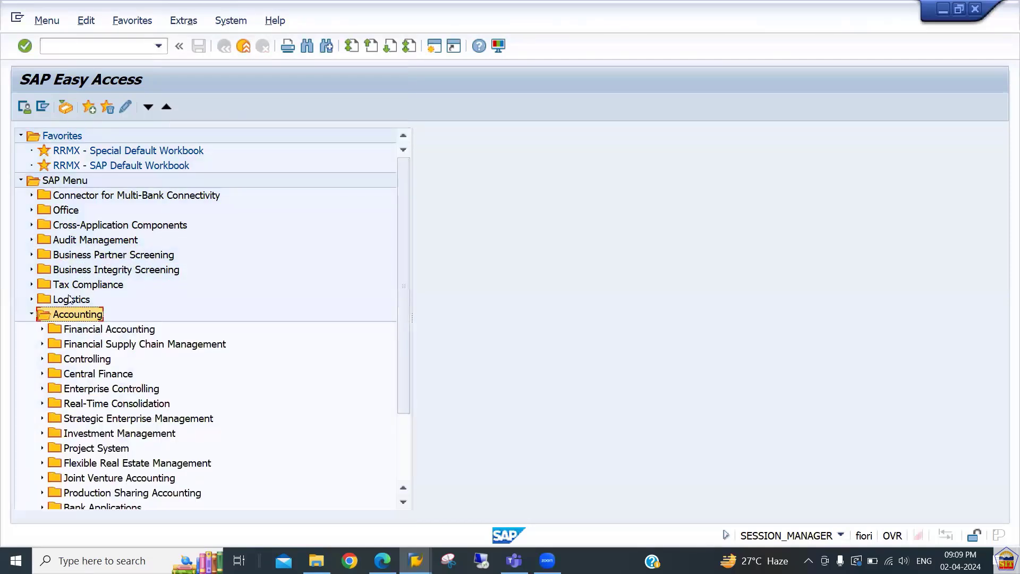
key("Down")
key("Right")
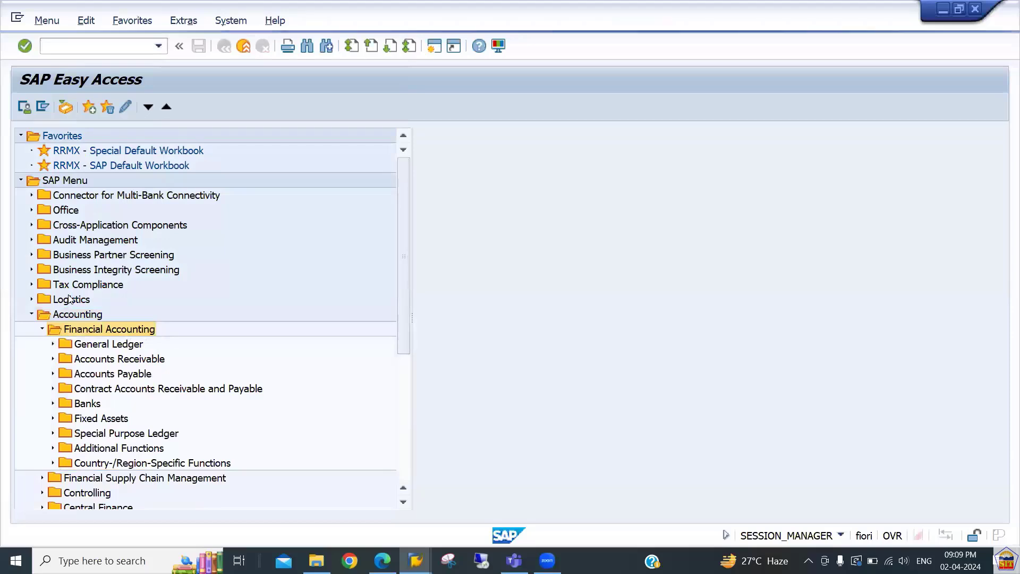
key("Down")
key("Down")
key("Down")
key("Up")
key("Up")
key("Right")
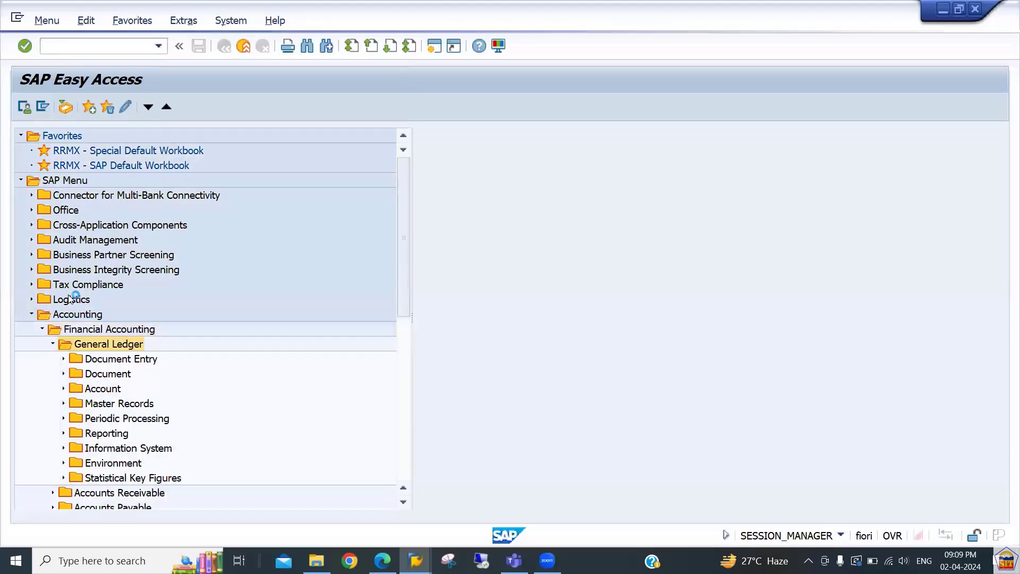
Expand Master Records, G/L Accounts and Individual Processing below General Ledger to reach the account maintenance transactions.
key("Down")
key("Down")
key("Down")
key("Down")
key("Right")
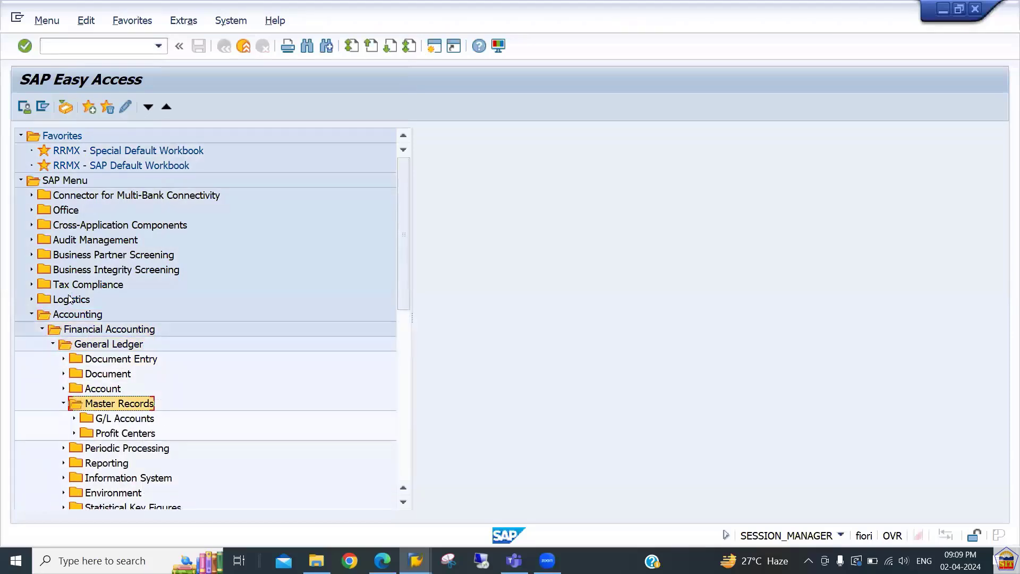
key("Down")
key("Right")
key("Down")
key("Right")
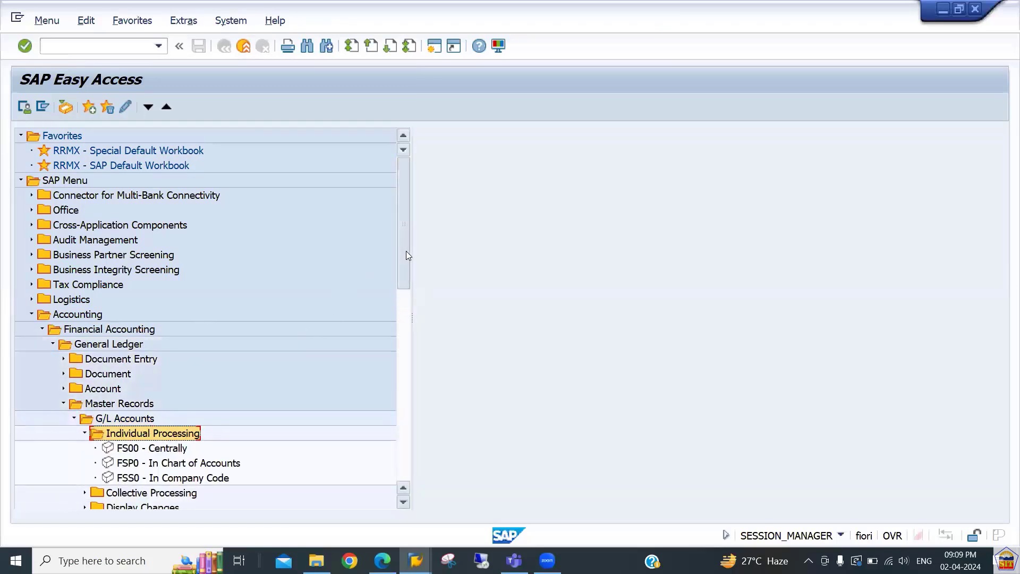
Review the Individual Processing transactions FS00 Centrally, FSP0 In Chart of Accounts and FSS0 In Company Code.
left_click_drag(406, 256, 407, 288)
left_click(175, 360)
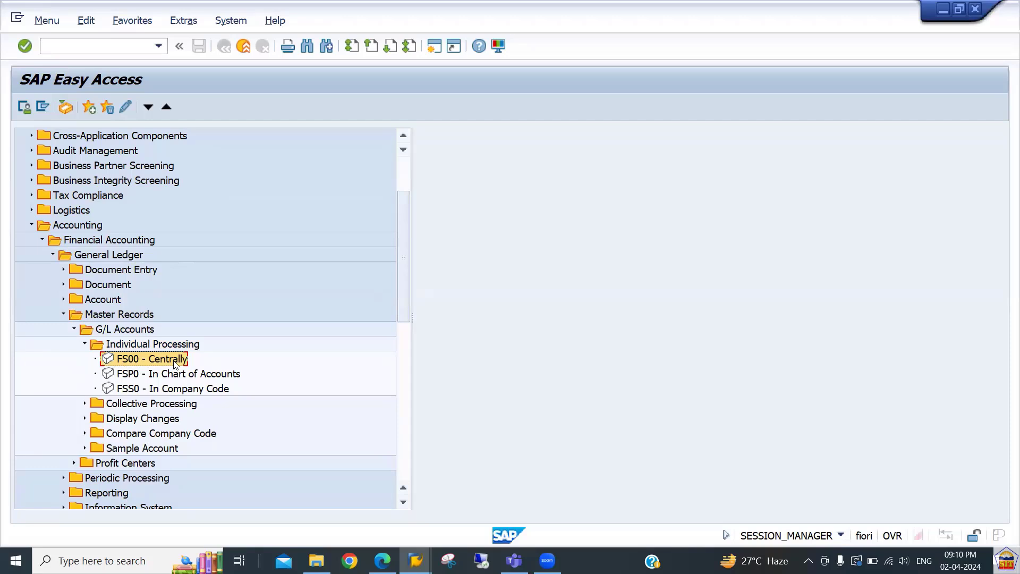
key("Down")
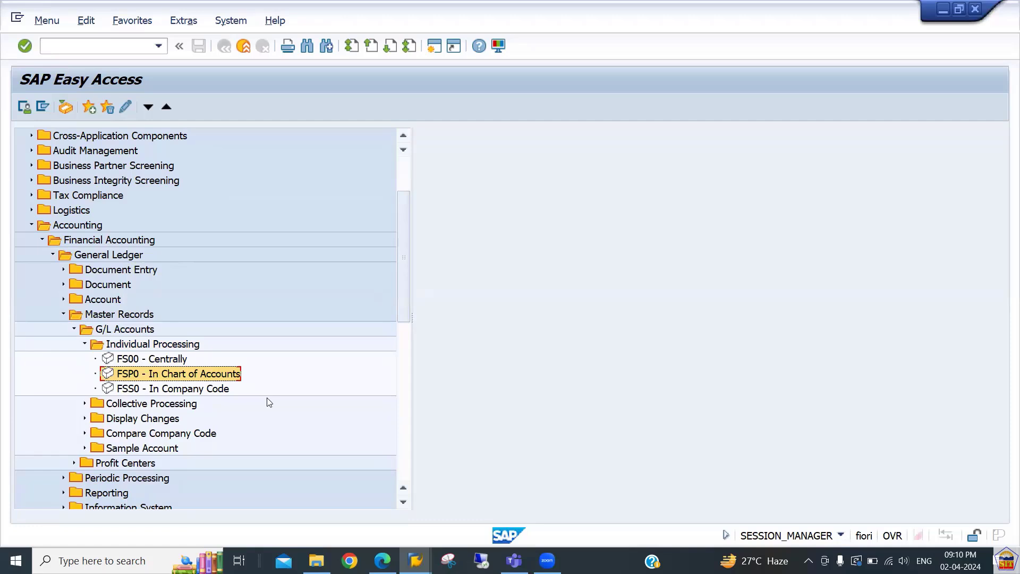
key("Down")
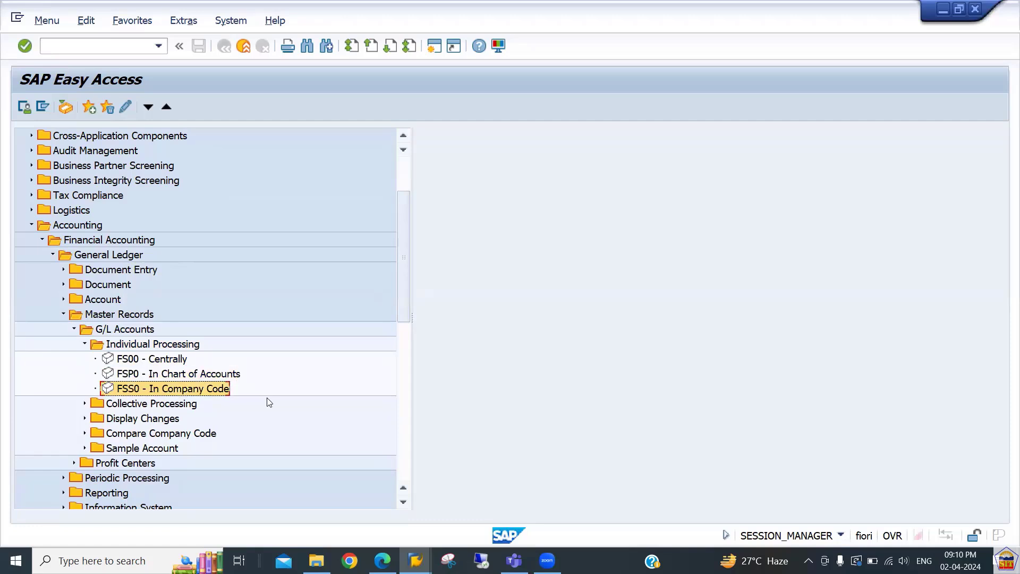
key("Up")
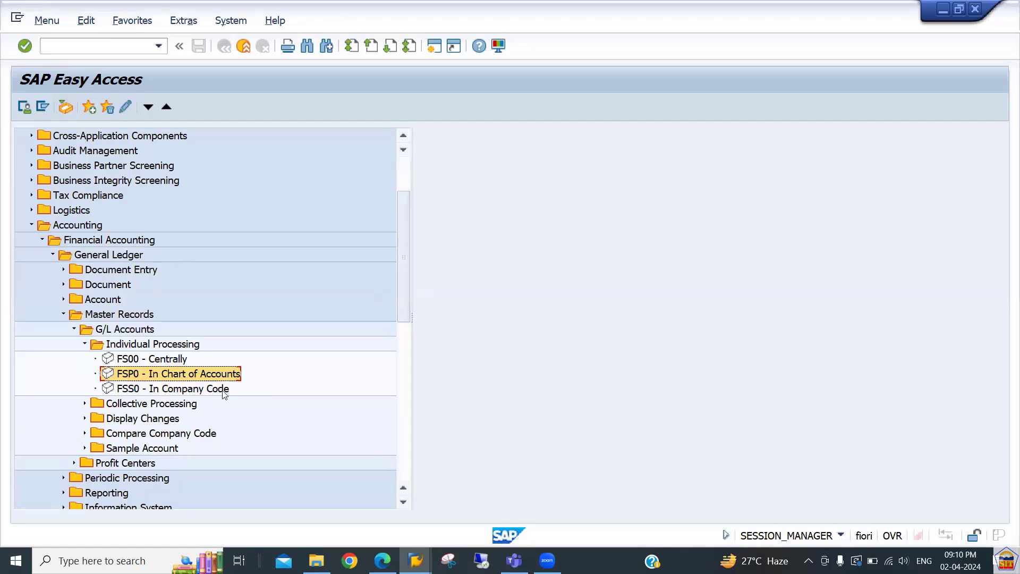
left_click(117, 361)
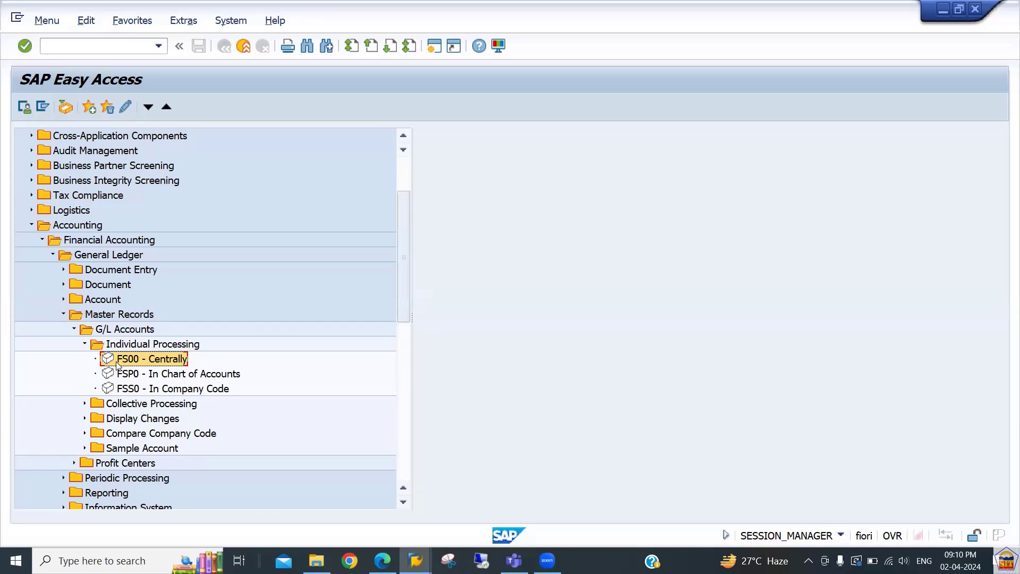
Open transaction FSP0, examine its chart of accounts field and data sections, and return to SAP Easy Access.
left_click(129, 378)
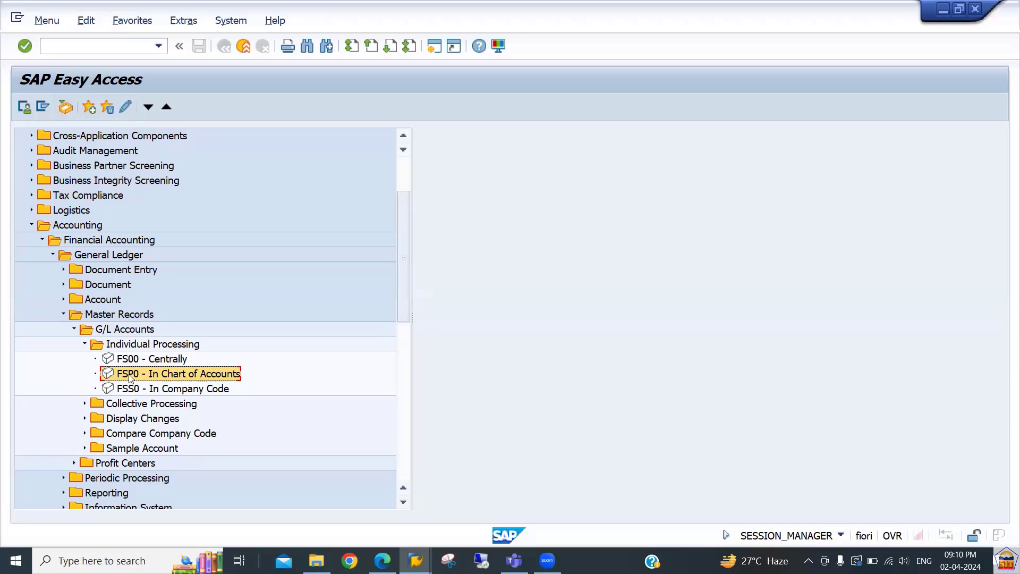
double_click(129, 378)
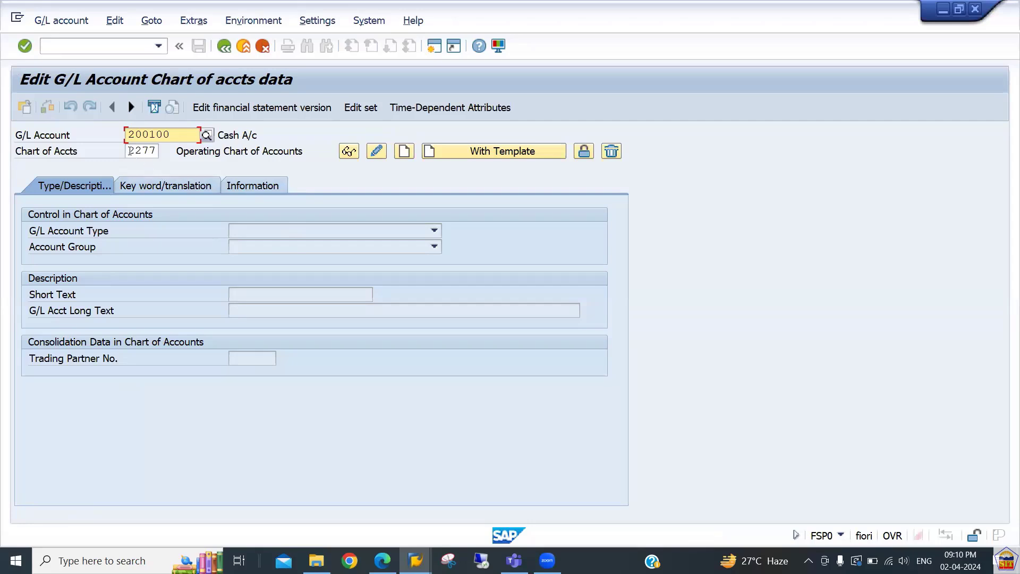
key("Tab")
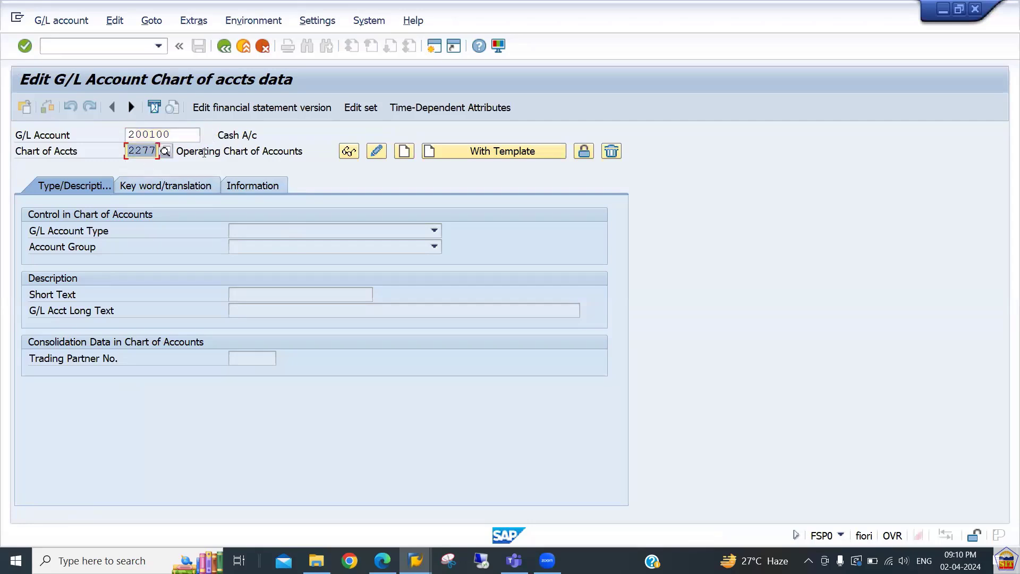
left_click(225, 46)
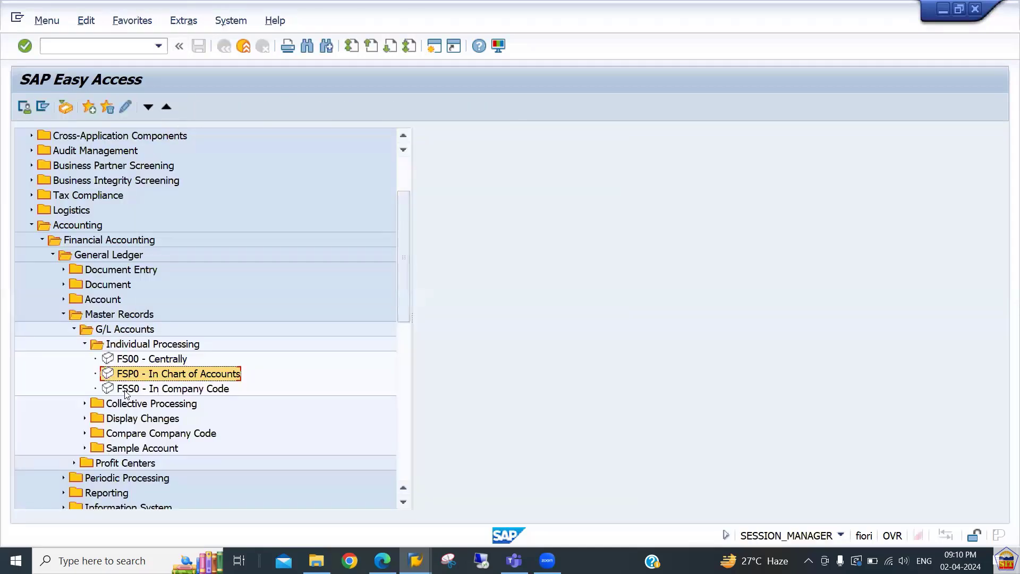
Open transaction FSS0 and examine the Create/bank/interest and Control Data views and company code field of the Cash A/c.
left_click(125, 391)
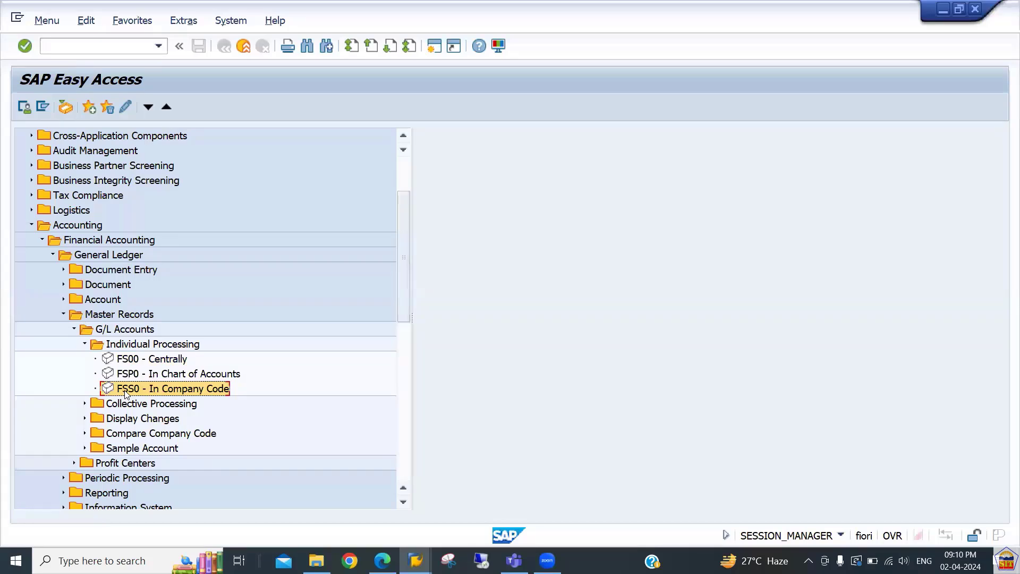
double_click(125, 390)
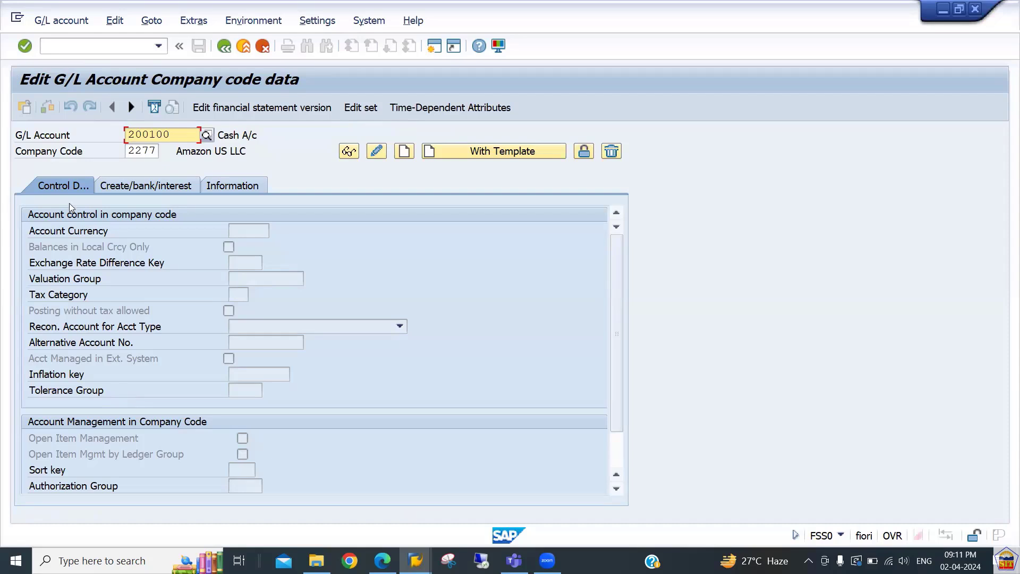
left_click(116, 187)
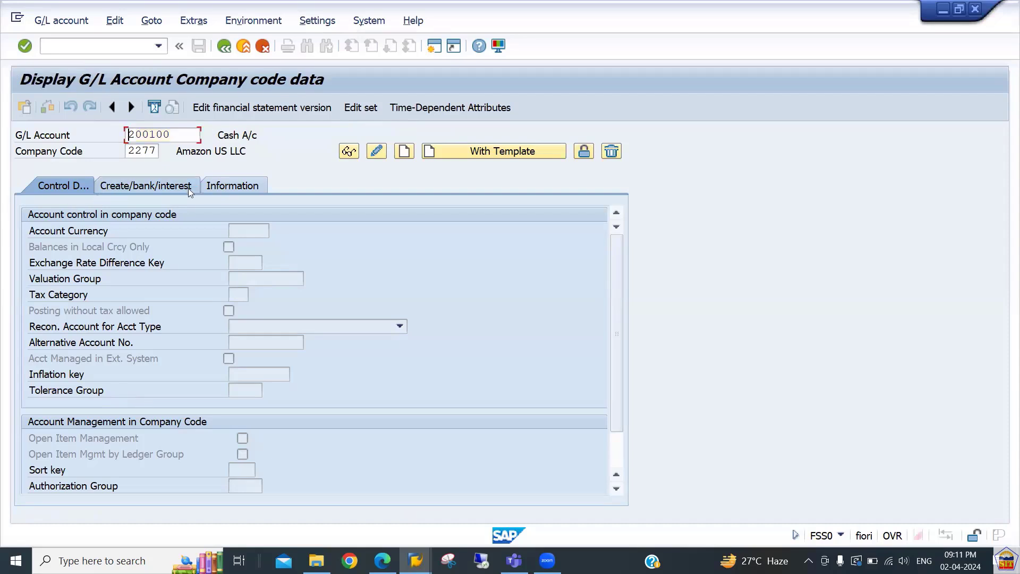
left_click(88, 188)
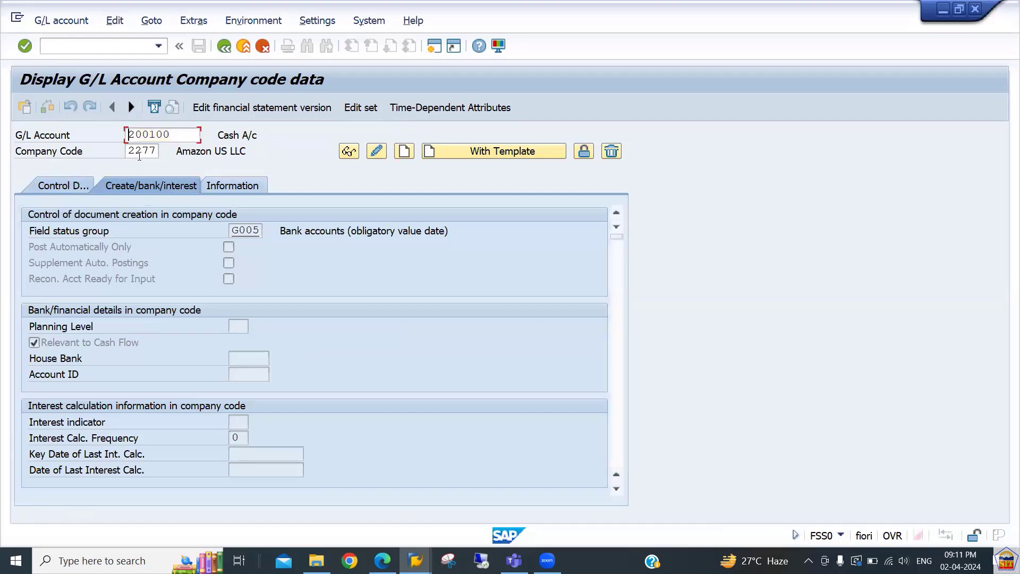
key("Tab")
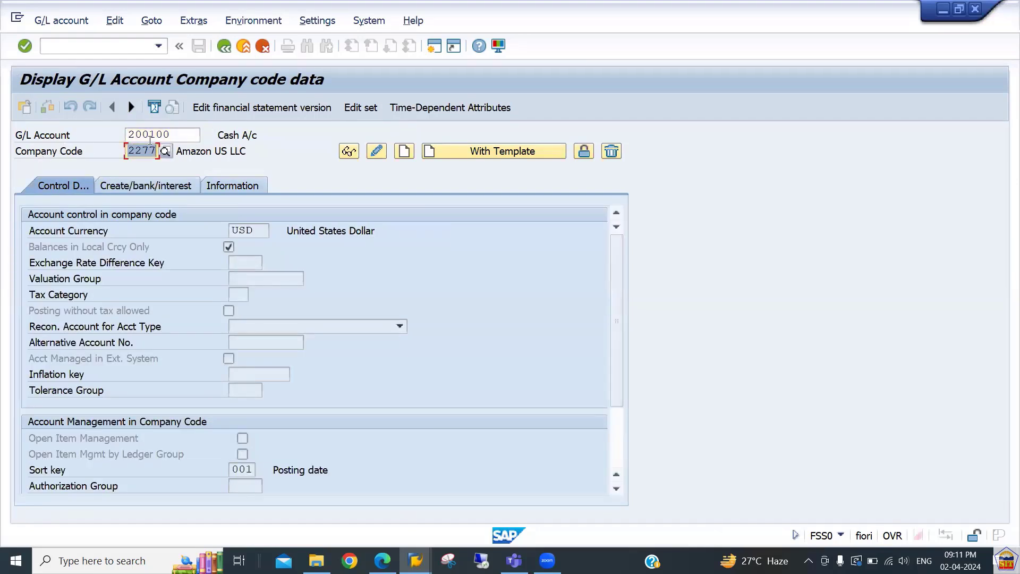
Return to SAP Easy Access and open transaction FS00 for central G/L account maintenance of account 200100.
left_click(225, 47)
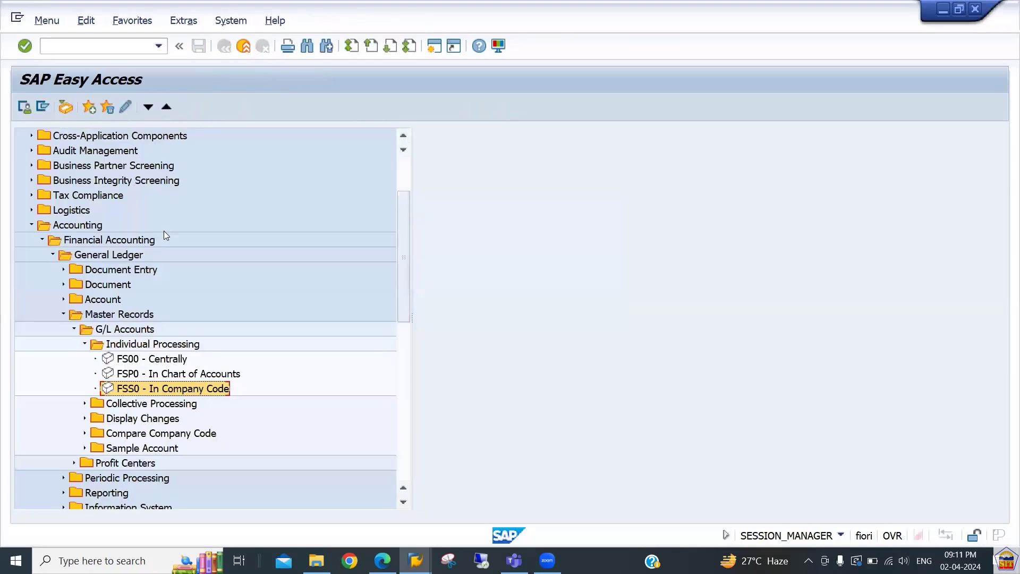
double_click(137, 362)
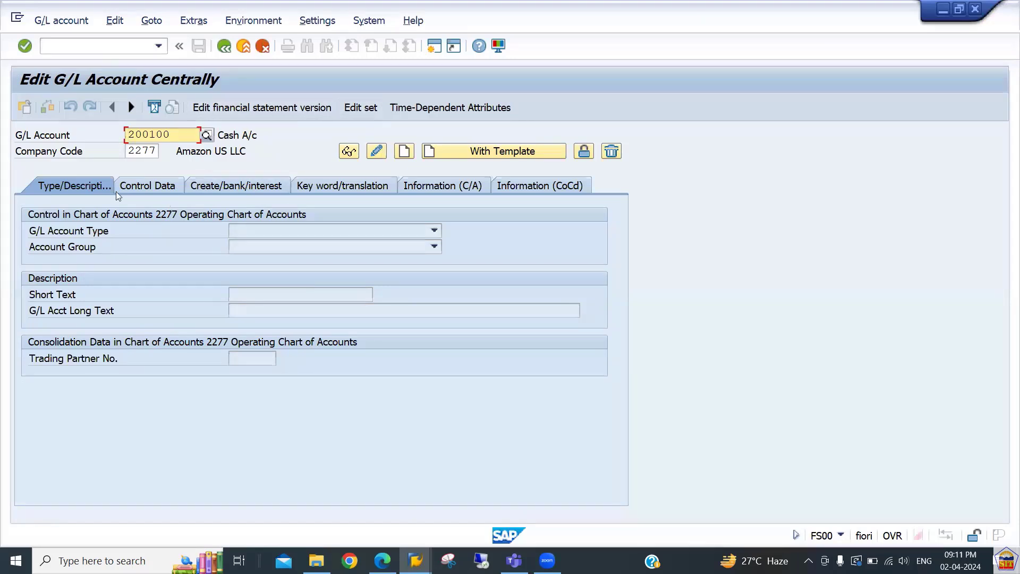
double_click(130, 134)
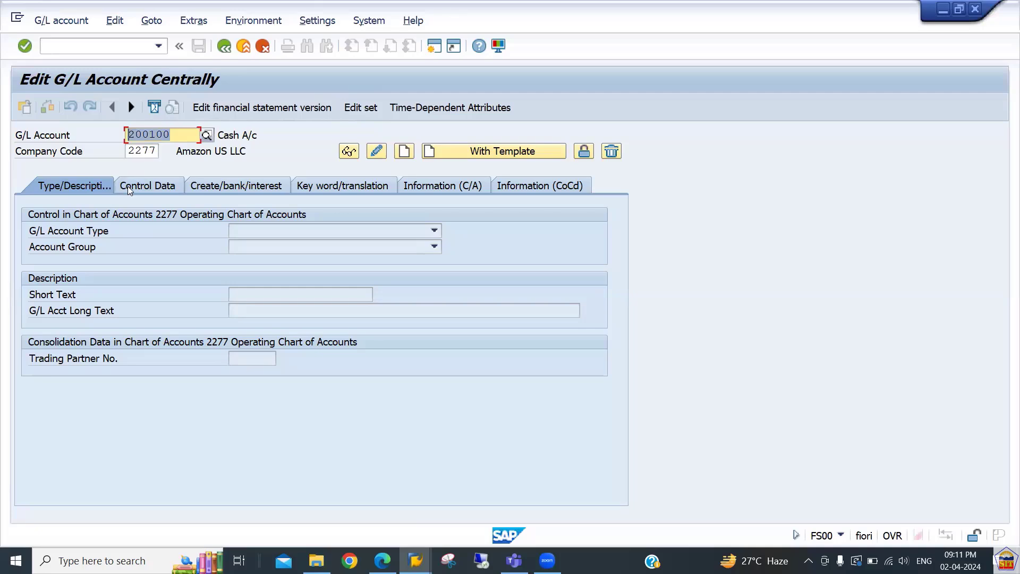
Examine the Type/Description, Control Data, Create/bank/interest, Key word/translation and Information views of the Cash A/c in FS00.
left_click(132, 186)
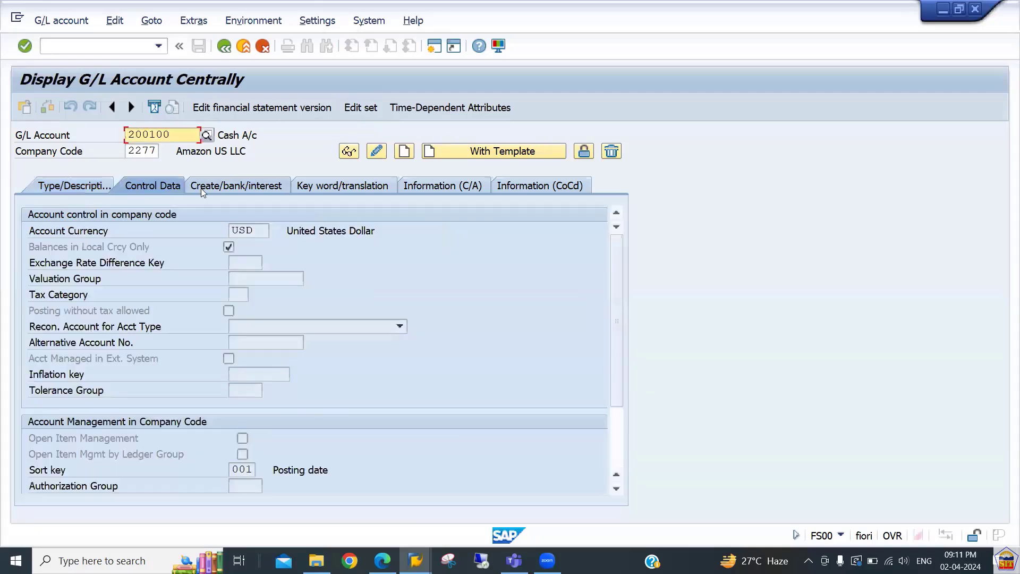
left_click(276, 186)
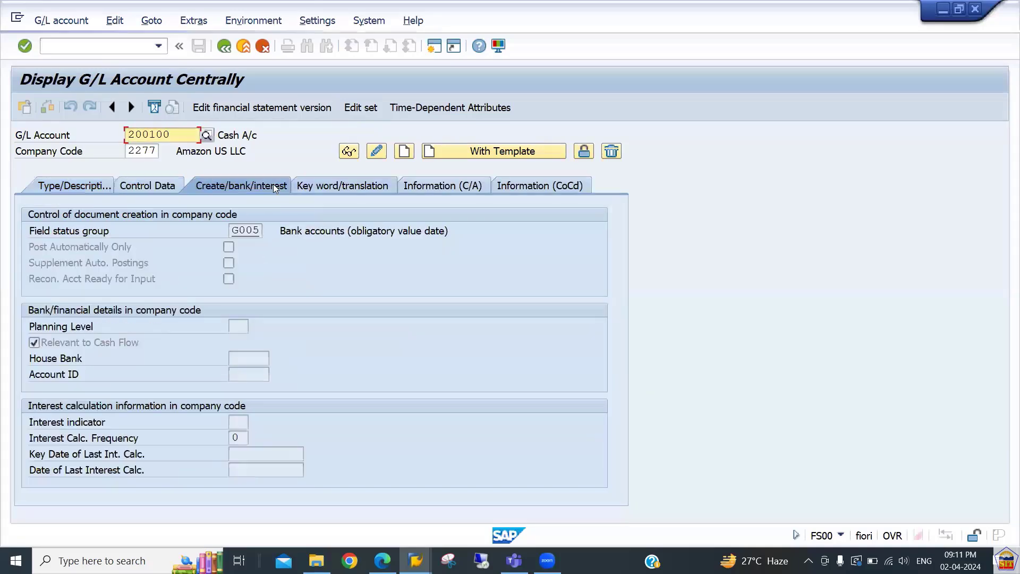
left_click(101, 186)
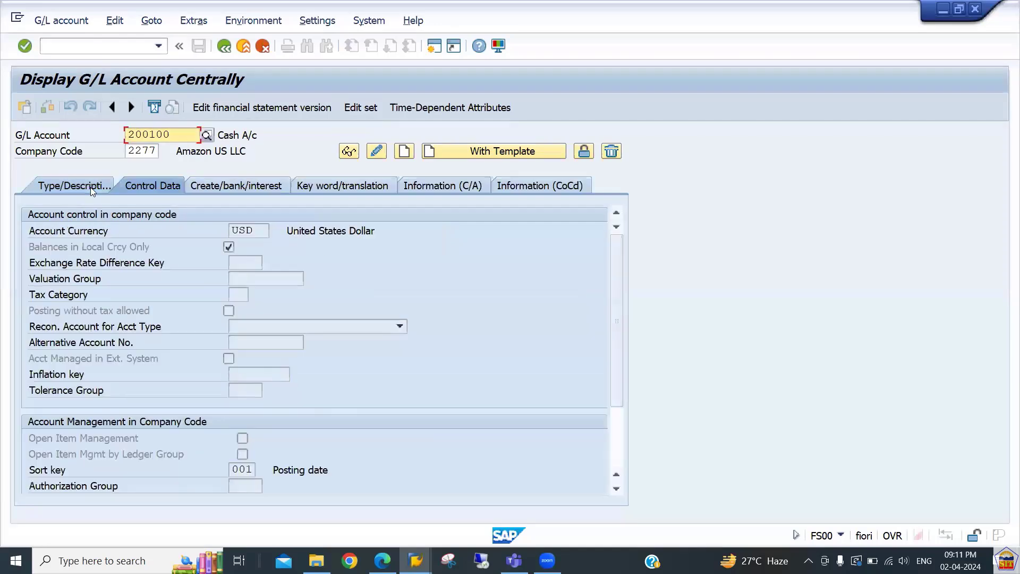
left_click(91, 187)
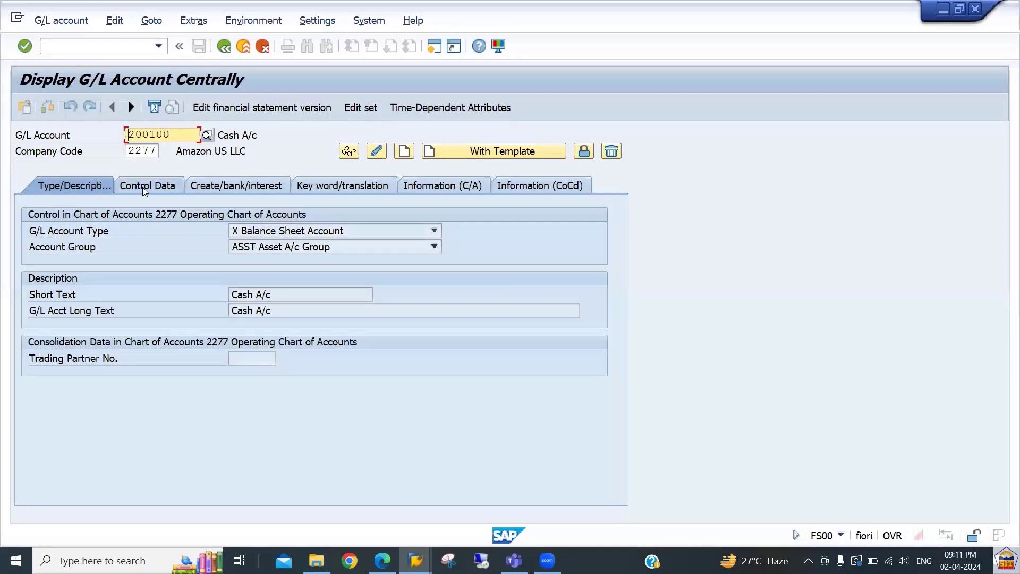
left_click(142, 187)
left_click(213, 187)
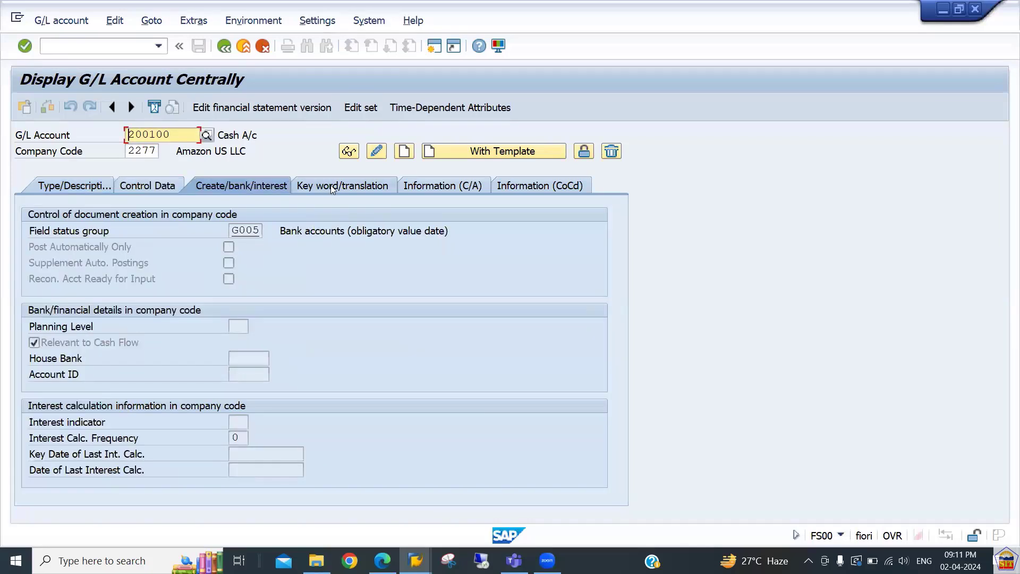
left_click(436, 187)
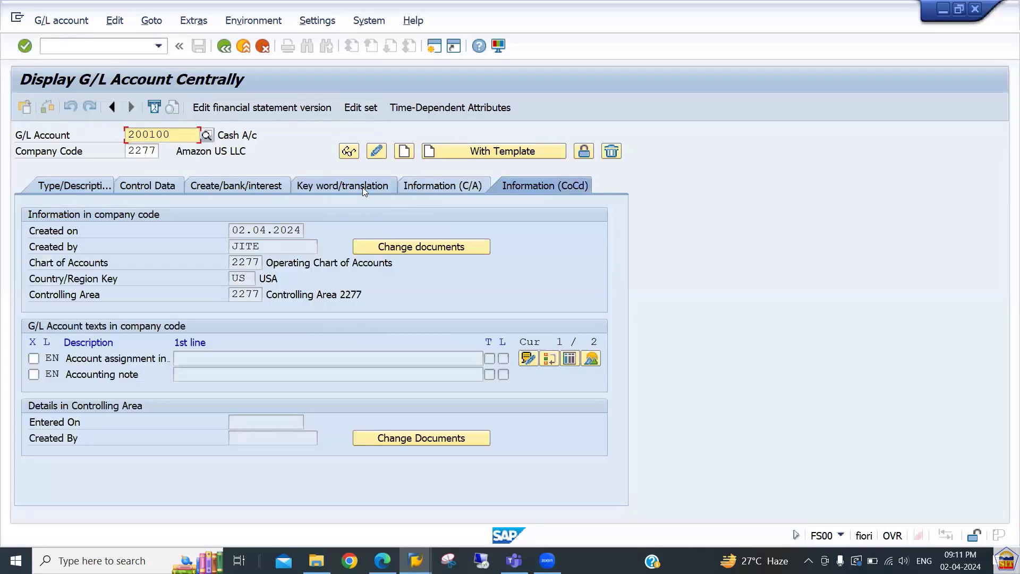
left_click(366, 189)
left_click(451, 186)
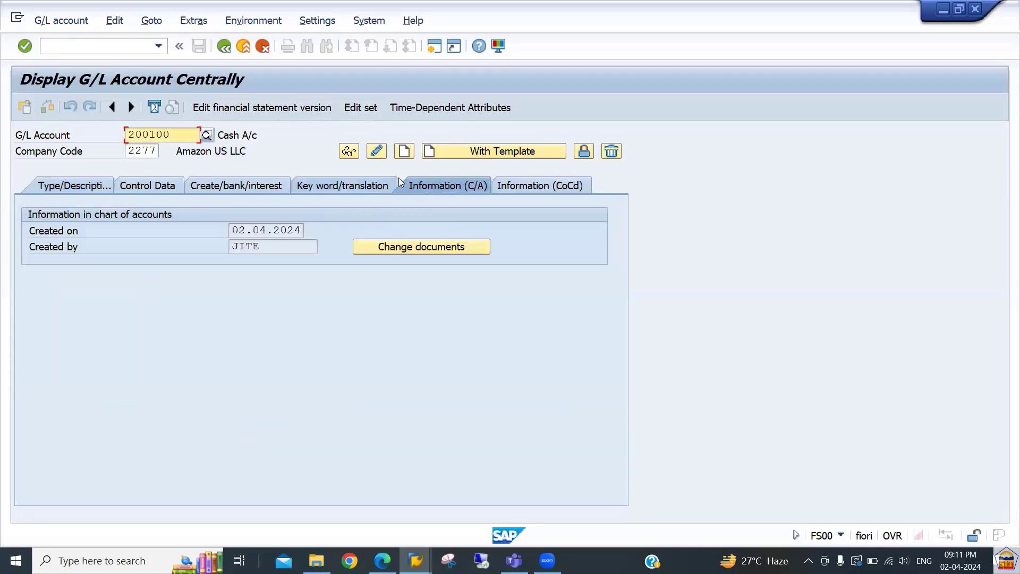
left_click(75, 180)
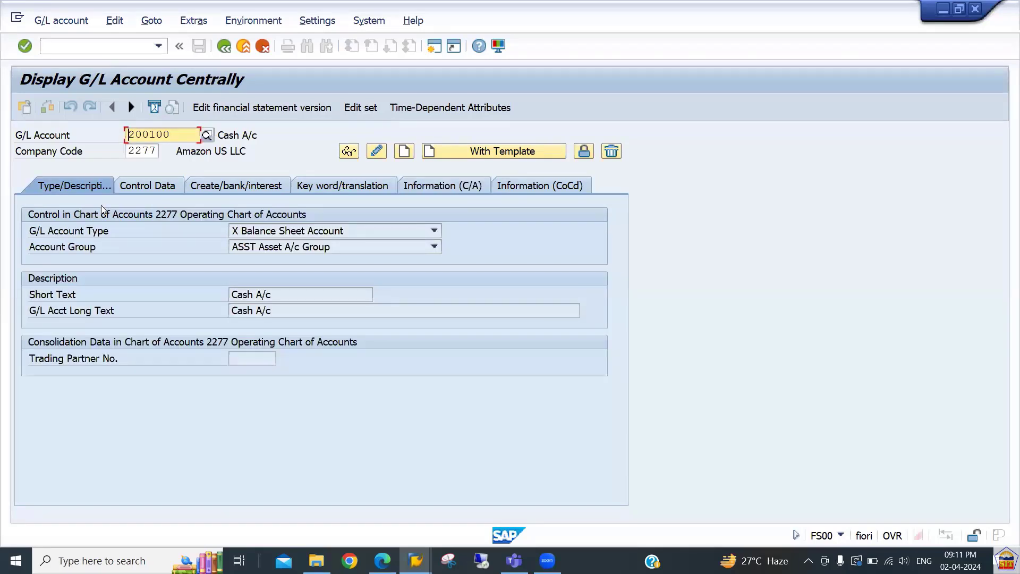
Check the Liability A/c Group's number range for chart of accounts 2266 in the G/L account groups overview and return to FS00.
left_click_drag(174, 134, 56, 139)
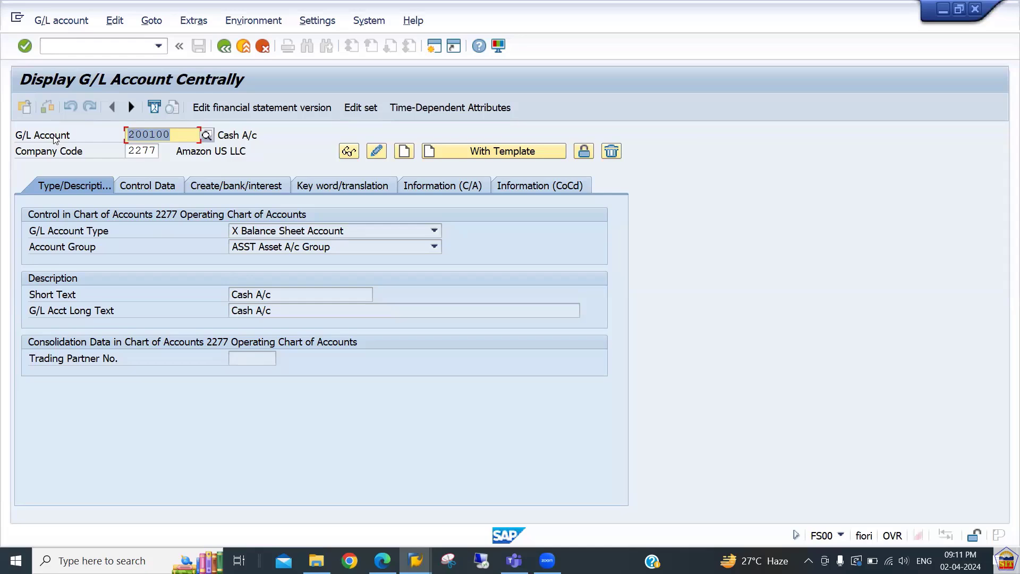
key("alt+Tab")
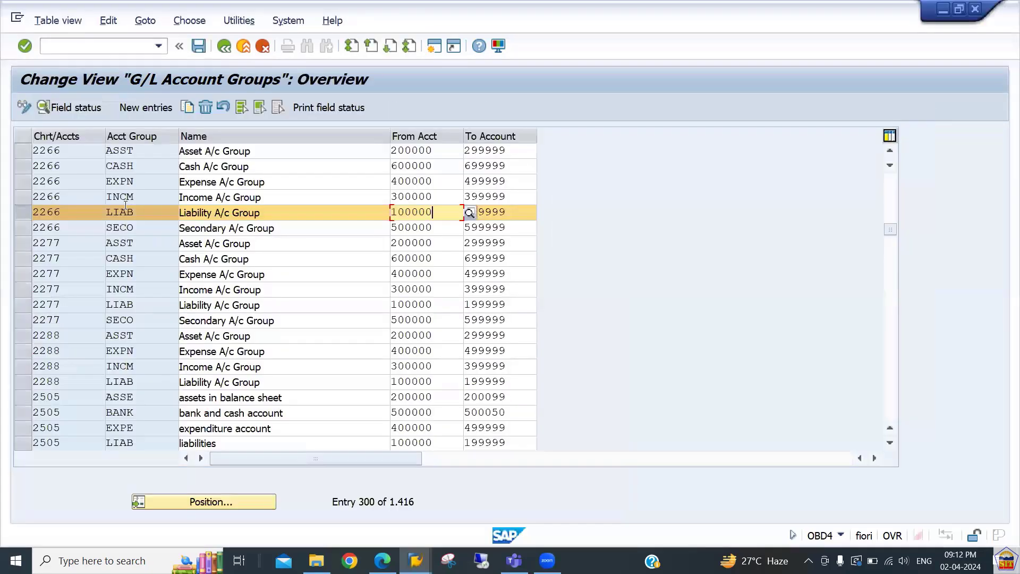
left_click(529, 215)
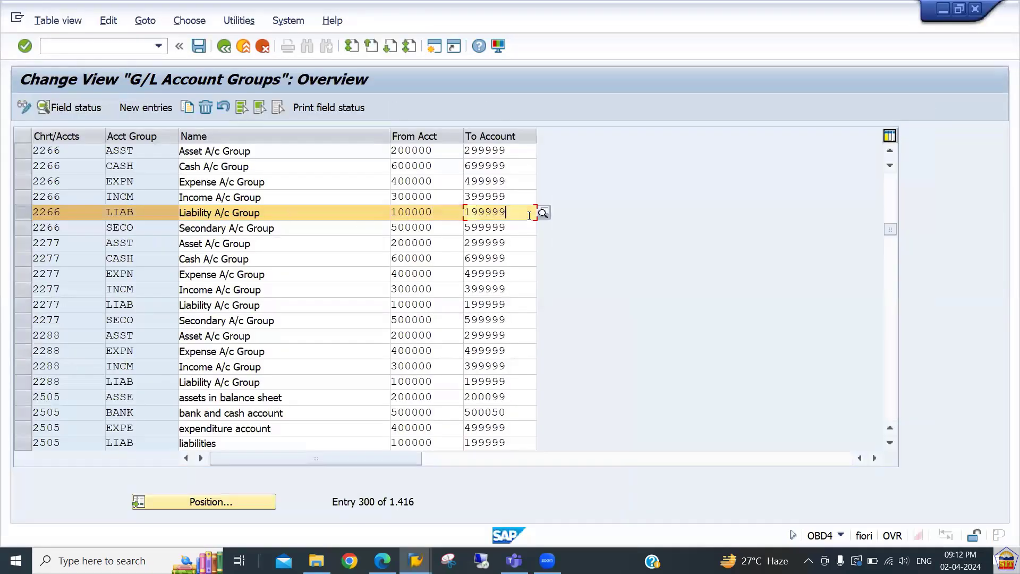
key("alt+Tab")
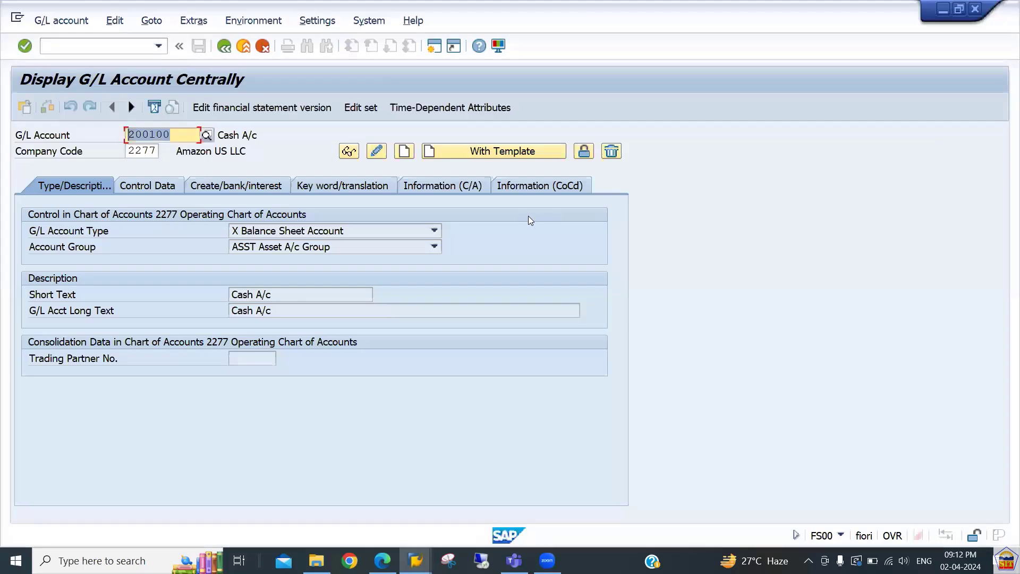
Start creating G/L account 100000 in company code 2266.
type("100000")
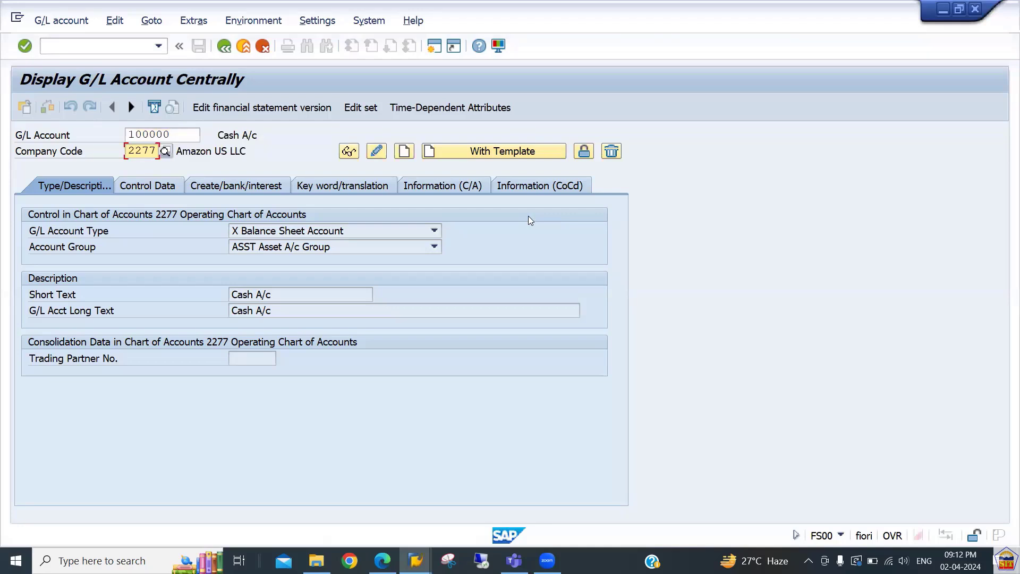
type("2266")
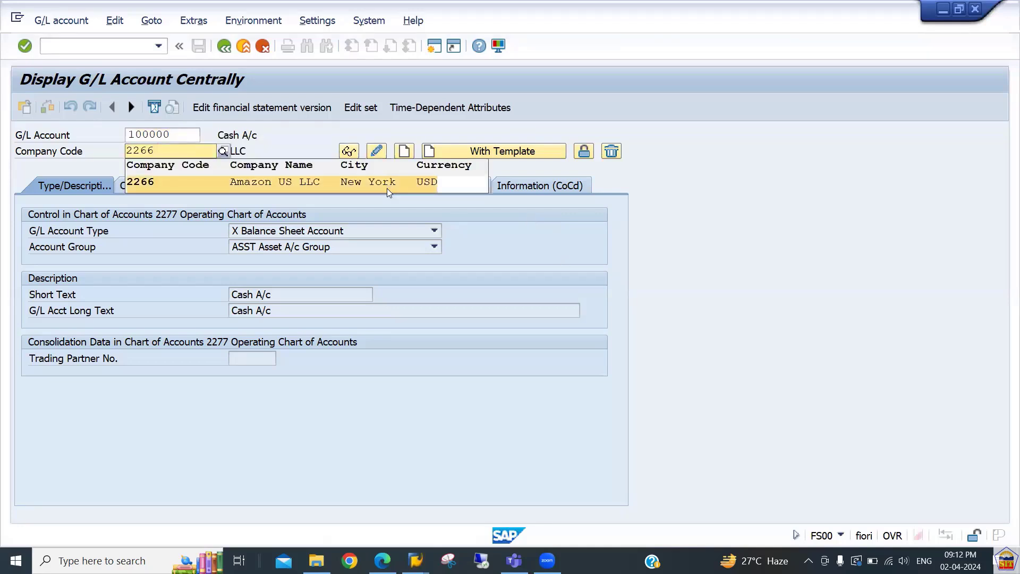
left_click(387, 188)
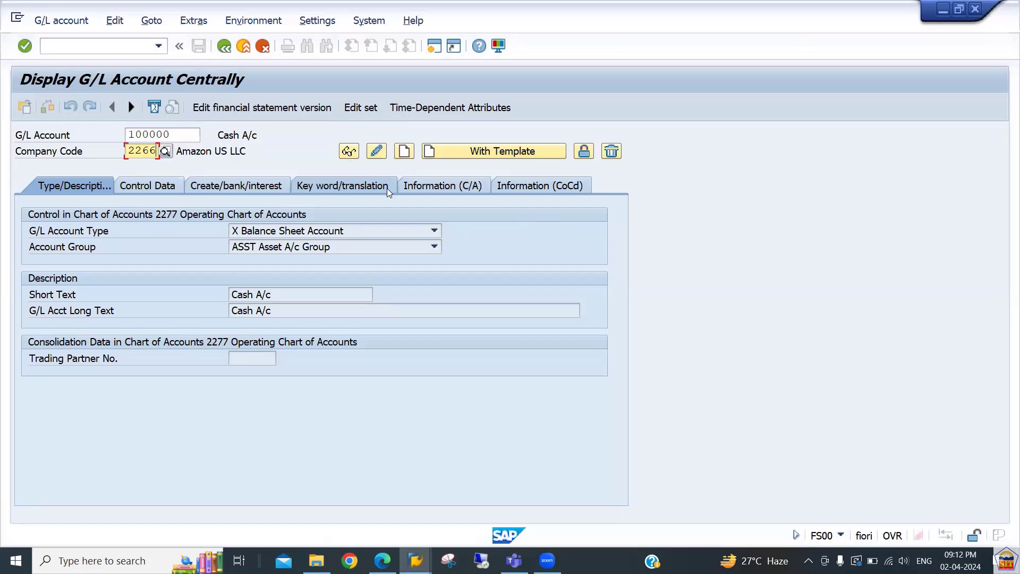
left_click(404, 152)
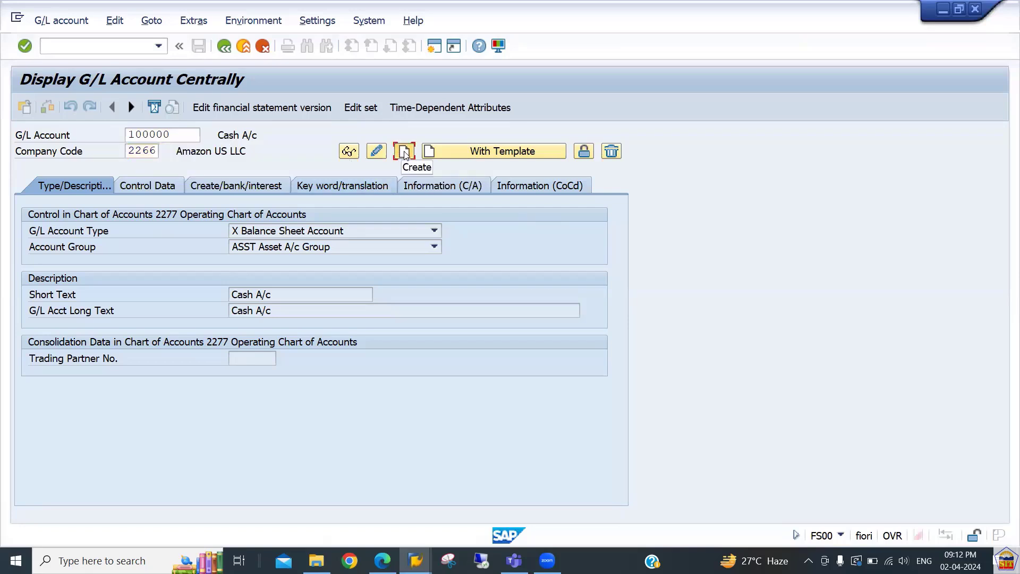
left_click(280, 235)
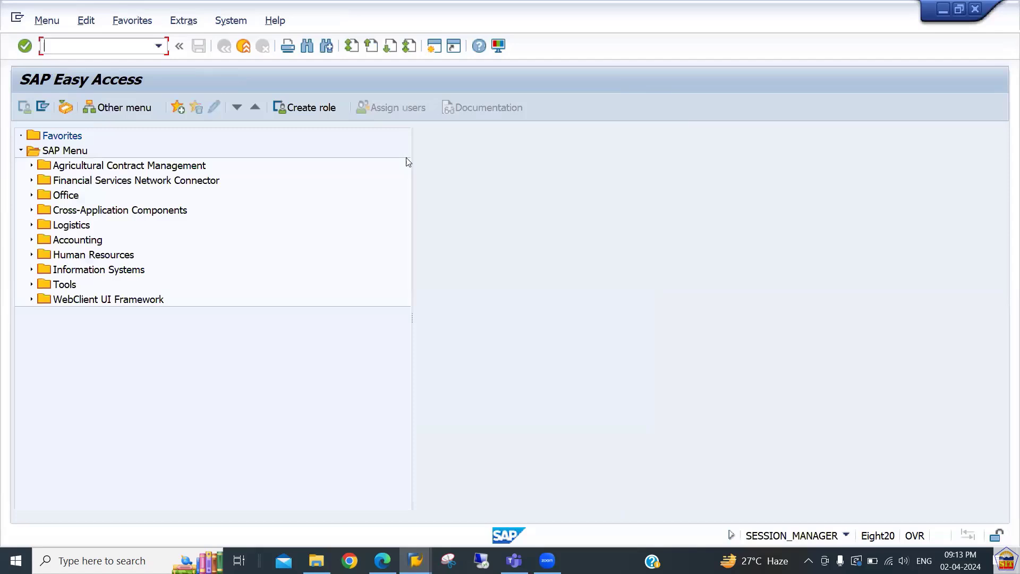
Open transaction FS00 in the Eight20 system, examine its chart of accounts control fields, and return to the new account.
type("f")
type("s00")
key("Return")
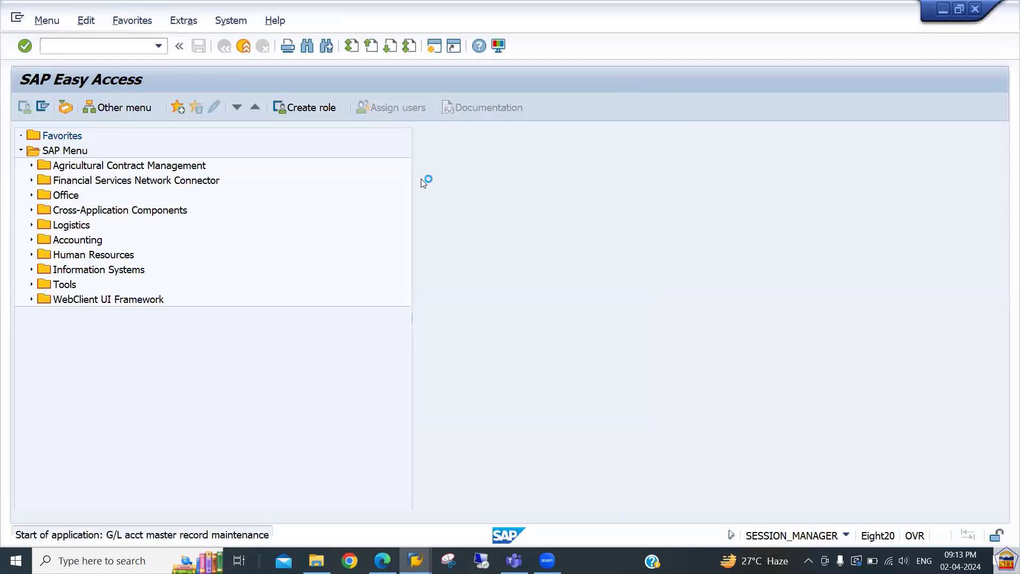
key("Return")
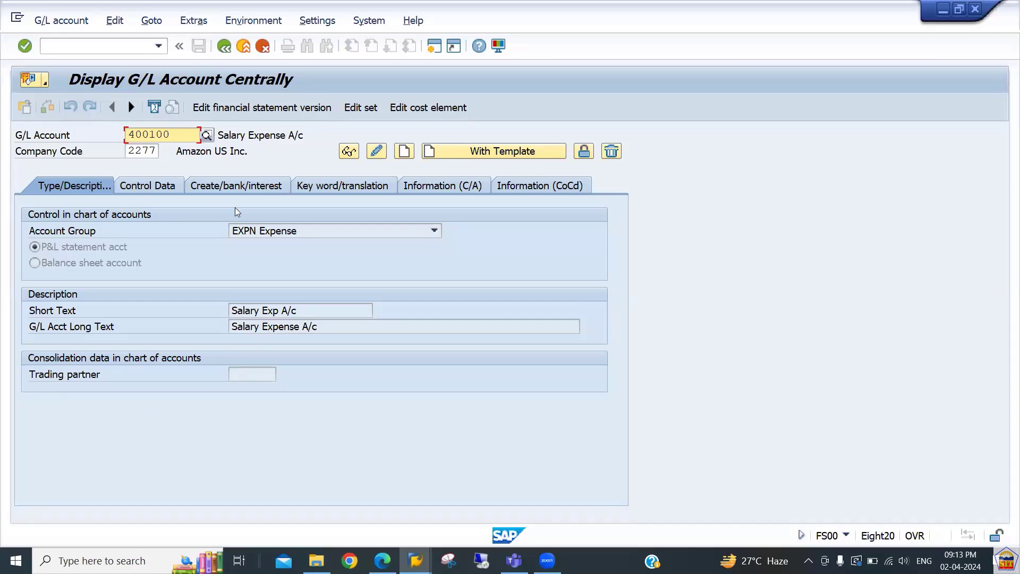
key("alt+Tab")
key("alt+Tab")
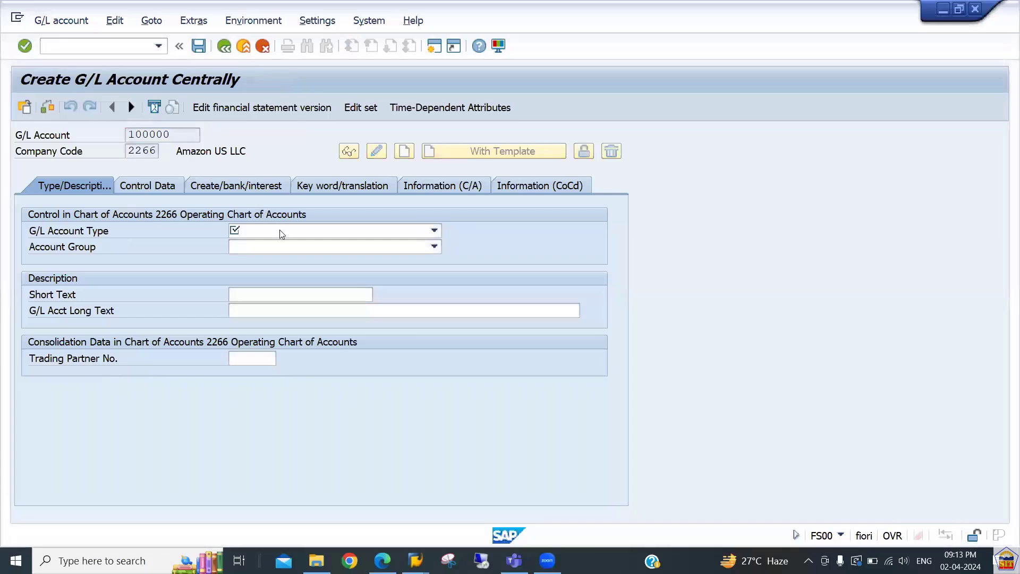
Review the G/L account type options and try C Cash Account for the new account.
left_click(281, 233)
left_click(281, 237)
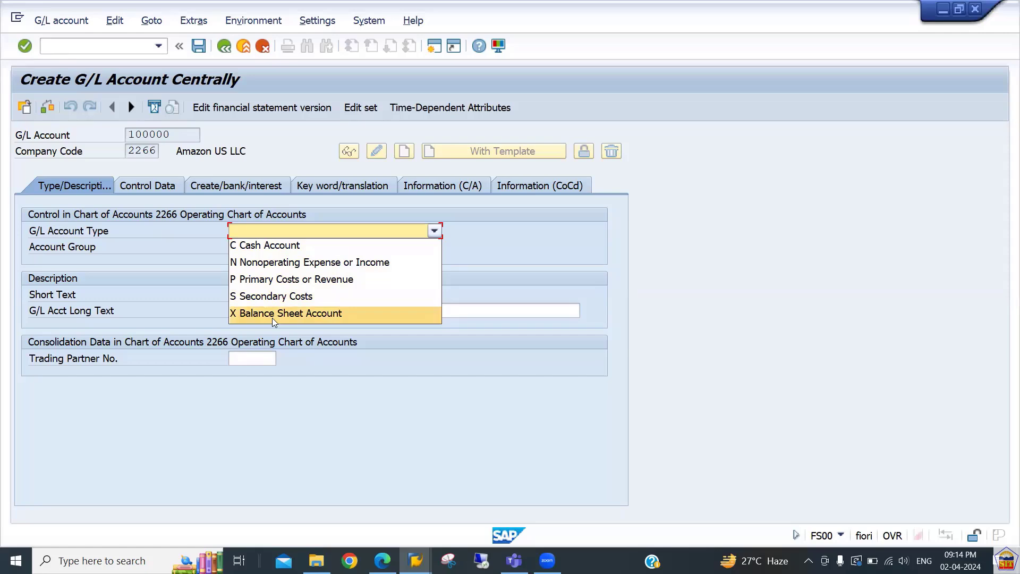
left_click(281, 249)
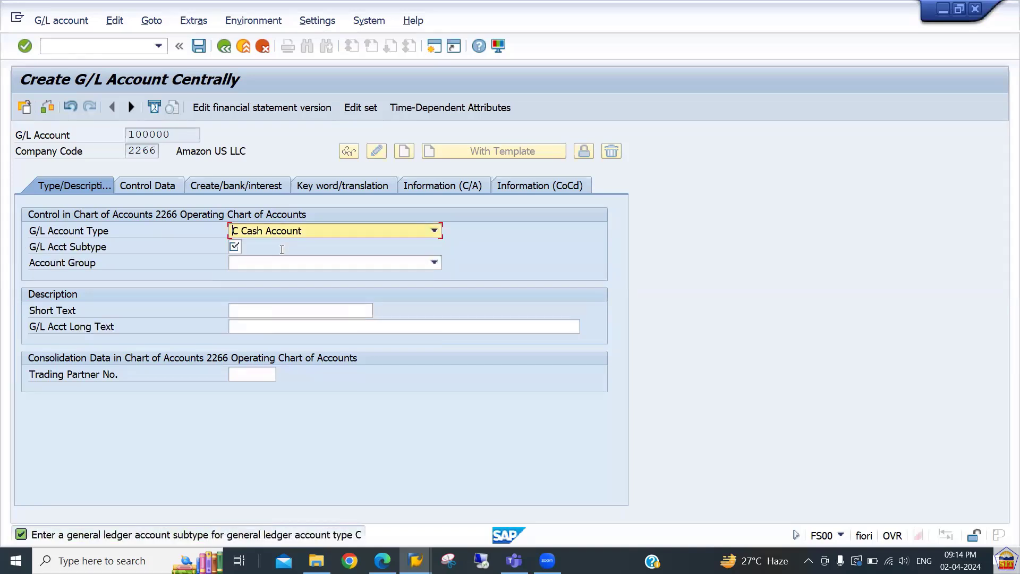
left_click(279, 232)
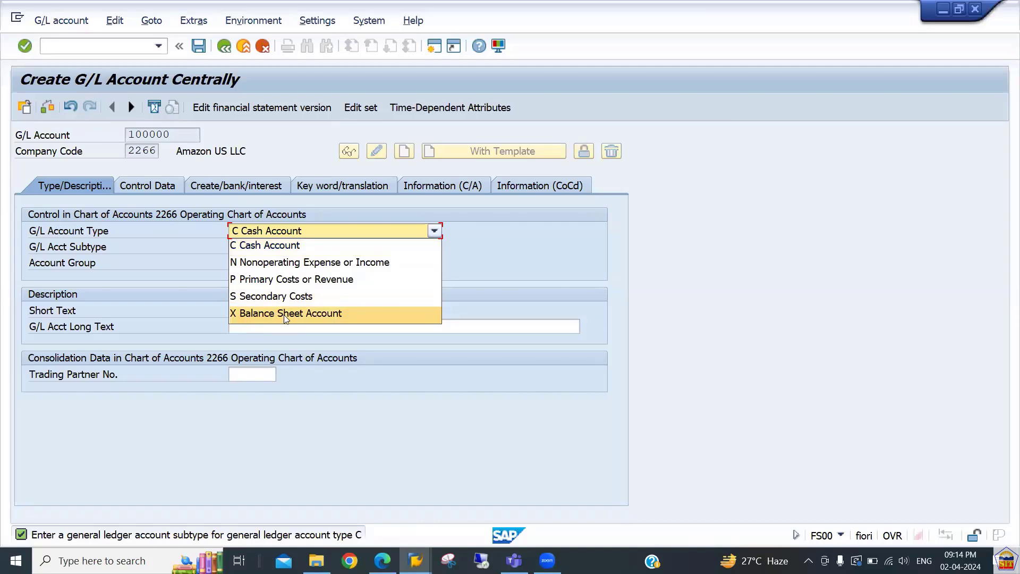
left_click(270, 250)
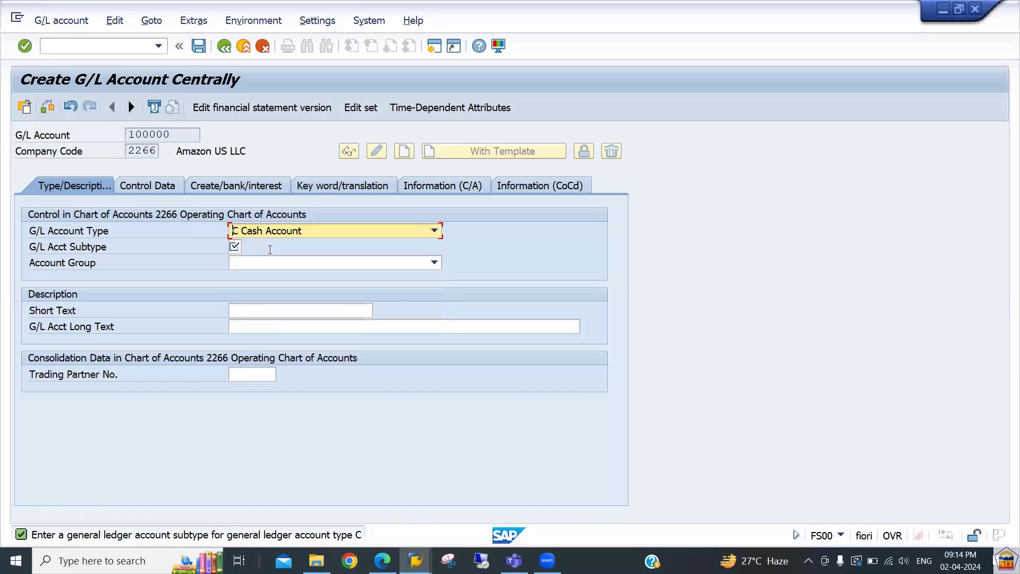
Examine the G/L account subtypes available for cash accounts, and close the list without choosing one.
left_click(235, 246)
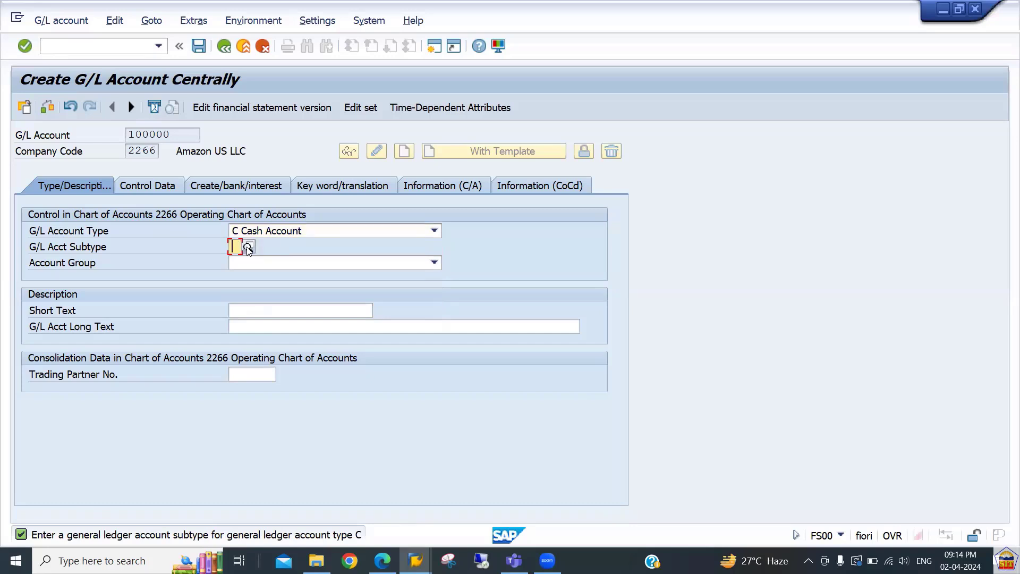
left_click(248, 248)
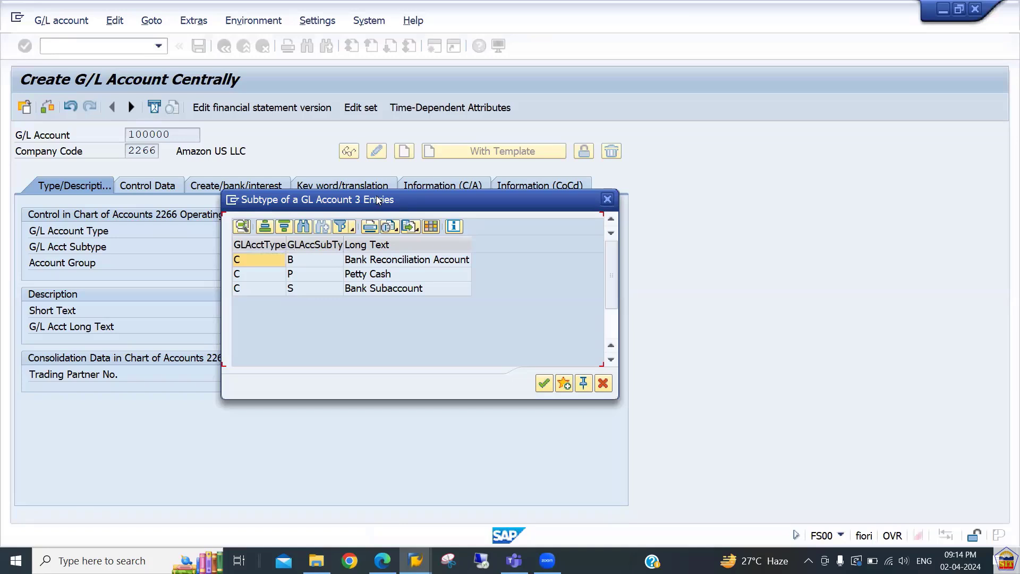
left_click_drag(377, 199, 483, 210)
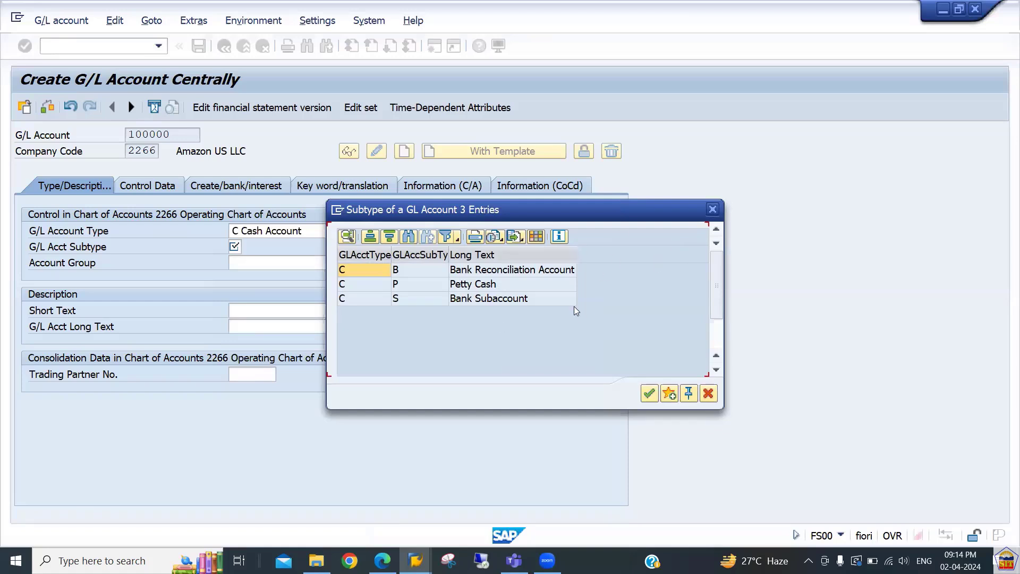
left_click(713, 213)
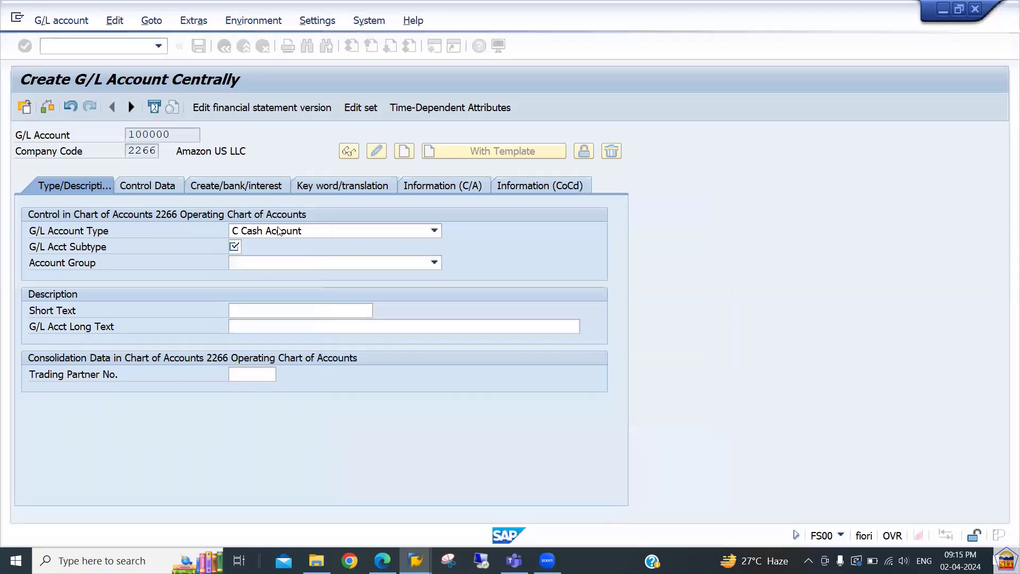
Set the G/L account type to X Balance Sheet Account and the account group to LIAB Liability A/c Group.
left_click(266, 232)
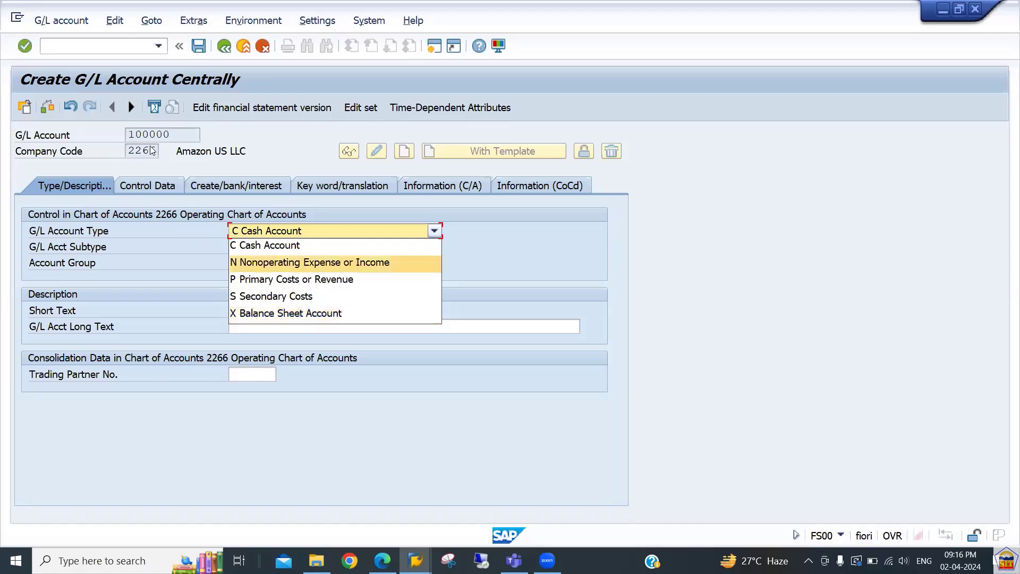
left_click(275, 317)
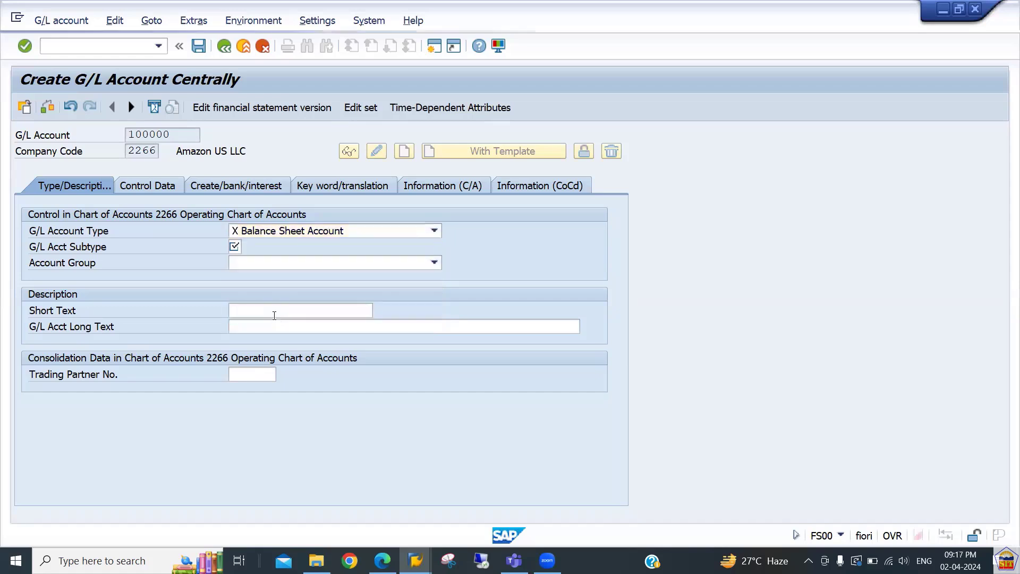
left_click(250, 248)
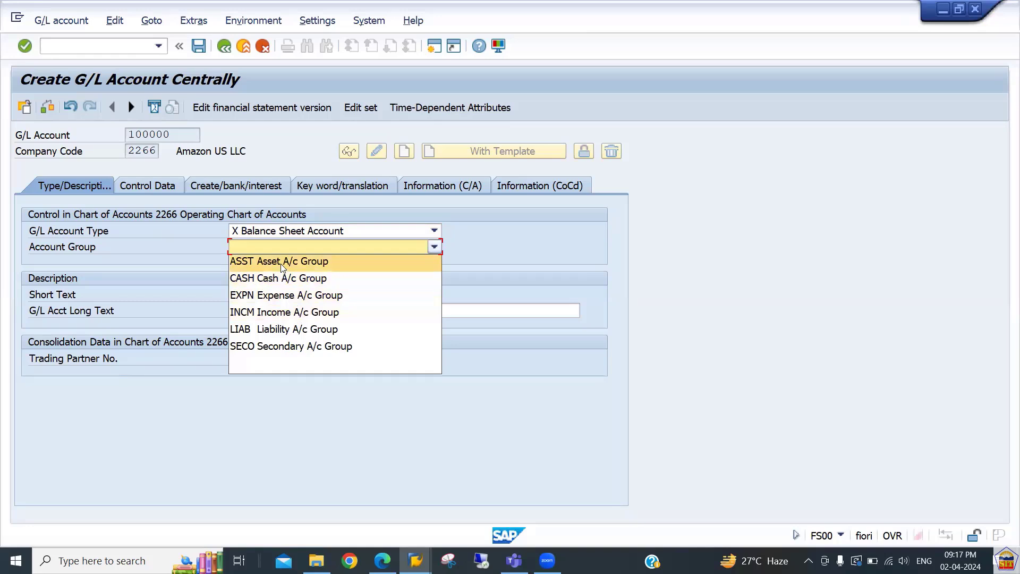
left_click(285, 328)
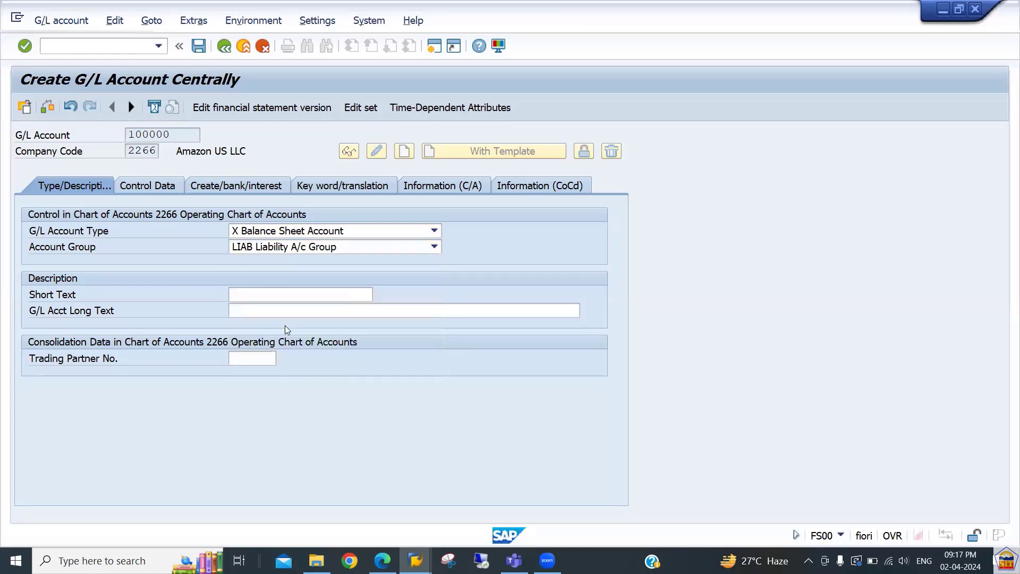
Try EXPN Expense A/c Group as the account group, and return it to LIAB Liability A/c Group.
left_click(294, 248)
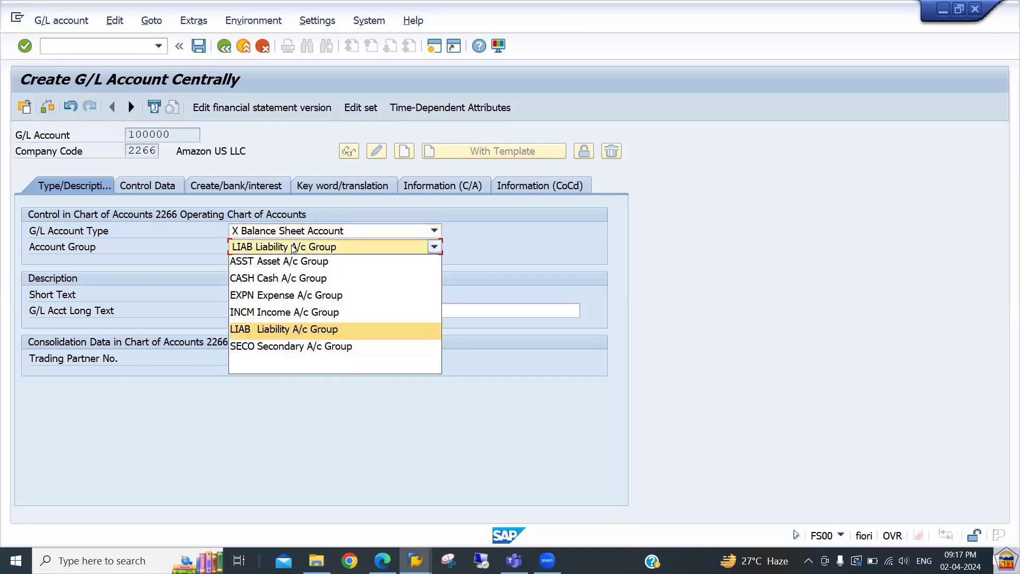
left_click(277, 295)
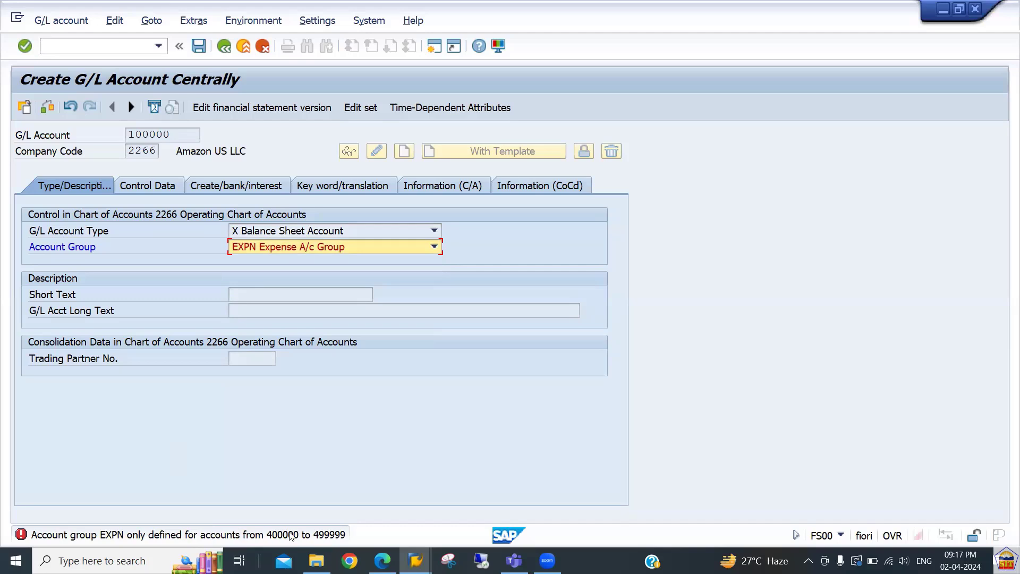
left_click_drag(189, 136, 101, 128)
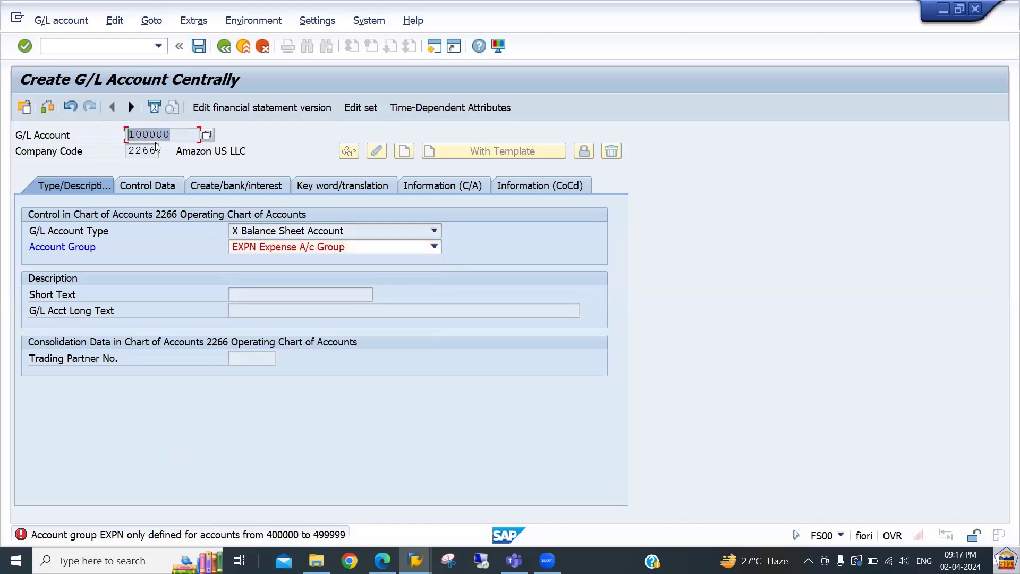
left_click_drag(174, 137, 118, 133)
left_click(280, 248)
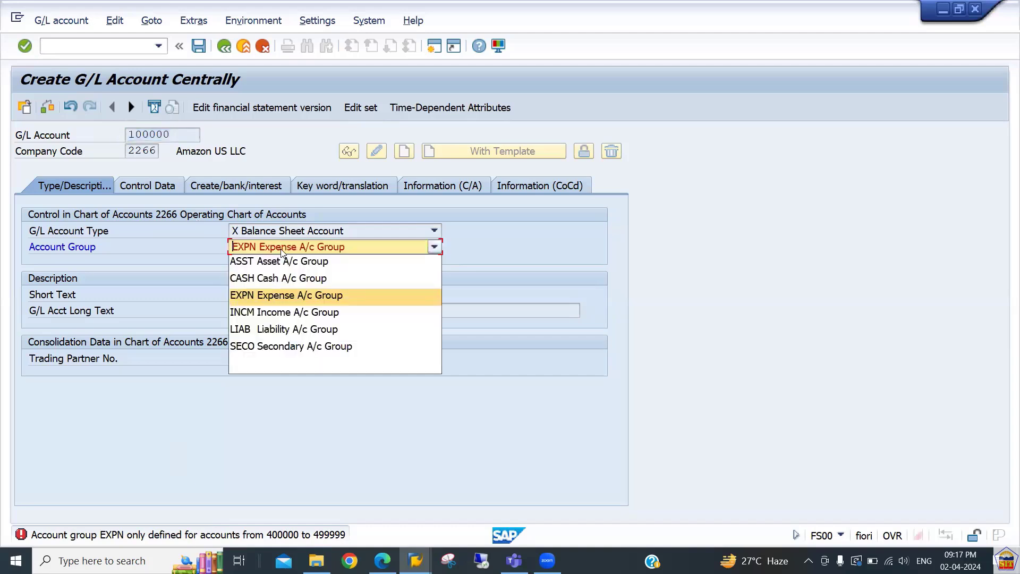
left_click(275, 327)
Enter Share Capital A/c as both the short text and the G/L account long text.
left_click(257, 294)
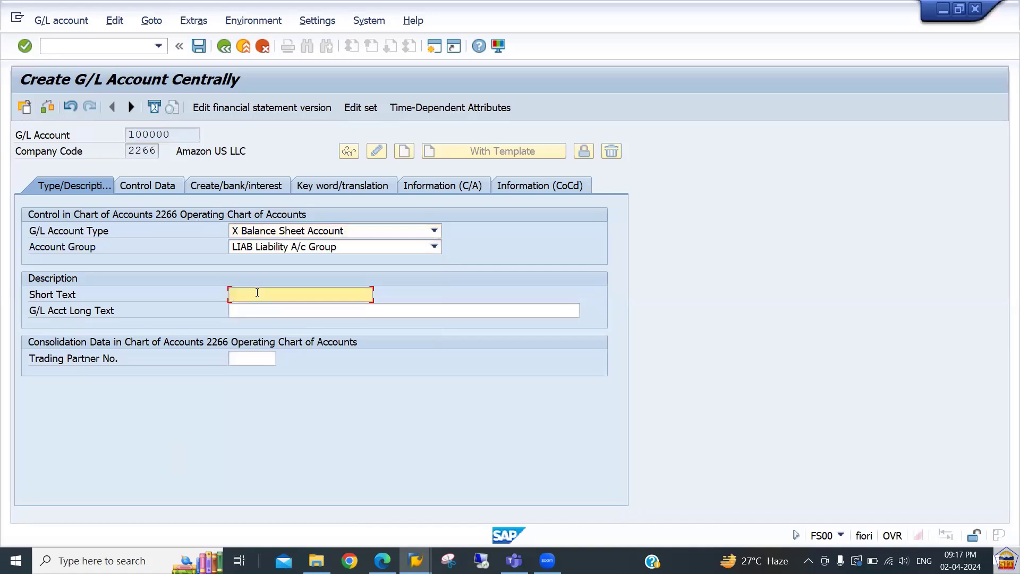
type("Share ")
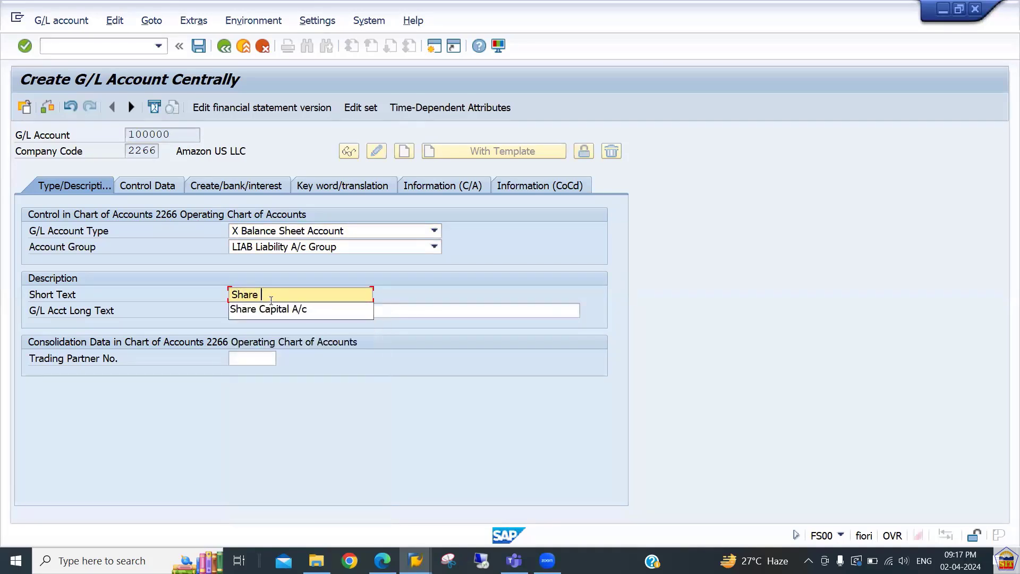
type("Capital A/c")
key("Tab")
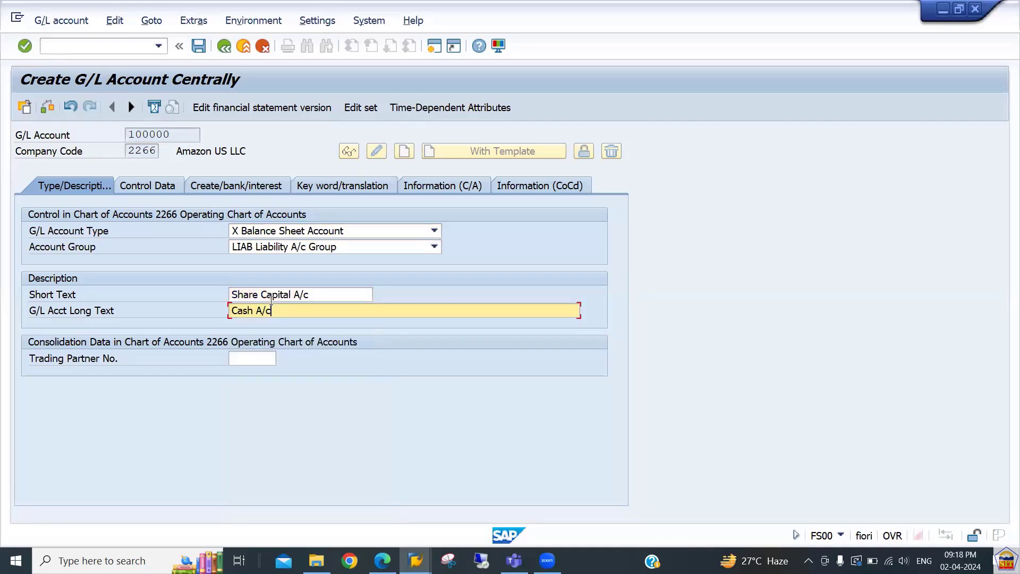
type("Share")
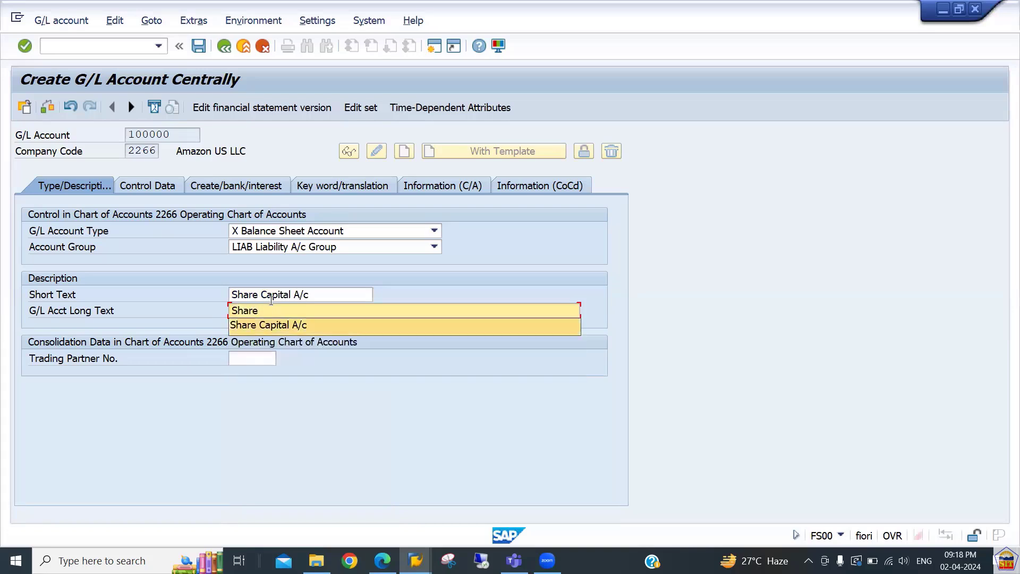
key("Down")
key("Tab")
key("Return")
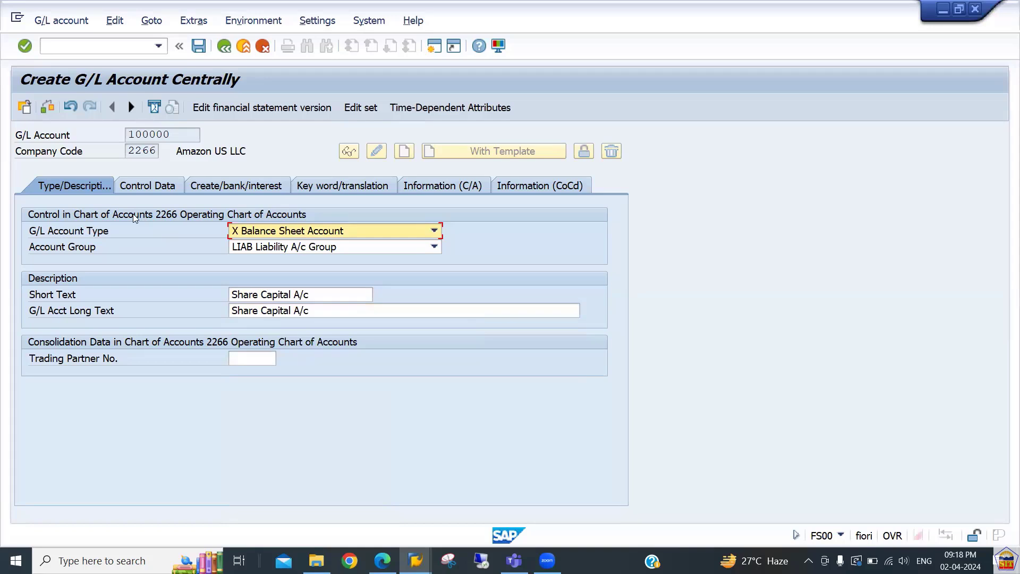
Try GBP, EUR and CAD in turn as the account currency in the new account's control data.
left_click(155, 185)
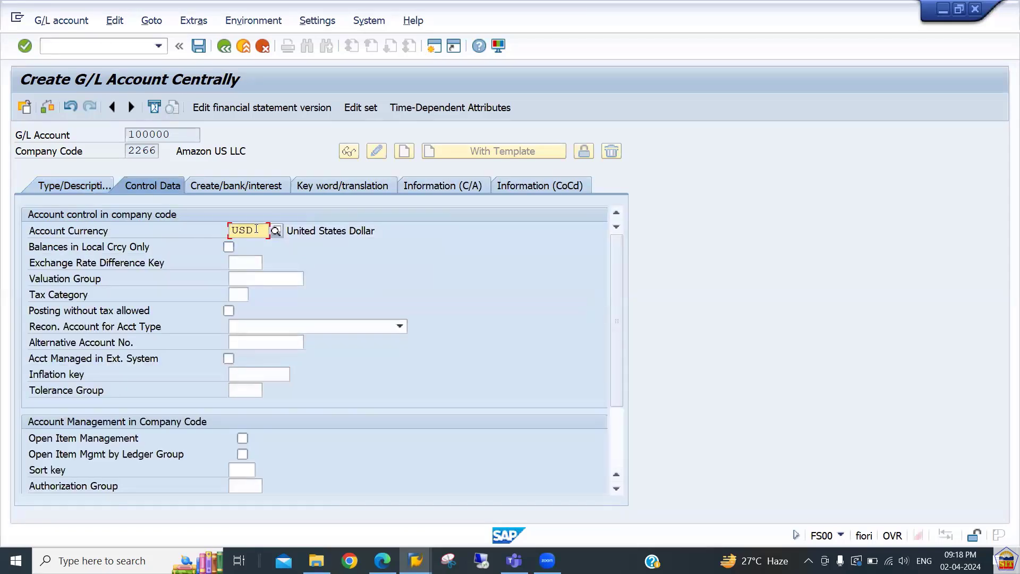
left_click_drag(263, 231, 212, 240)
left_click(257, 227)
type("GBP")
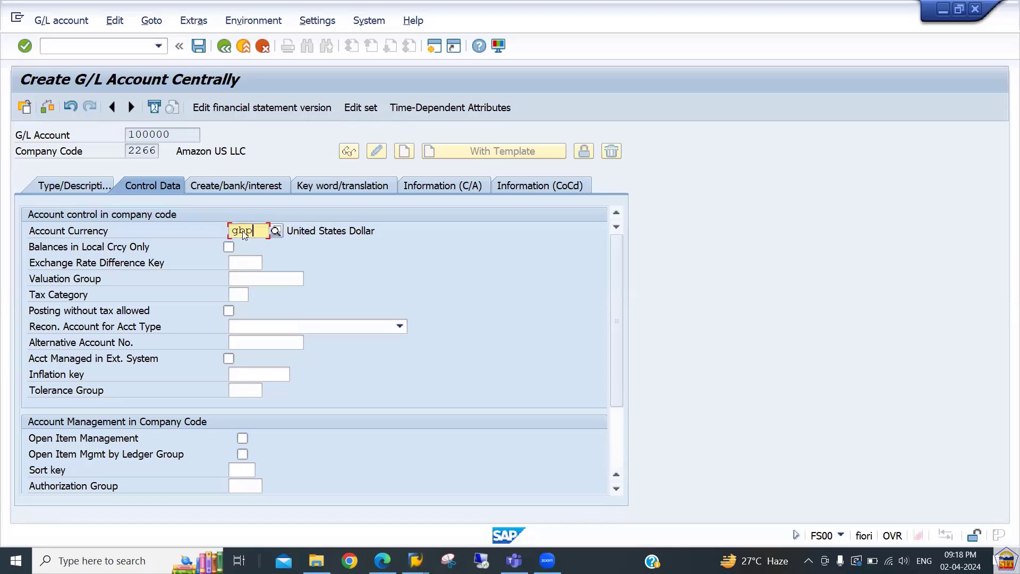
key("Return")
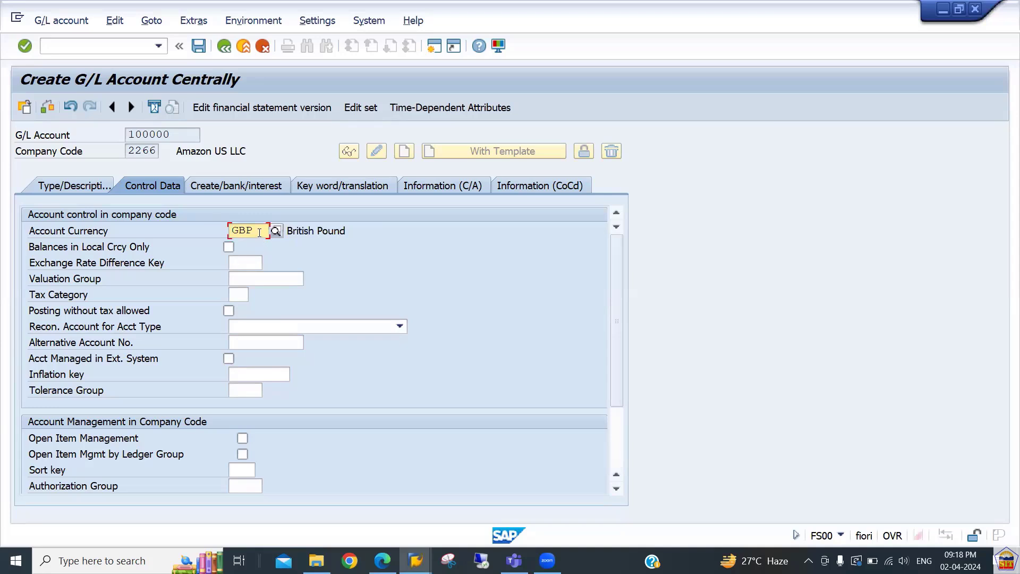
left_click_drag(254, 230, 214, 229)
type("EUR")
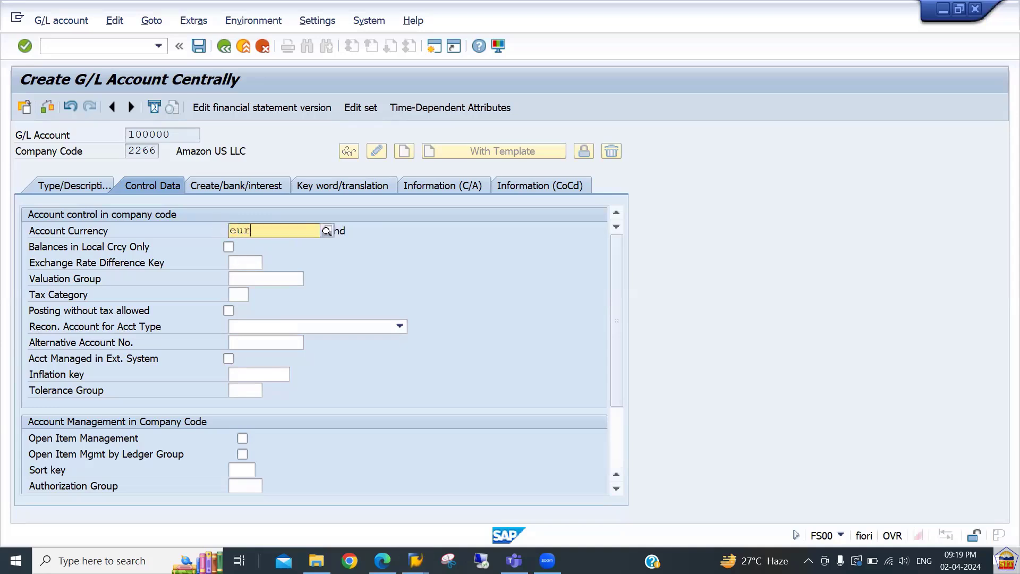
key("Return")
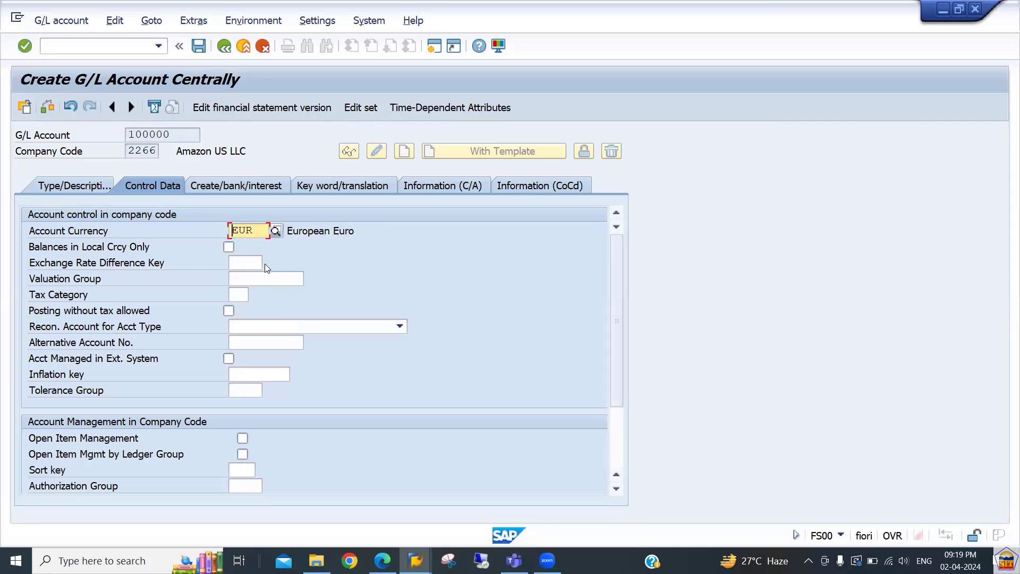
type("cad")
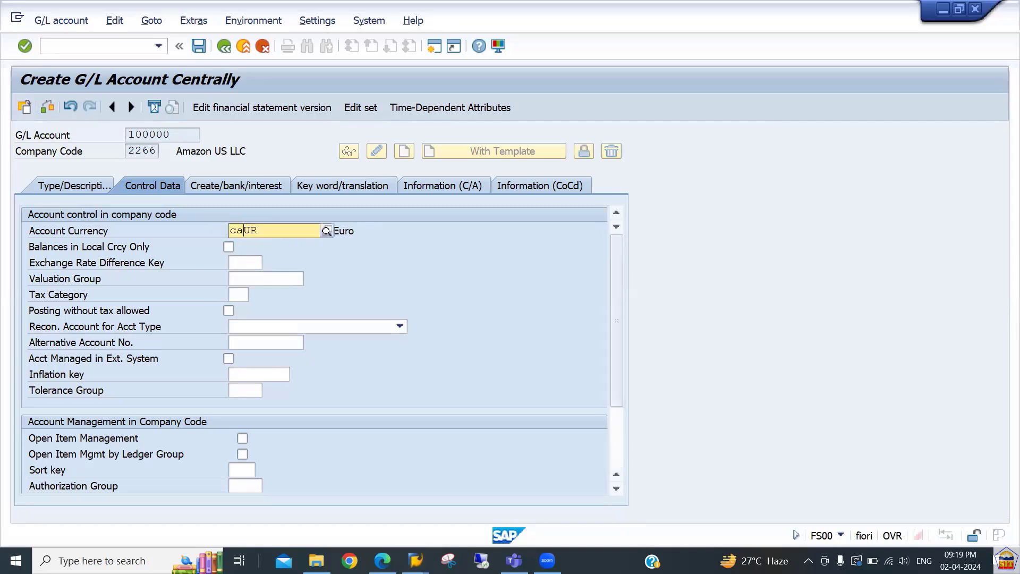
key("Return")
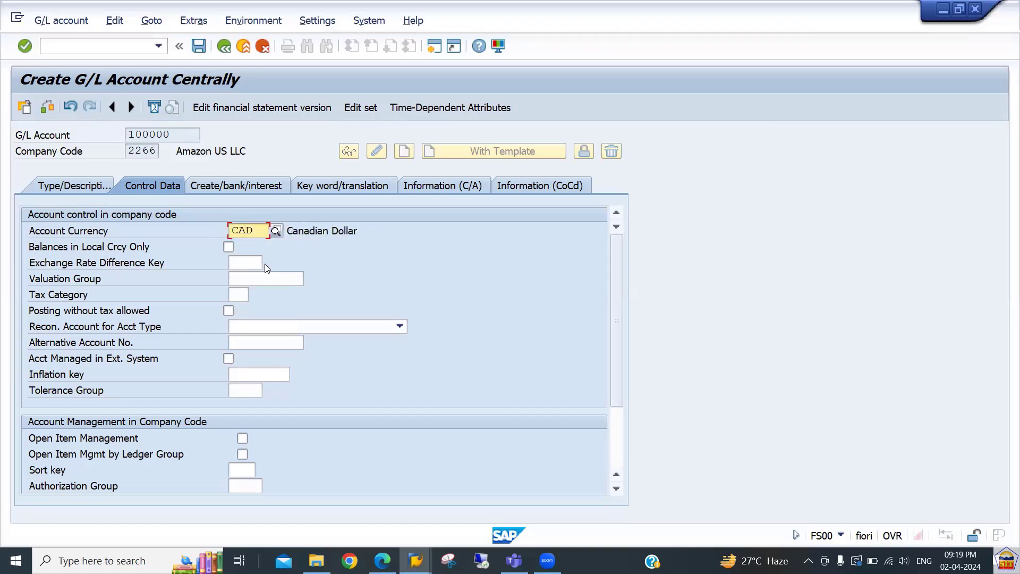
Set the account currency to USD and enable Balances in Local Crcy Only.
type("usd")
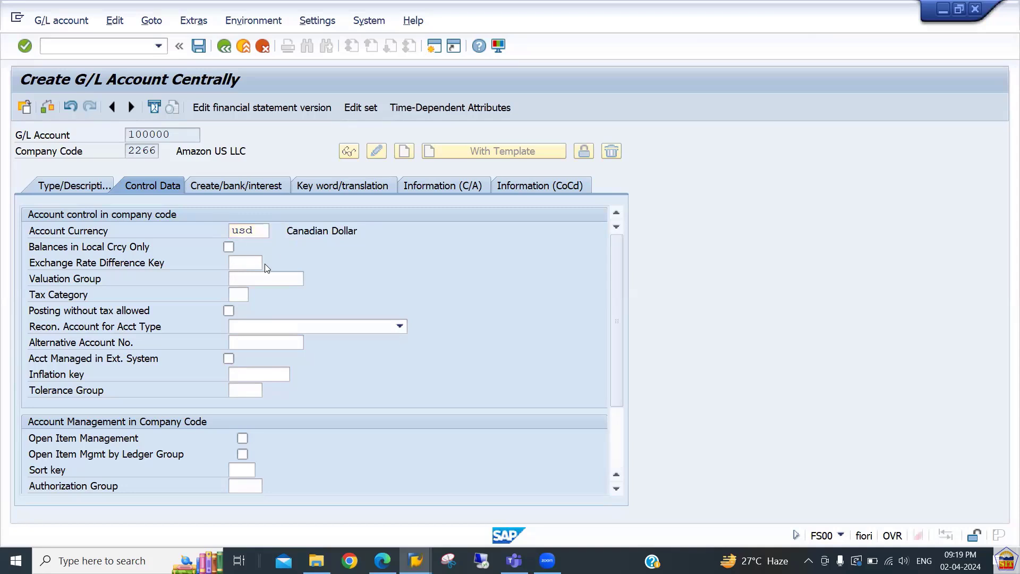
key("Return")
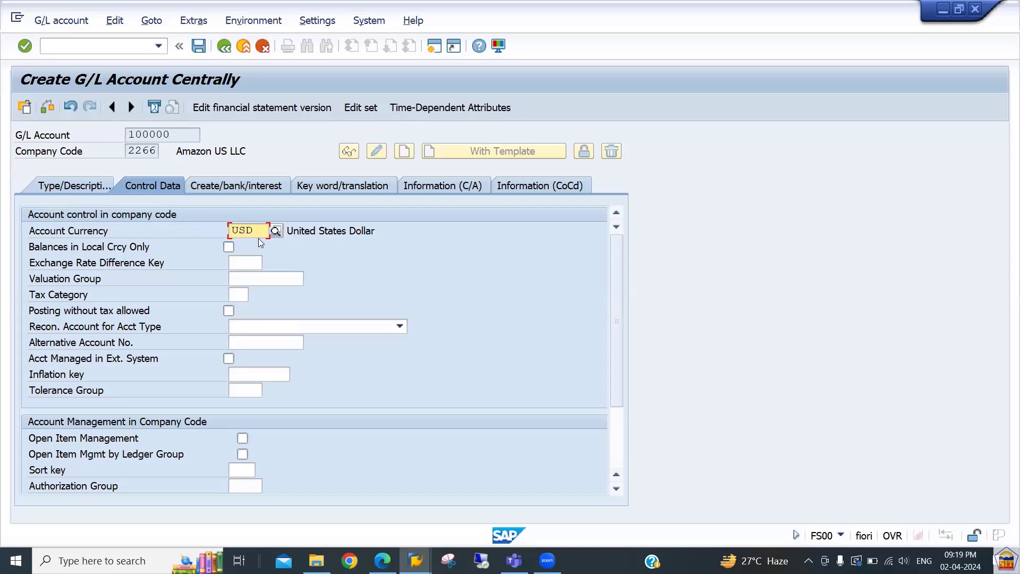
left_click(228, 248)
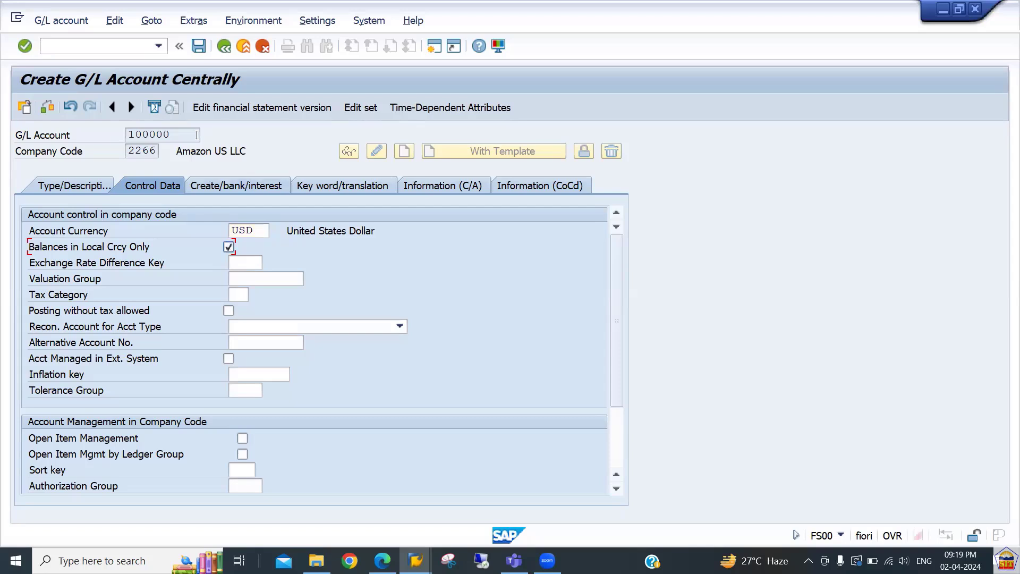
left_click_drag(181, 136, 136, 136)
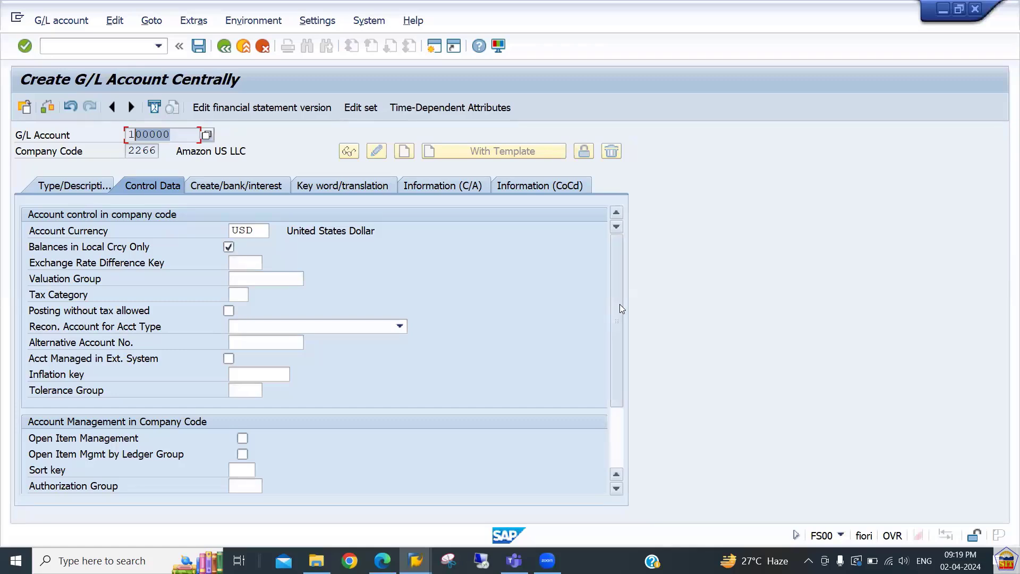
Compare the account management fields with the control data of the Salary Expense A/c in the Eight20 system, and return to the new account.
mouse_move(619, 308)
left_mouse_down()
mouse_move(619, 367)
mouse_move(619, 295)
left_mouse_up()
scroll(236, 376, "down", 1)
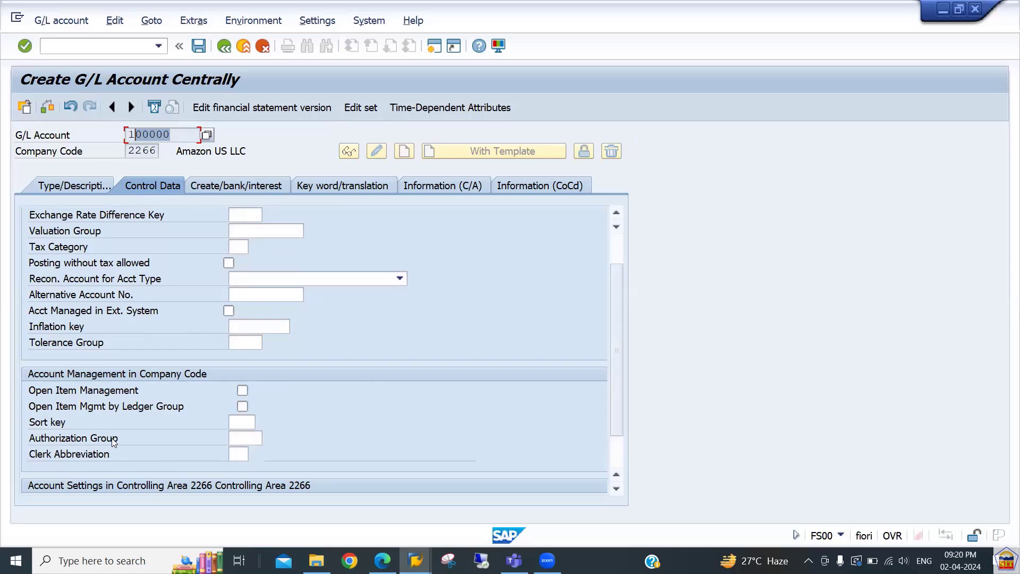
key("alt+Tab")
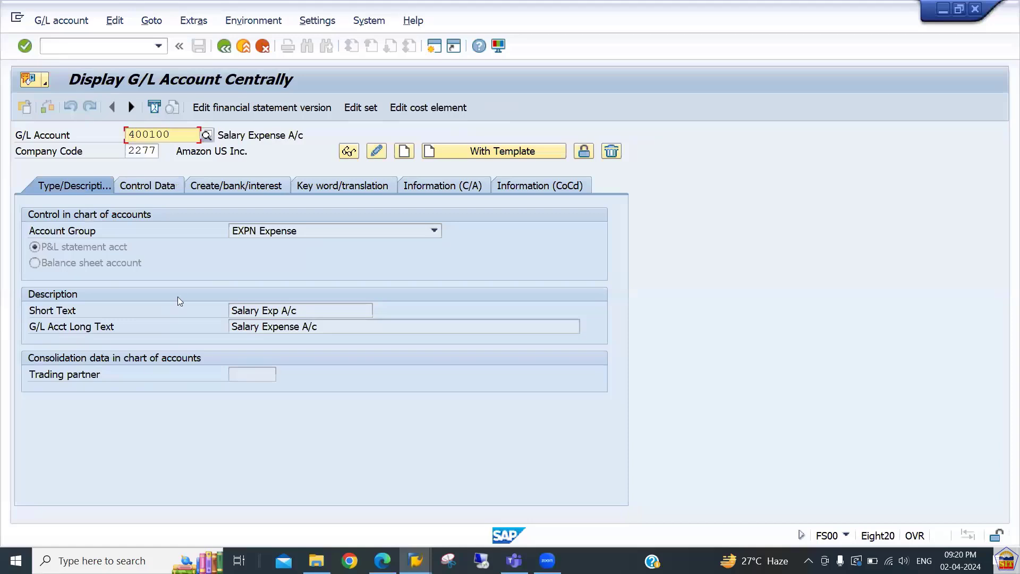
left_click(153, 191)
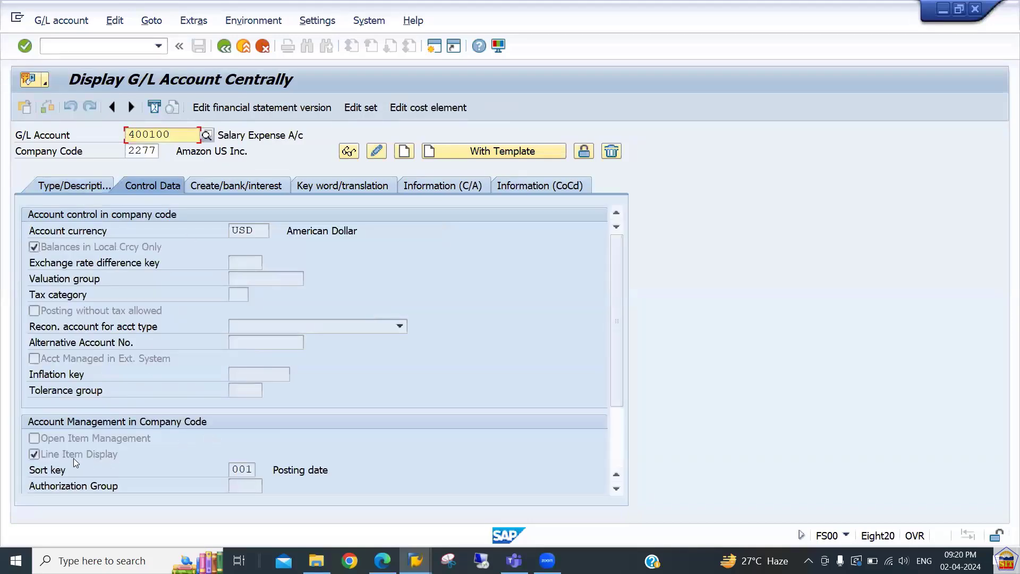
key("alt+Tab")
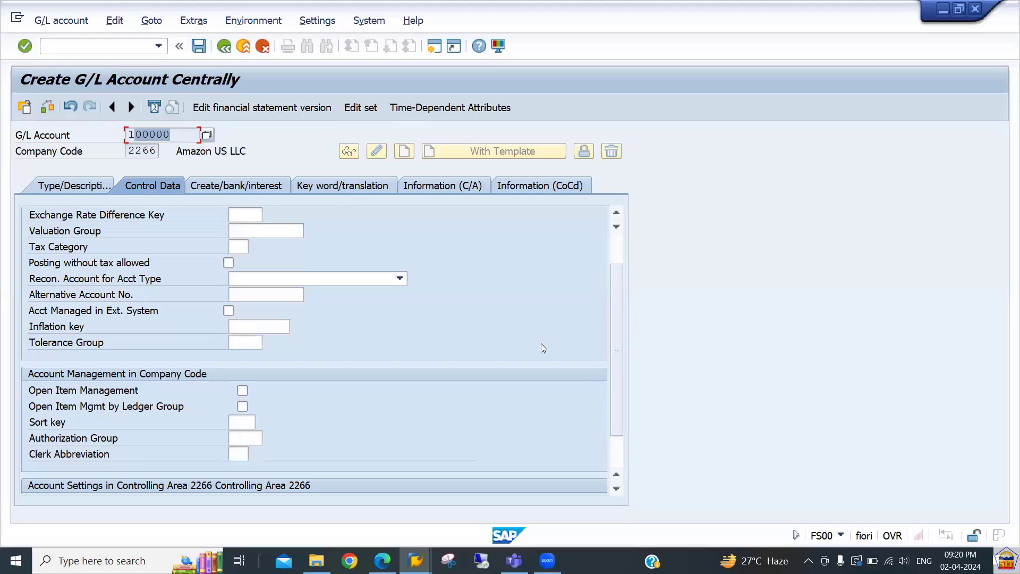
Set the new account's sort key to 001.
left_click_drag(620, 371, 620, 401)
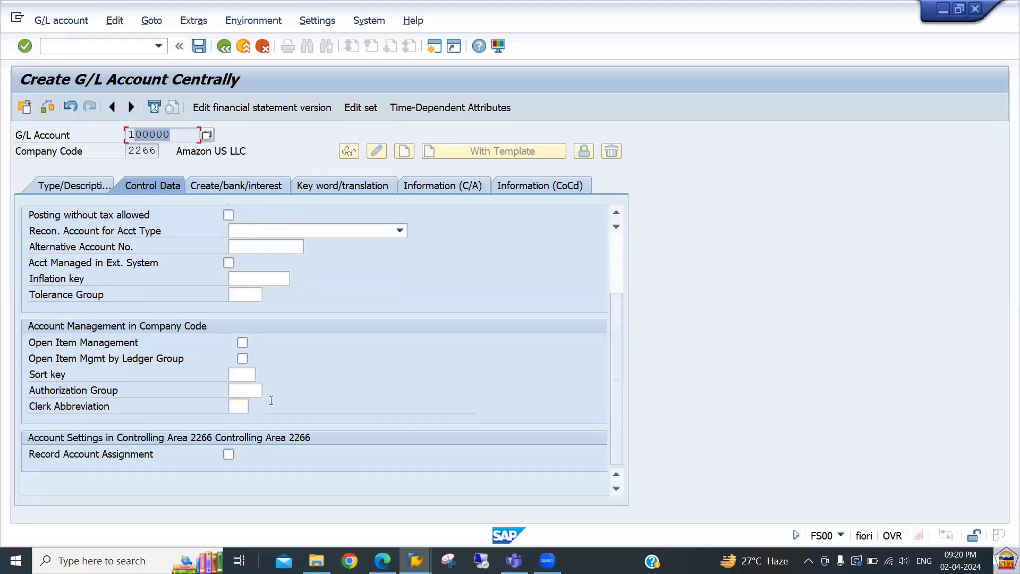
left_click(248, 376)
type("001")
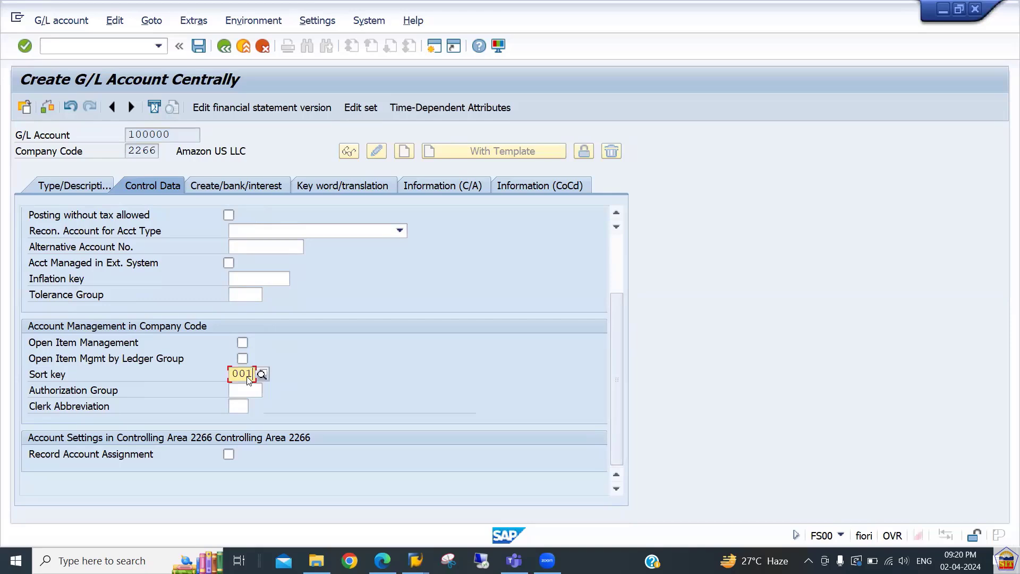
key("Return")
Examine the available sort keys for the new account and their descriptions.
left_click(260, 454)
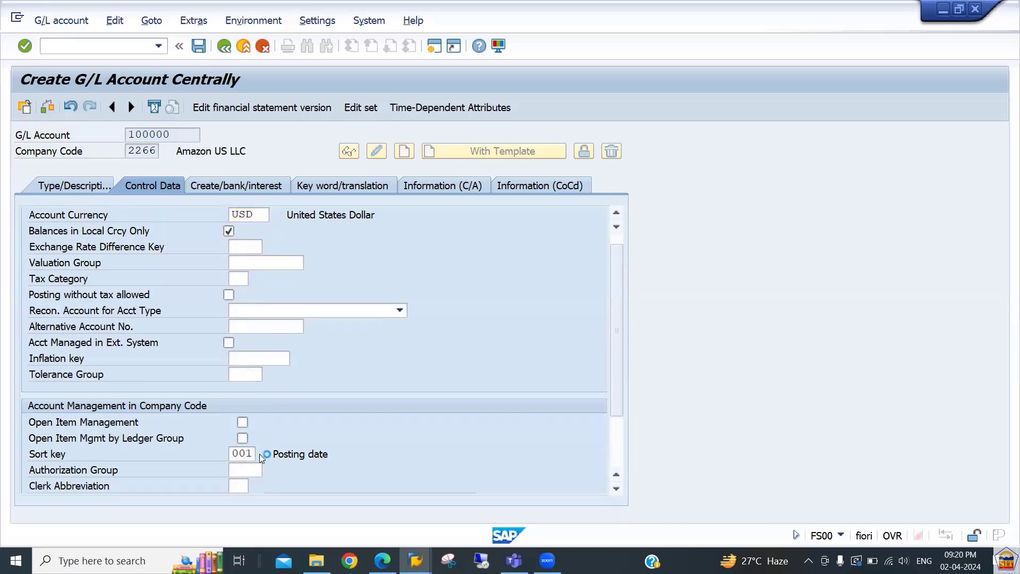
left_click(259, 454)
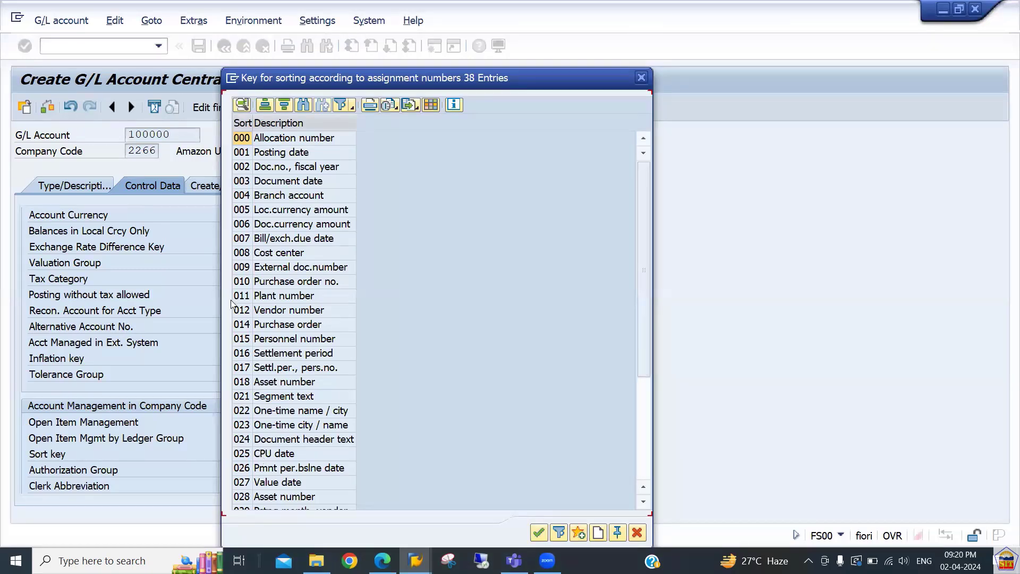
left_click(268, 241)
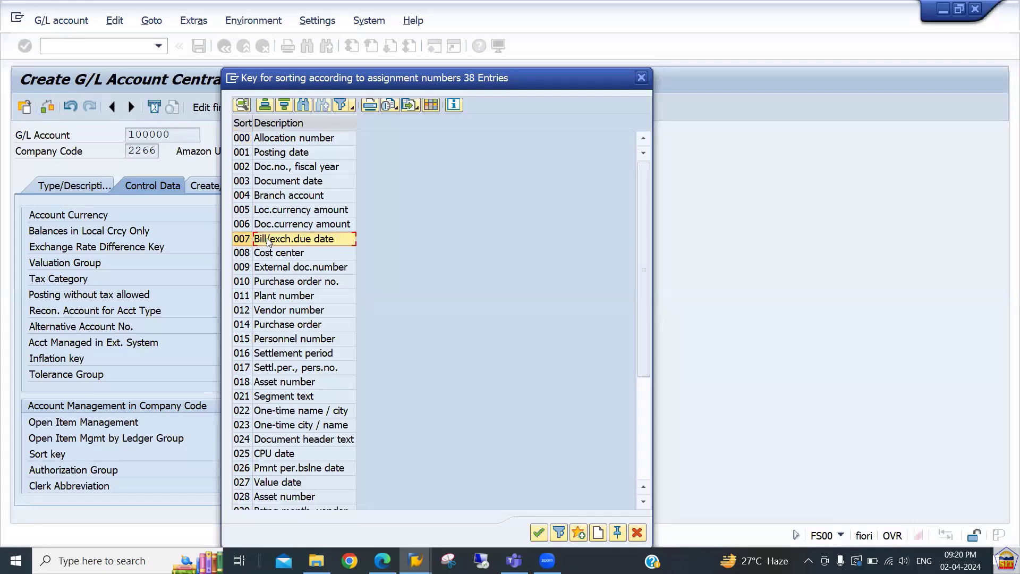
key("Up")
key("Up")
key("Up")
key("Up")
key("Up")
key("Up")
key("Up")
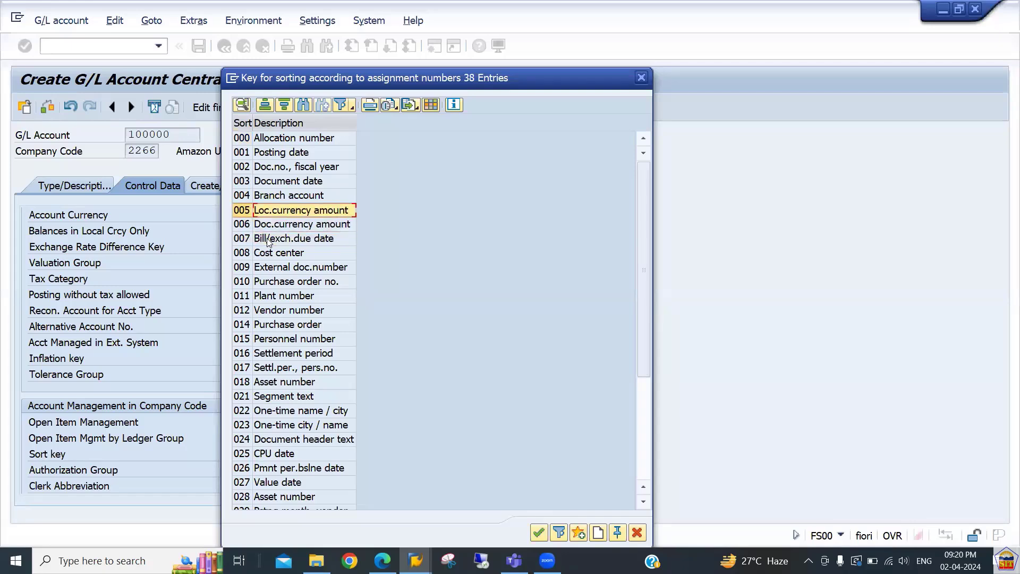
key("Down")
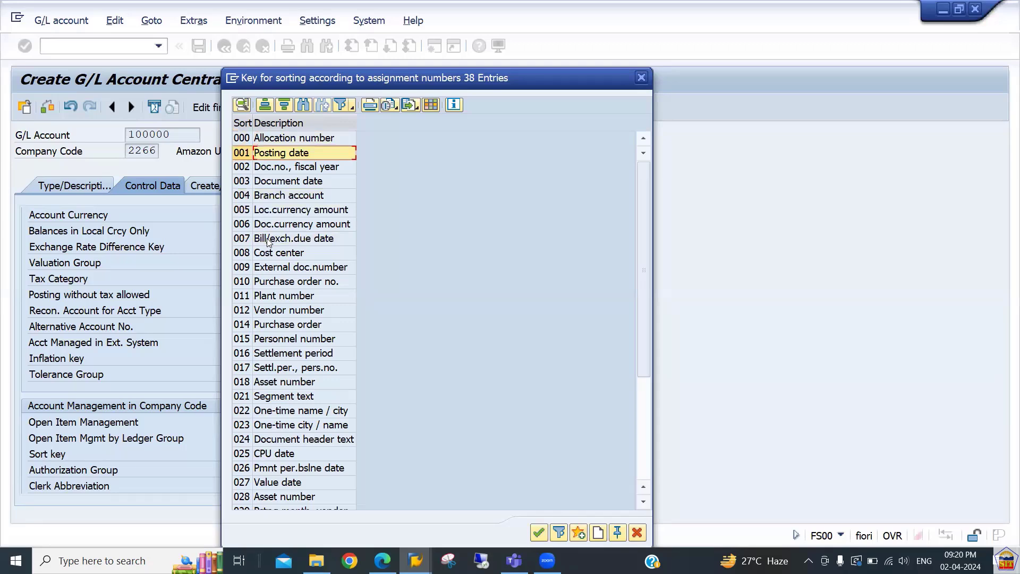
key("Down")
key("Down")
key("Down")
key("Down")
key("Down")
key("Down")
key("Down")
key("Down")
key("Down")
key("Down")
key("Down")
key("Down")
key("Down")
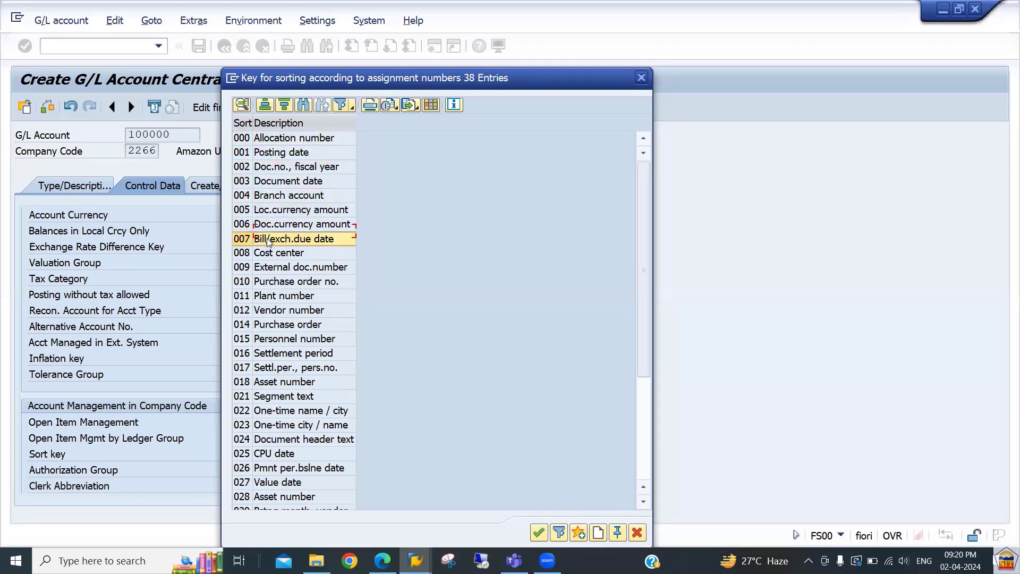
key("Down")
key("Down")
key("Down")
key("Down")
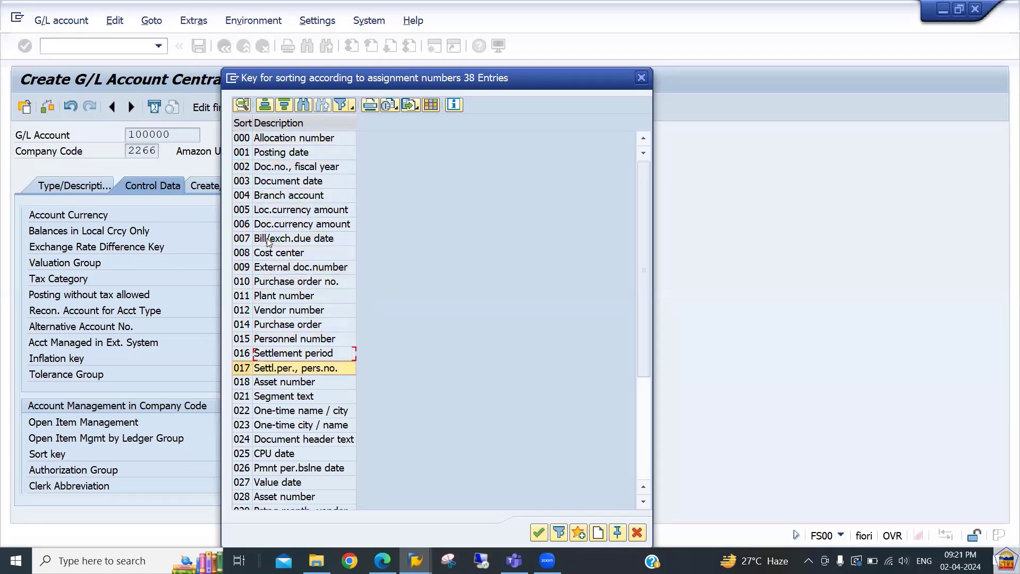
key("Up")
key("Up")
key("Up")
key("Up")
key("Up")
key("Up")
key("Up")
key("Up")
key("Up")
key("Up")
key("Up")
key("Up")
key("Up")
key("Up")
key("Up")
key("Up")
key("Up")
key("Up")
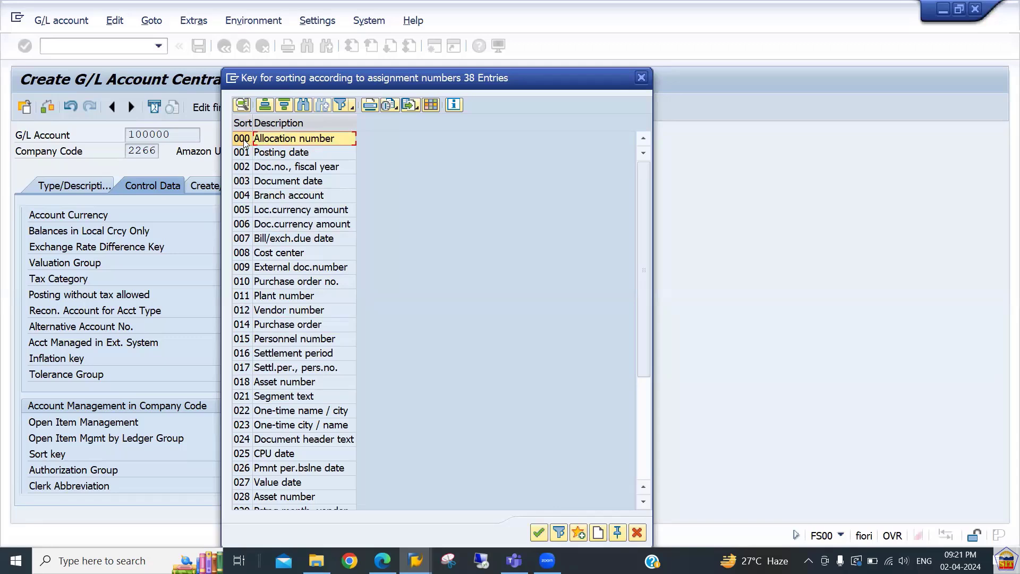
Choose 001 Posting date as the account's sort key.
left_click(261, 155)
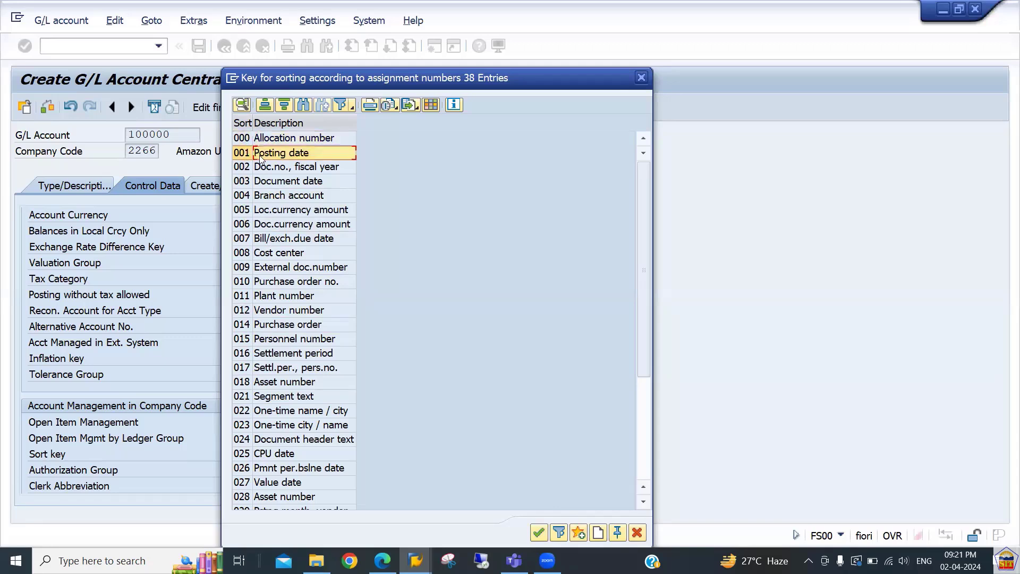
double_click(260, 156)
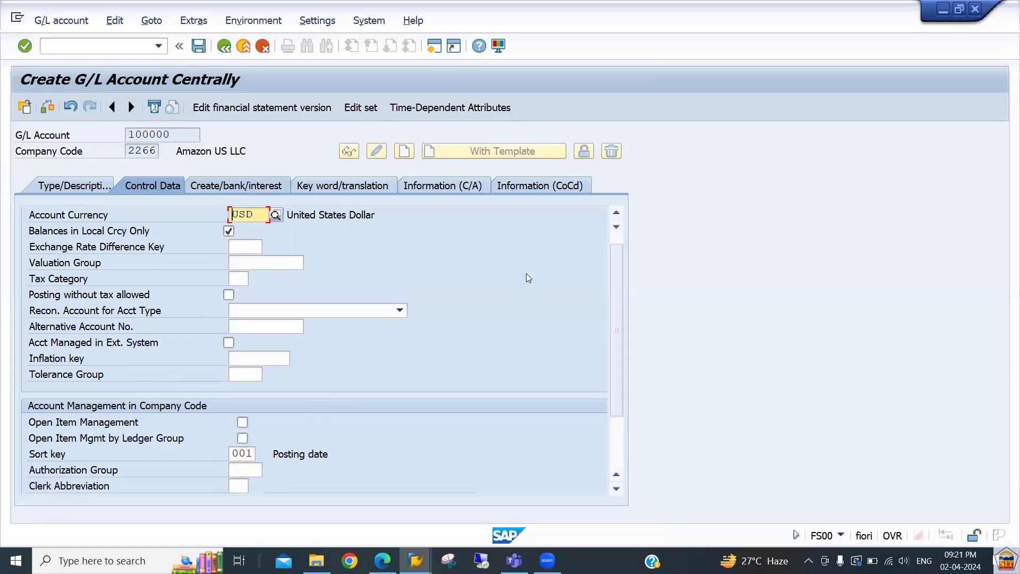
left_click_drag(618, 285, 617, 338)
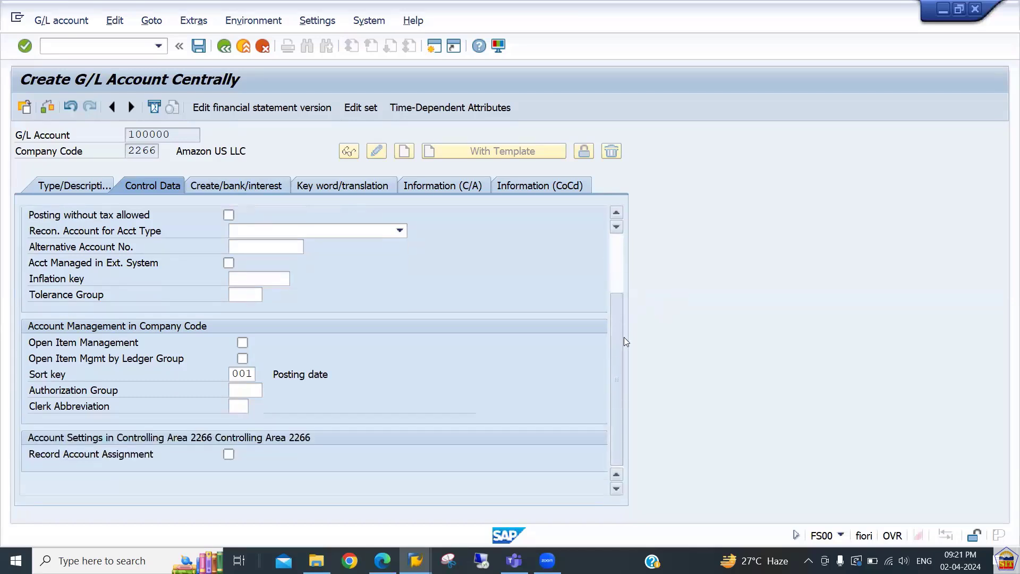
Set the field status group to G001 General (with text, assignment) and save G/L account 100000.
left_click(241, 189)
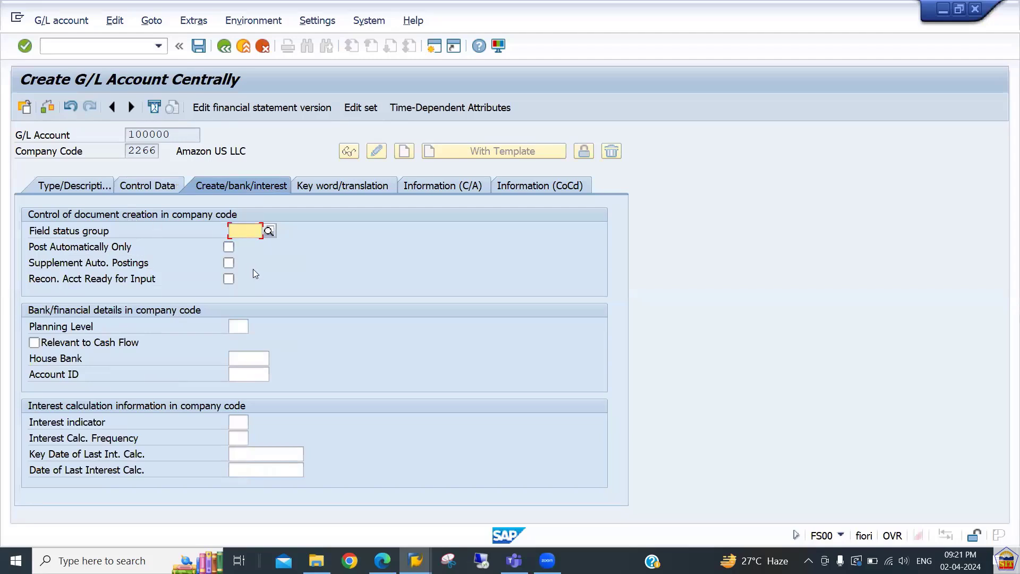
left_click(269, 231)
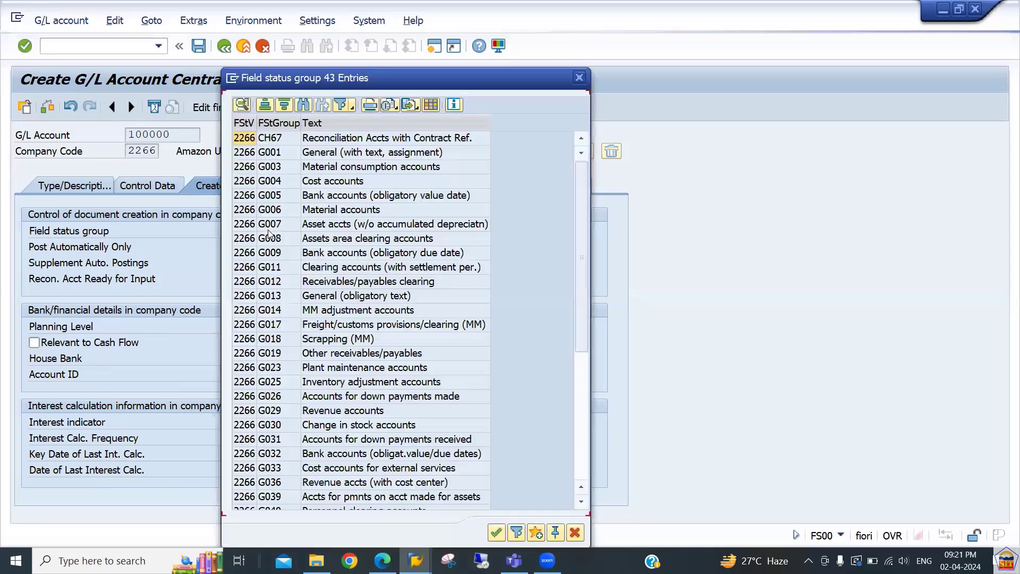
left_click(251, 157)
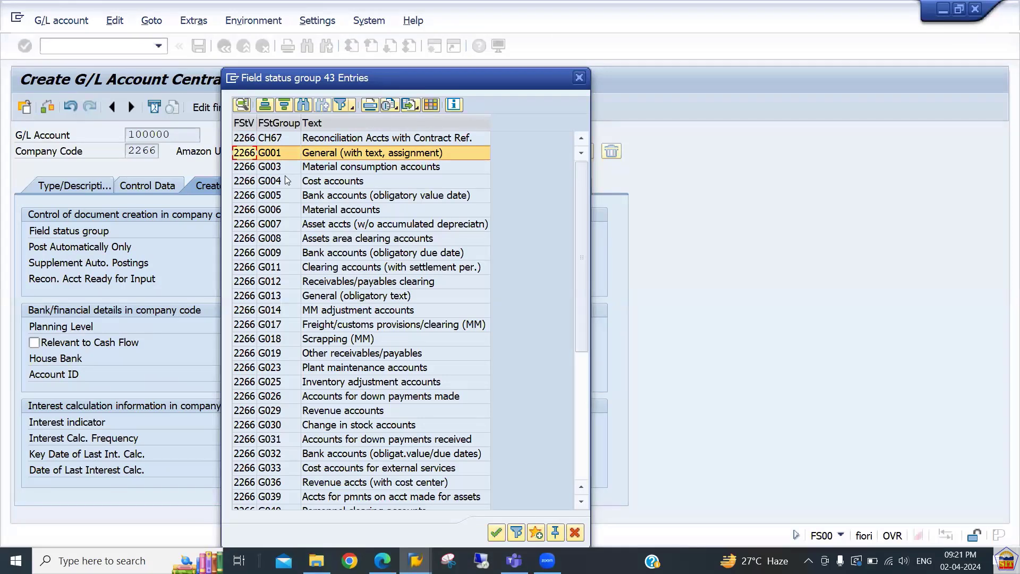
key("Return")
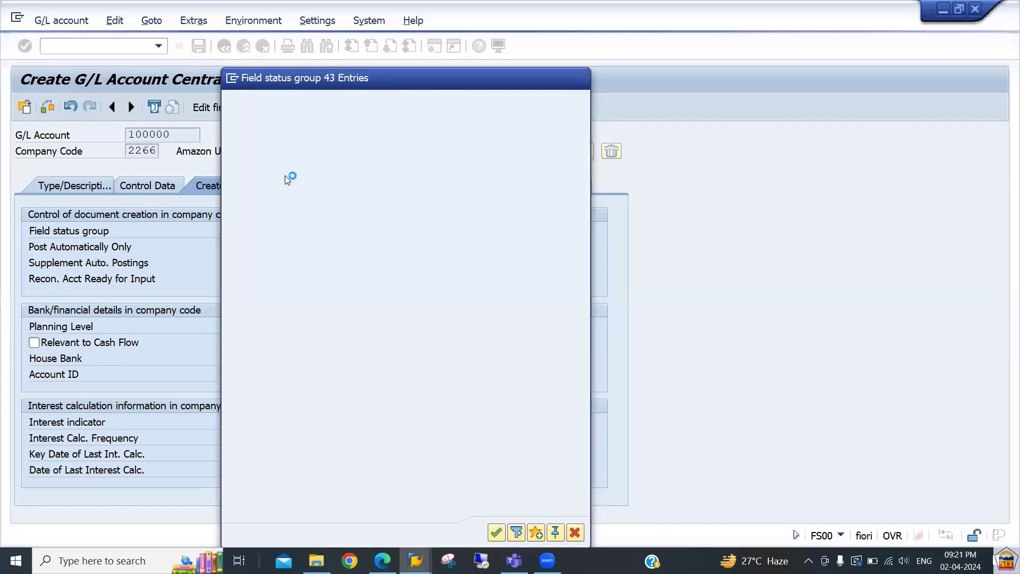
key("Return")
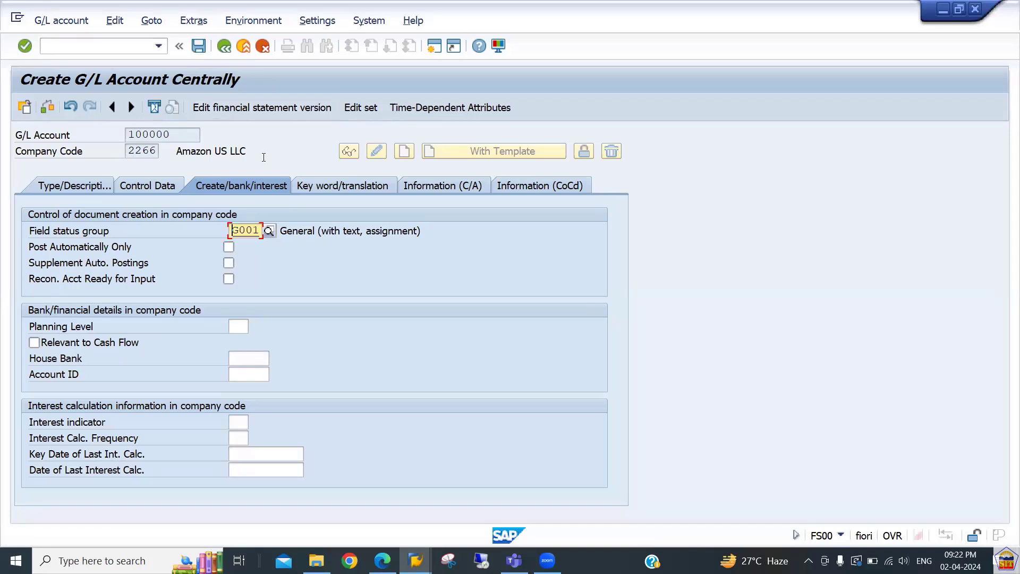
key("ctrl+s")
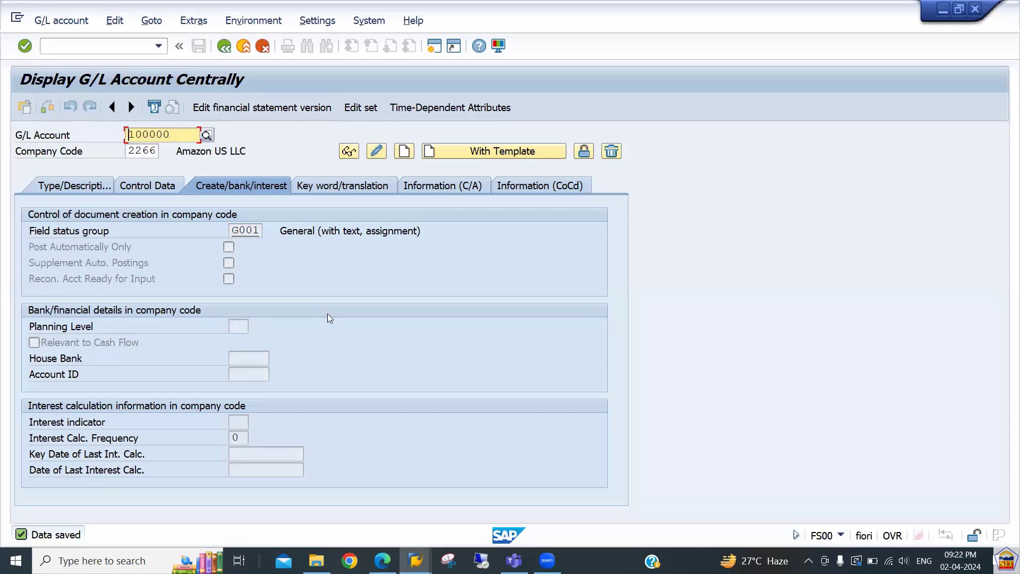
Review the saved account's type and description data, and read the cash account creation instructions in Practice GL Accounting.pdf in Edge.
double_click(155, 134)
left_click(85, 187)
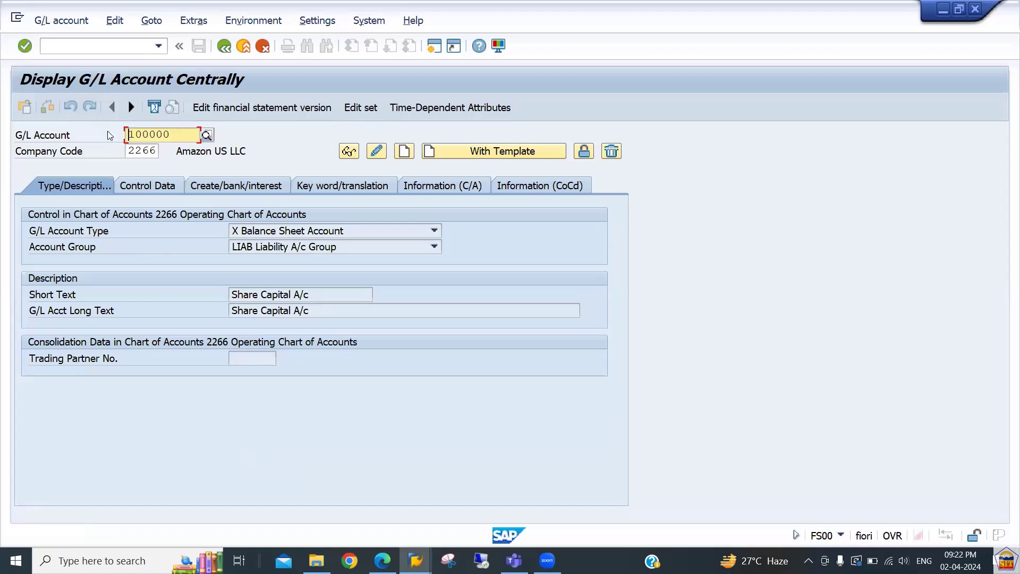
left_click_drag(180, 135, 98, 137)
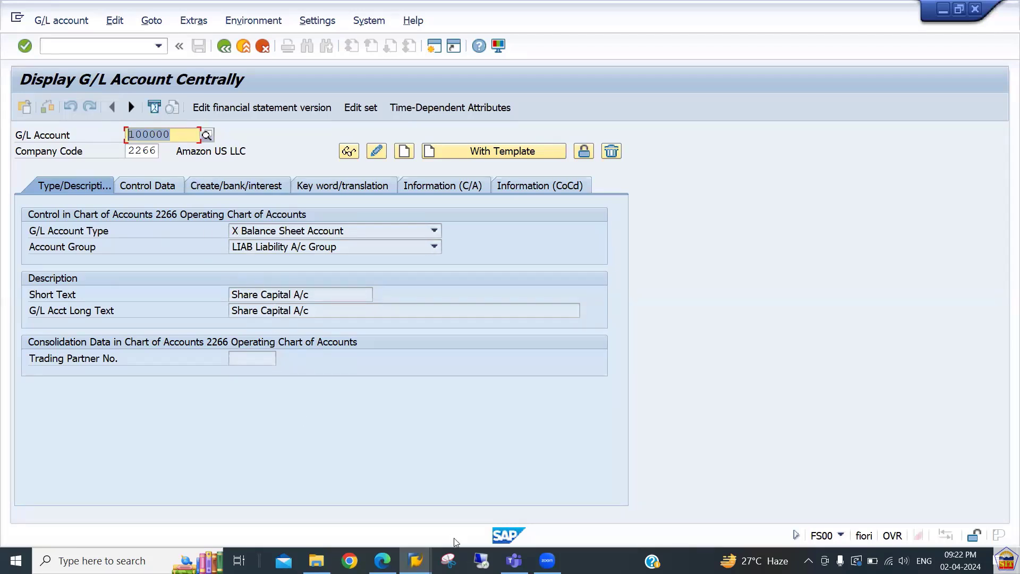
left_click(383, 561)
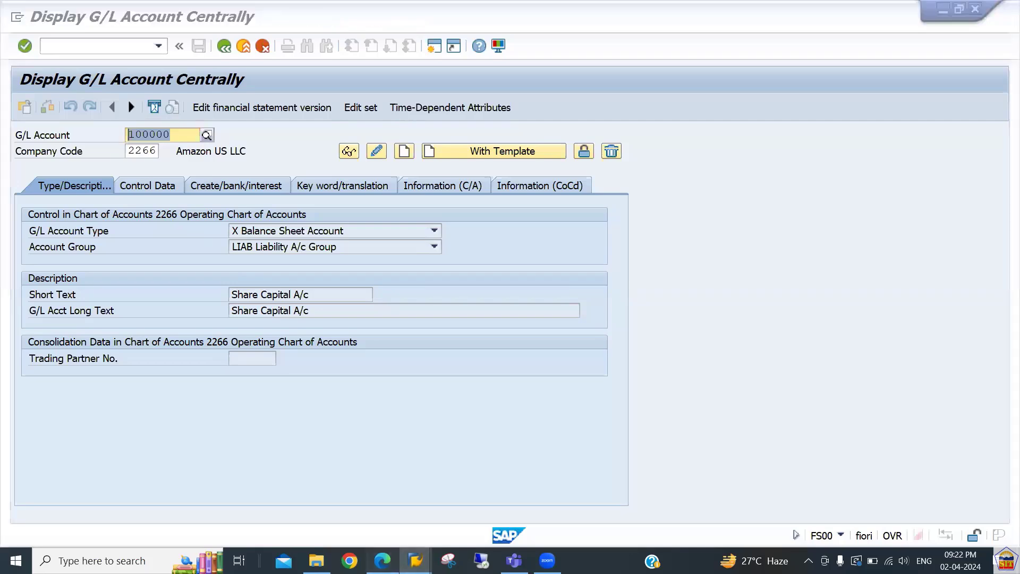
scroll(370, 347, "down", 6)
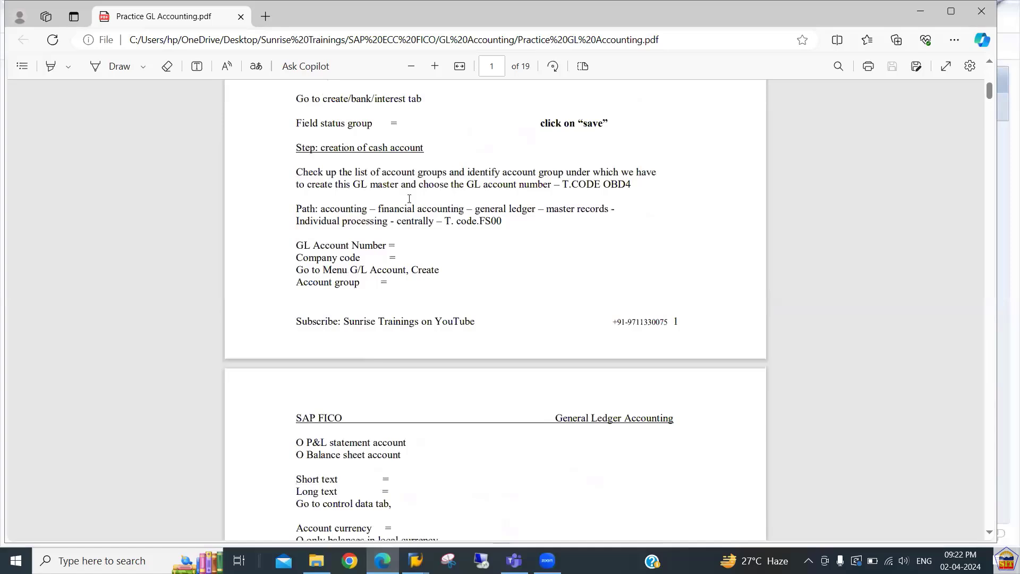
left_click_drag(396, 172, 498, 221)
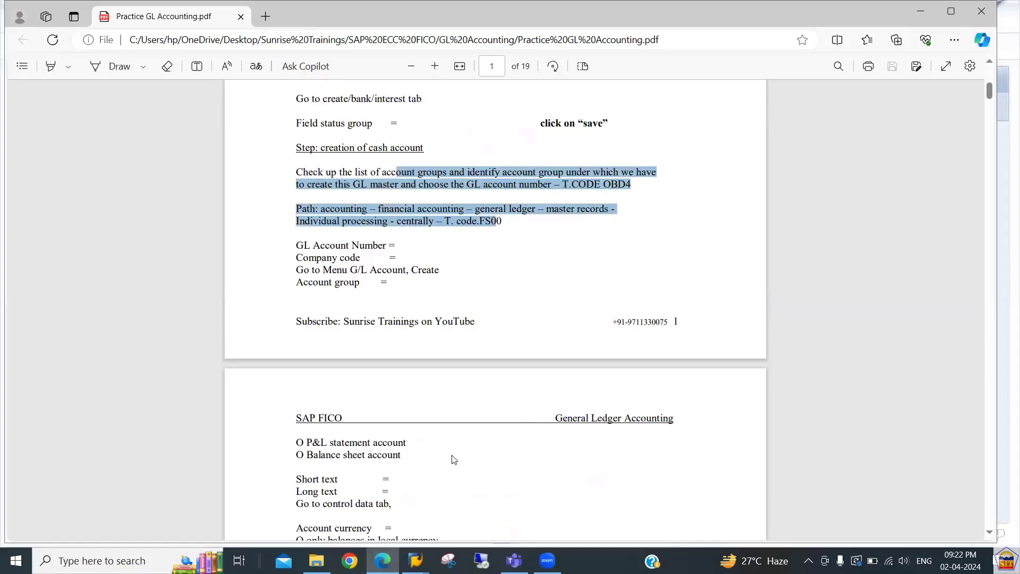
Switch to the G/L Account Groups overview in SAP and check the number range of the Asset A/c Group in chart 2277.
left_click(415, 561)
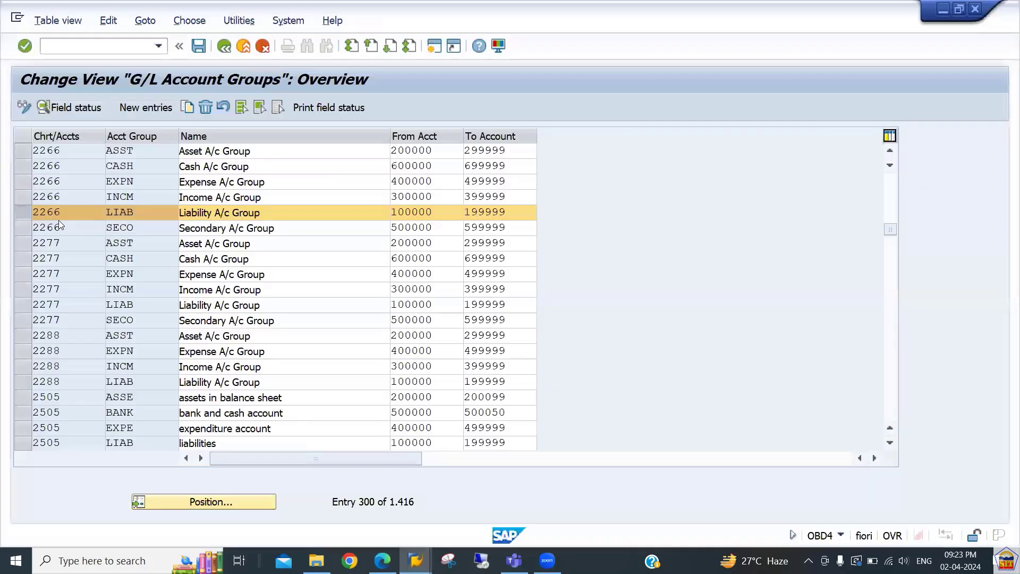
left_click(24, 214)
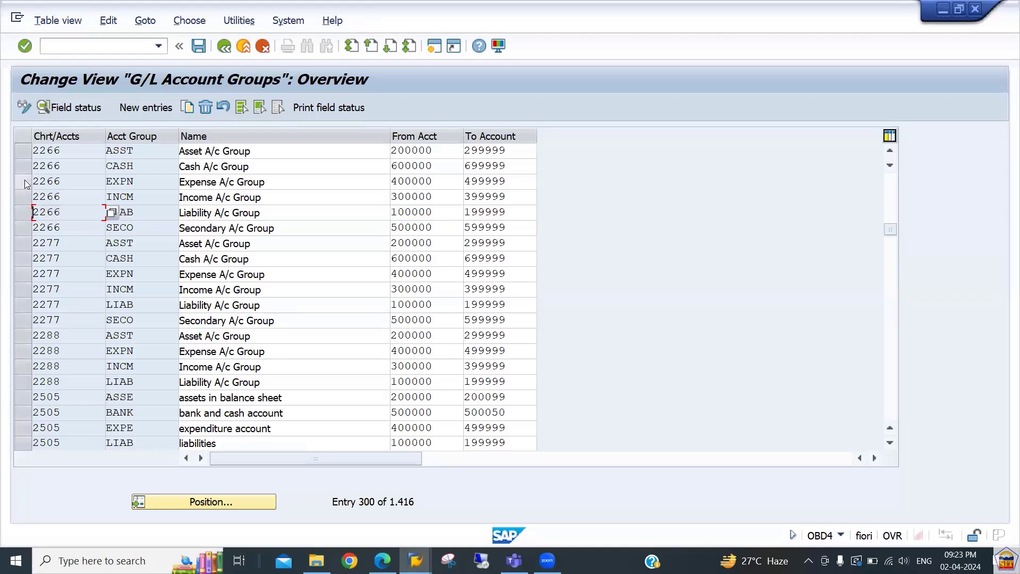
left_click(30, 245)
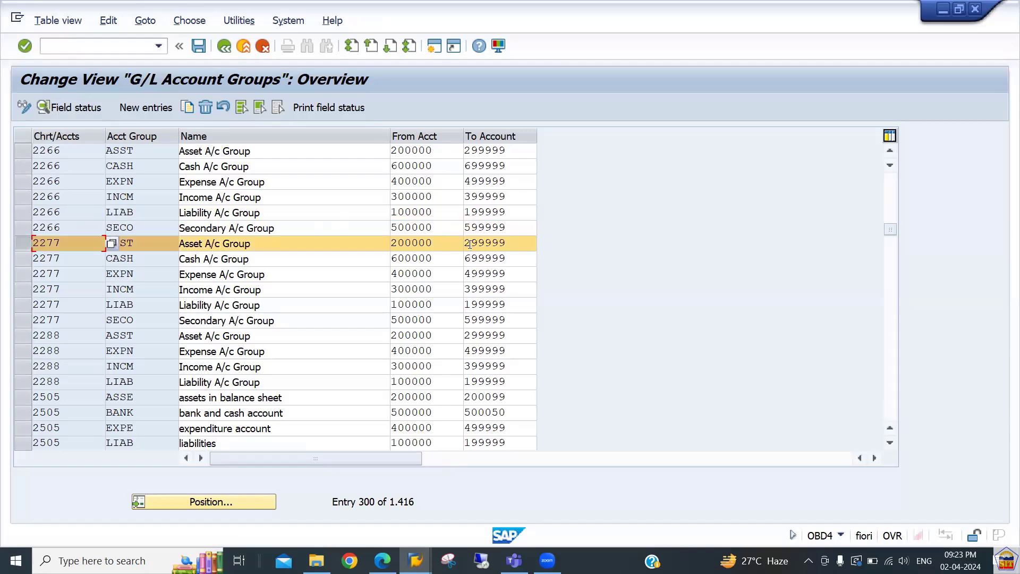
left_click(517, 244)
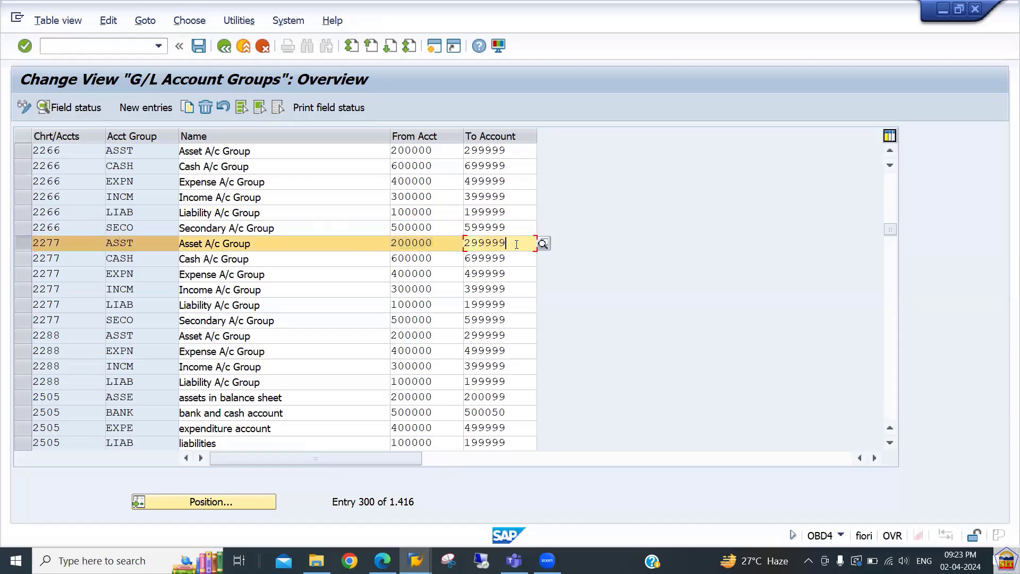
left_click_drag(517, 244, 407, 244)
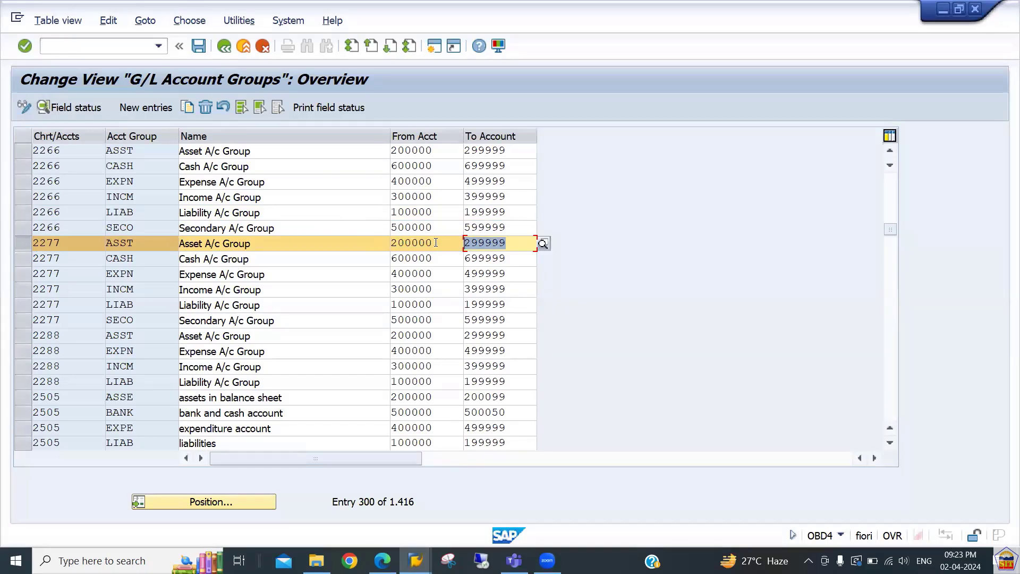
Return to the G/L account master in FS00 and start creating account 200100 in company code 2266.
key("alt+Tab")
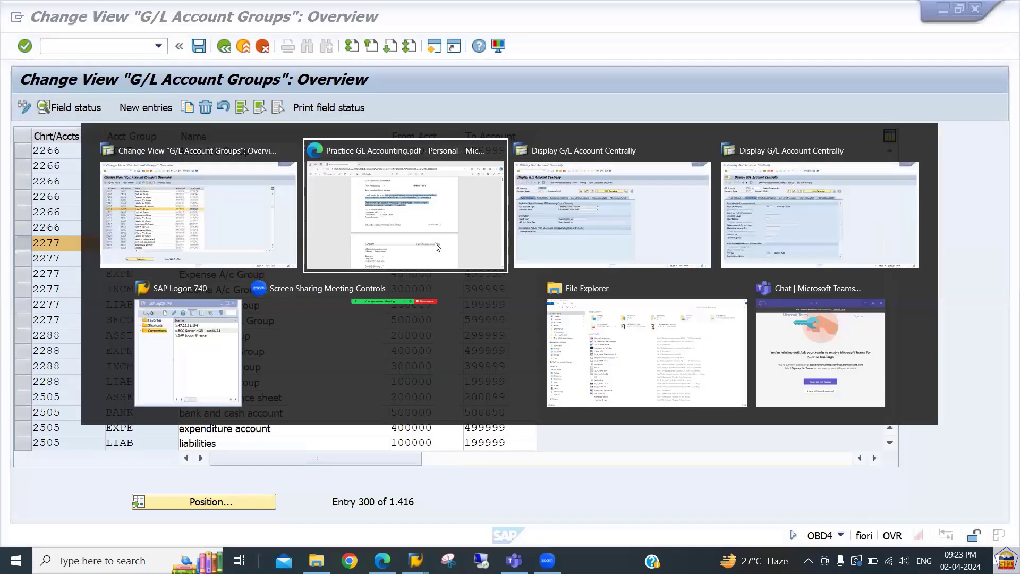
key("alt+Tab")
type("200100")
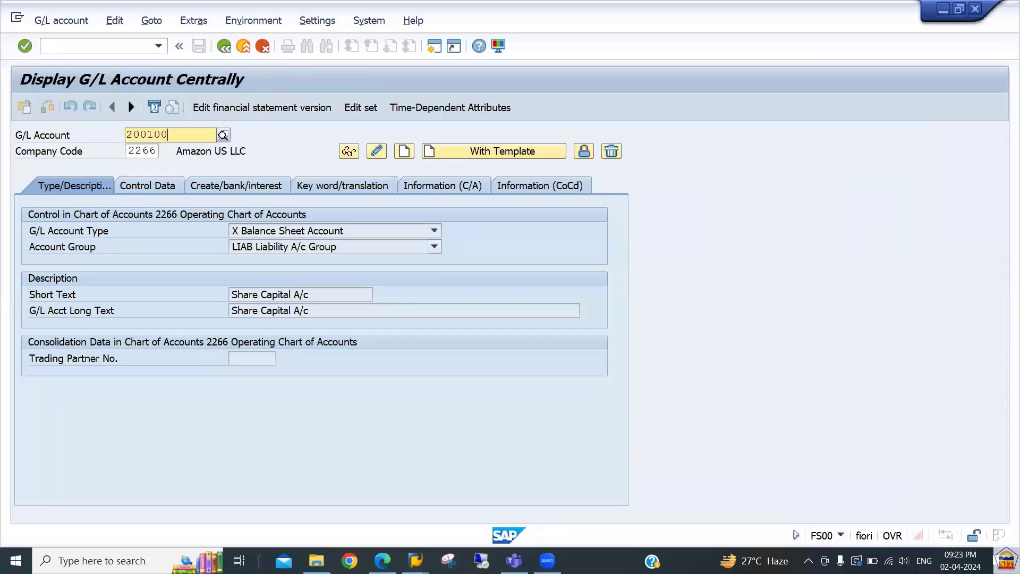
key("Tab")
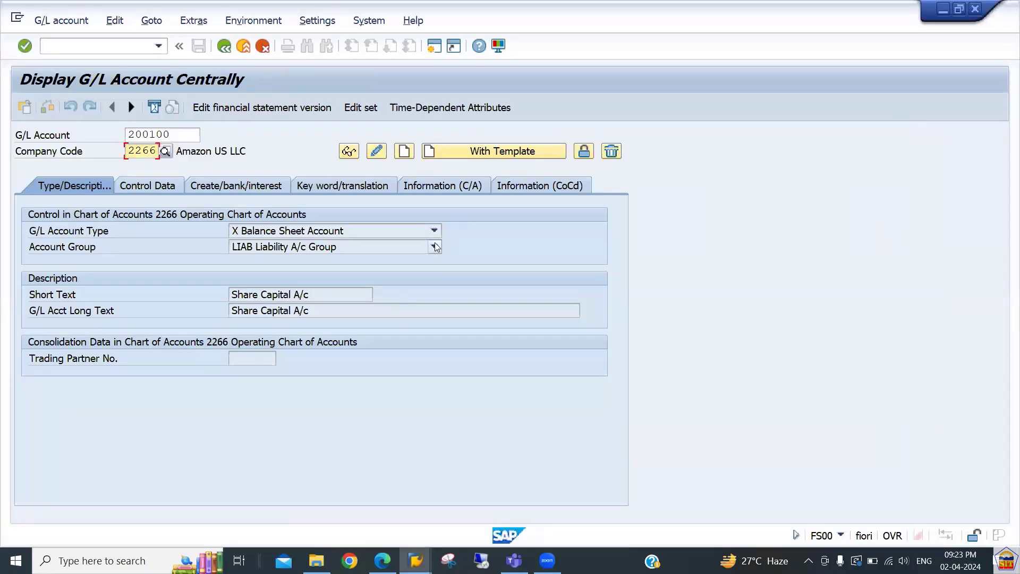
left_click(404, 152)
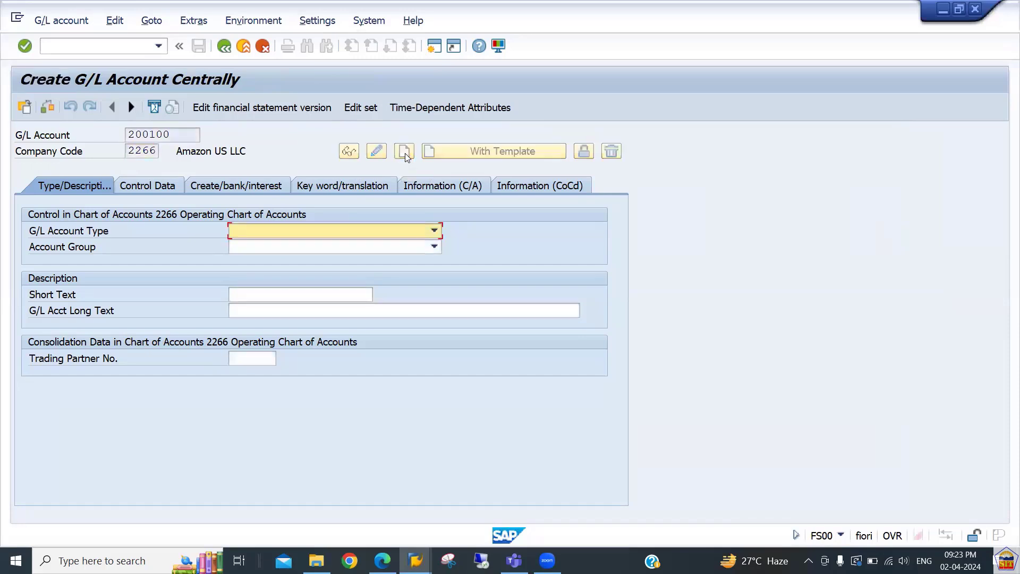
Set the new account's type to X Balance Sheet Account and its account group to ASST Asset A/c Group.
left_click(274, 230)
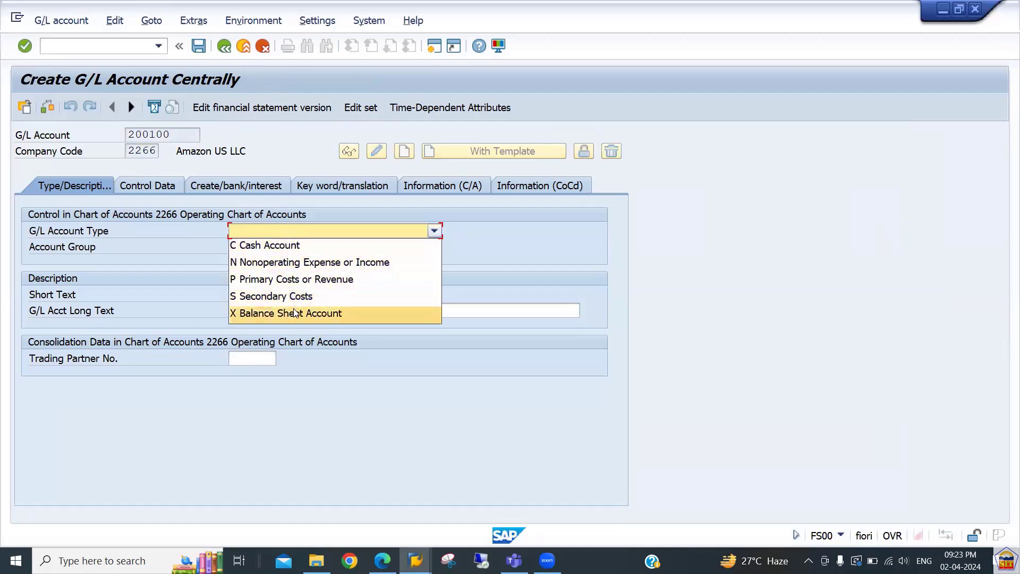
left_click(295, 314)
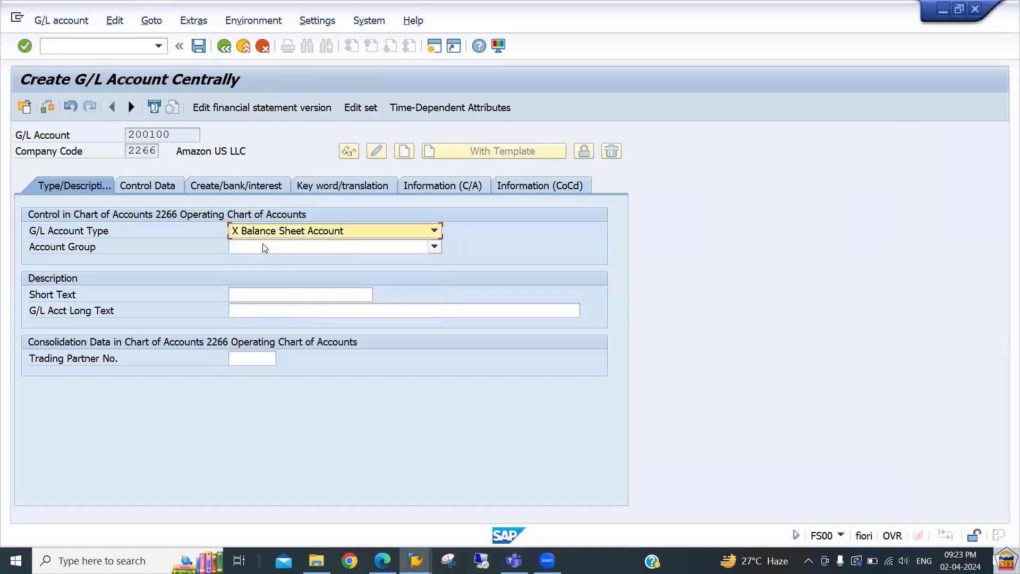
left_click(264, 247)
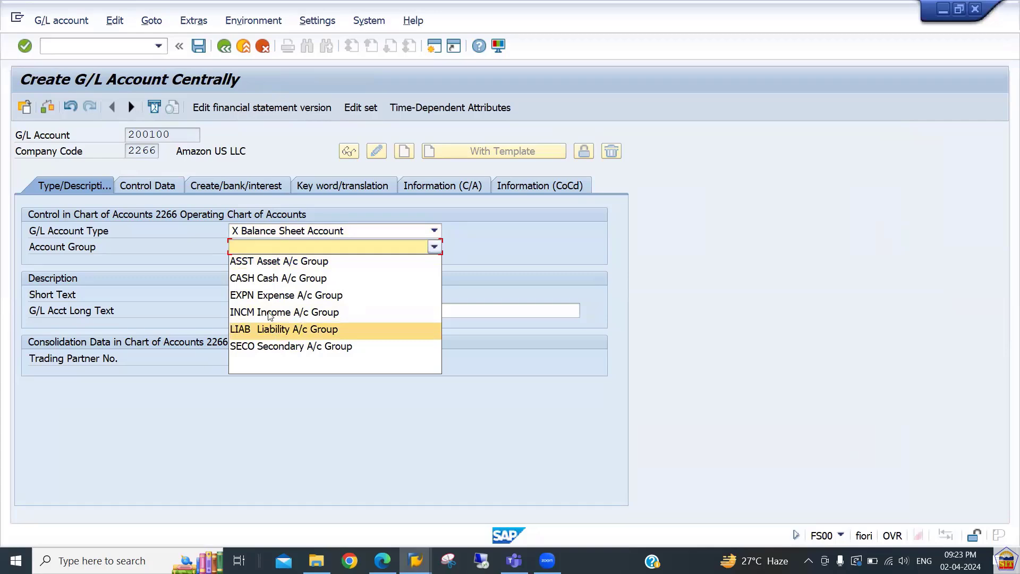
left_click(261, 261)
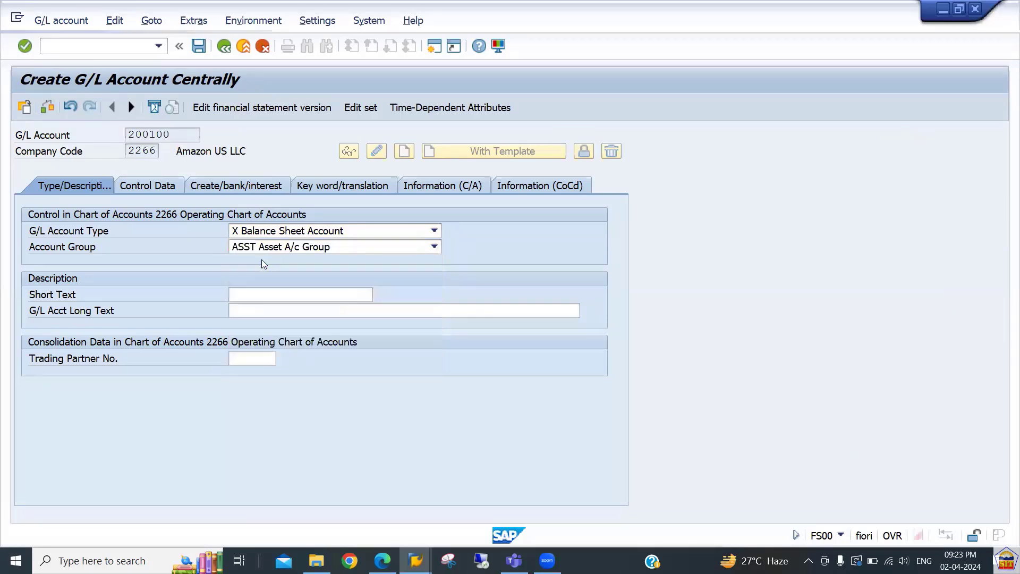
Enter Cash A/c as both the short text and the G/L account long text of account 200100.
left_click(258, 296)
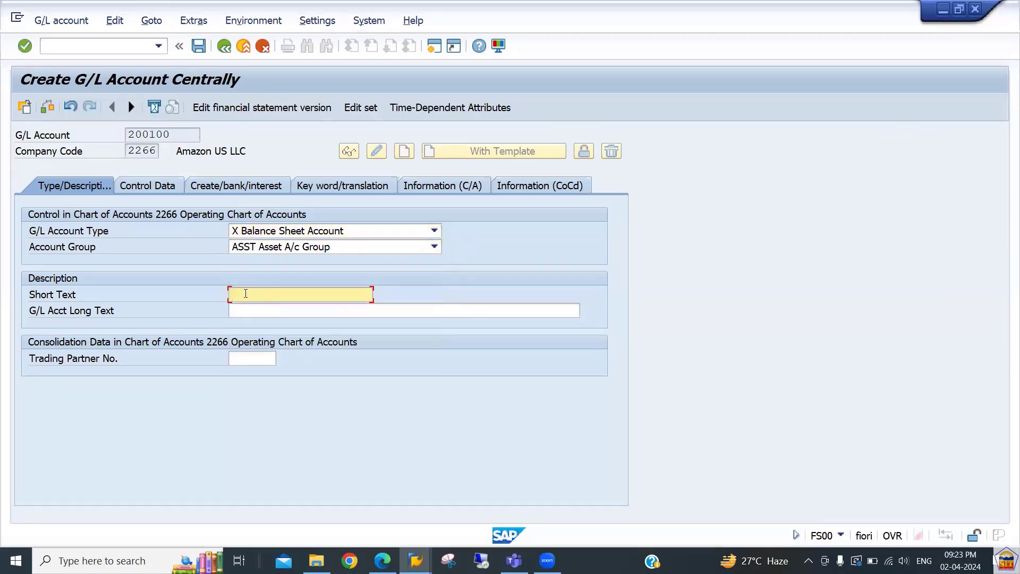
type("CAsh")
key("BackSpace")
key("BackSpace")
key("BackSpace")
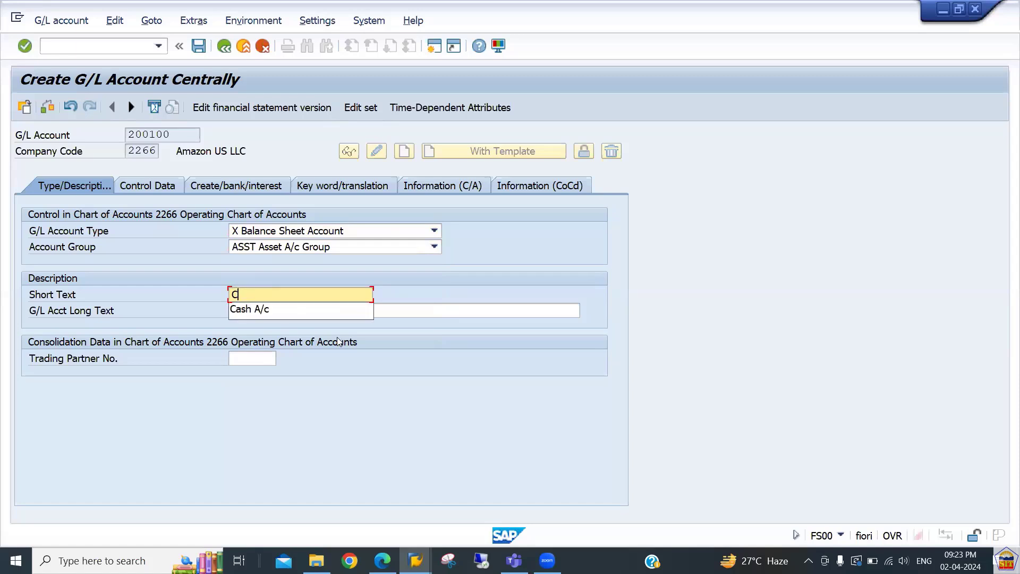
type("ash A/c")
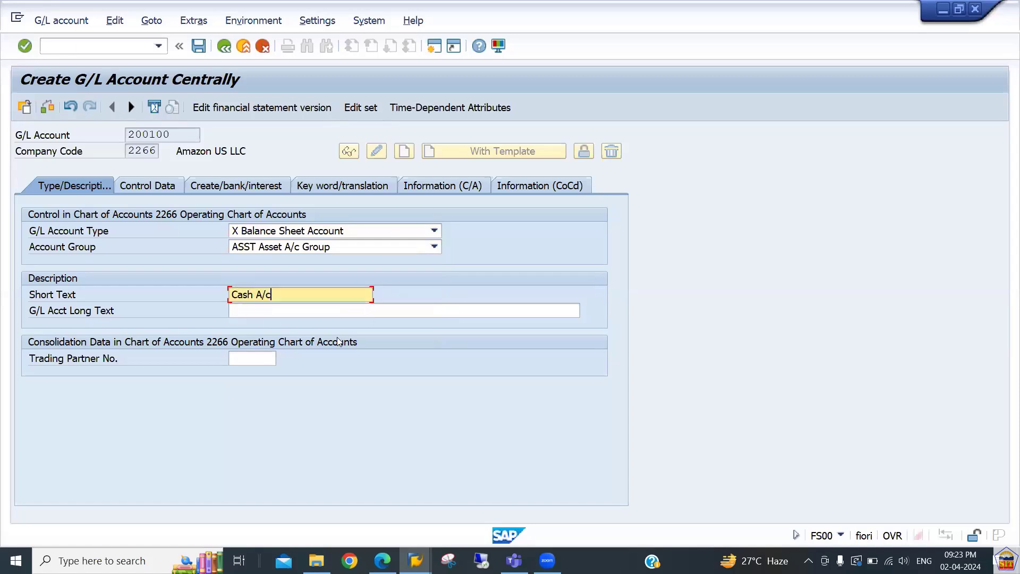
key("Tab")
type("Cash A/c")
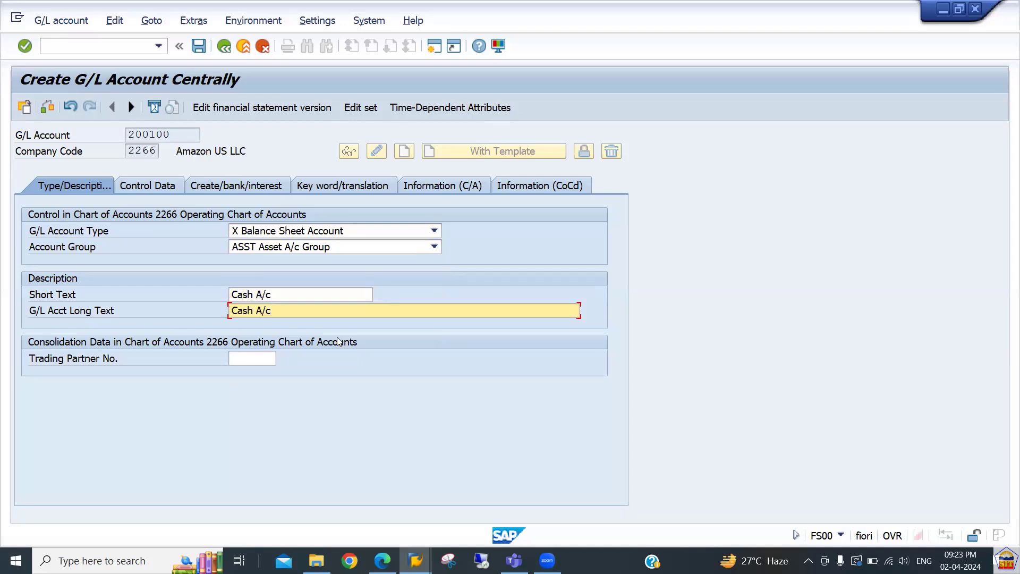
In the account's control data, enable Balances in Local Crcy Only and set the sort key to 001.
left_click(159, 187)
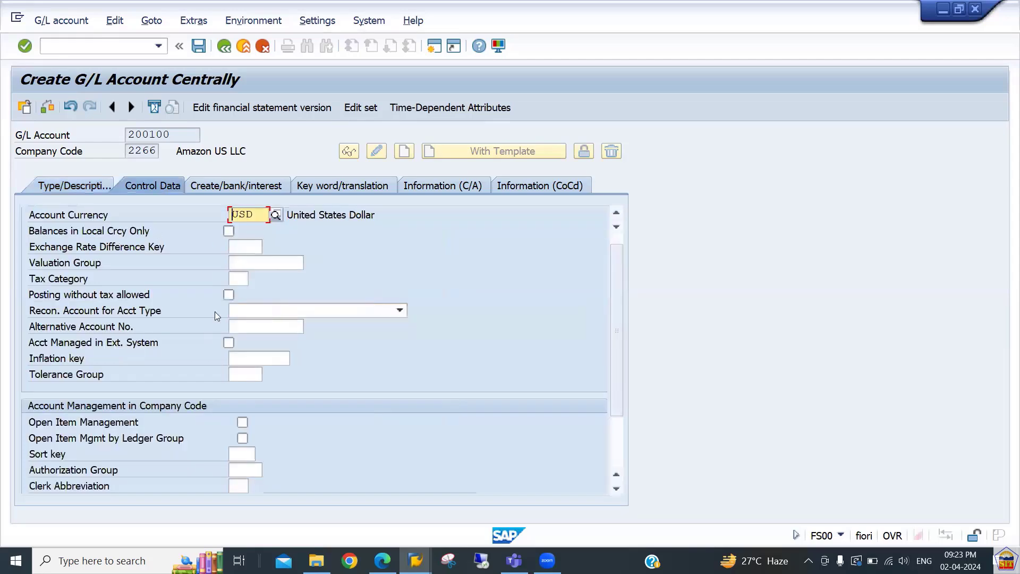
left_click(228, 232)
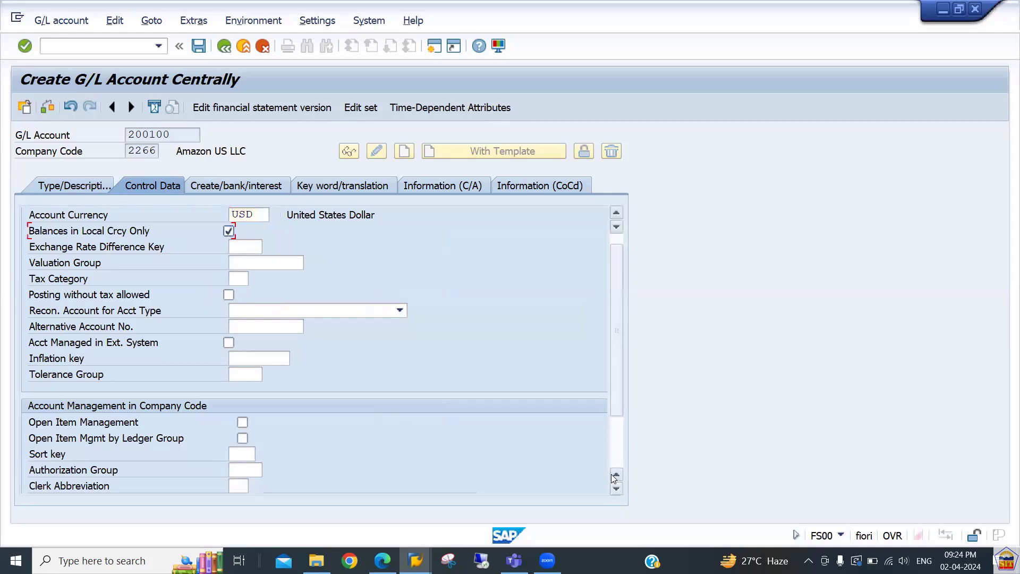
left_click(616, 451)
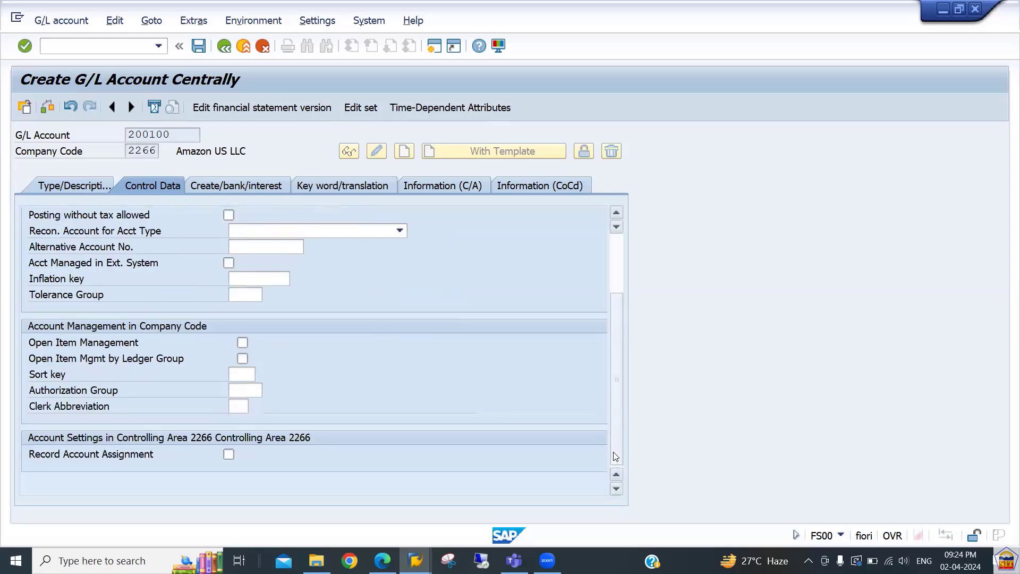
left_click(238, 374)
type("001")
key("Return")
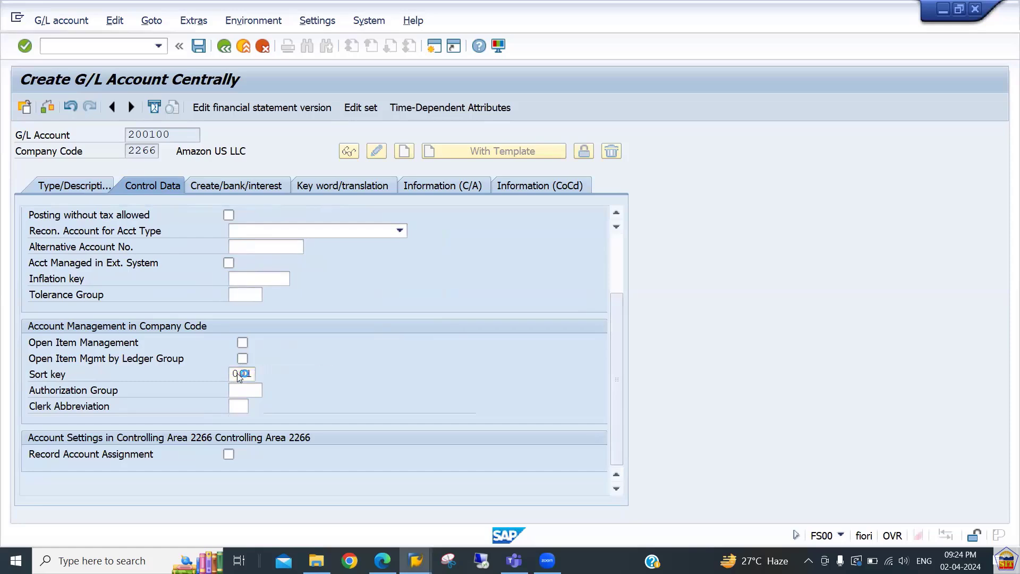
Assign field status group G005 Bank accounts (obligatory value date) in the account's document creation settings.
left_click(245, 190)
double_click(176, 133)
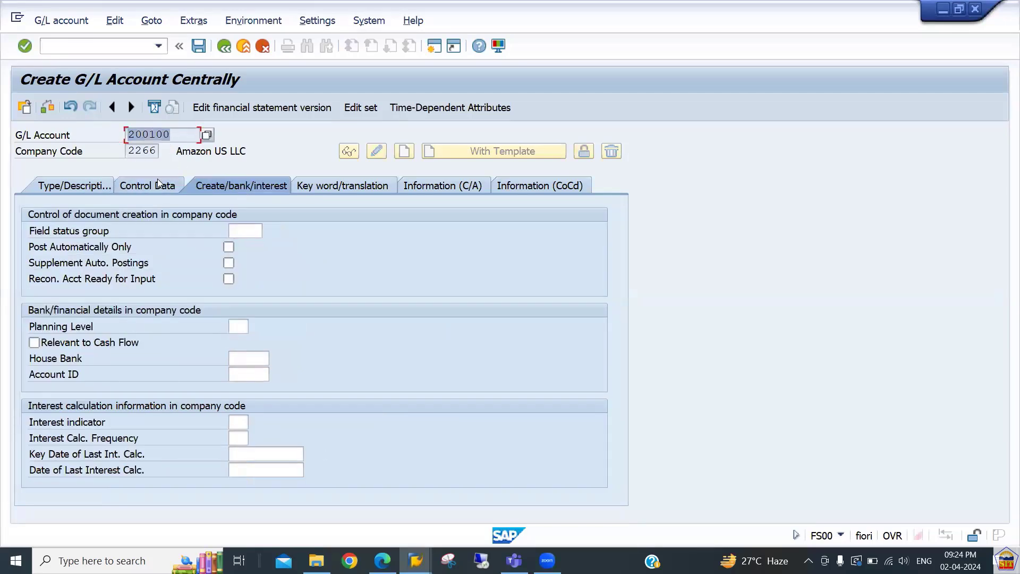
left_click(237, 230)
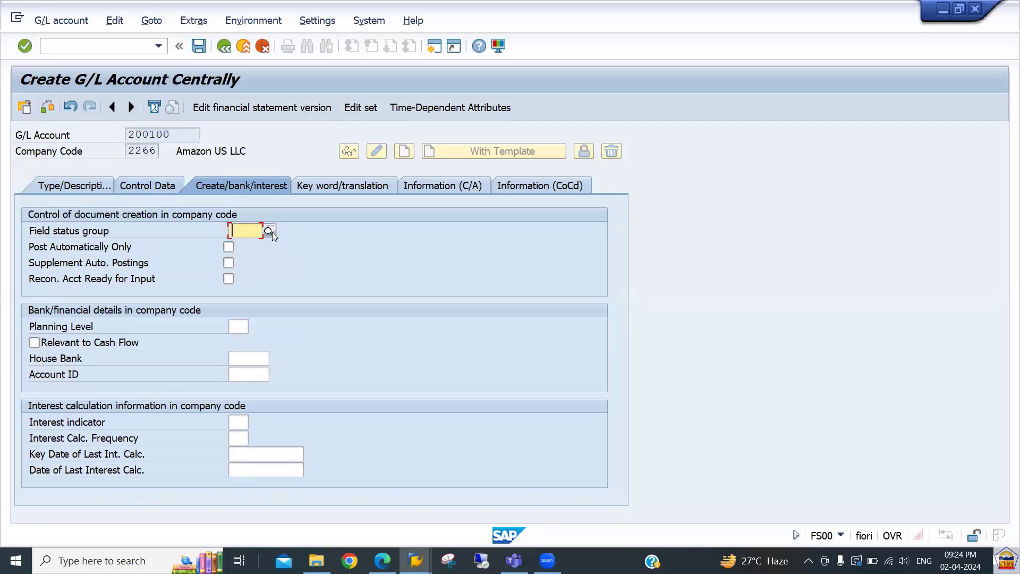
left_click(269, 232)
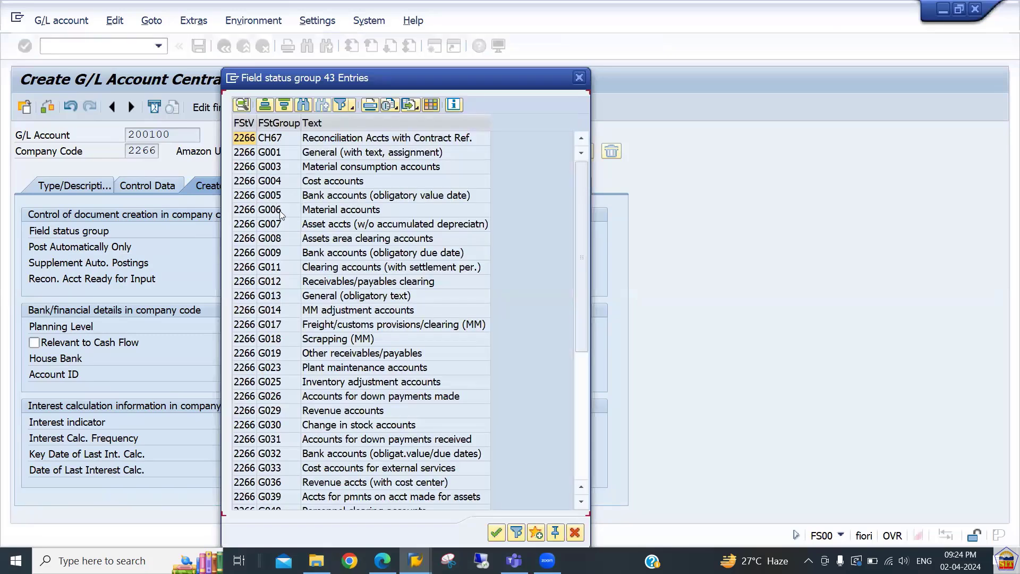
left_click(306, 200)
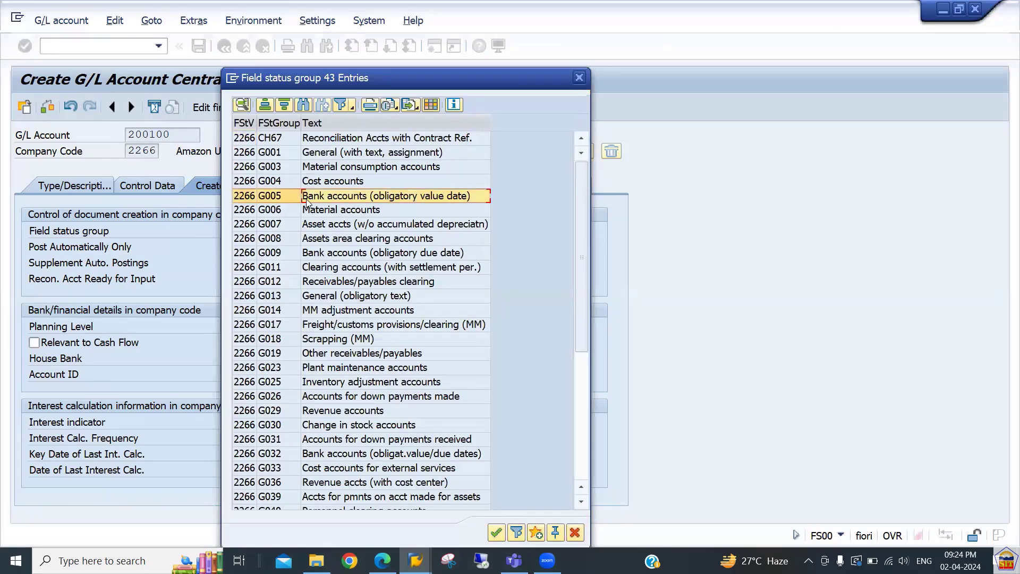
double_click(348, 199)
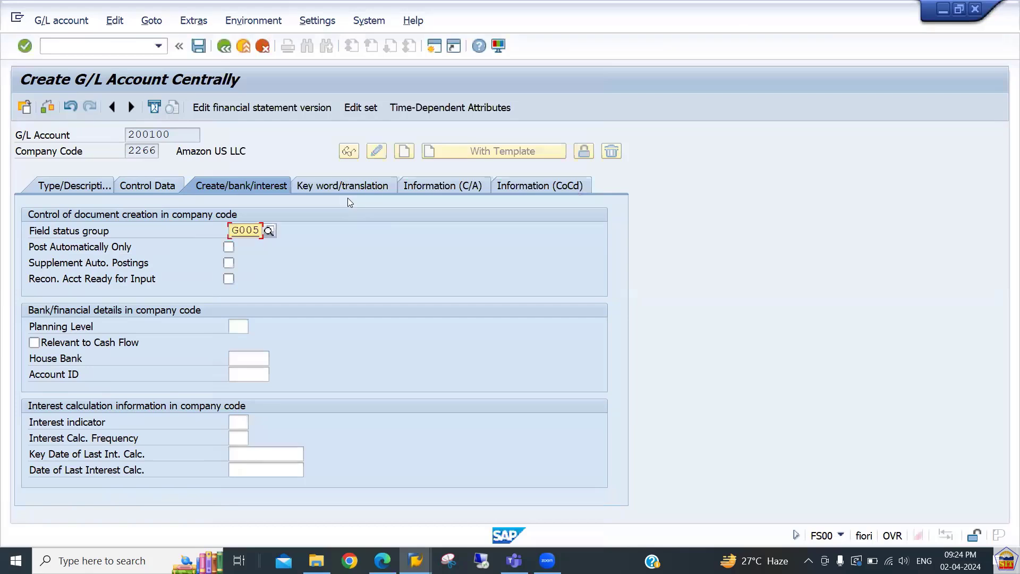
key("Return")
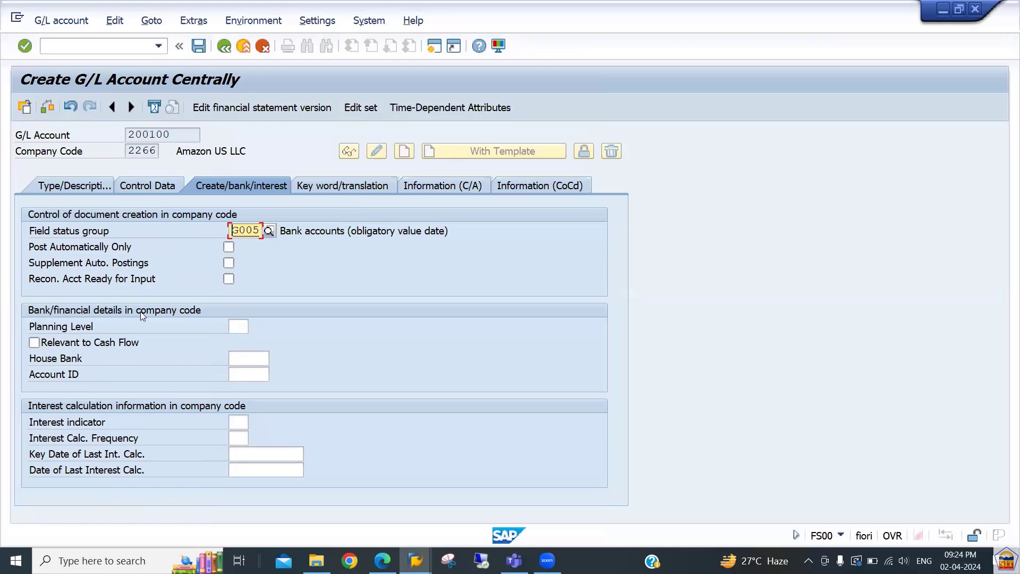
Mark the cash account as relevant to cash flow and save it.
left_click(34, 343)
key("Return")
key("ctrl+s")
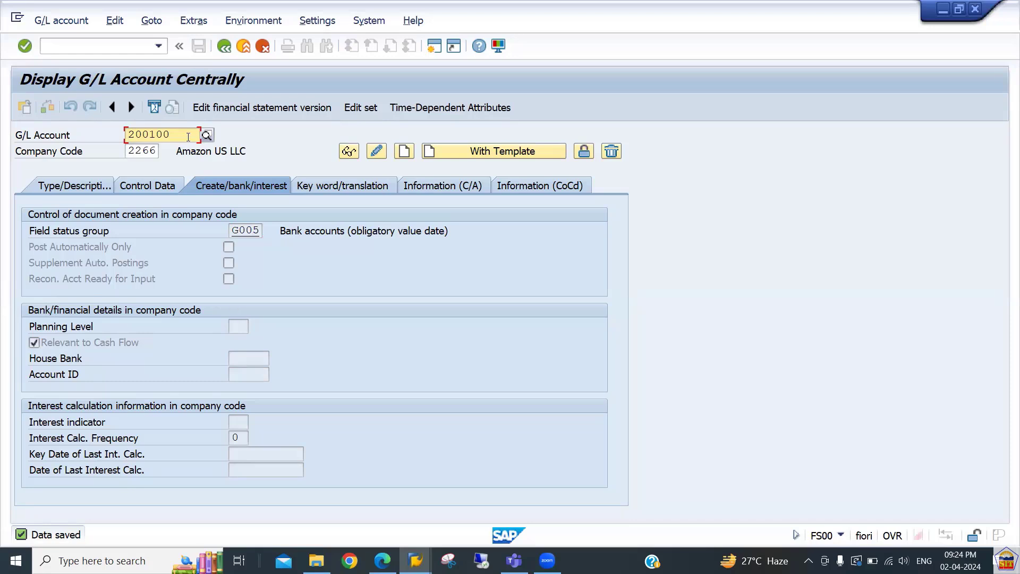
Check the saved cash account's type and description data, and read the further account creation instructions in Practice GL Accounting.pdf in Edge.
left_click(71, 185)
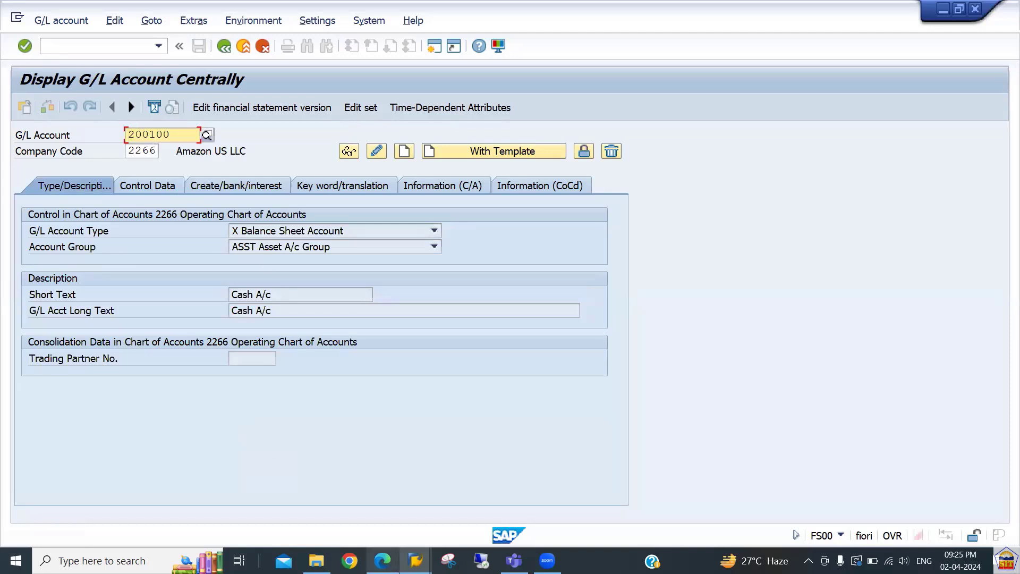
mouse_move(382, 559)
left_click(369, 495)
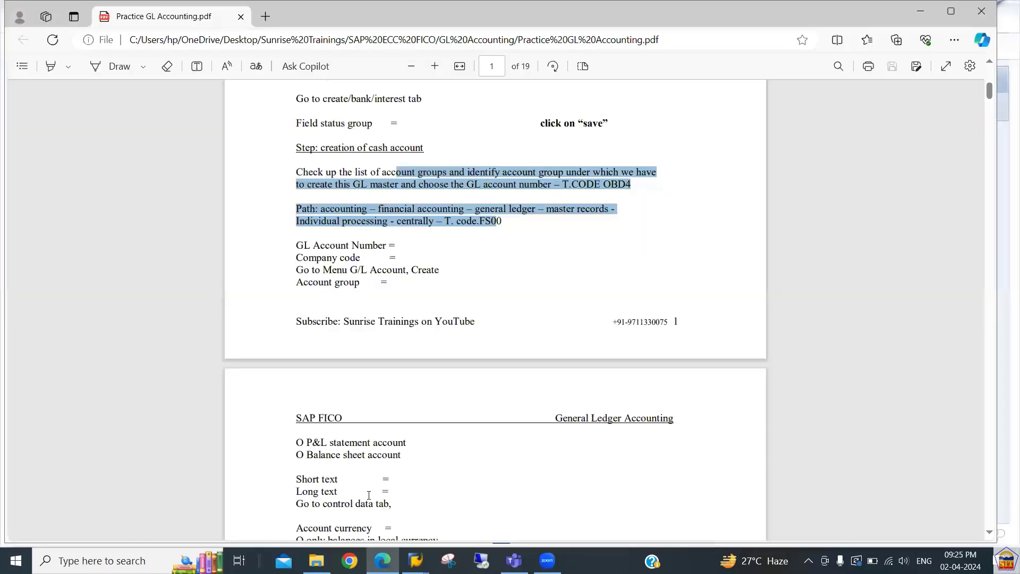
scroll(369, 495, "down", 8)
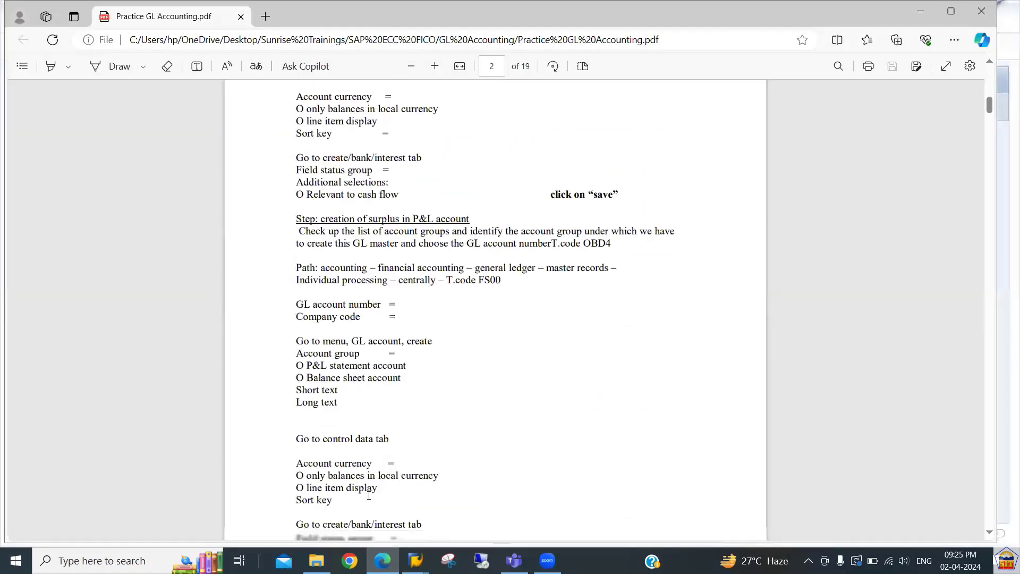
scroll(369, 495, "down", 1)
scroll(369, 495, "down", 11)
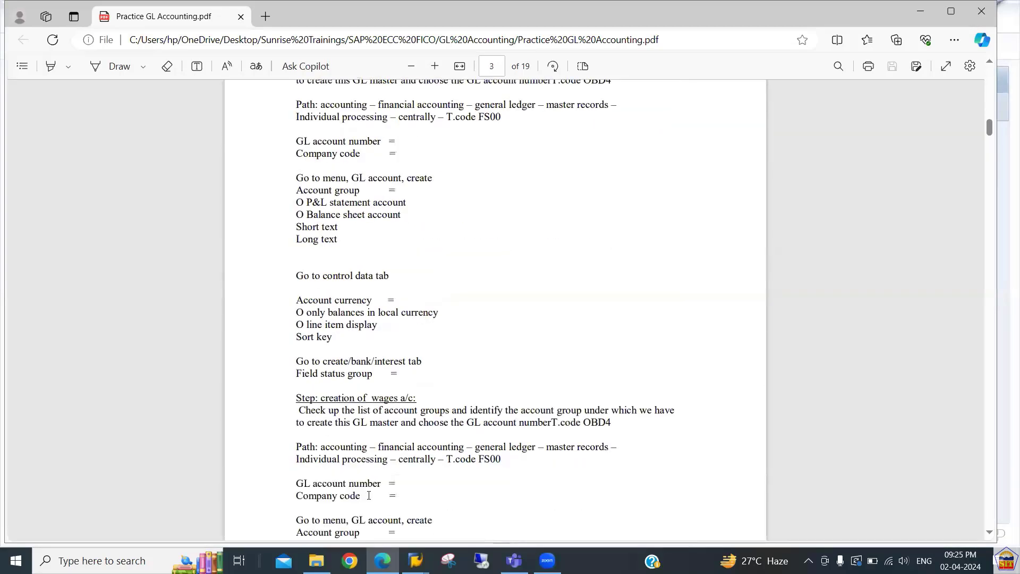
Switch to the G/L Account Groups overview in SAP and check the number range of the Expense A/c Group in chart 2266.
key("alt+Tab")
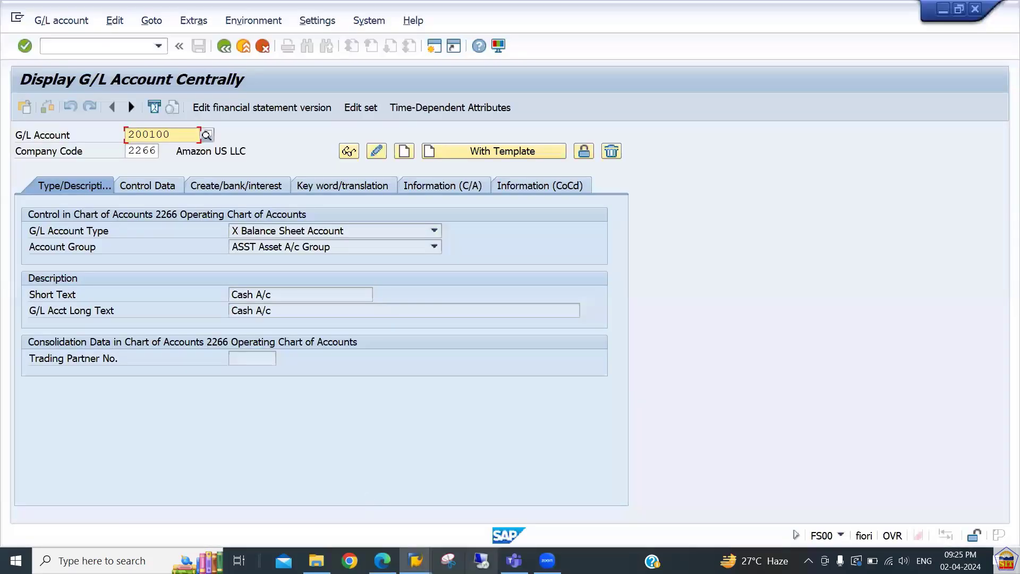
left_click(416, 561)
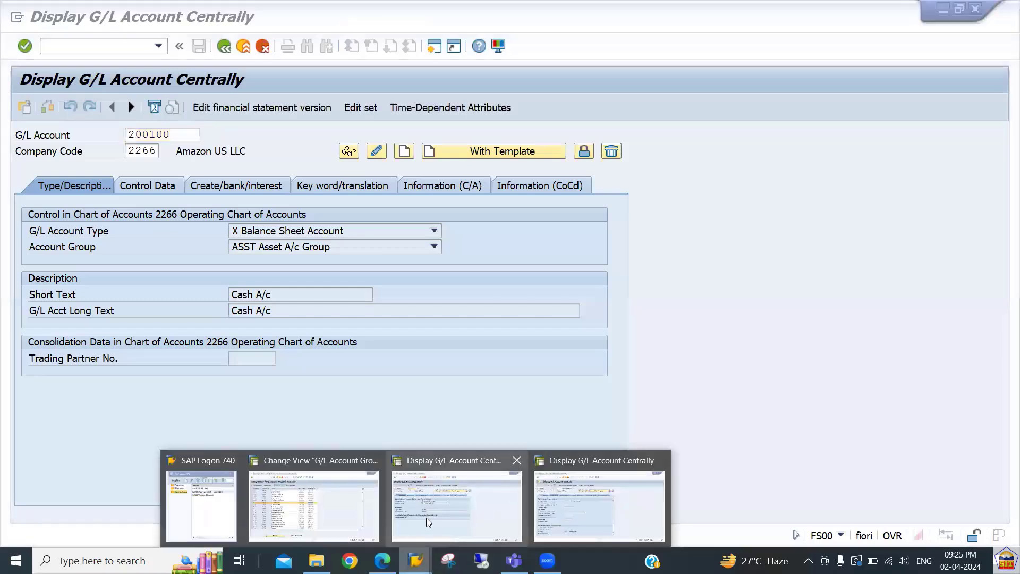
left_click(329, 514)
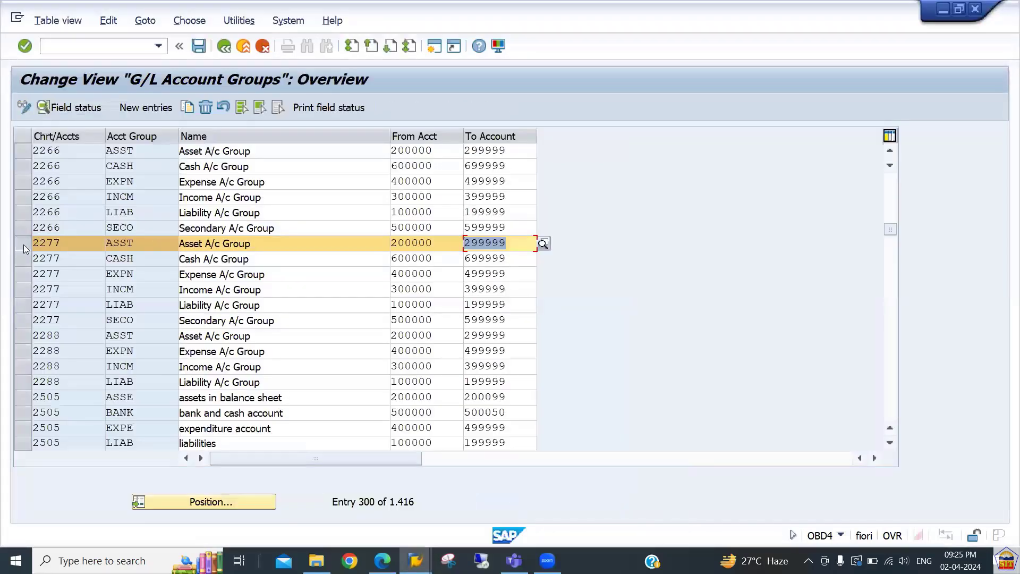
left_click(24, 246)
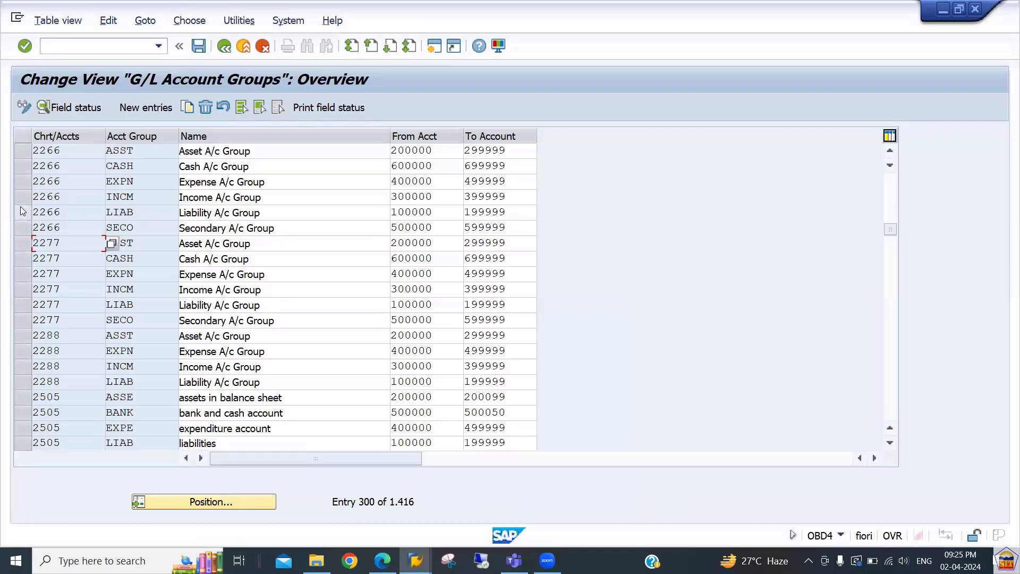
left_click(23, 181)
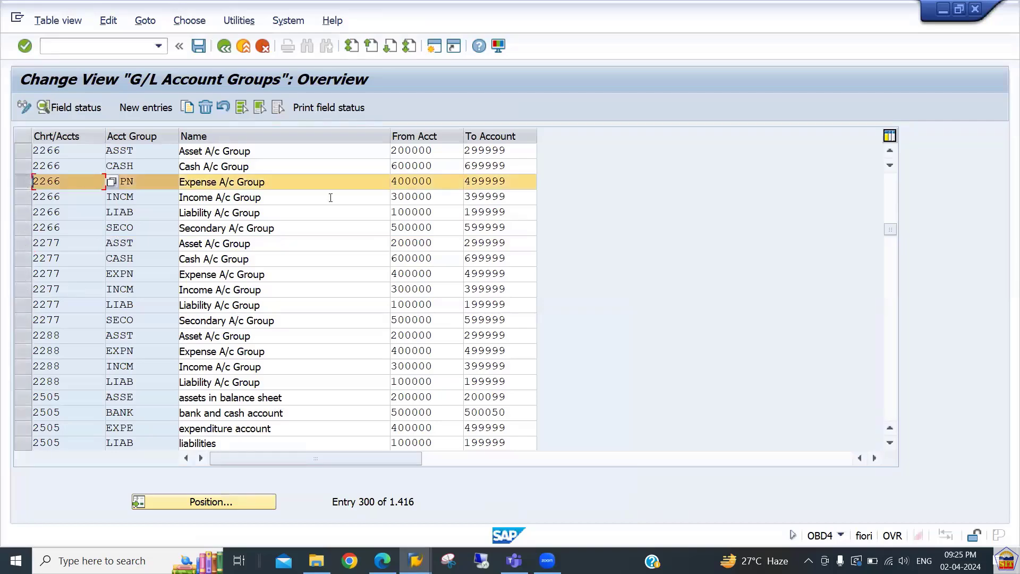
double_click(445, 181)
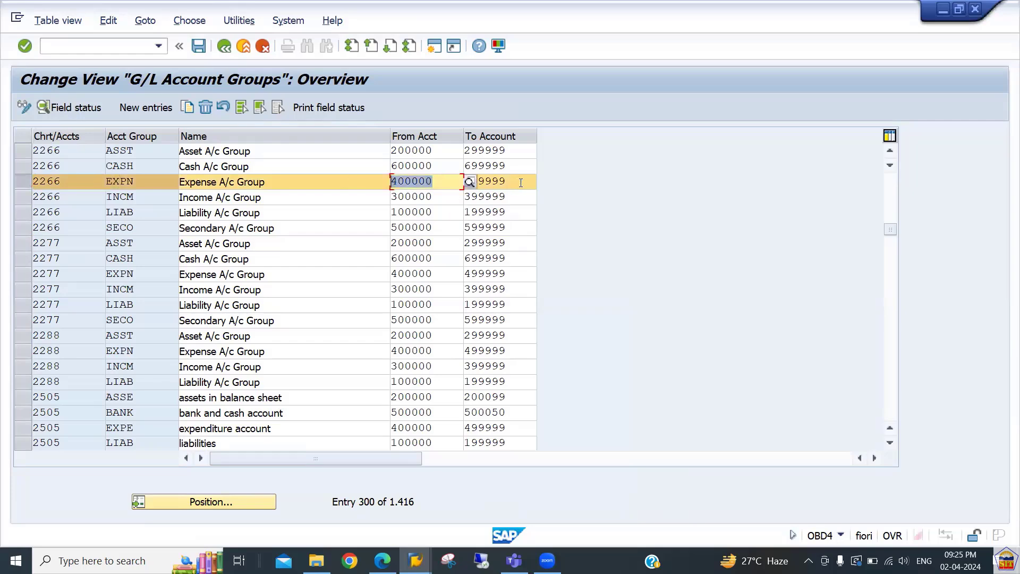
double_click(520, 181)
Return to the G/L account master in FS00 and start creating account 400100 in company code 2266.
key("alt+Tab")
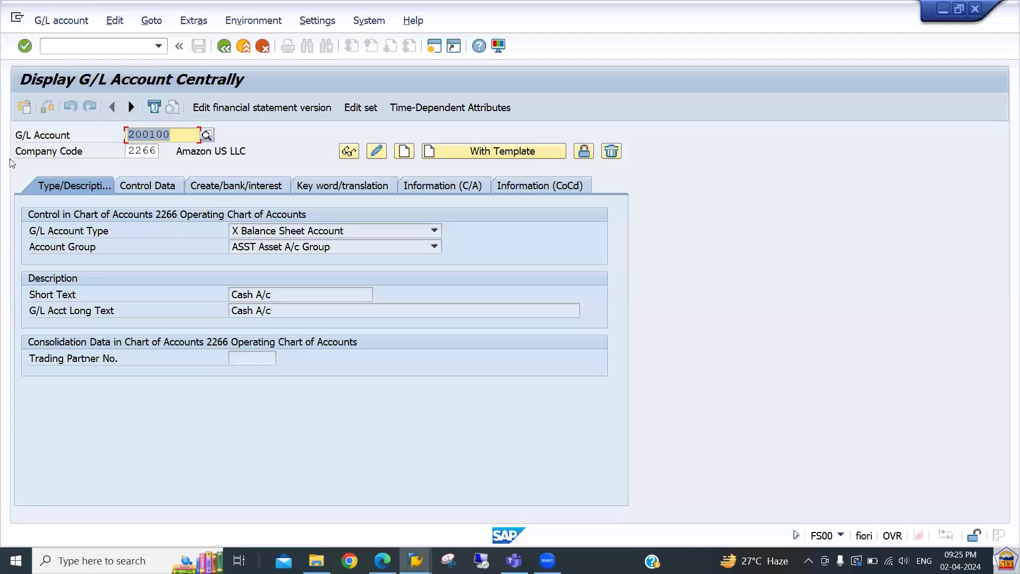
type("400100")
key("Tab")
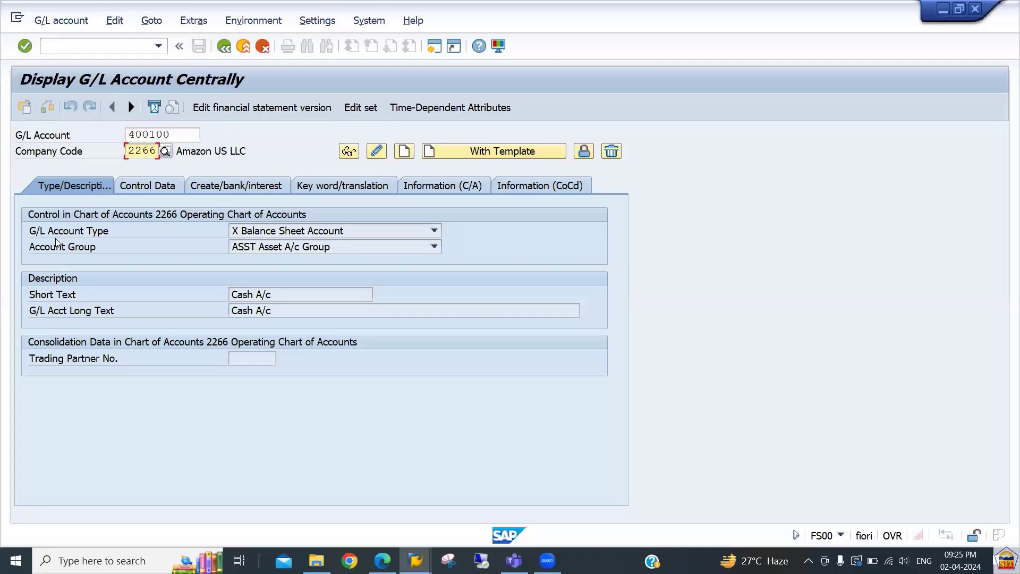
left_click(408, 158)
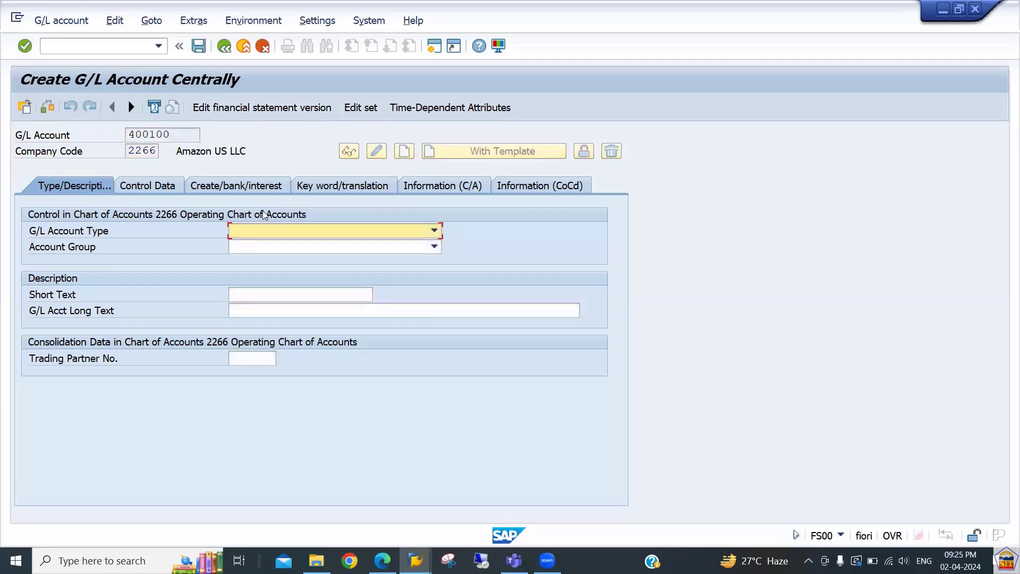
Set account 400100's type to P Primary Costs or Revenue and its account group to EXPN Expense A/c Group.
left_click(281, 234)
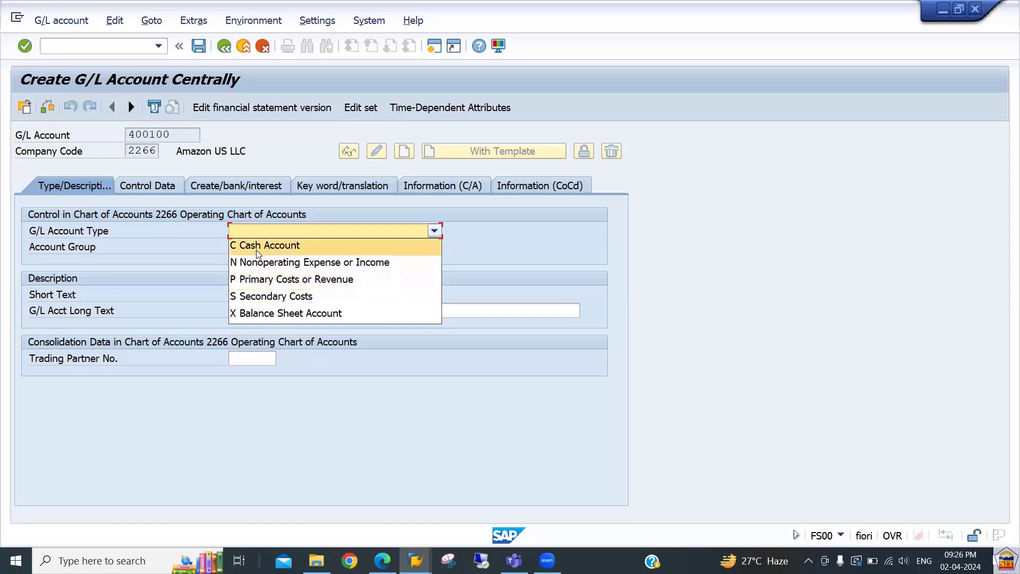
left_click(275, 280)
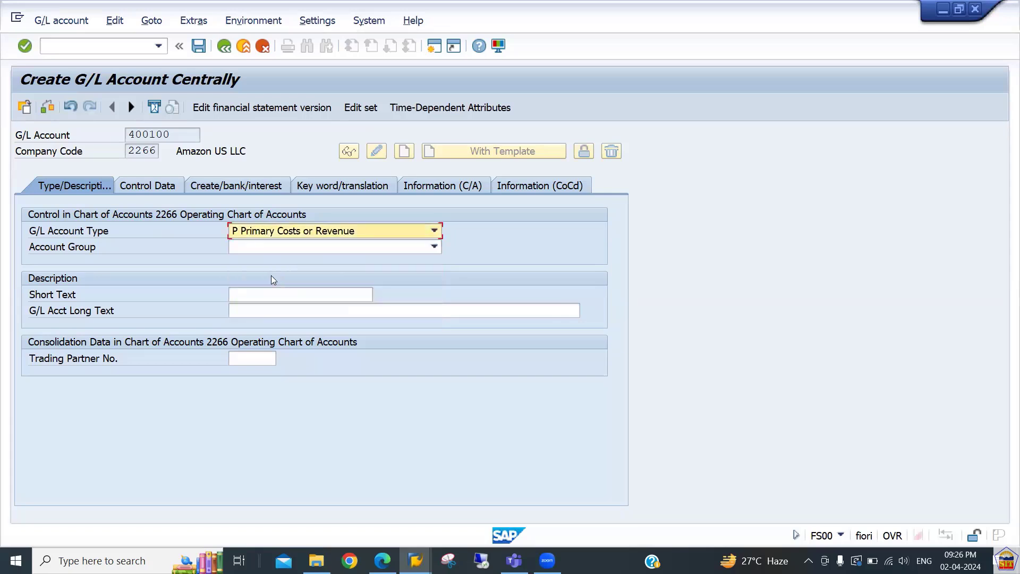
left_click(256, 247)
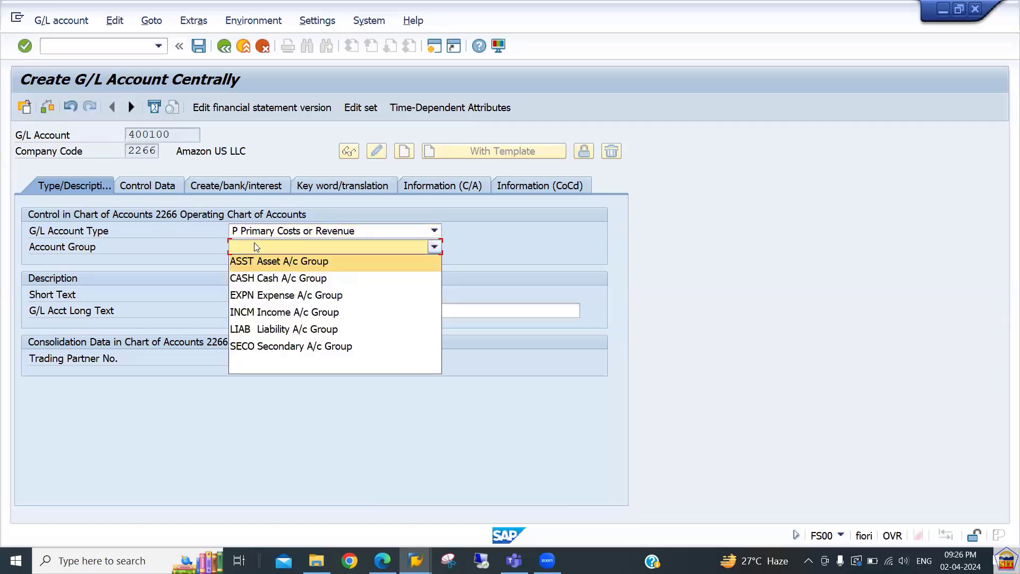
left_click(288, 295)
Enter Salary Expense A/c as both the short text and the G/L account long text of account 400100.
left_click(253, 295)
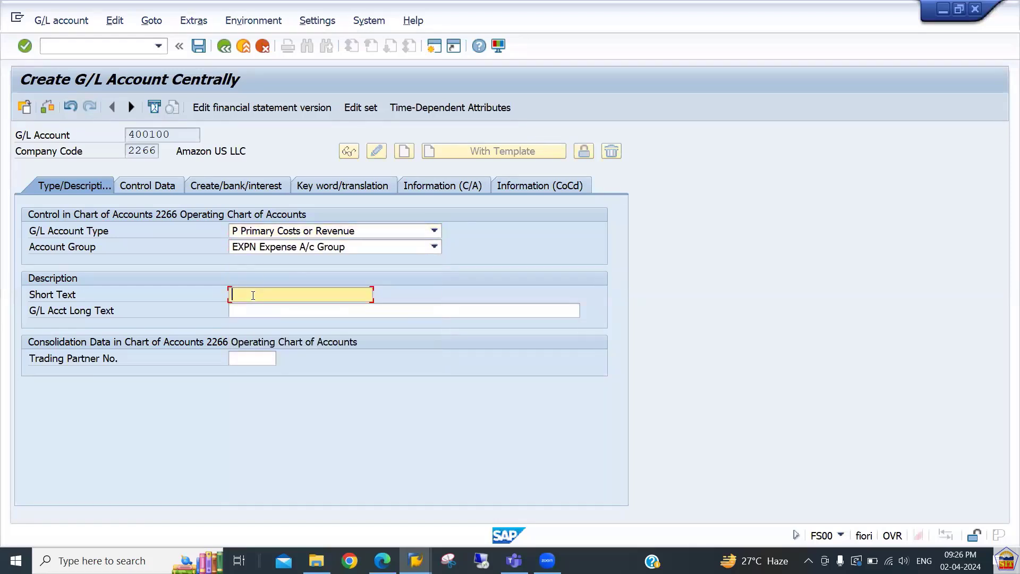
type("Salary")
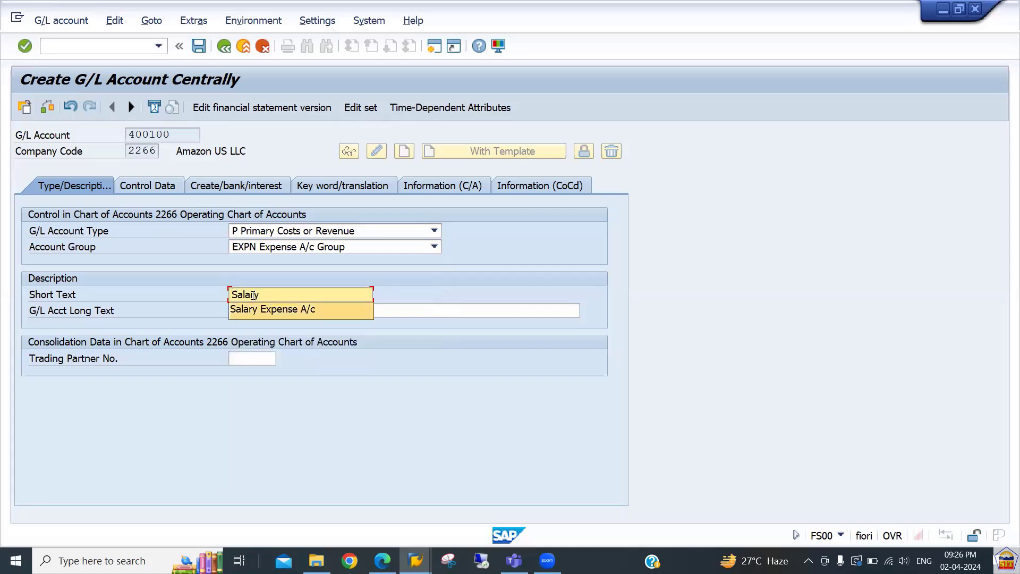
key("Down")
key("Tab")
type("Salary")
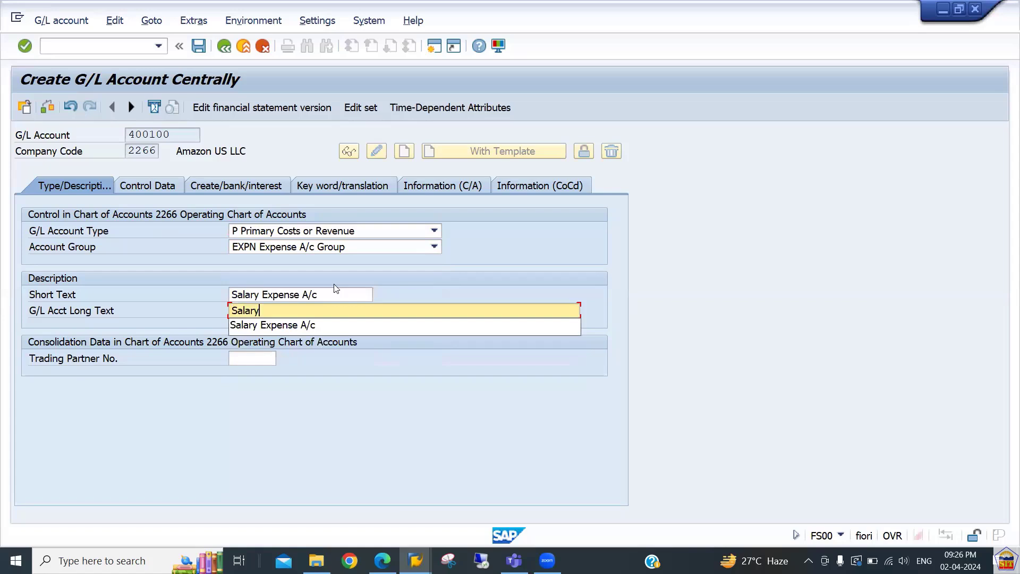
key("Down")
key("Return")
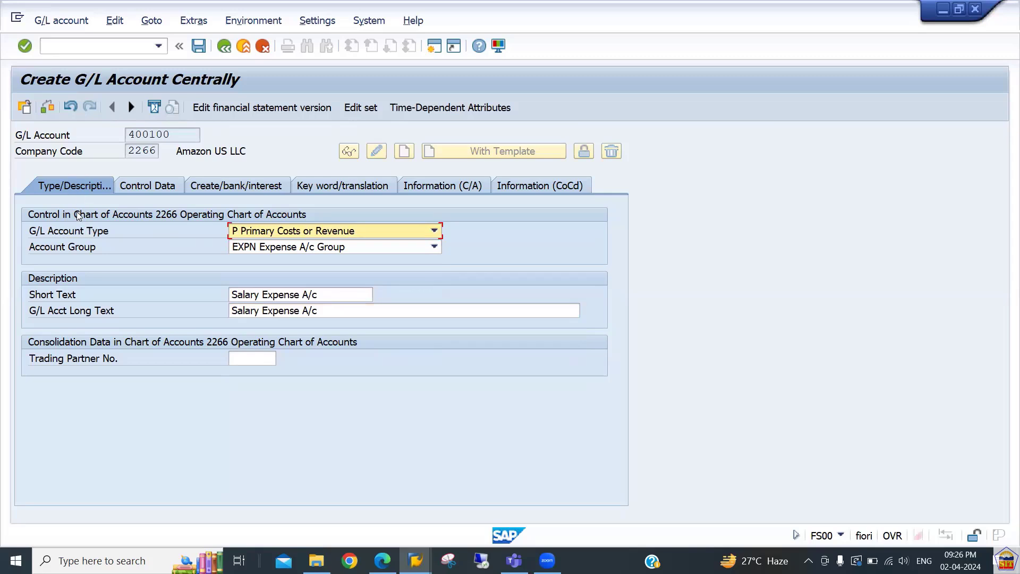
In account 400100's control data, enable Balances in Local Crcy Only and set the sort key to 001.
left_click(151, 184)
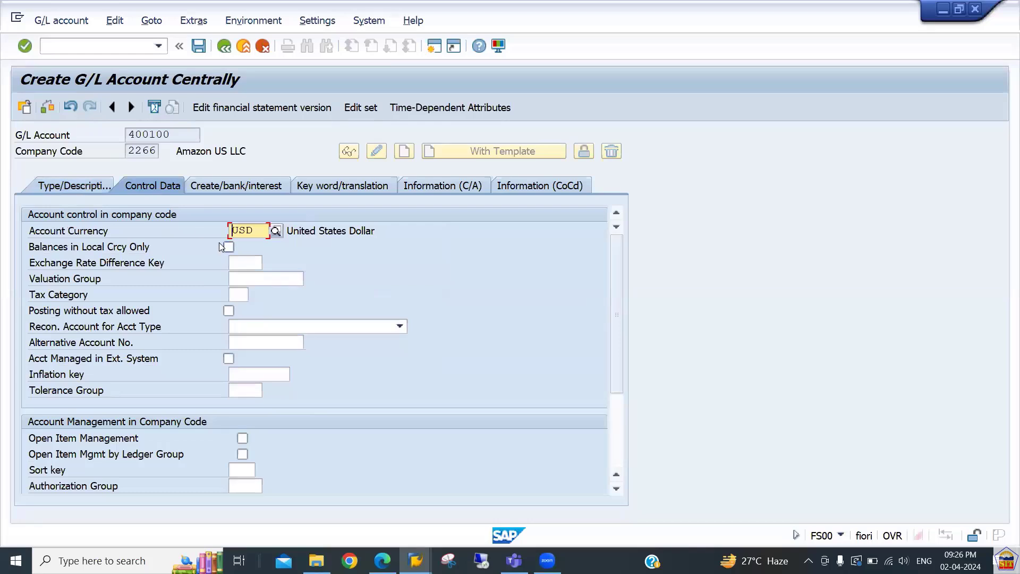
left_click(228, 248)
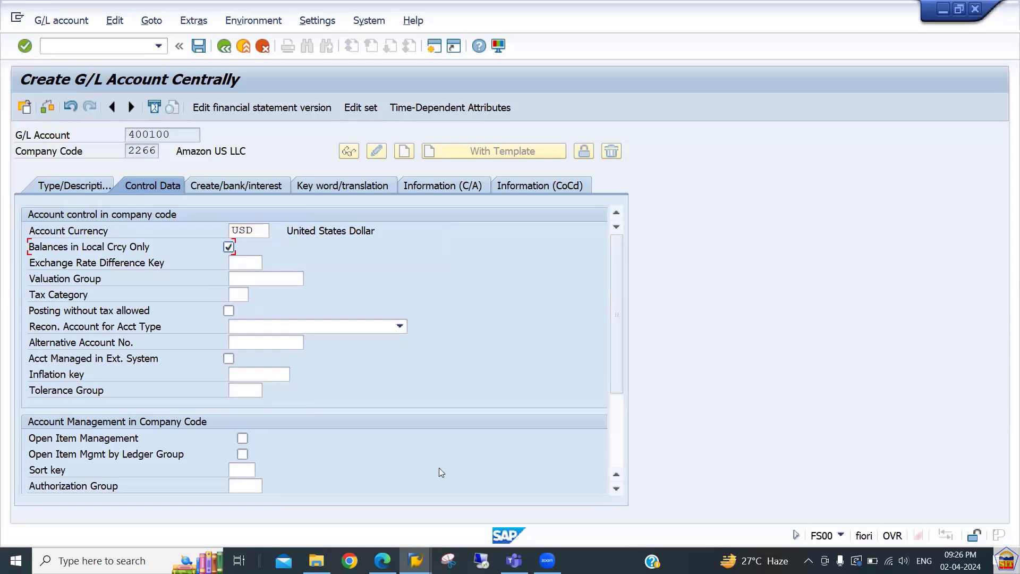
scroll(602, 458, "down", 3)
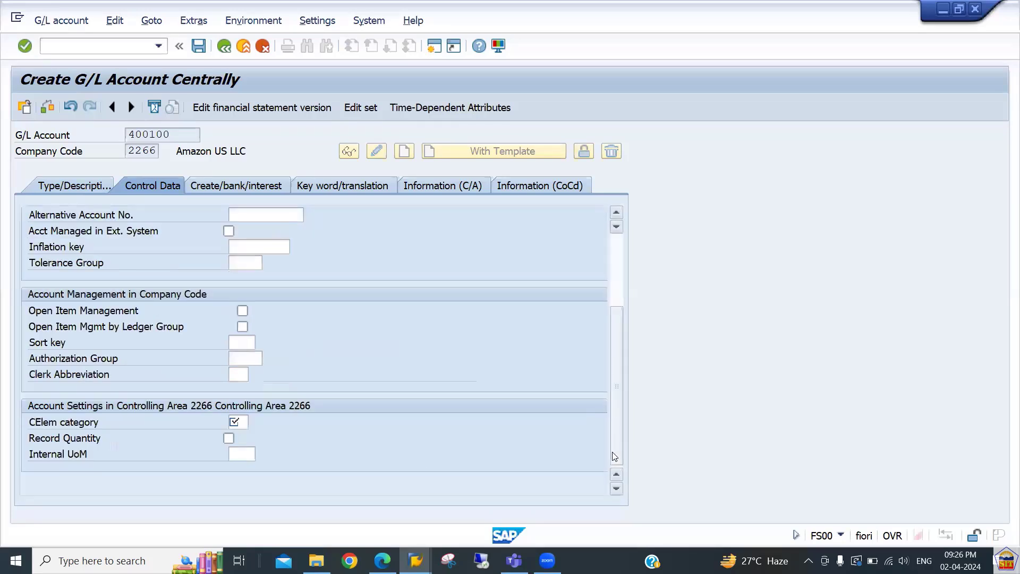
left_click(251, 343)
type("001")
key("Return")
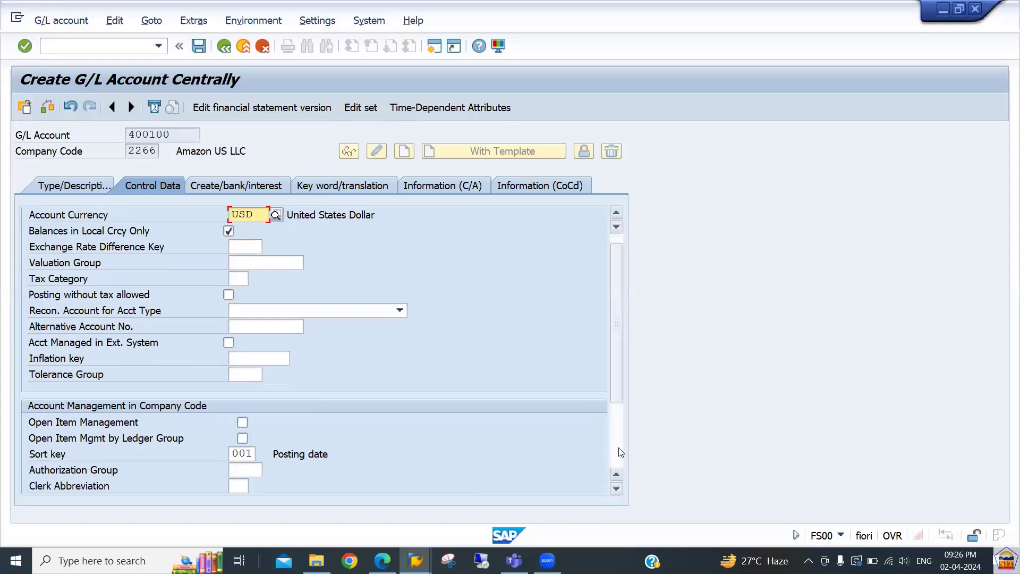
Examine the CElem category and Internal UoM fields in account 400100's settings for Controlling Area 2266.
scroll(619, 447, "down", 3)
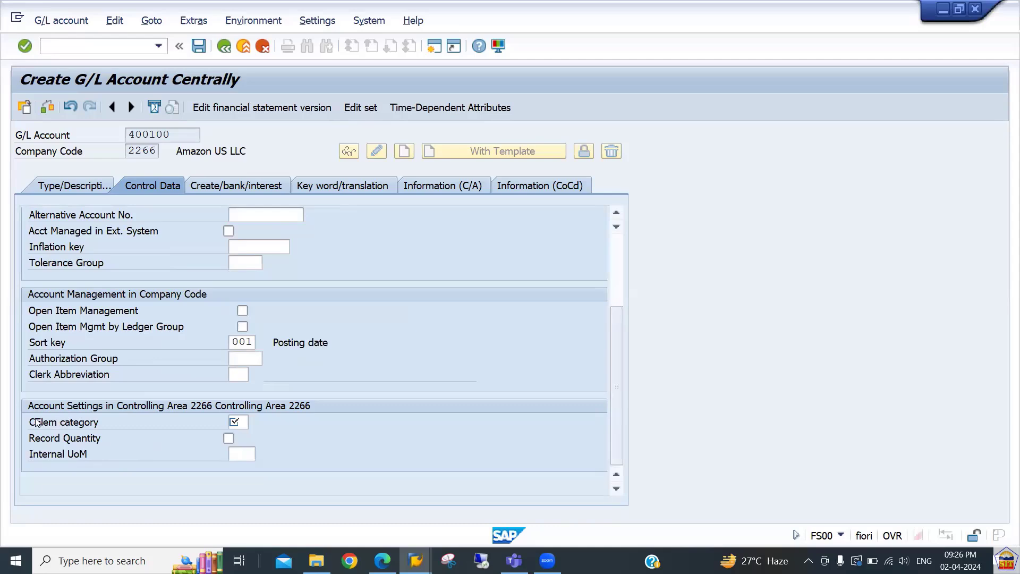
left_click(235, 422)
left_click(237, 422)
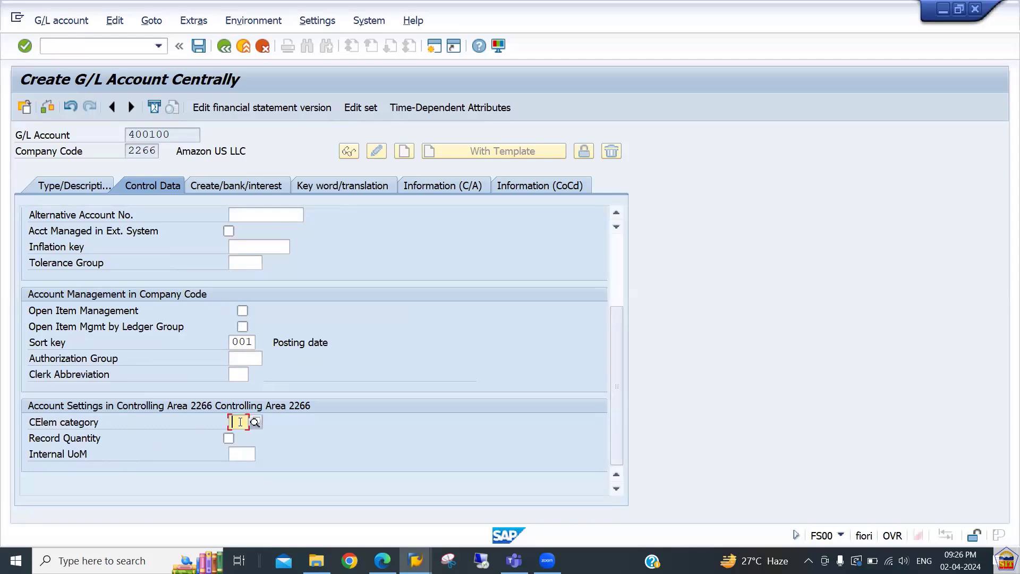
left_click(249, 452)
left_click(243, 424)
left_click(243, 455)
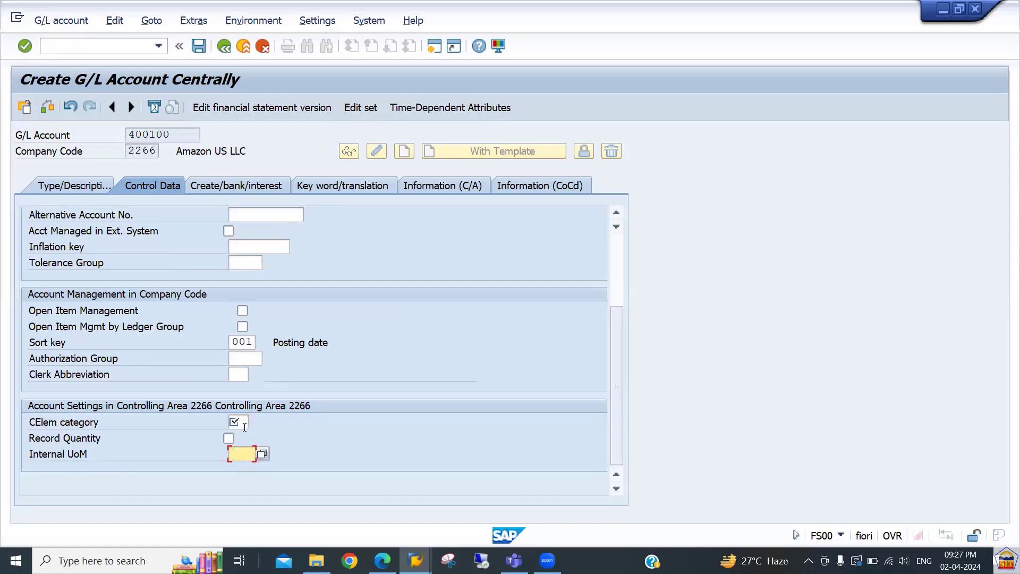
left_click(244, 423)
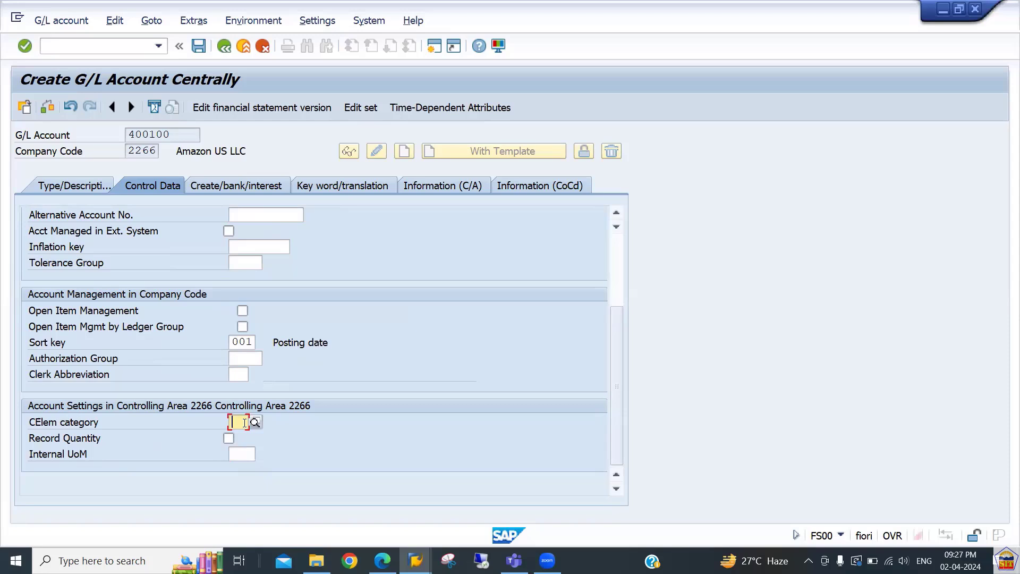
left_click(247, 452)
left_click(246, 422)
left_click(39, 424)
Review the G/L account type options for account 400100 alongside its company code and controlling area control data.
left_click(76, 187)
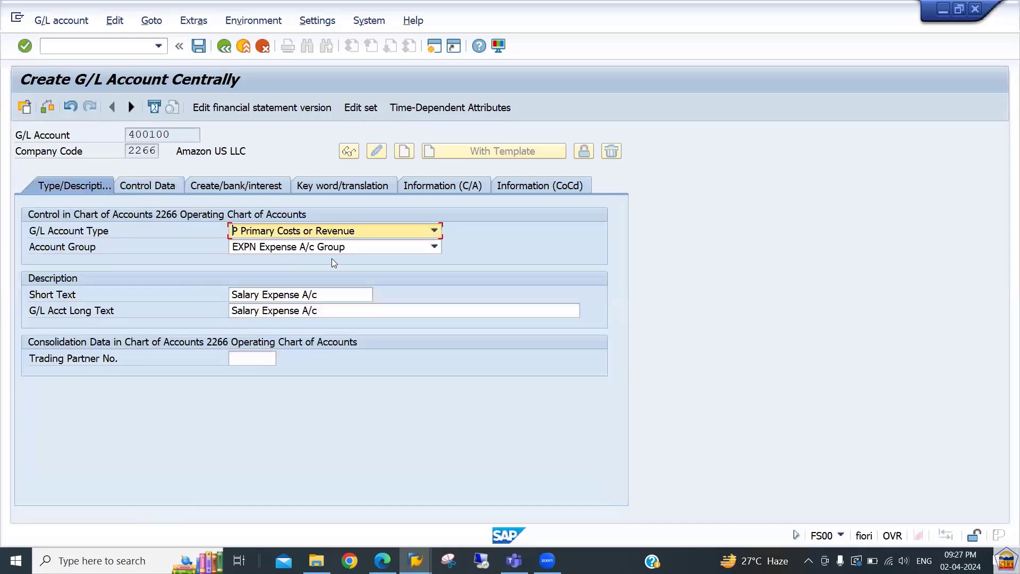
left_click(328, 232)
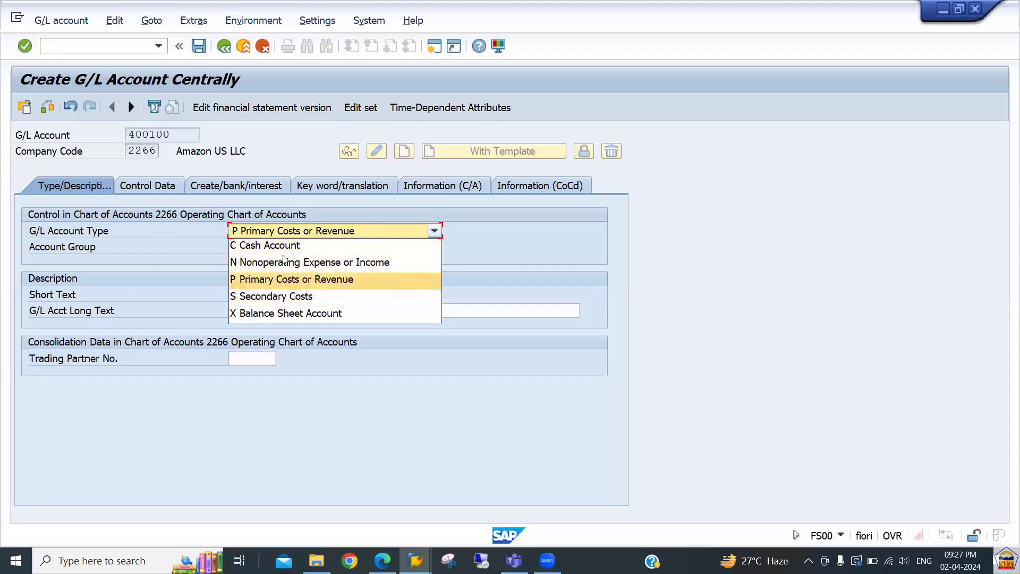
left_click(135, 284)
left_click(150, 190)
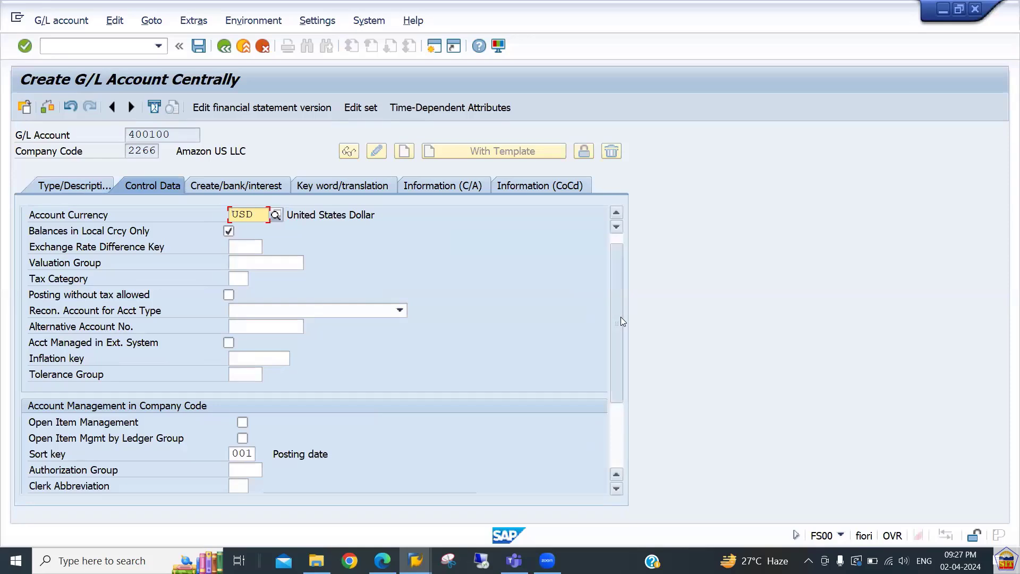
left_click_drag(621, 317, 614, 359)
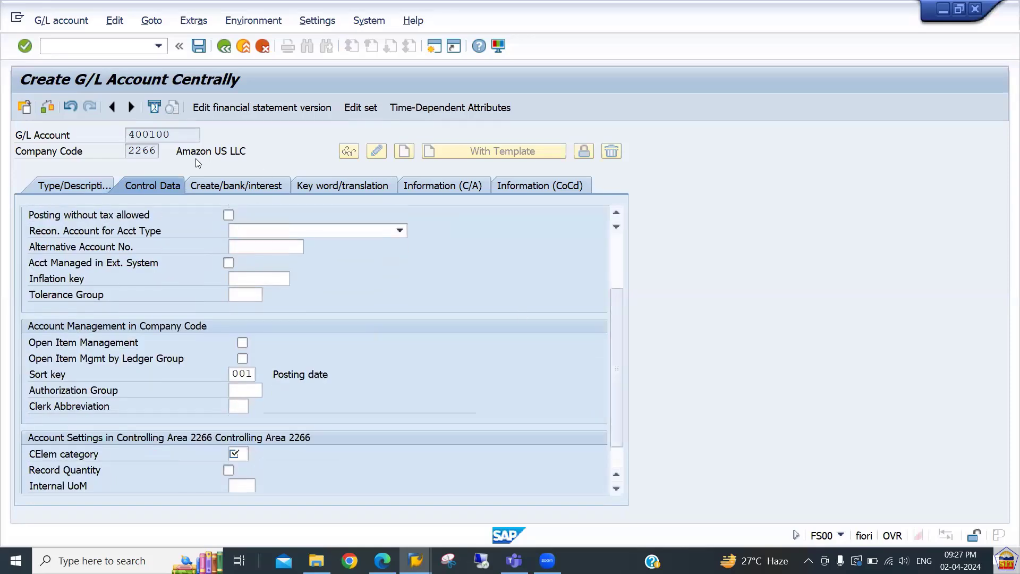
left_click(89, 187)
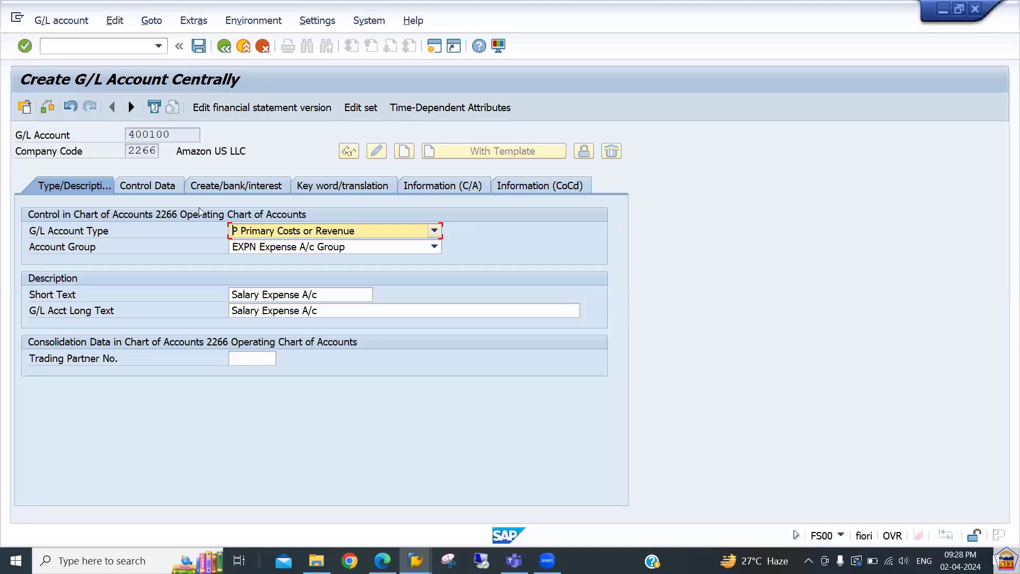
left_click(150, 185)
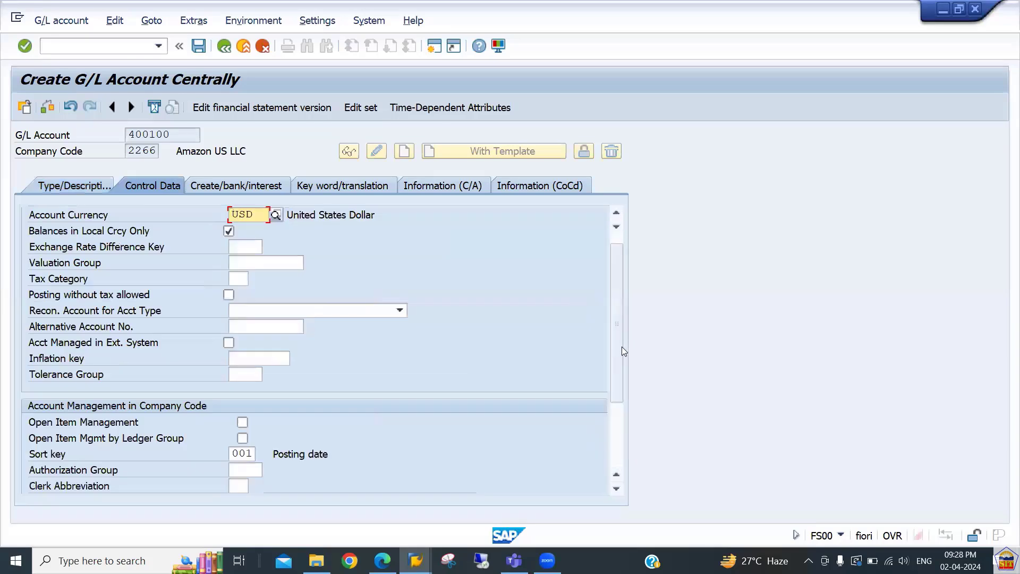
left_click_drag(616, 346, 619, 402)
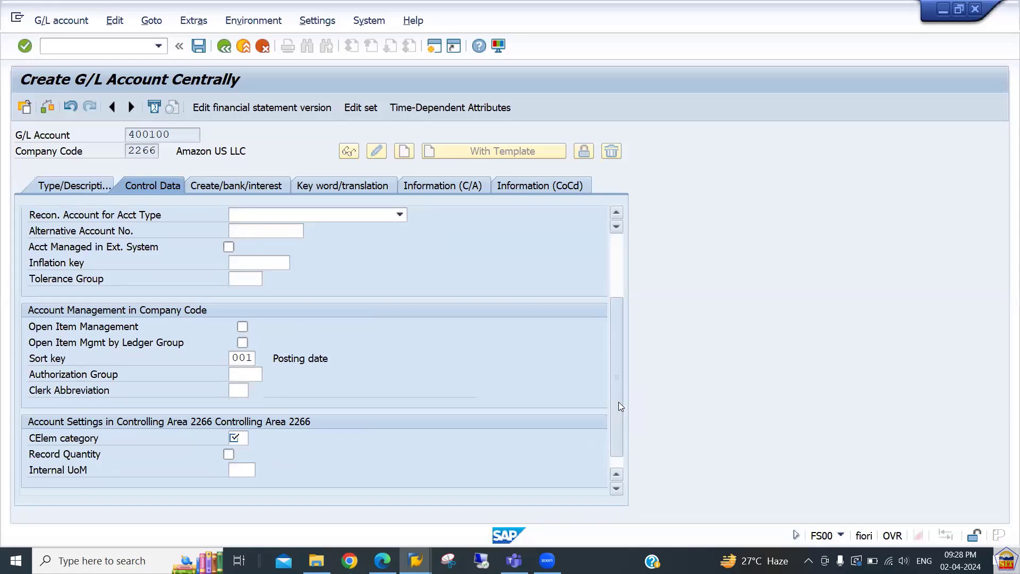
mouse_move(618, 402)
left_mouse_down()
mouse_move(619, 386)
mouse_move(625, 404)
left_mouse_up()
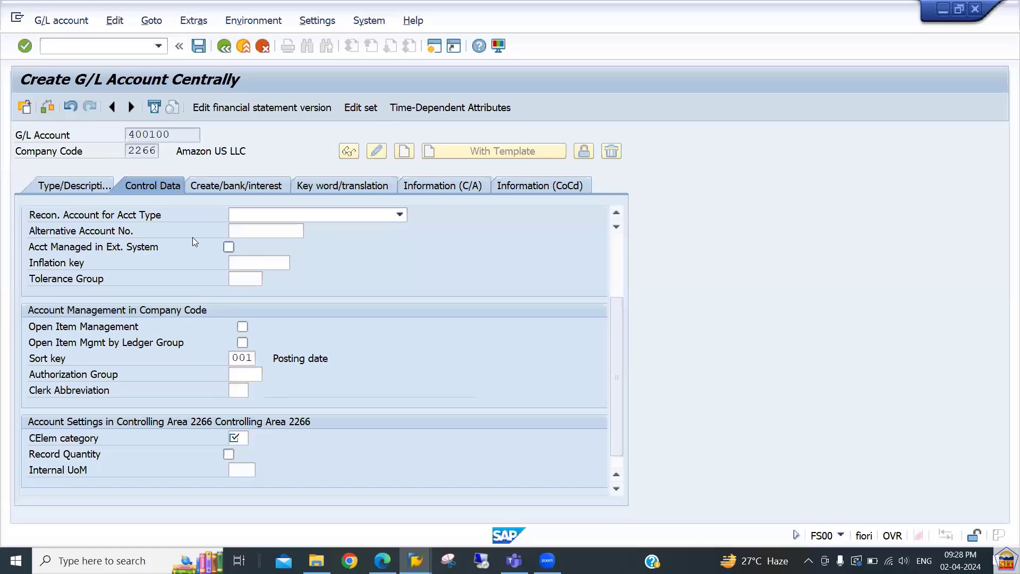
Check the G/L account type choices again and go to the CElem category field in the controlling area settings.
left_click(87, 189)
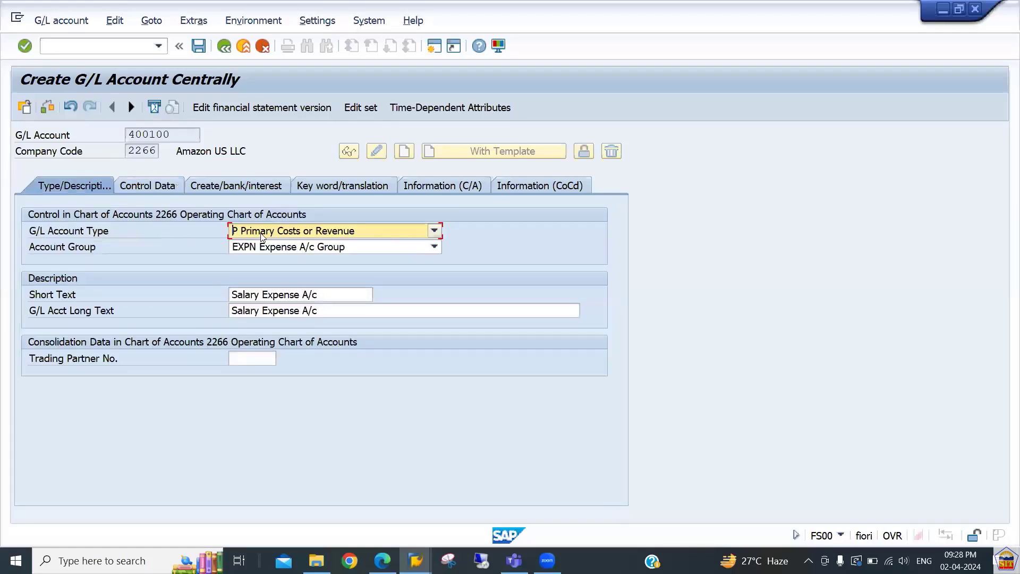
left_click(263, 234)
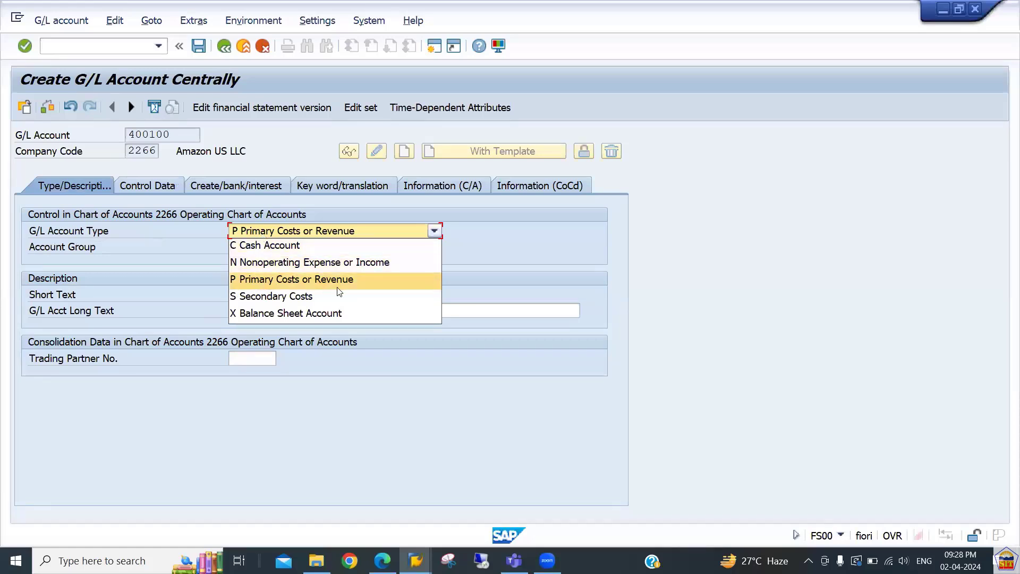
left_click(473, 247)
left_click(177, 187)
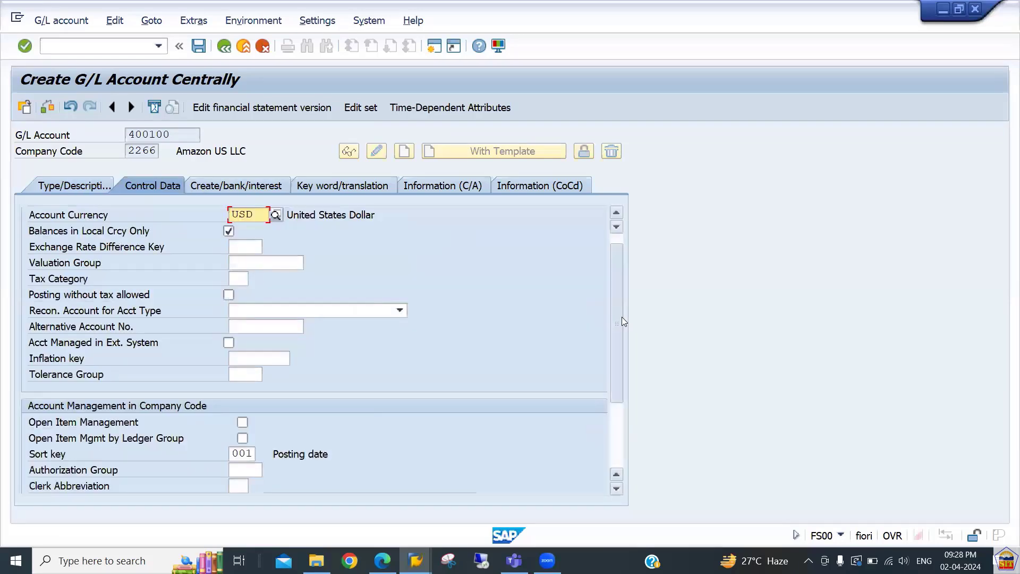
scroll(621, 316, "down", 3)
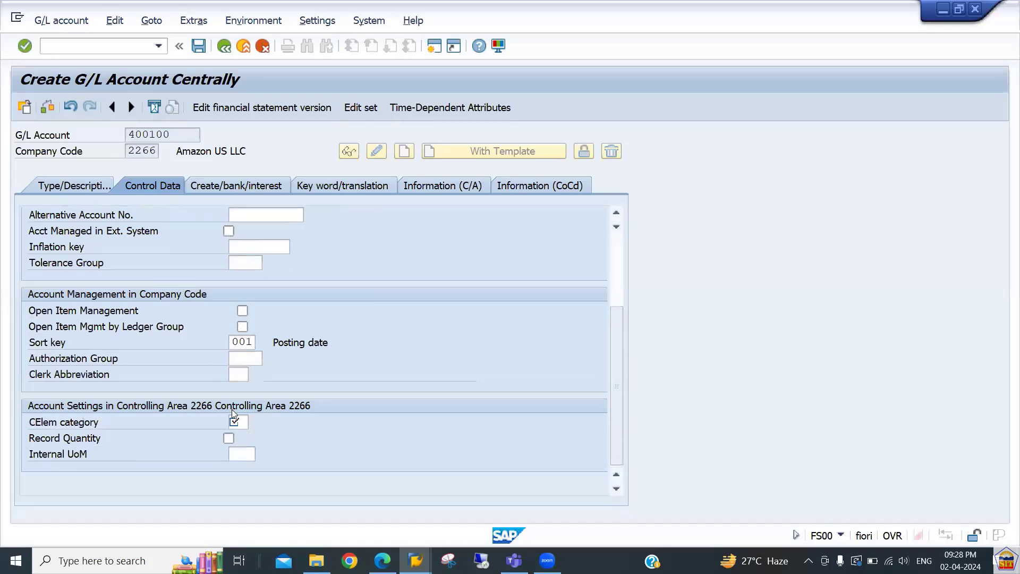
left_click(241, 420)
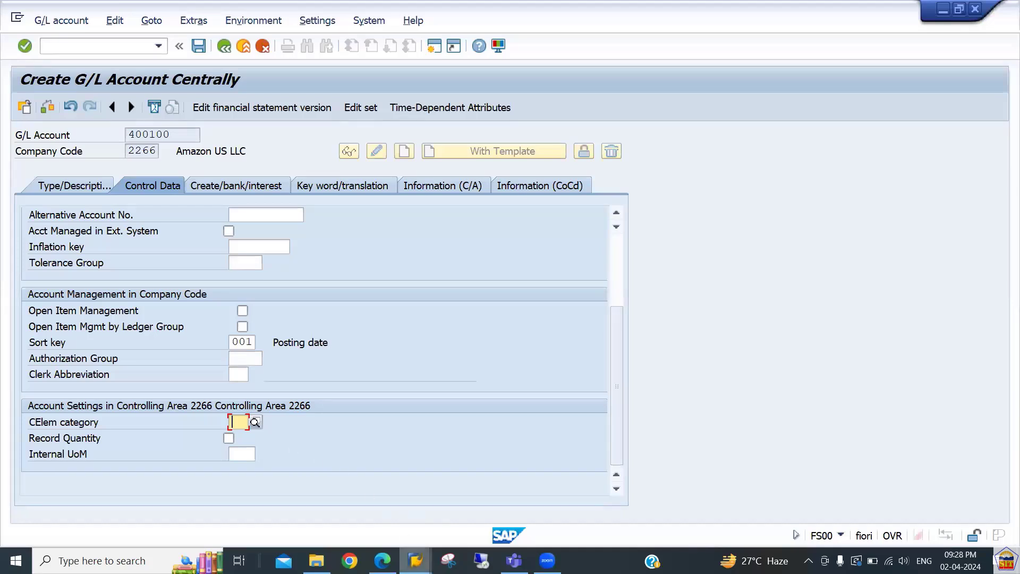
Switch to the Display G/L Account Centrally session, inspect account 400100's control data in company code 2277, and try editing its cost element.
mouse_move(416, 561)
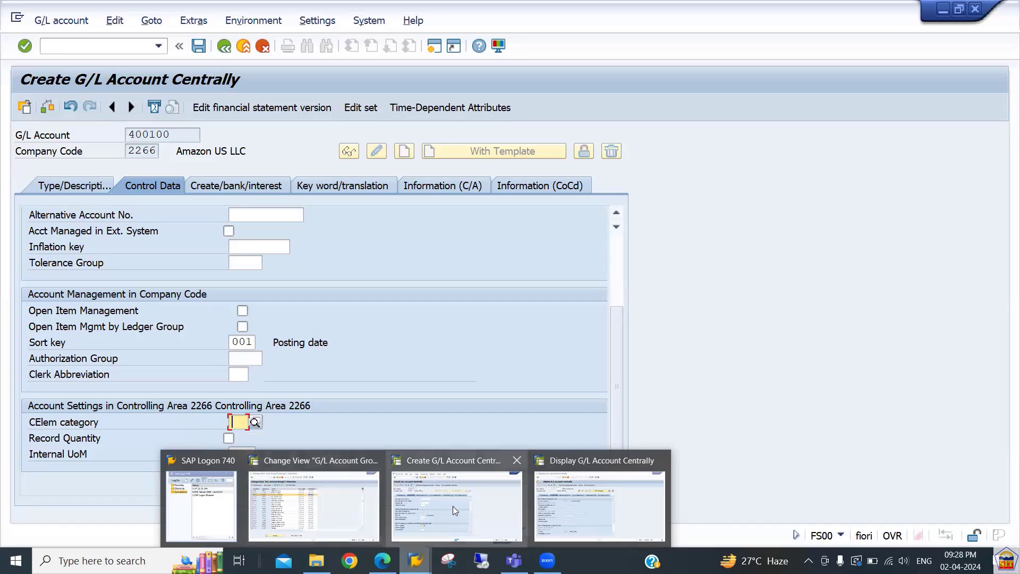
left_click(473, 506)
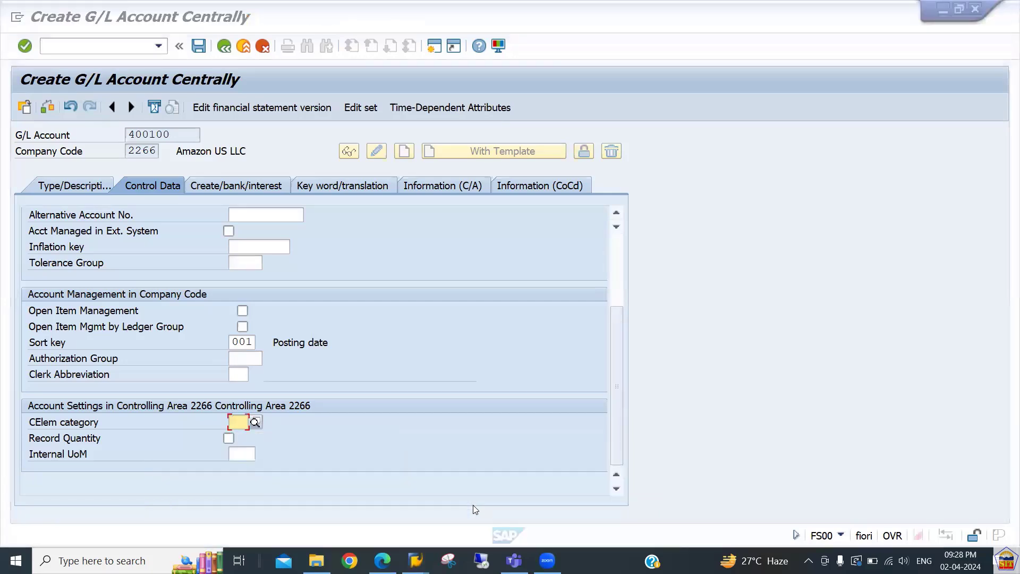
left_click(415, 561)
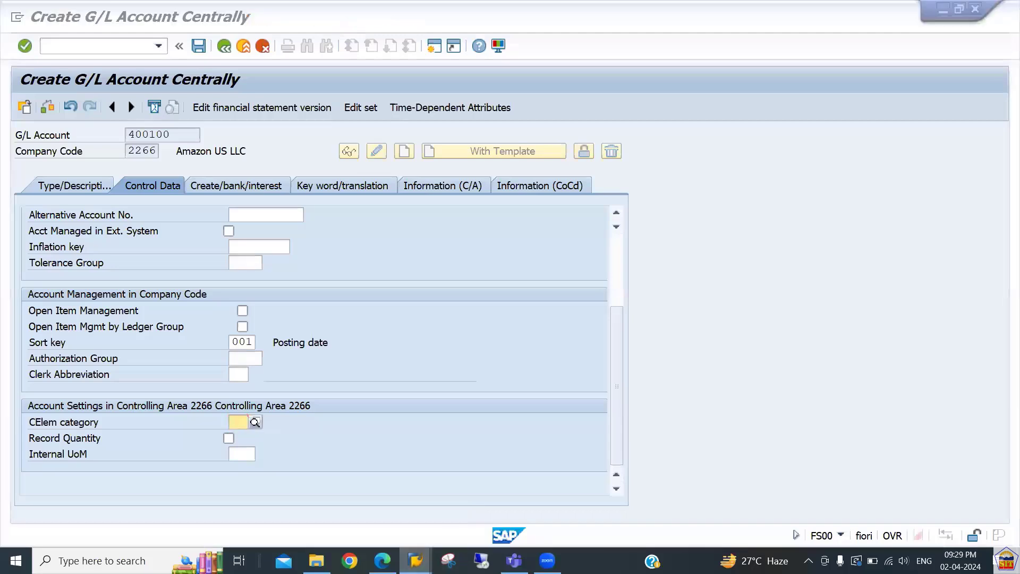
left_click(565, 511)
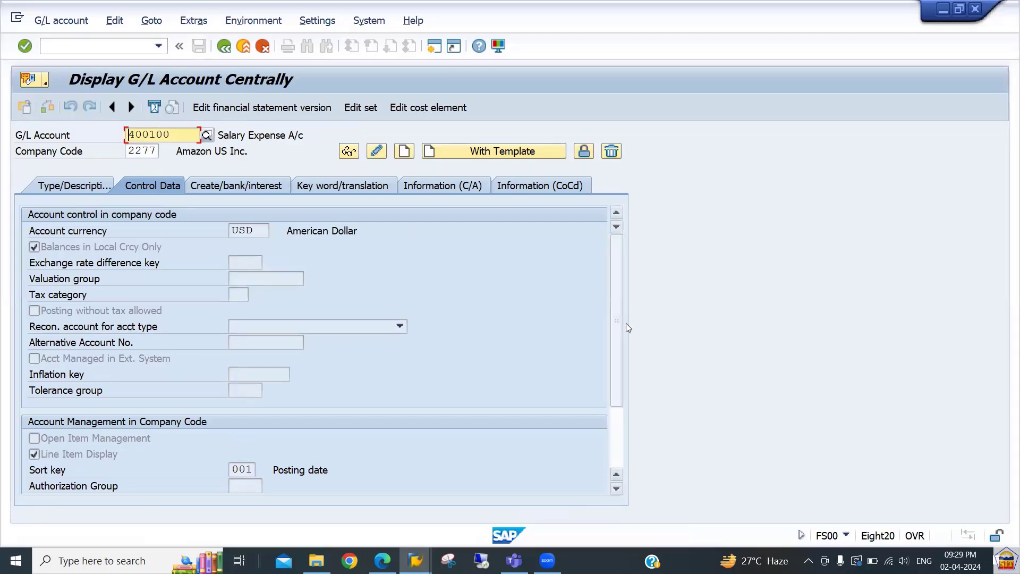
left_click_drag(616, 343, 612, 410)
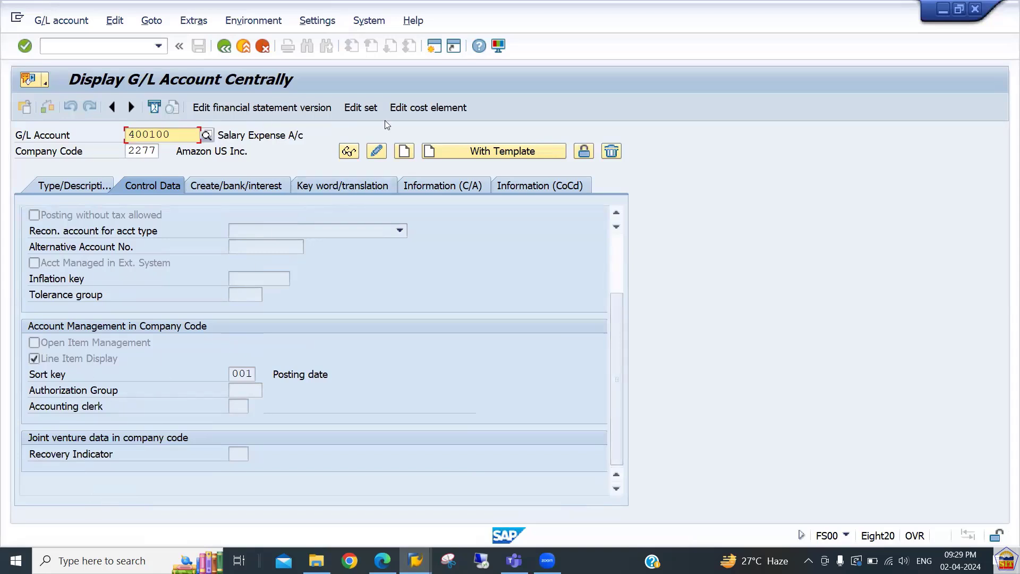
double_click(151, 134)
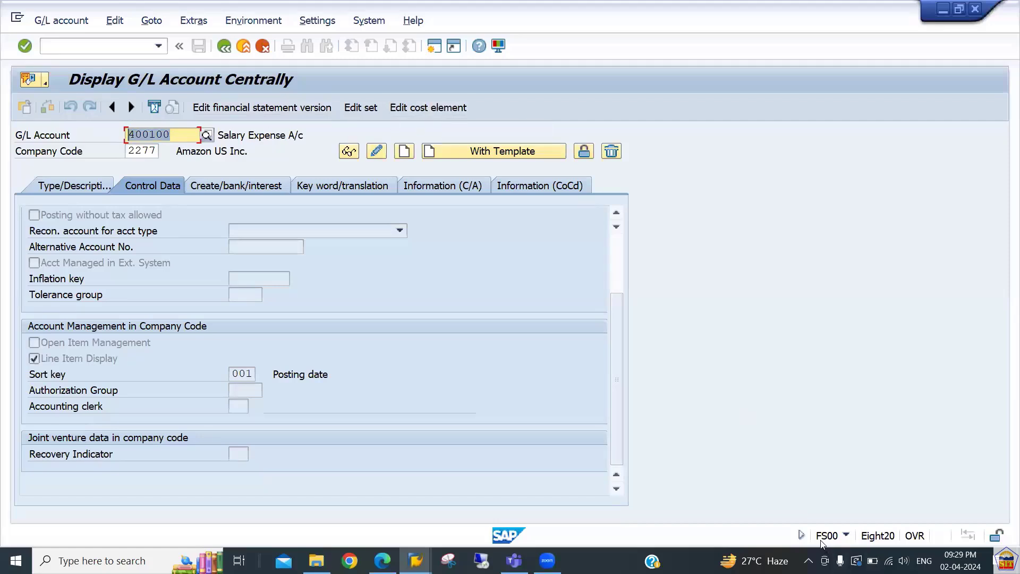
left_click(422, 107)
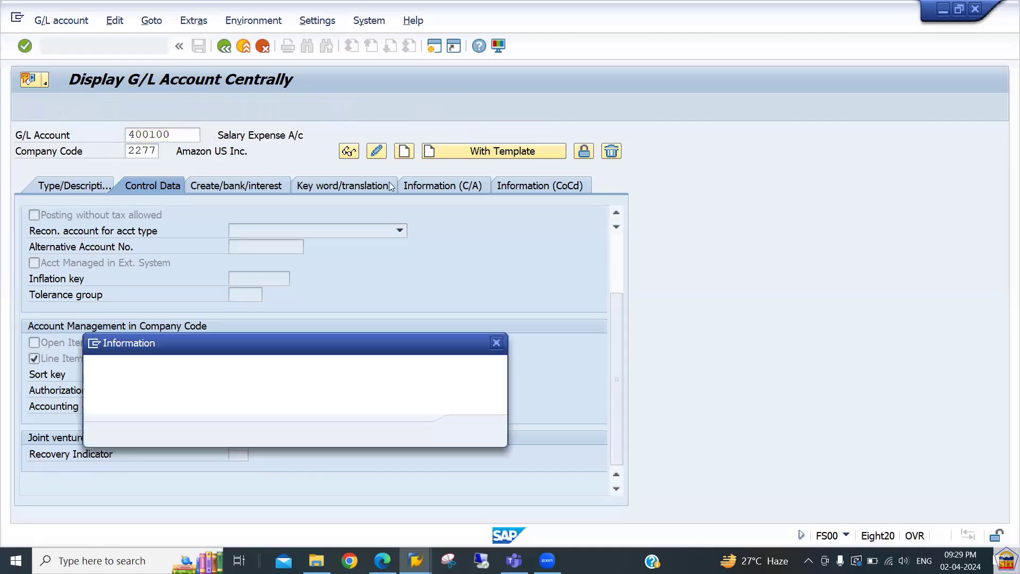
key("Return")
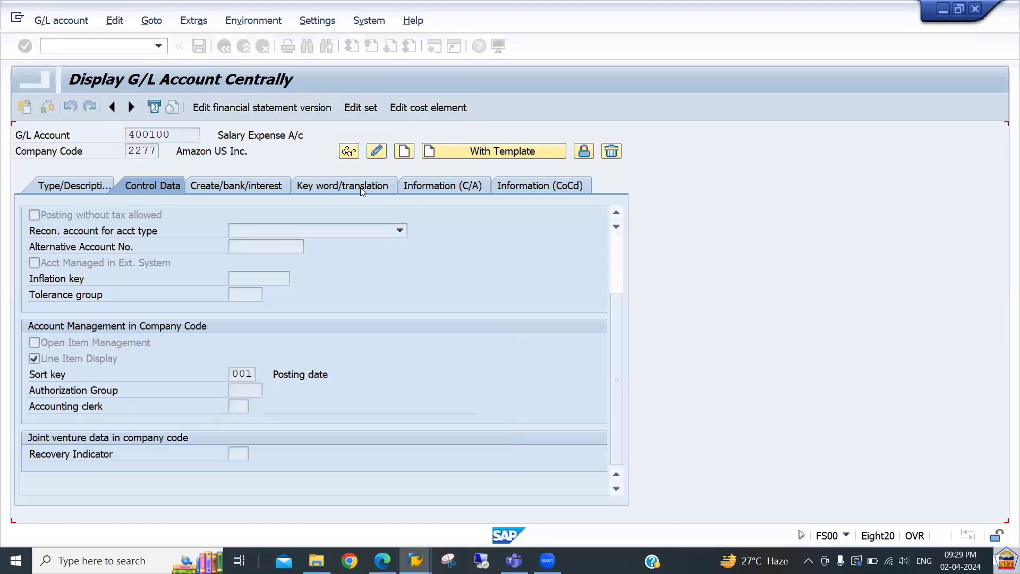
Display account 400100 in company code 2266 and open its cost element to check the controlling area and validity start date.
key("Tab")
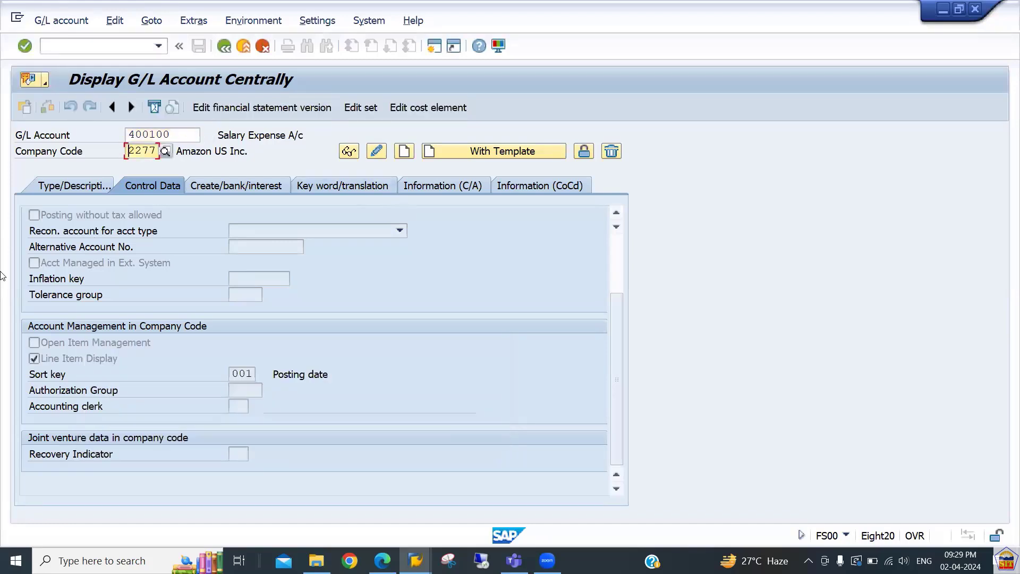
type("2266")
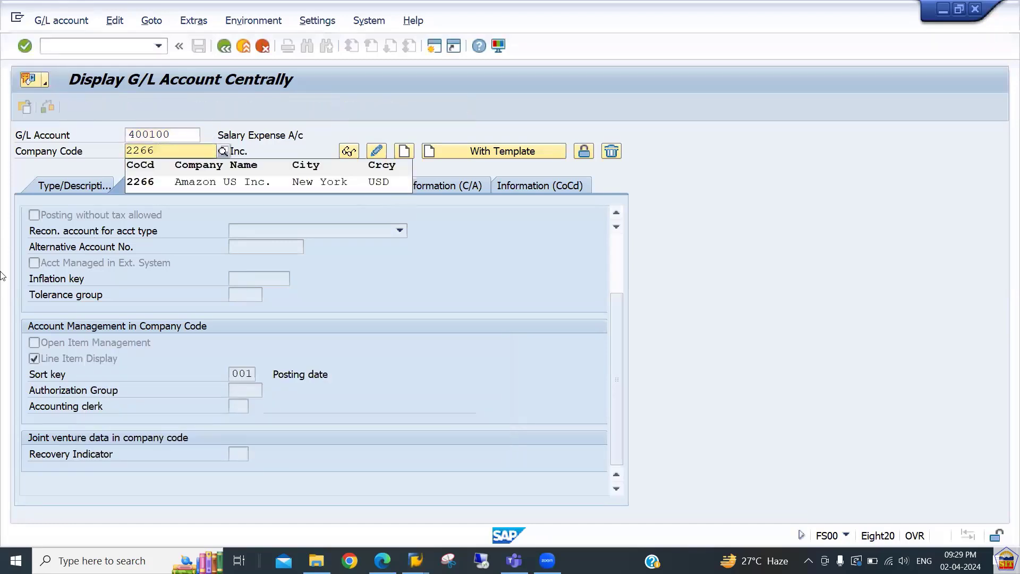
key("Return")
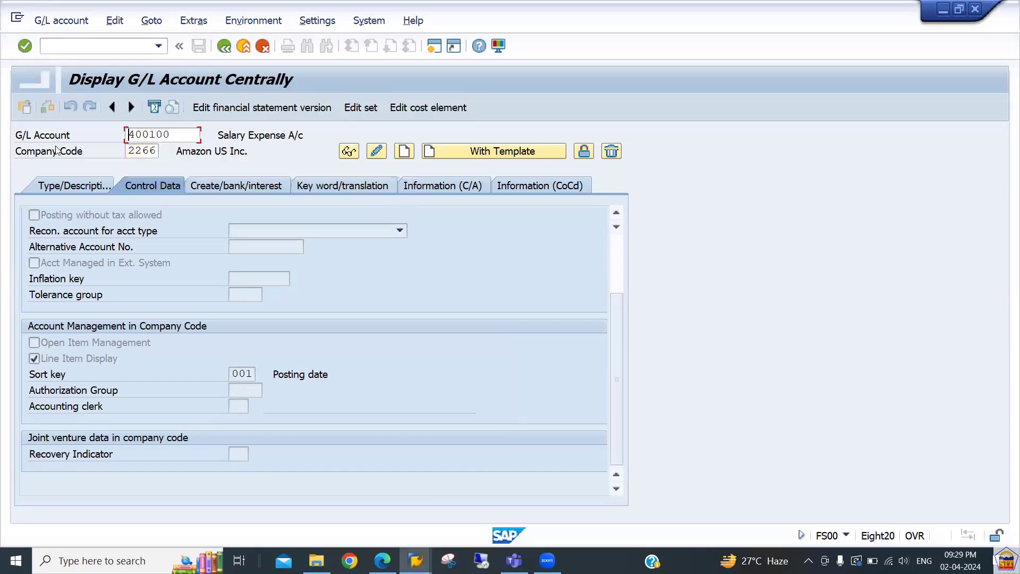
left_click(409, 108)
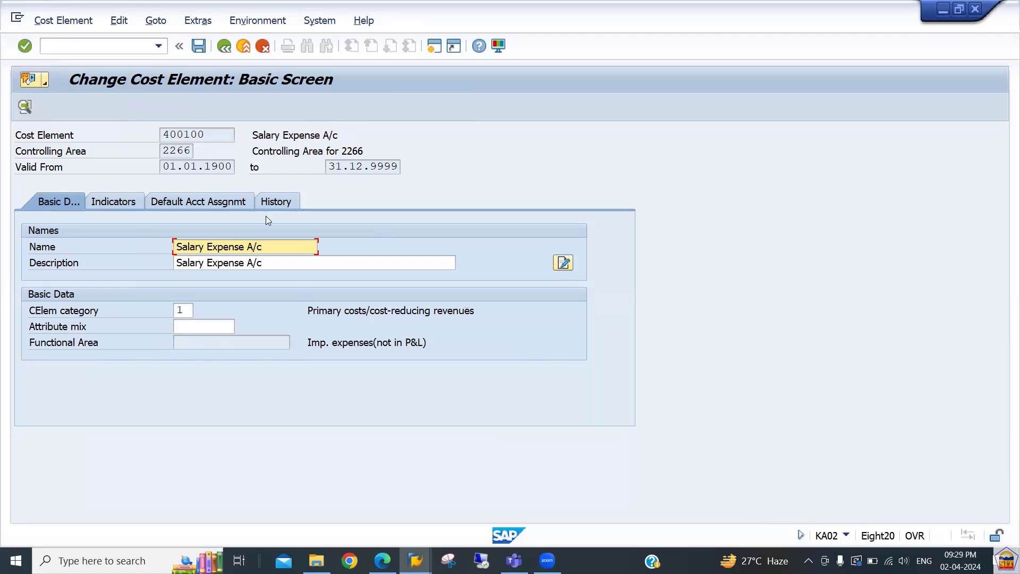
left_click_drag(206, 132, 243, 173)
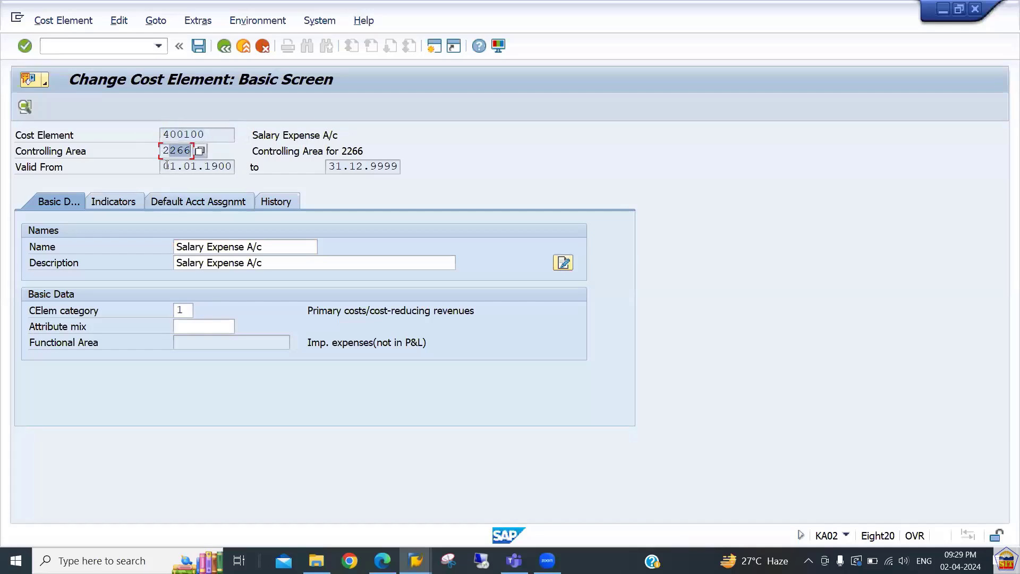
left_click_drag(169, 166, 256, 169)
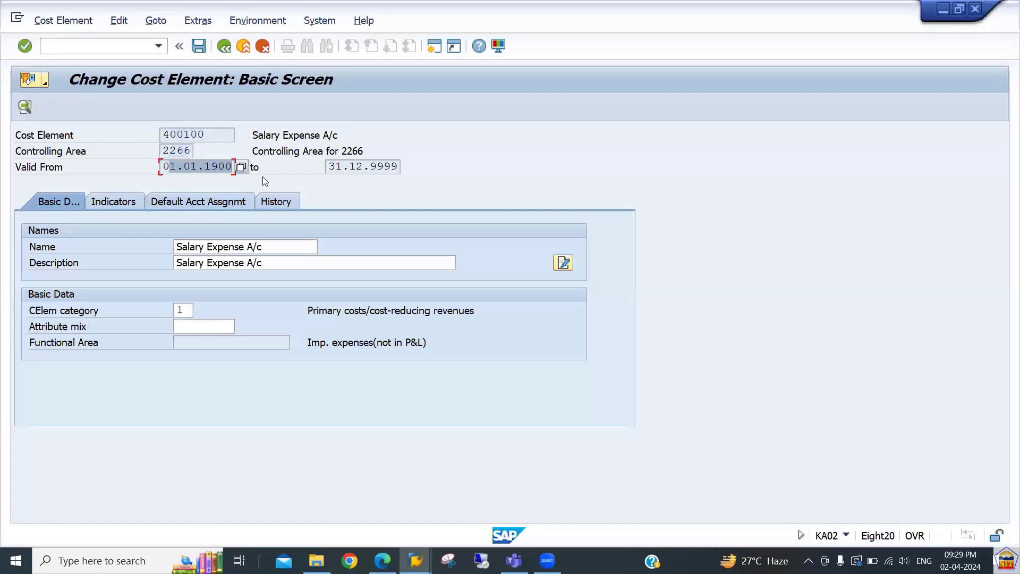
Return to the account creation session and set account 400100's CElem category to 01 Primary costs/cost-reducing revenues.
key("alt+Tab")
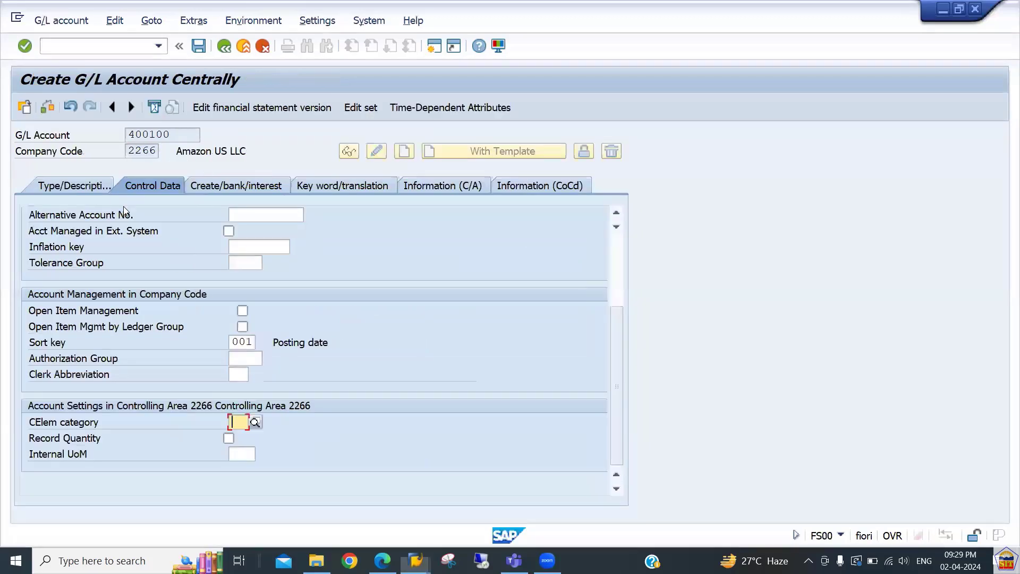
key("alt+Tab")
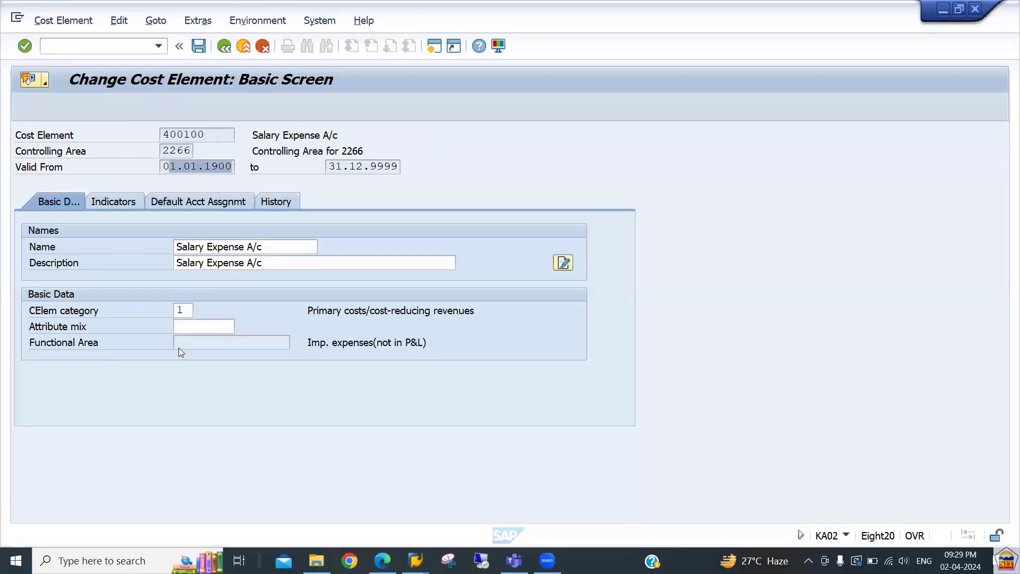
key("alt+Tab")
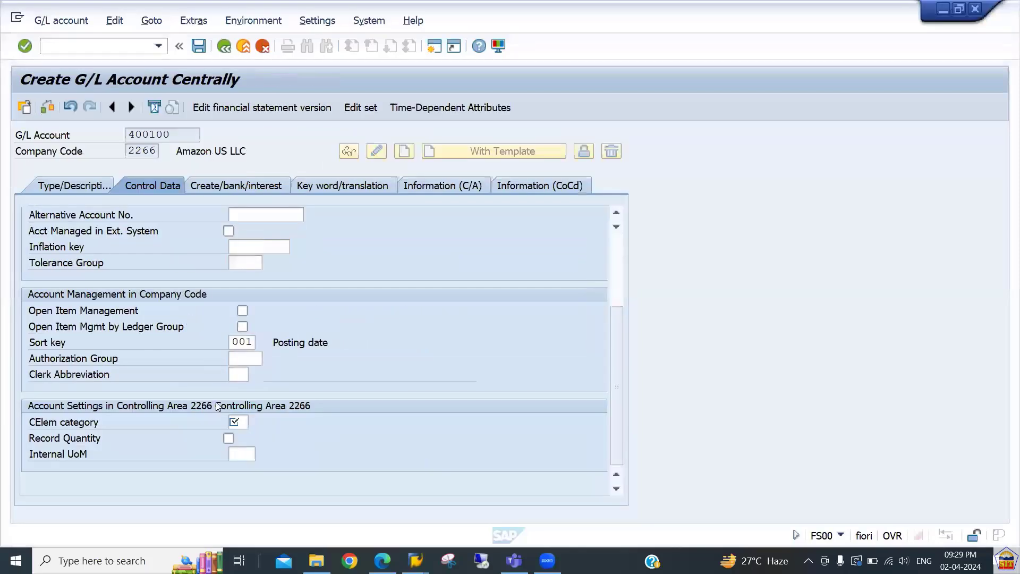
left_click(243, 421)
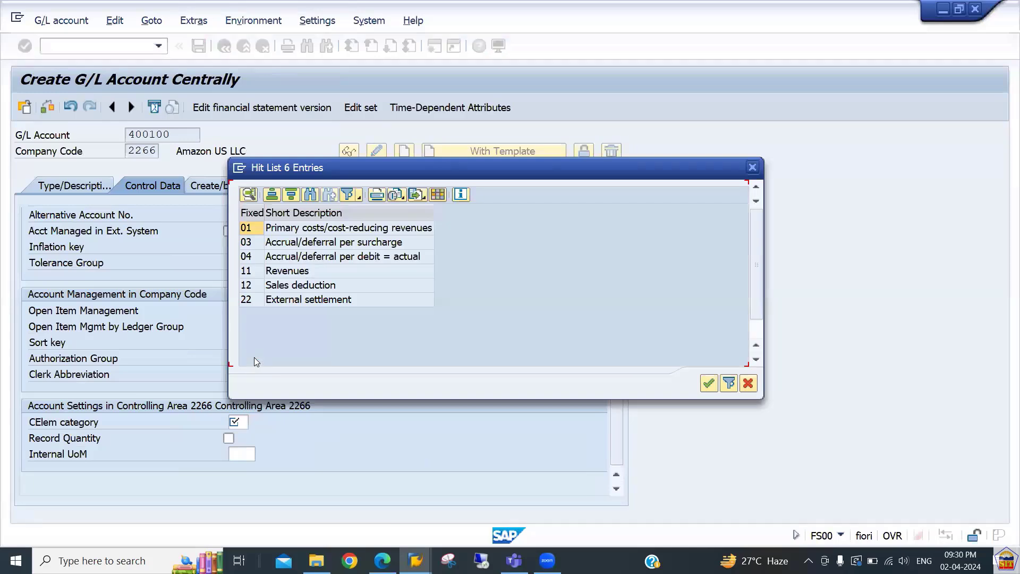
left_click(291, 235)
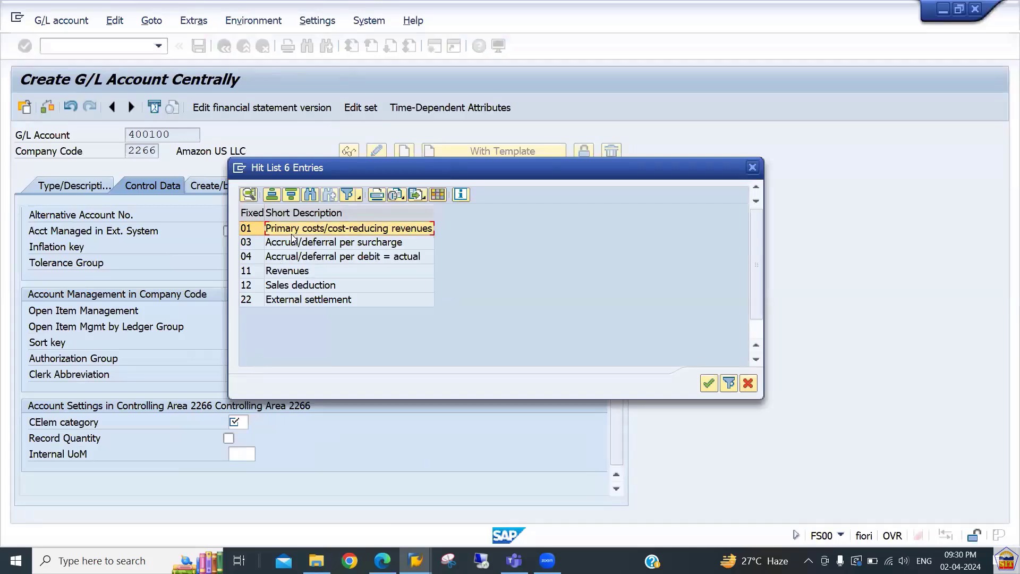
key("Down")
key("Down")
key("Down")
key("Up")
key("Up")
key("Up")
key("Return")
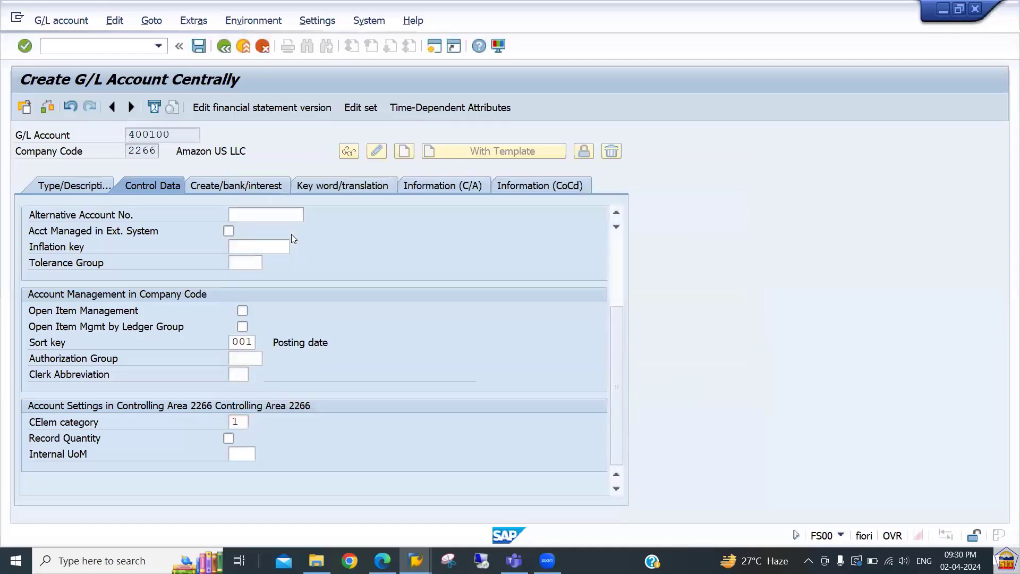
Assign field status group G004 Cost accounts to account 400100, save the account and display its type and description data.
left_click(236, 187)
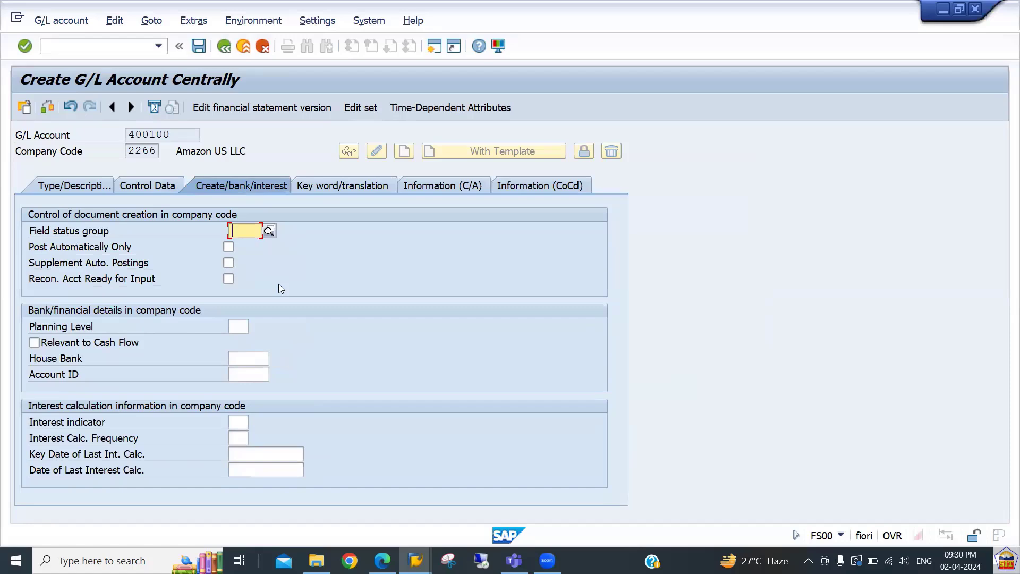
left_click(269, 231)
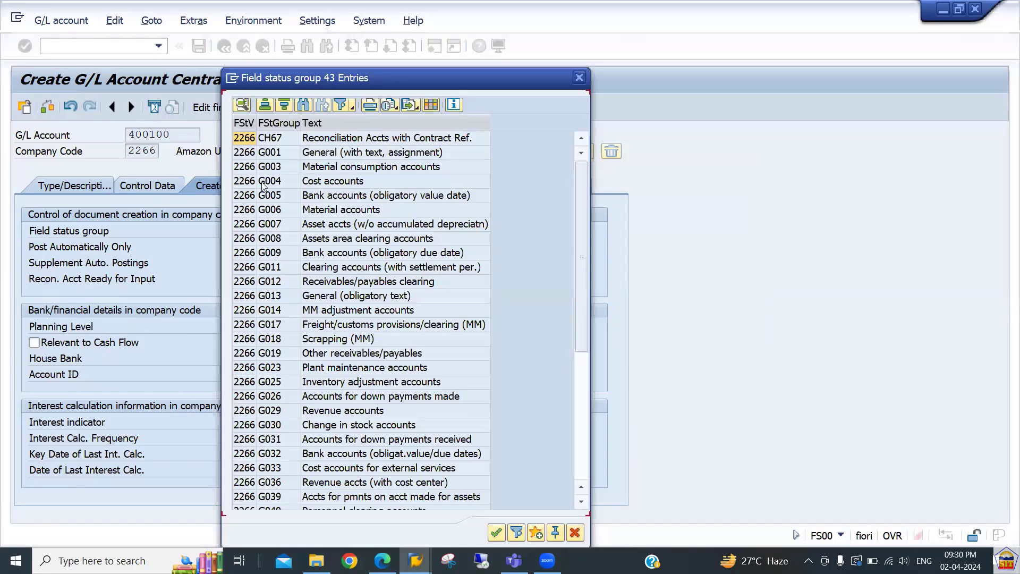
left_click(267, 183)
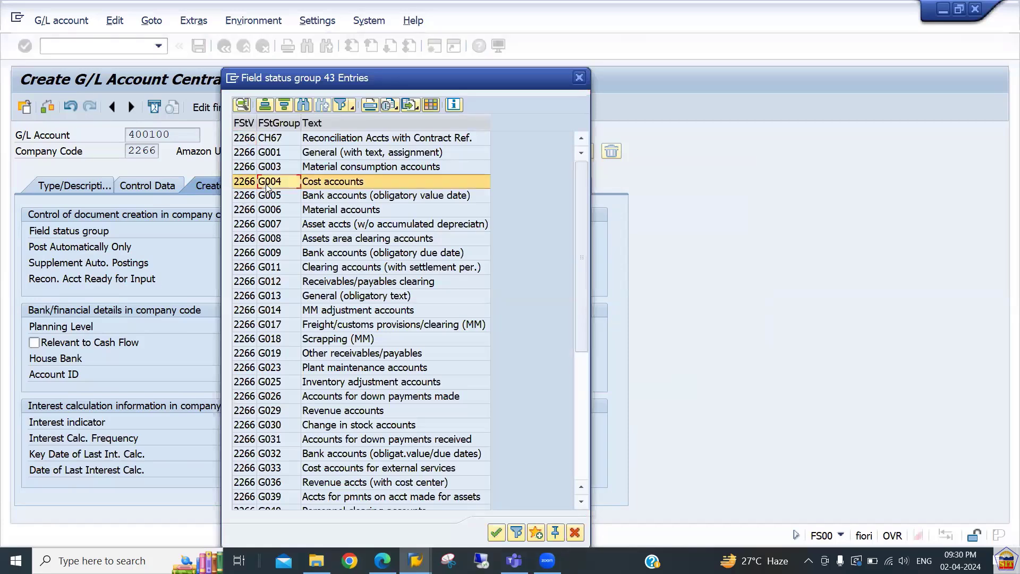
double_click(289, 182)
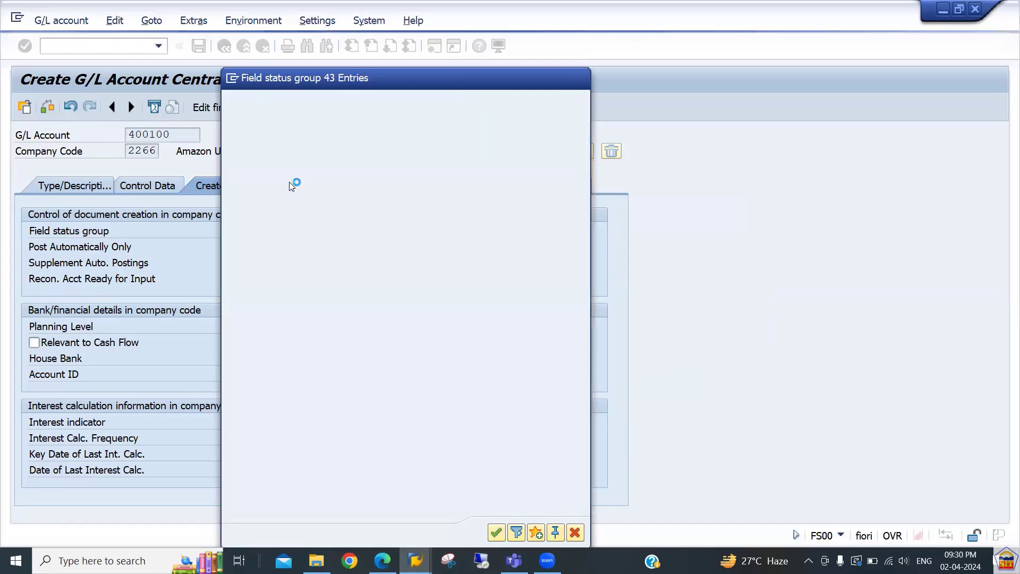
key("Return")
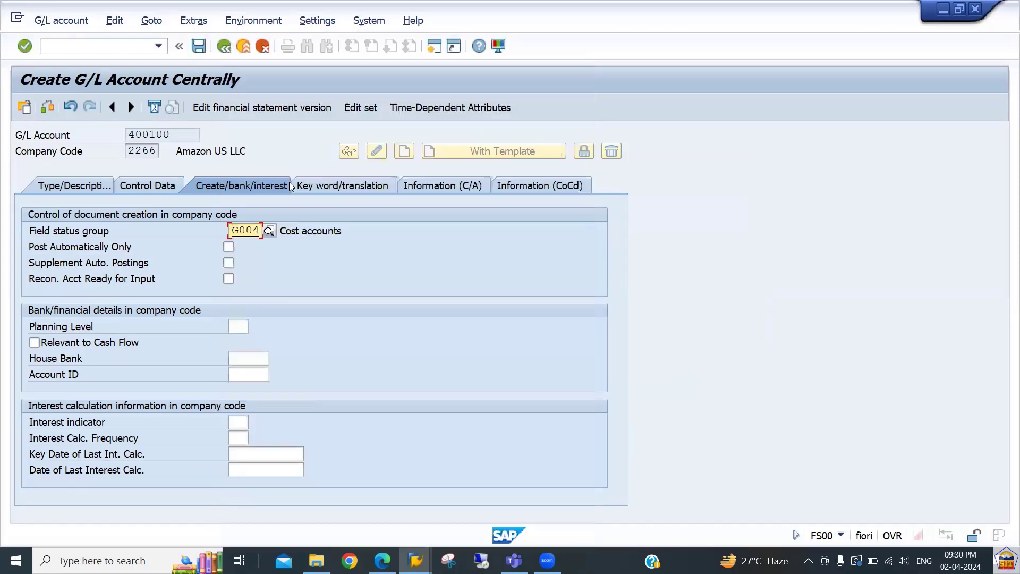
key("ctrl+s")
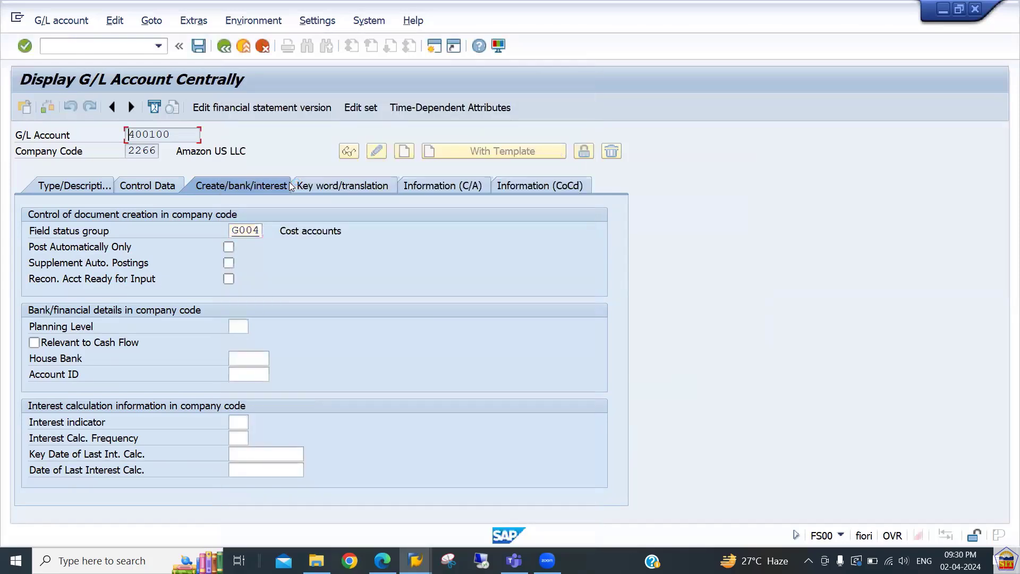
left_click(53, 189)
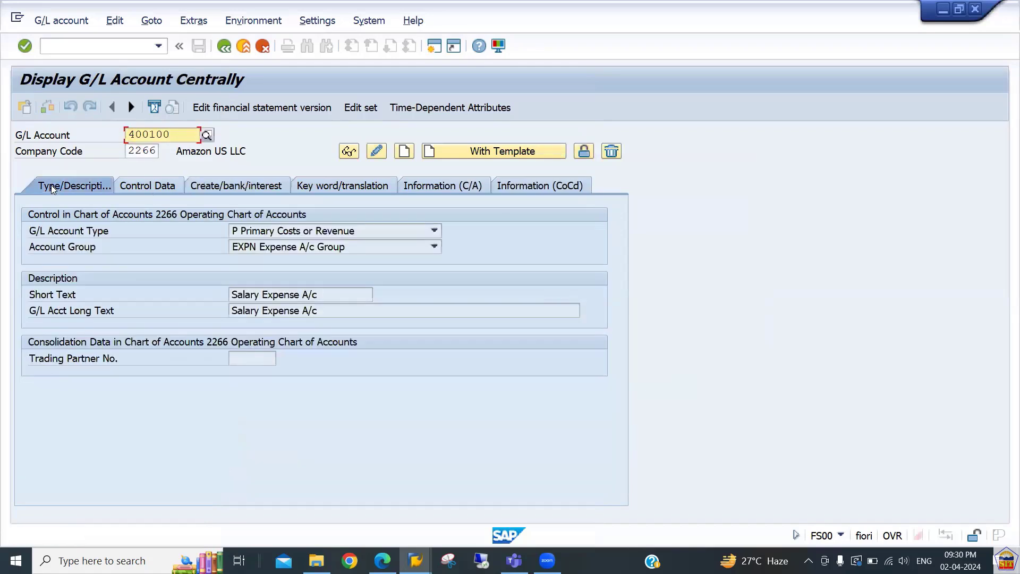
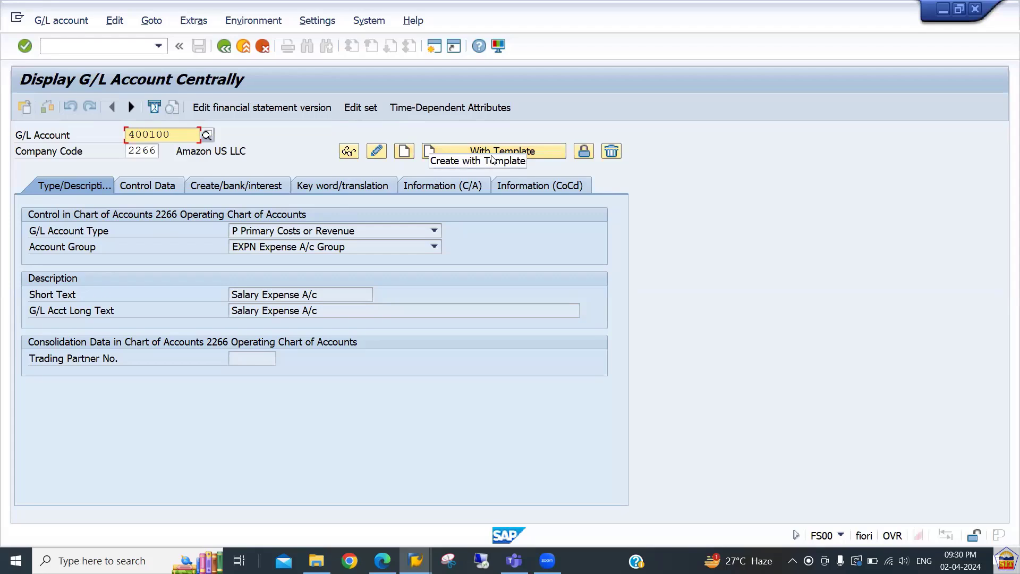
Start creating G/L account 400200 in company code 2266, using account 400100 of company code 2266 as the template.
left_click(189, 134)
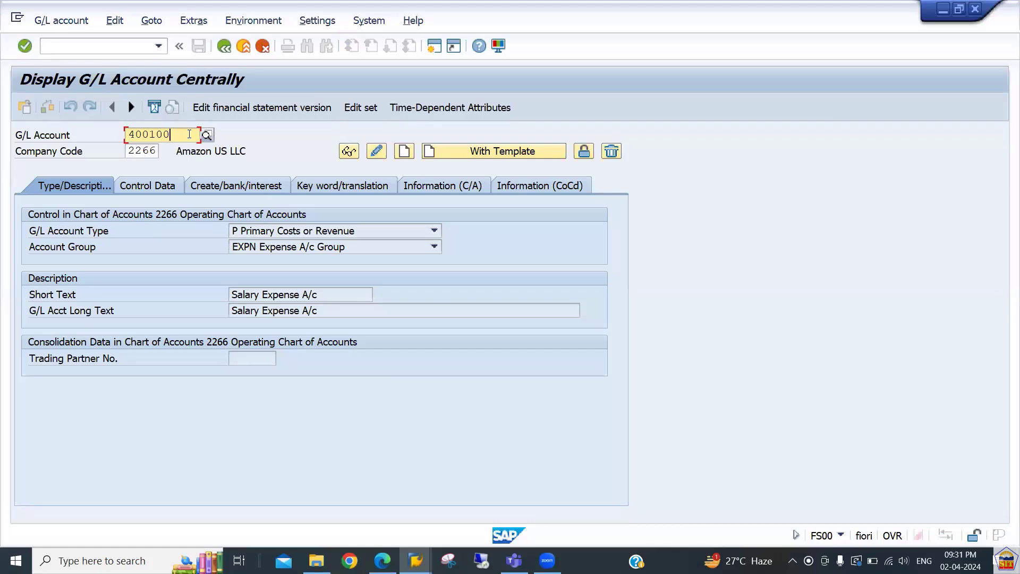
key("BackSpace")
key("BackSpace")
key("BackSpace")
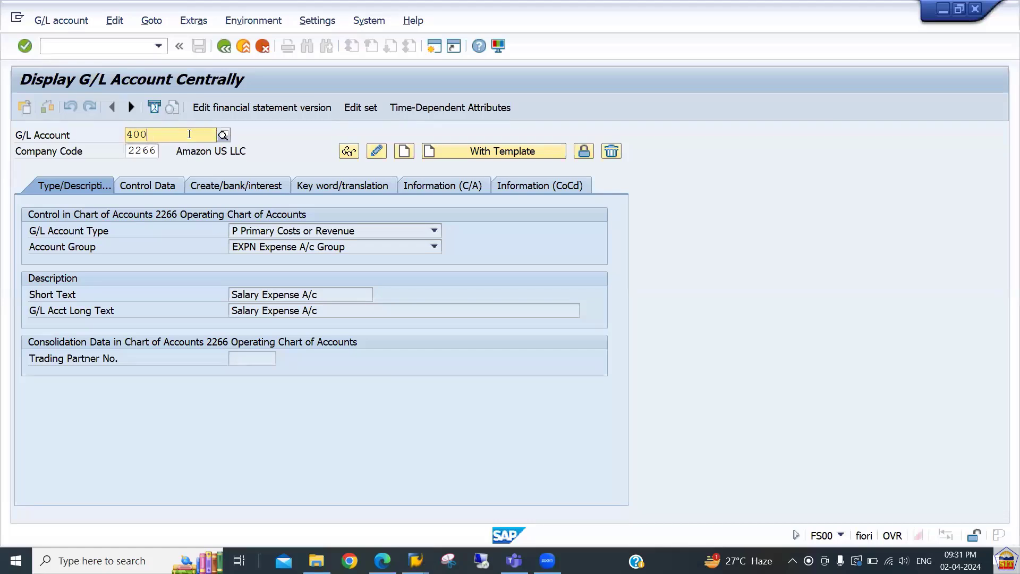
type("200")
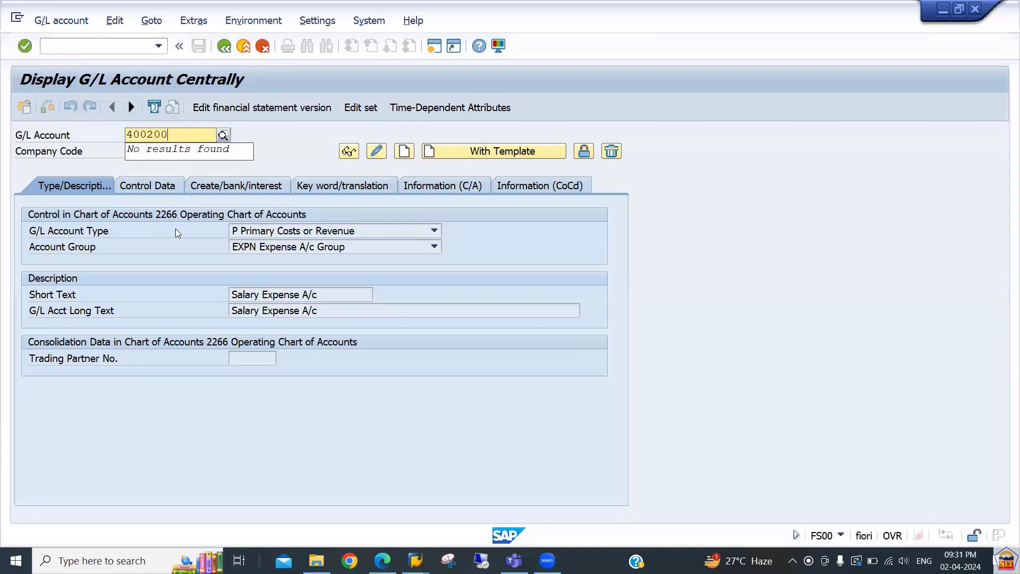
key("Return")
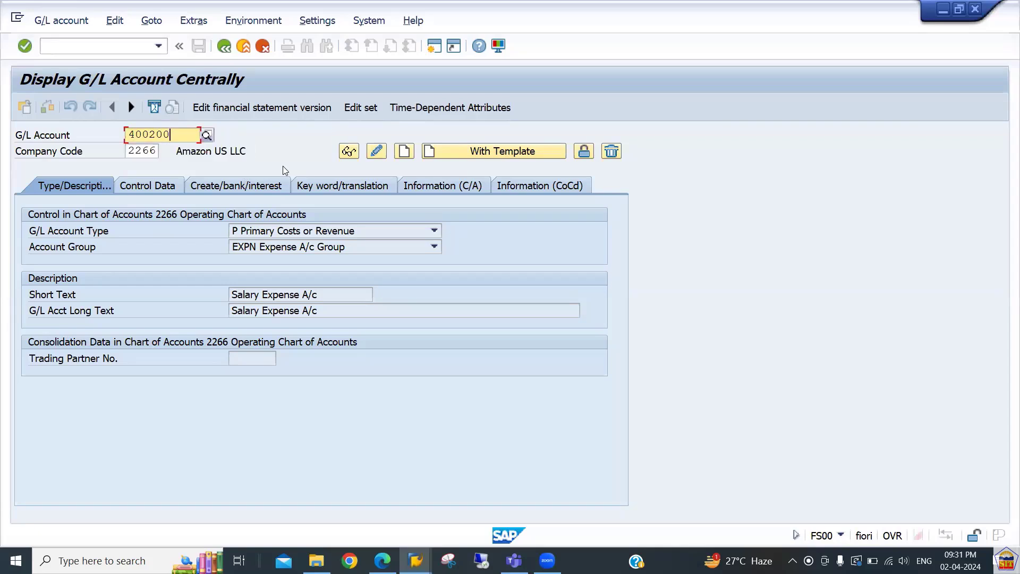
left_click(485, 153)
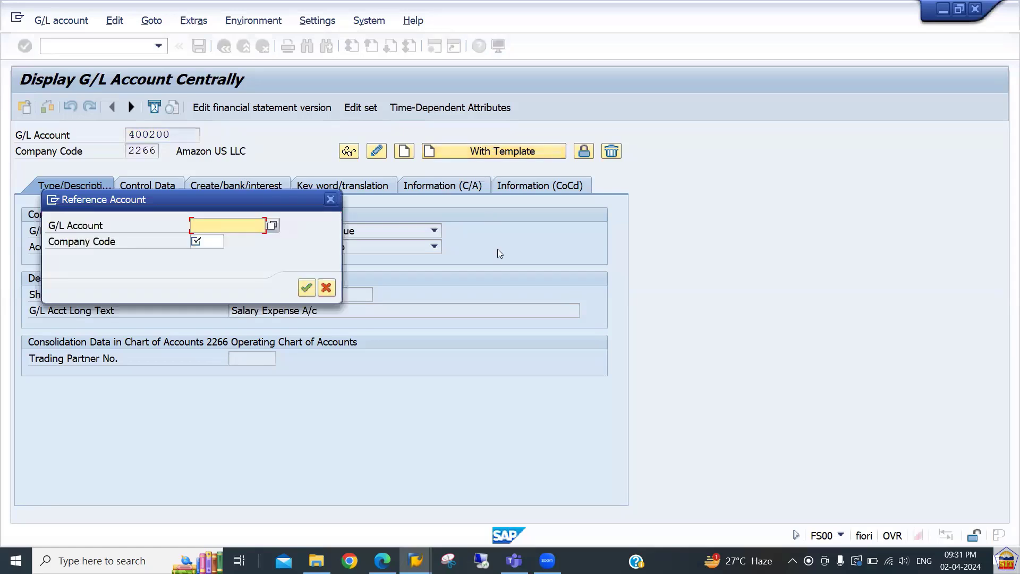
type("400100")
key("Tab")
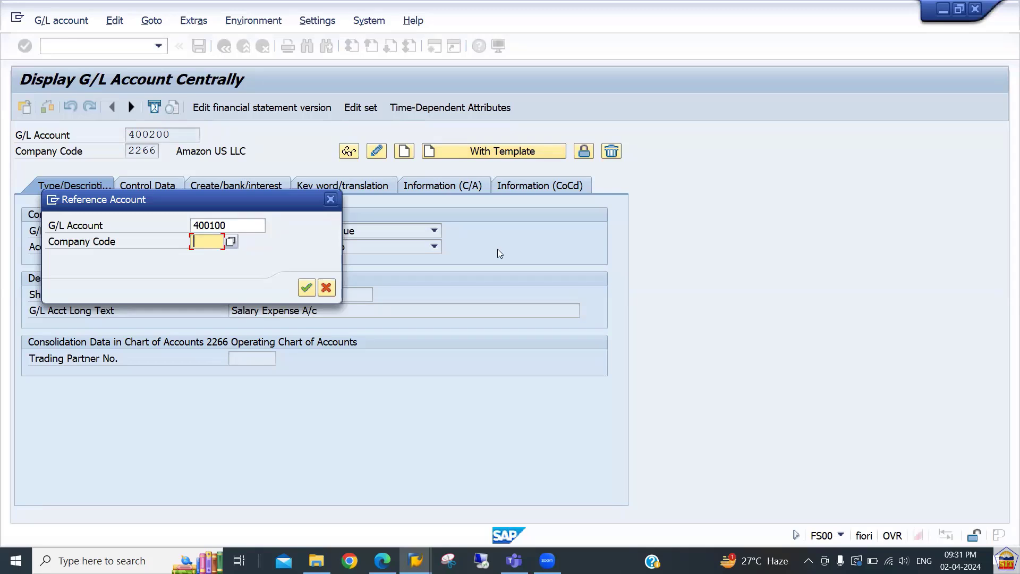
type("2266")
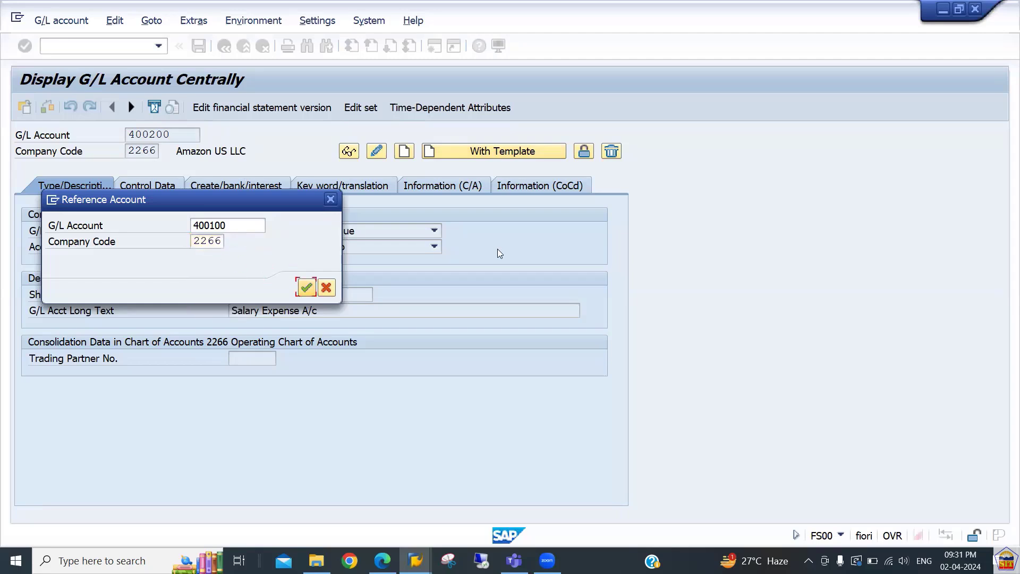
key("Return")
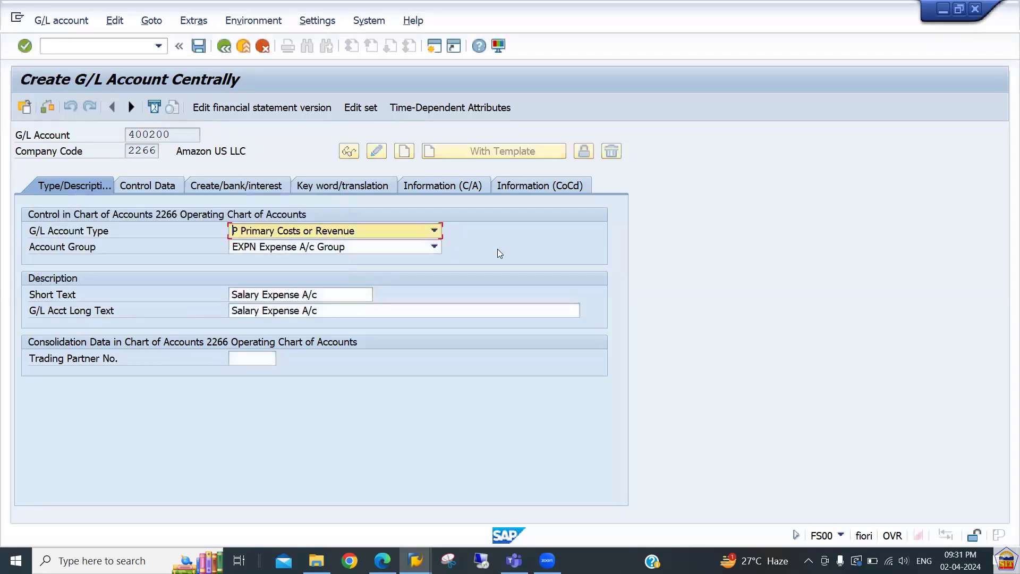
Review the type, description, control and document creation data copied from the template into account 400200.
left_click(167, 188)
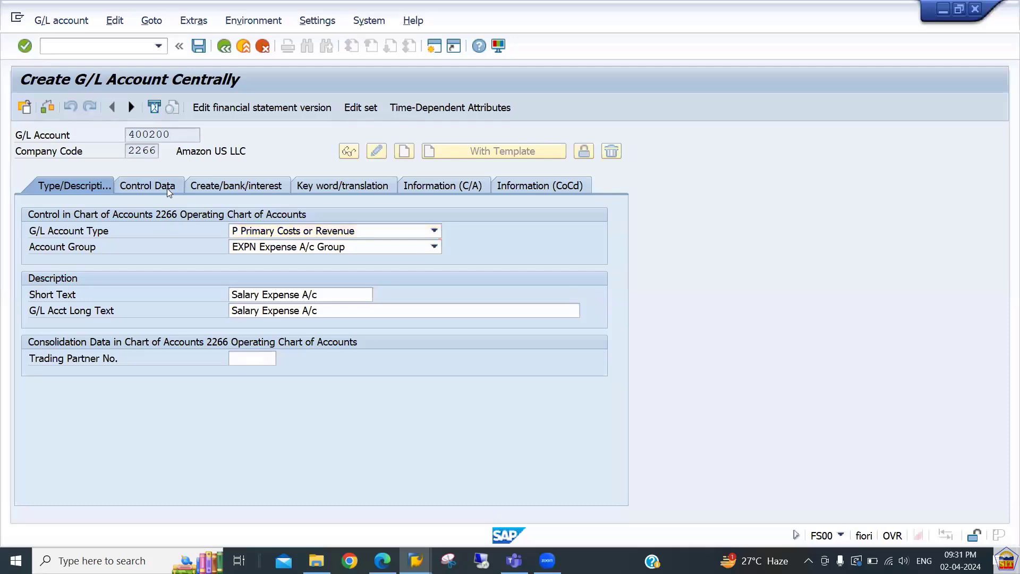
left_click(222, 189)
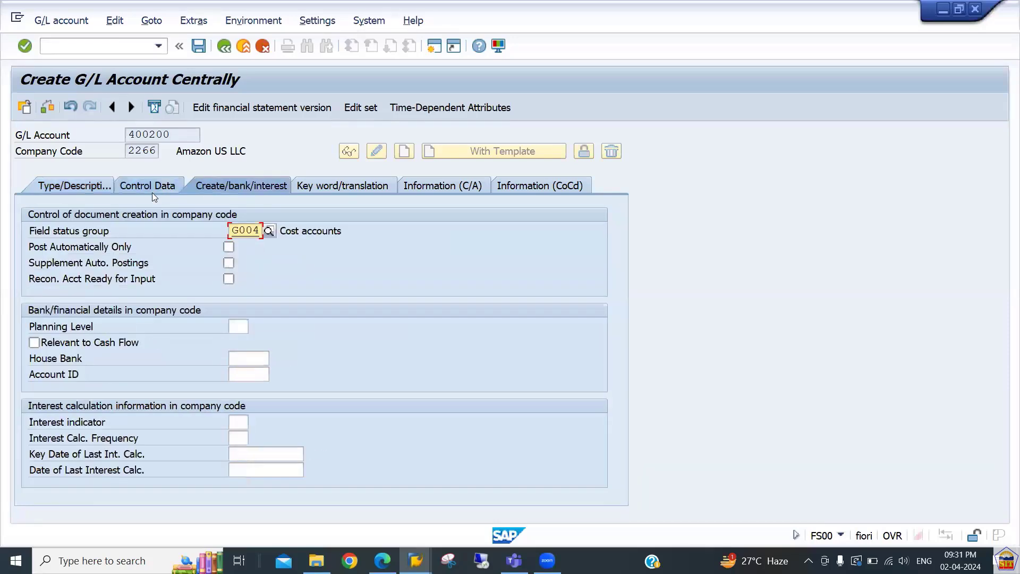
left_click(153, 187)
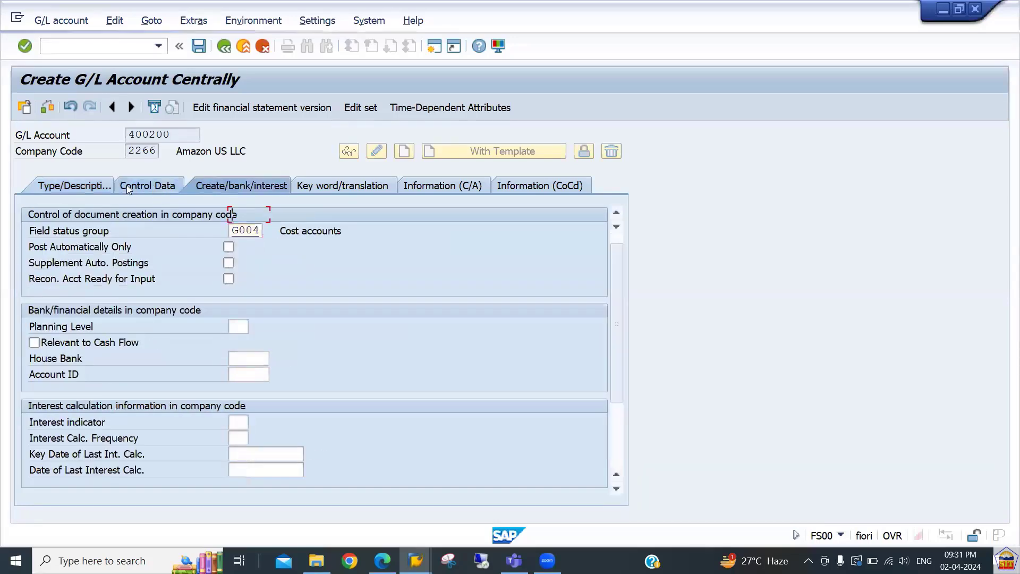
left_click(100, 187)
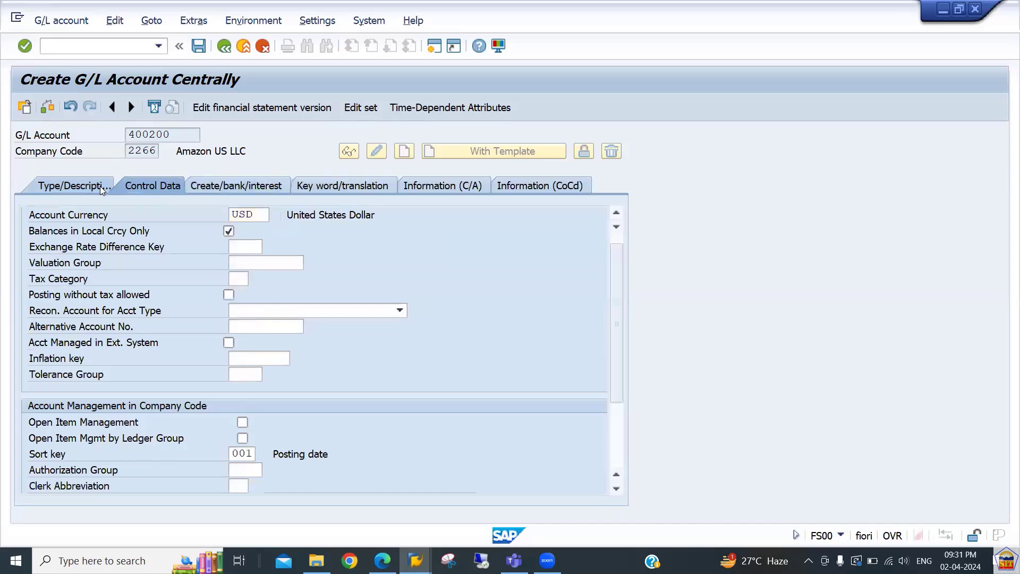
left_click(158, 187)
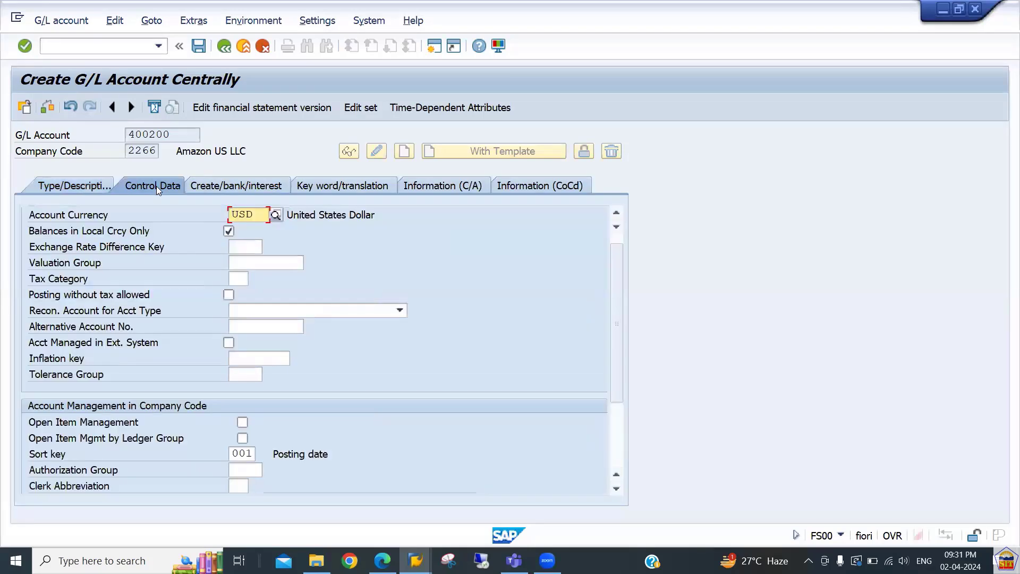
left_click(218, 187)
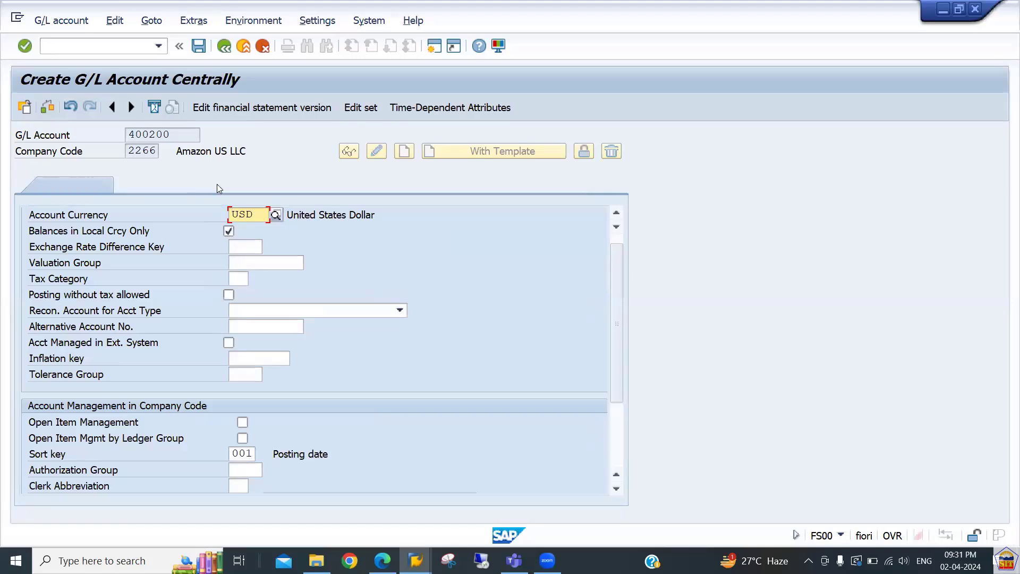
left_click(86, 186)
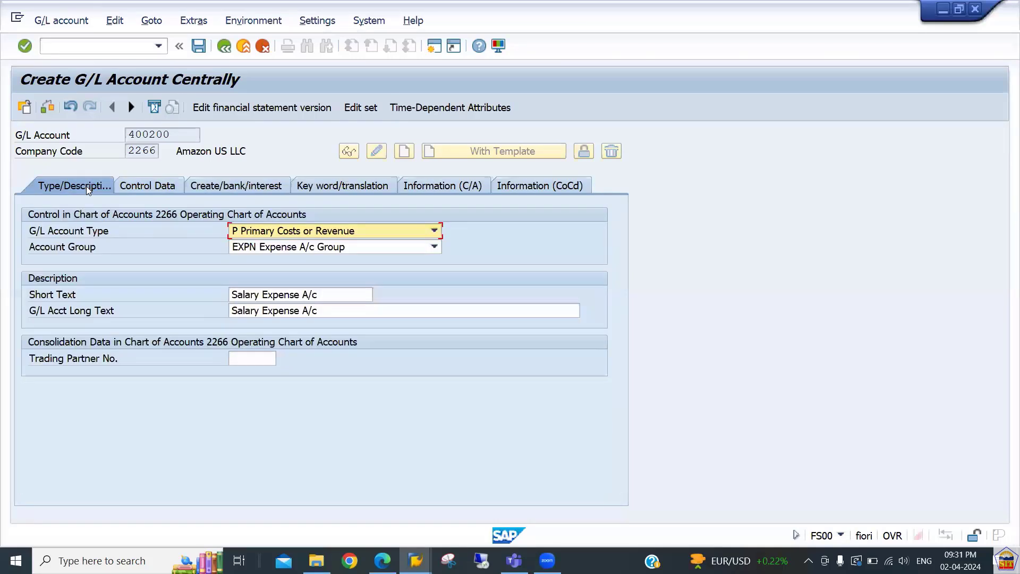
left_click(132, 188)
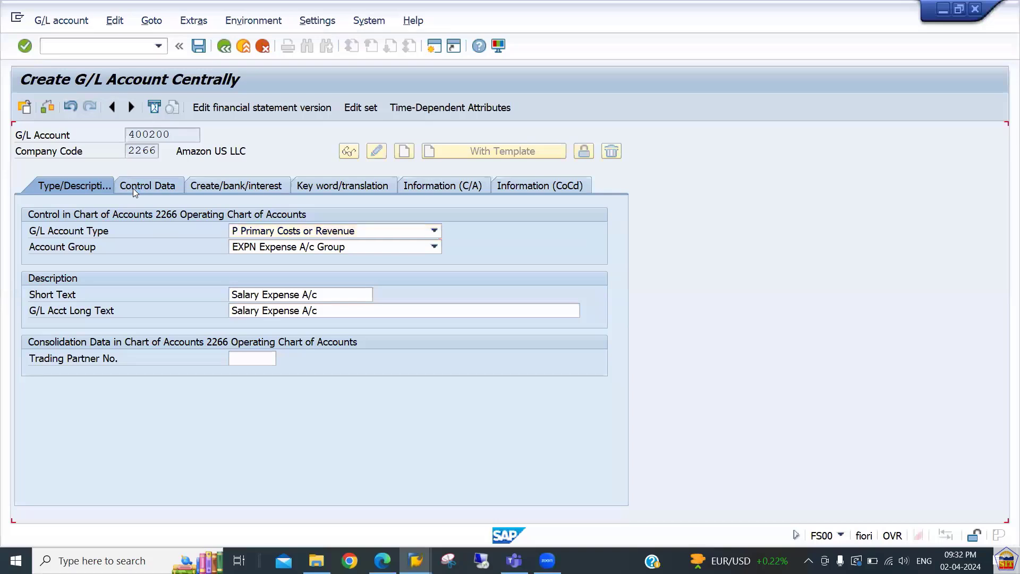
left_click(223, 183)
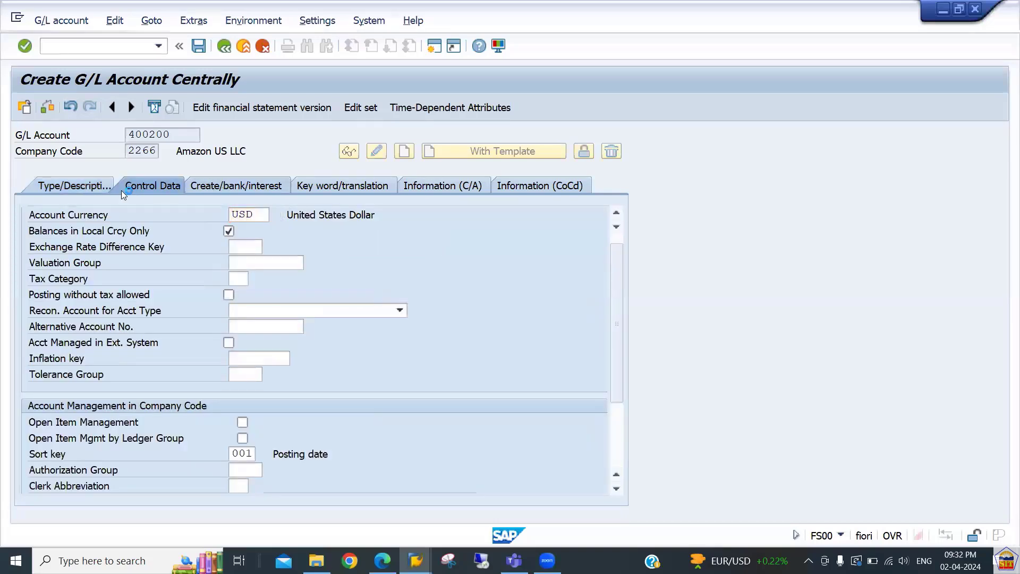
left_click(86, 187)
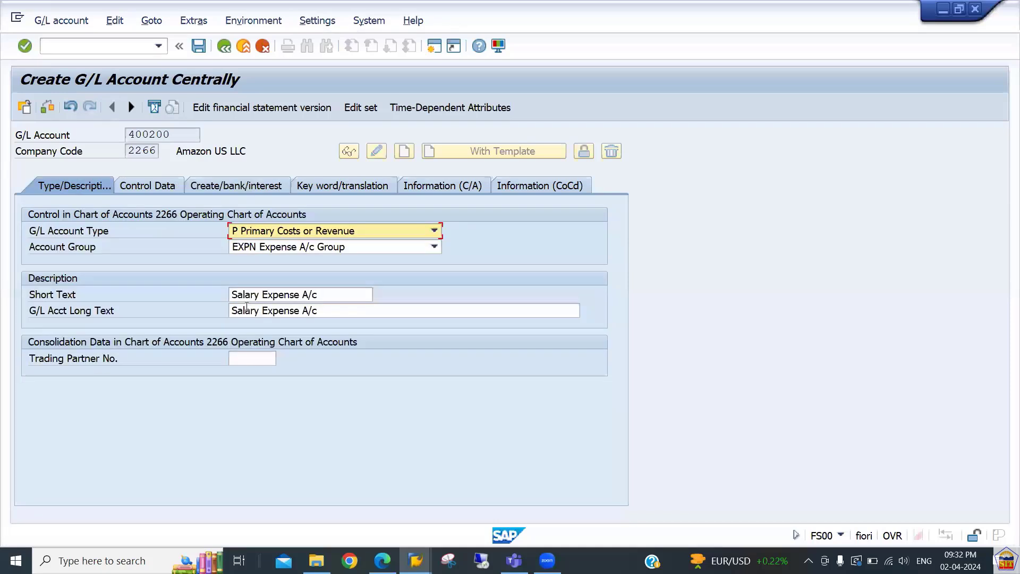
Replace the short text of the new G/L account with "Wage A/c".
left_click(322, 300)
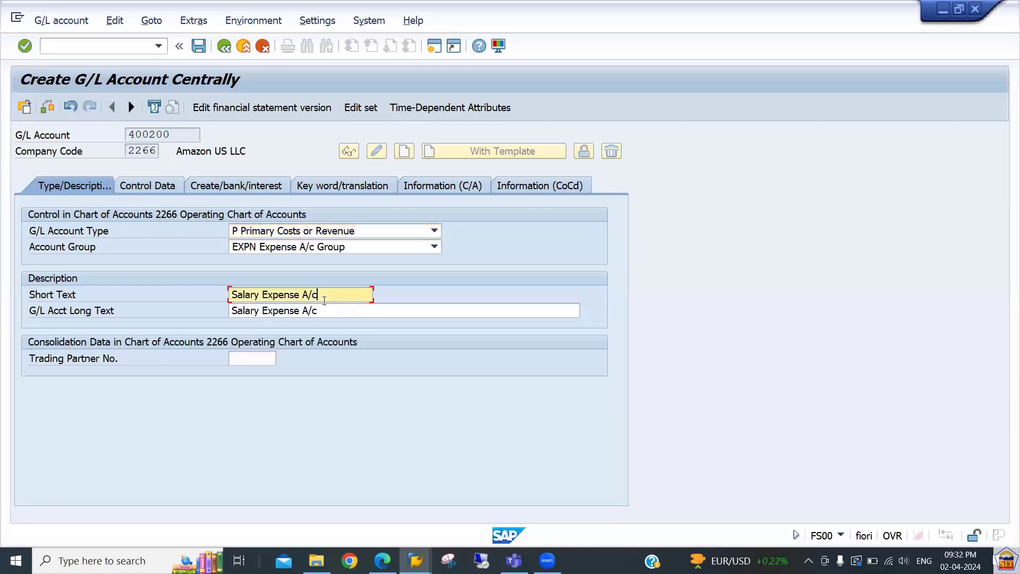
key("ctrl+a")
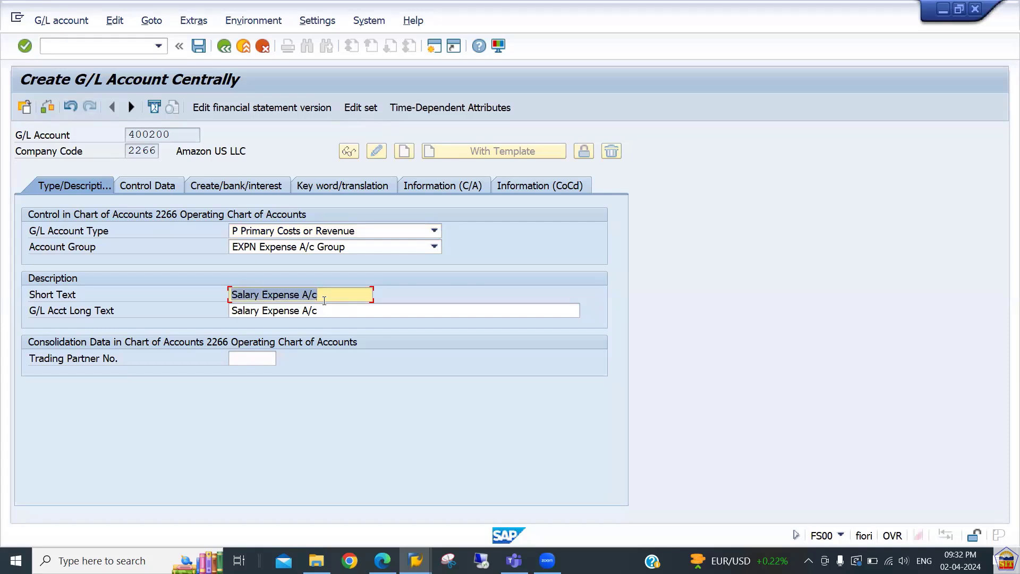
type("Wa")
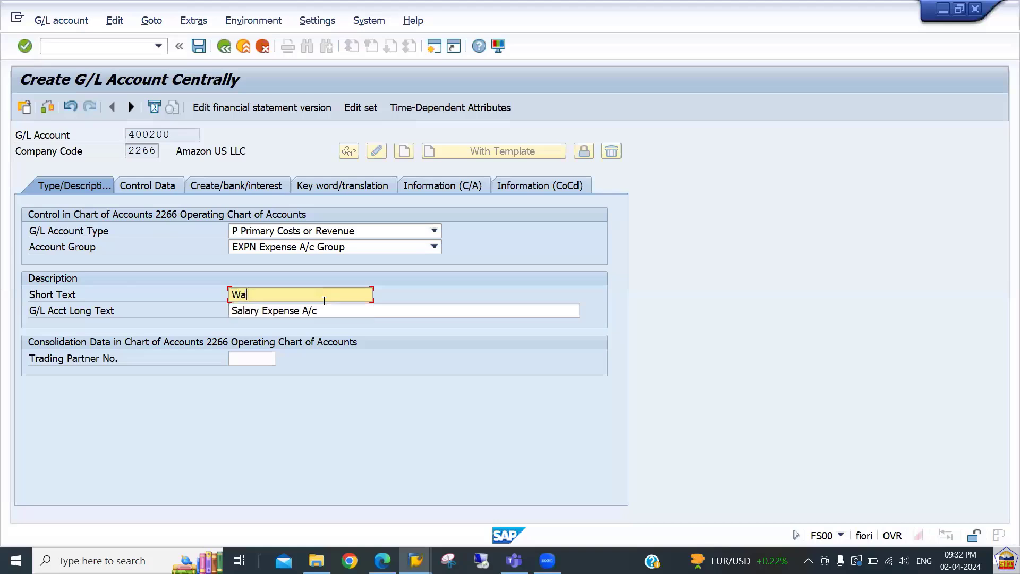
type("geExp")
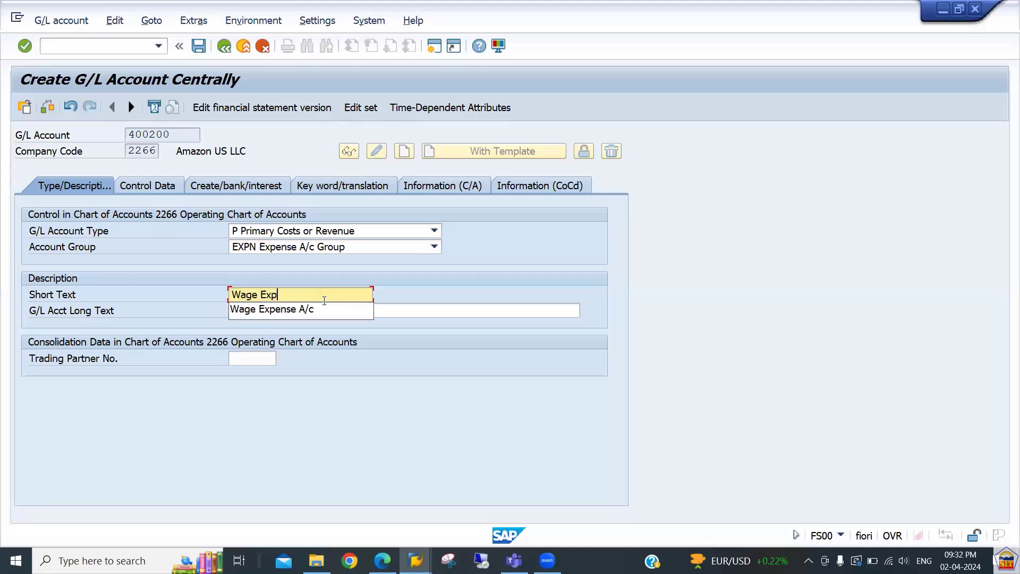
key("BackSpace")
key("BackSpace")
key("BackSpace")
type("A/c")
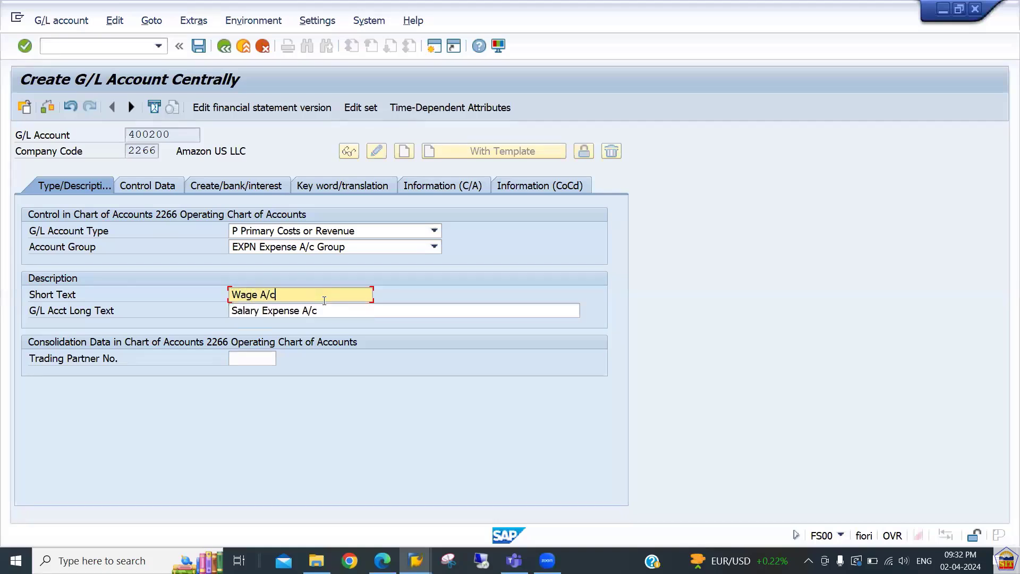
Copy the short text "Wage A/c" into the G/L account long text, replacing its whole content.
key("shift+Home")
key("ctrl+c")
key("Tab")
key("ctrl+v")
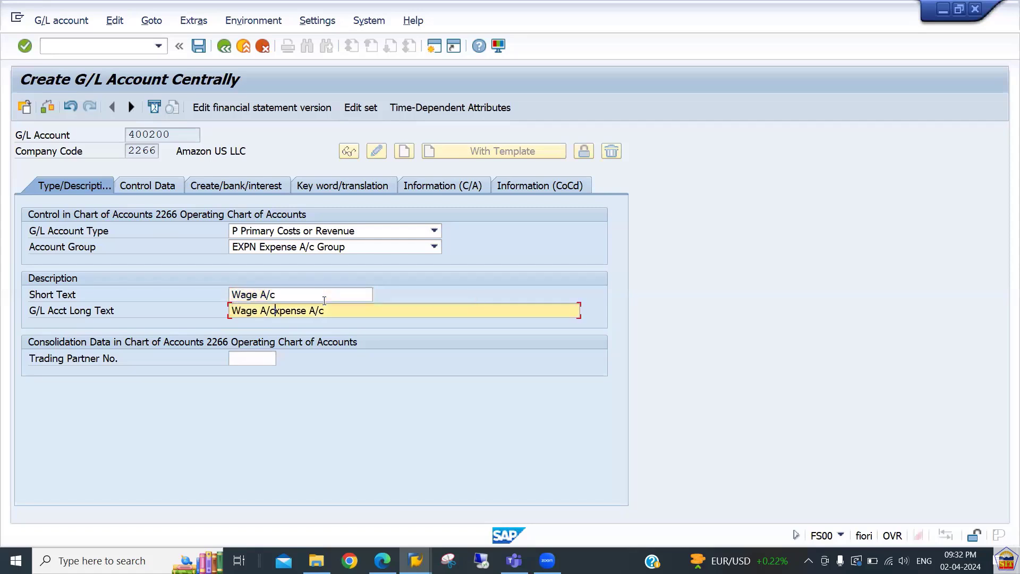
key("shift+End")
key("Delete")
Go through the account's control data and its create/bank/interest data, and save the new G/L account.
left_click(169, 188)
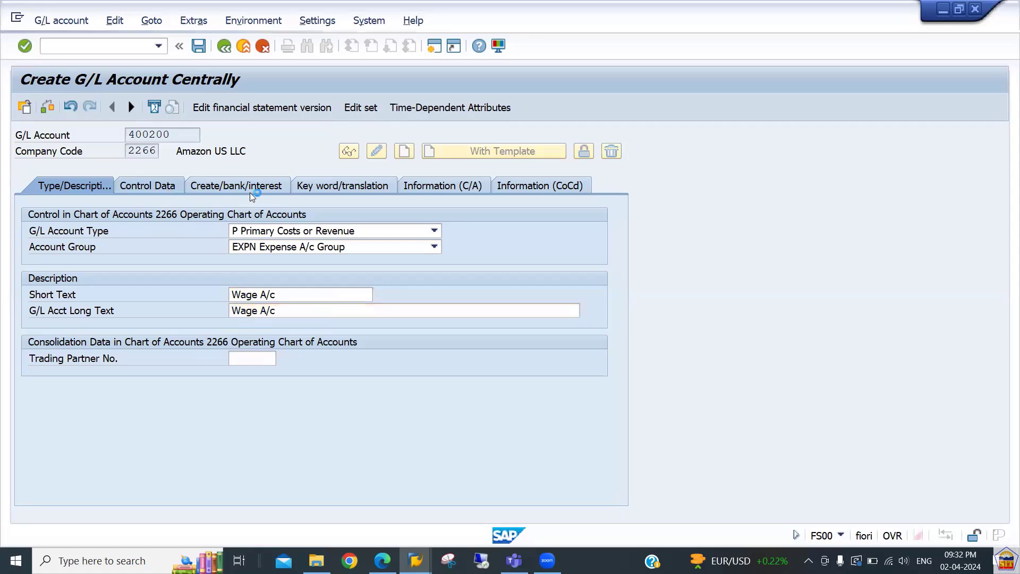
left_click(255, 190)
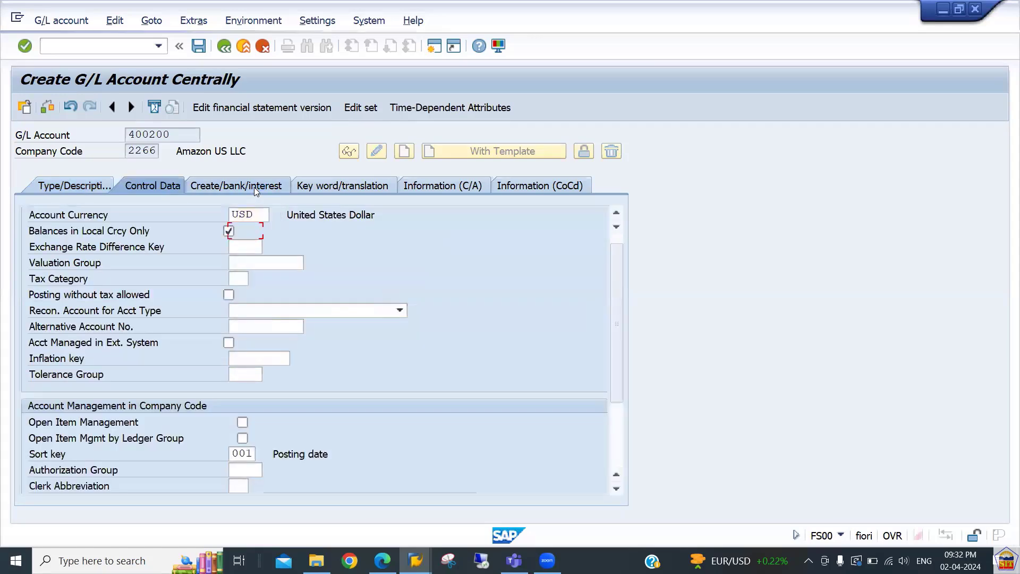
key("ctrl+s")
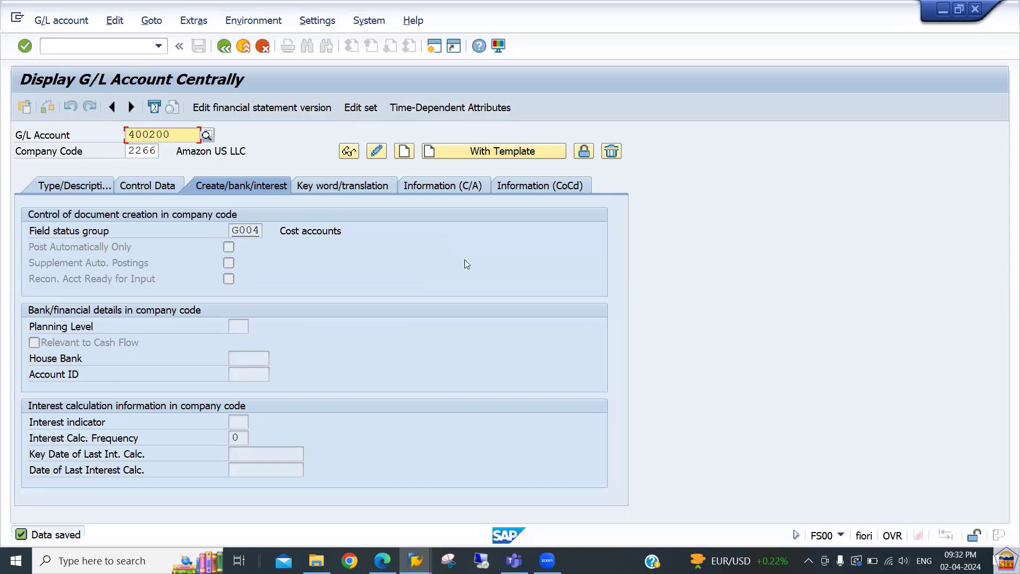
Block the wage G/L account for posting in the company code and save the block.
left_click(588, 157)
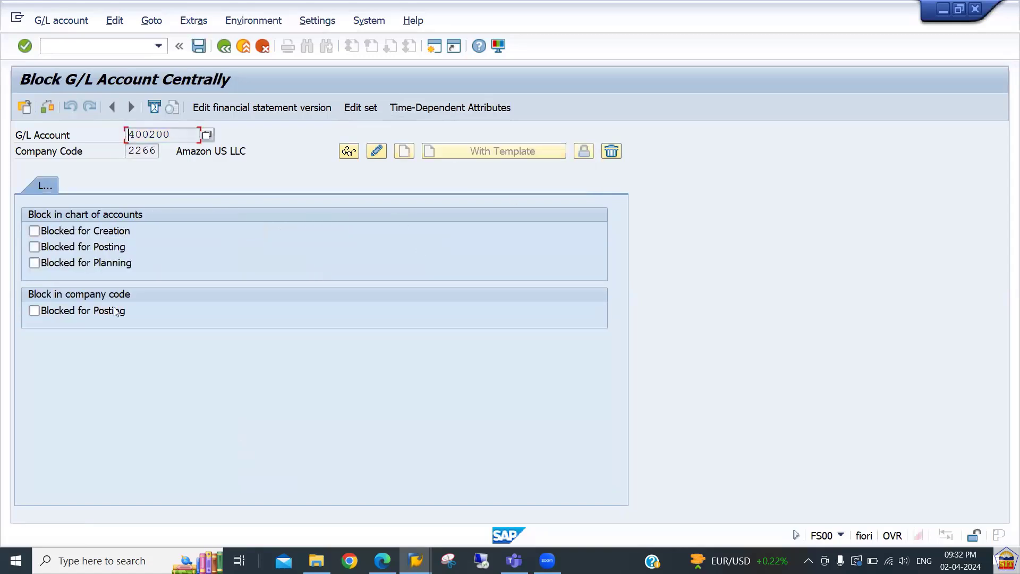
left_click(53, 316)
left_click(199, 47)
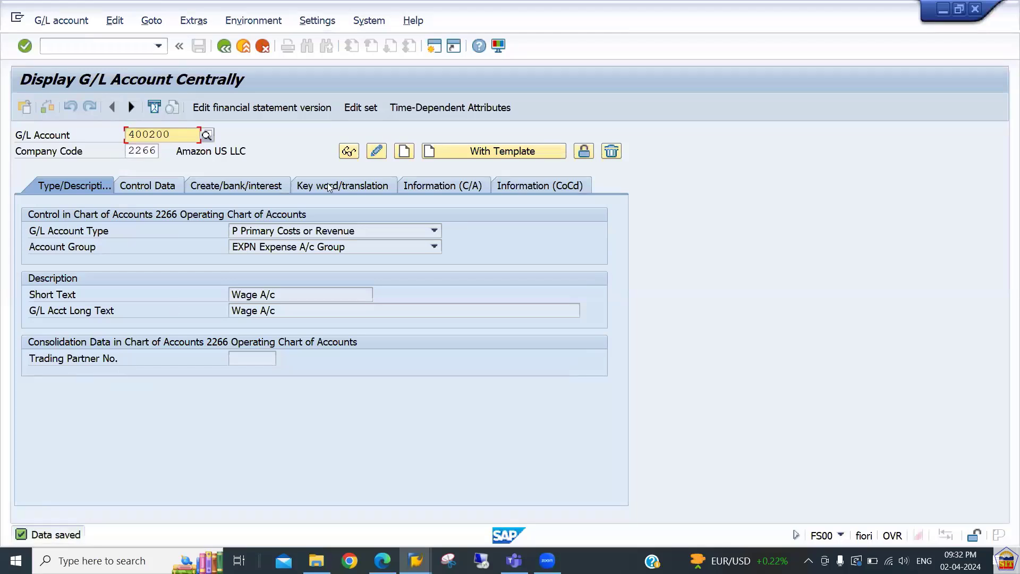
Remove the company-code posting block from the wage G/L account and save.
left_click(583, 153)
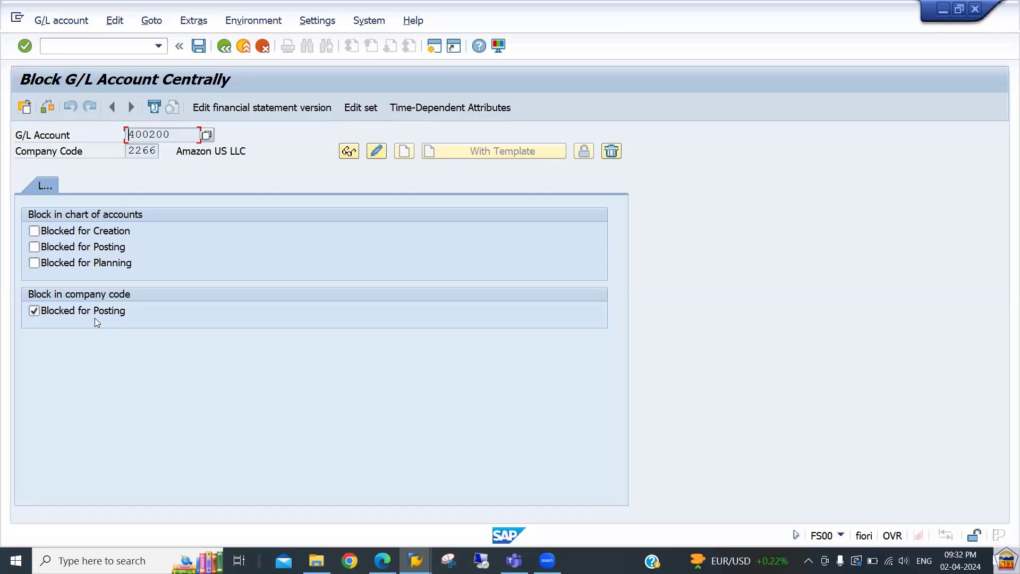
left_click(74, 311)
key("ctrl+s")
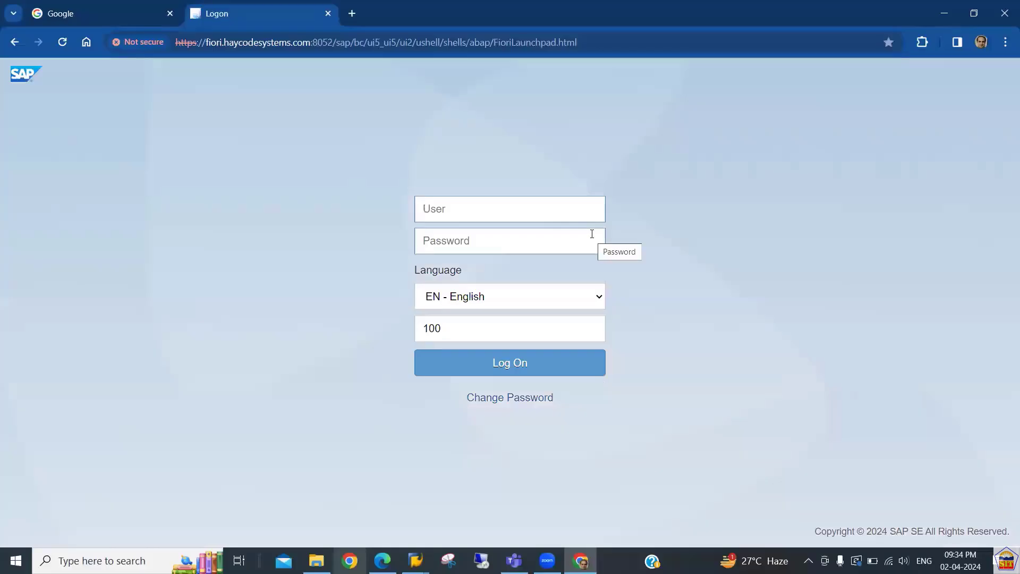
Log on to the SAP Fiori launchpad in the browser with the user name and the account password.
type("jite")
key("Tab")
type("••••••••••")
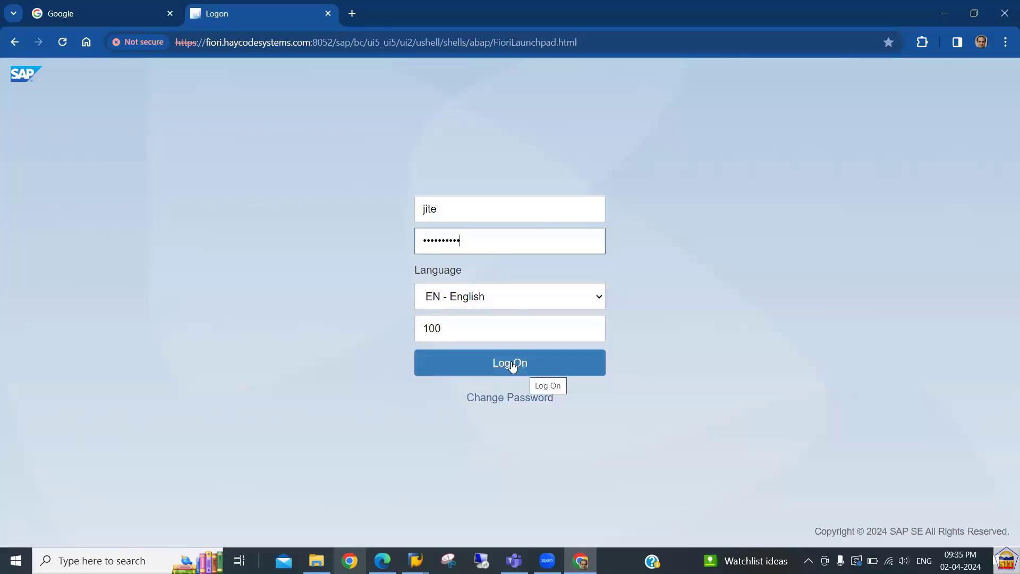
left_click(512, 364)
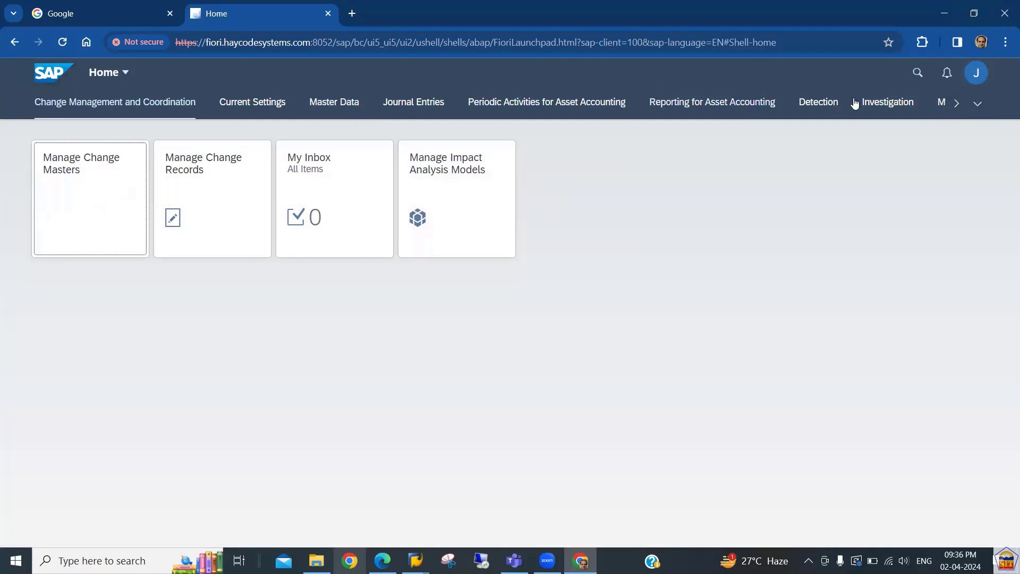
Open the launchpad's user settings and look at the Default Values section.
left_click(982, 79)
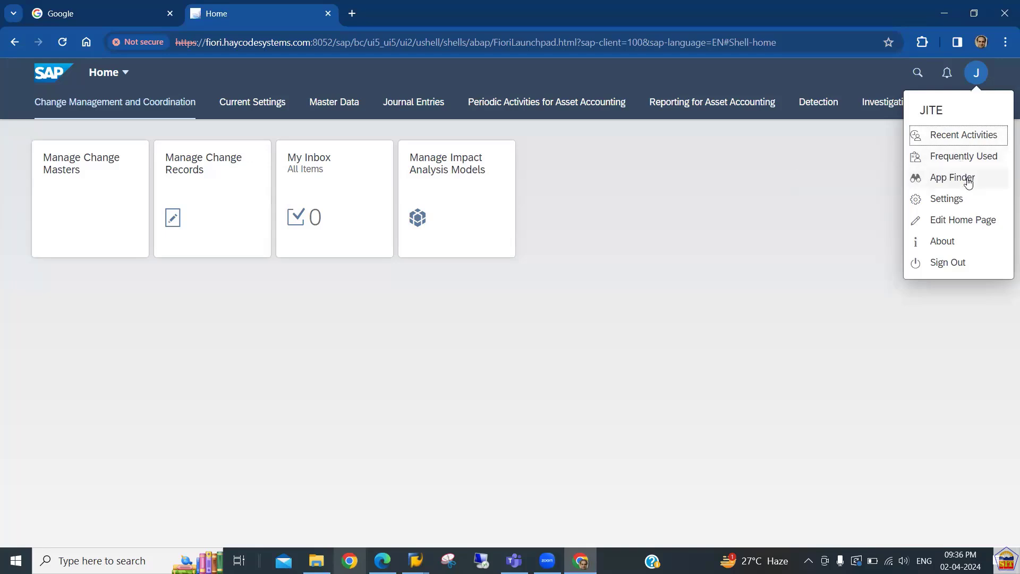
left_click(954, 202)
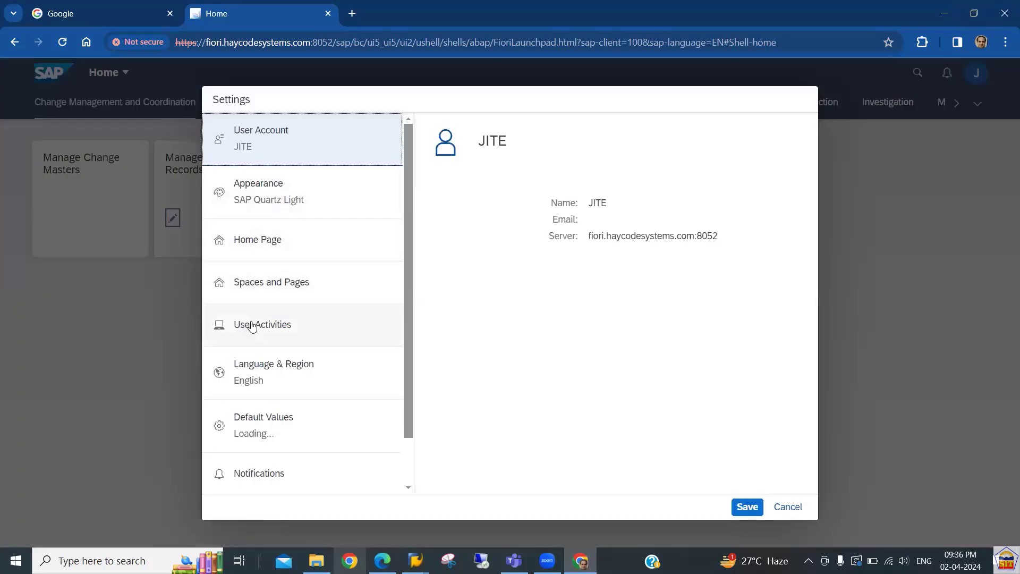
left_click(269, 419)
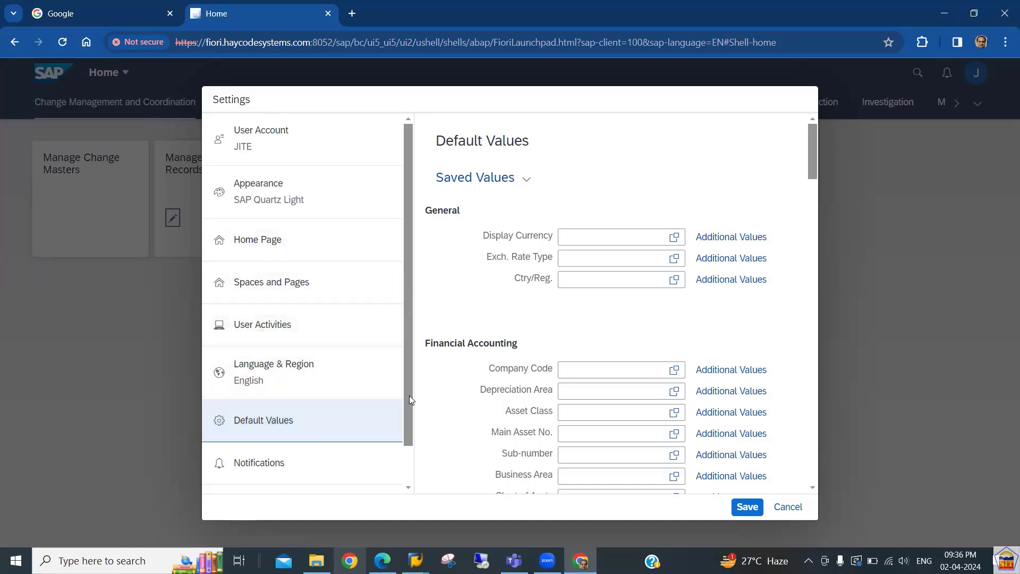
scroll(409, 400, "down", 1)
Examine the date, time and decimal format choices under Language & Region, and close the settings without saving.
left_click(337, 333)
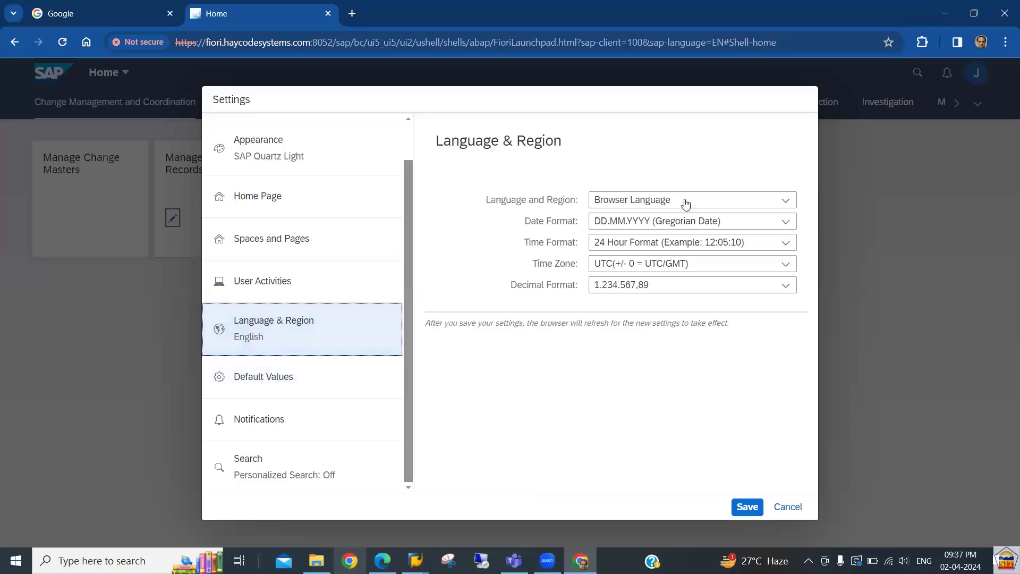
left_click(646, 224)
left_click(646, 224)
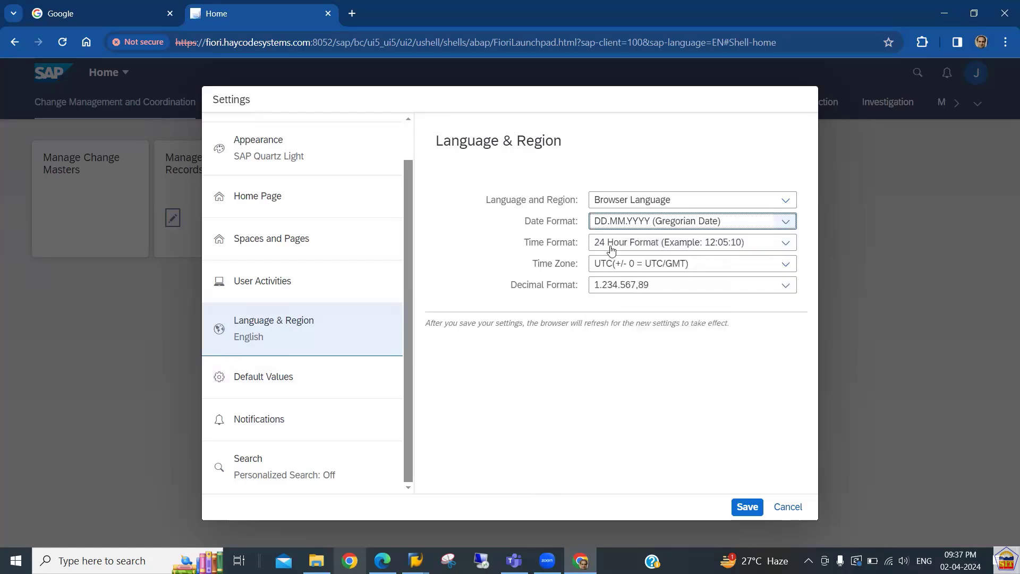
left_click(629, 246)
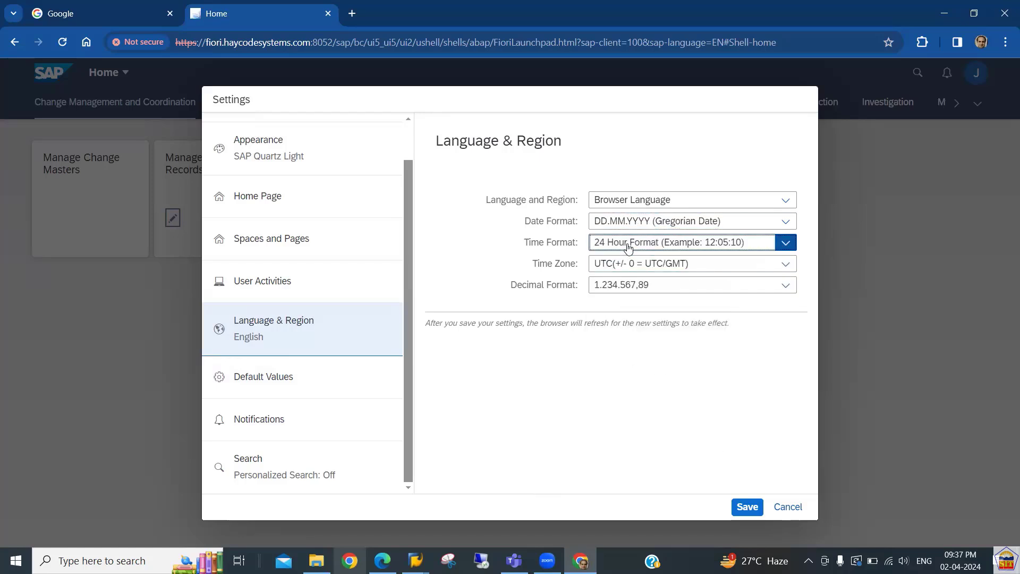
left_click(615, 262)
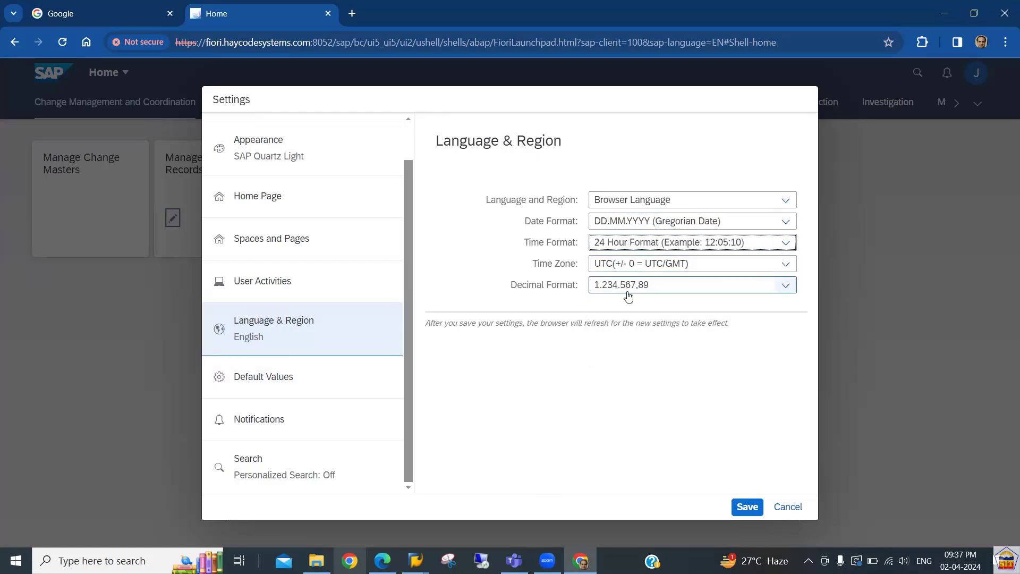
left_click(645, 285)
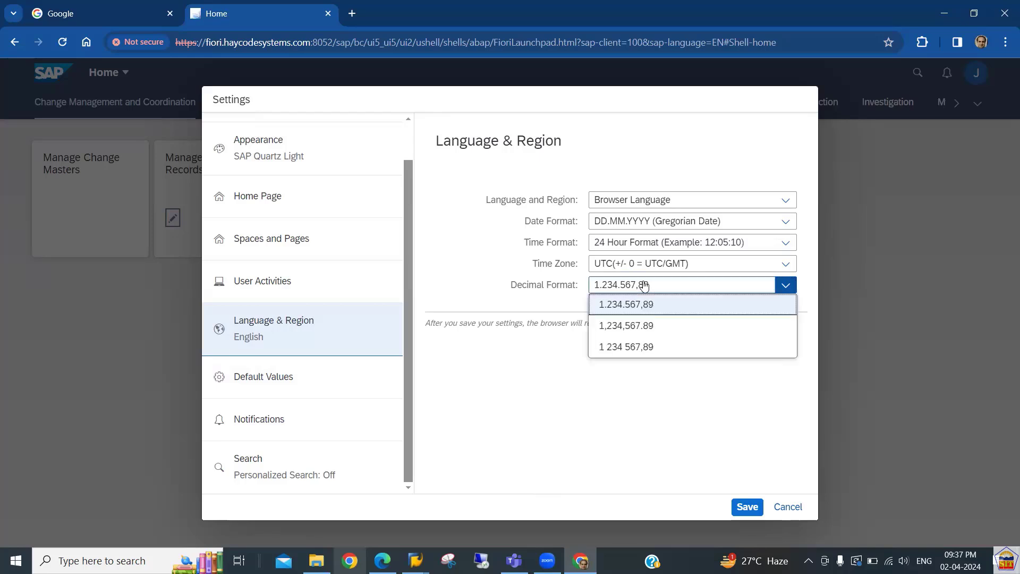
left_click(550, 361)
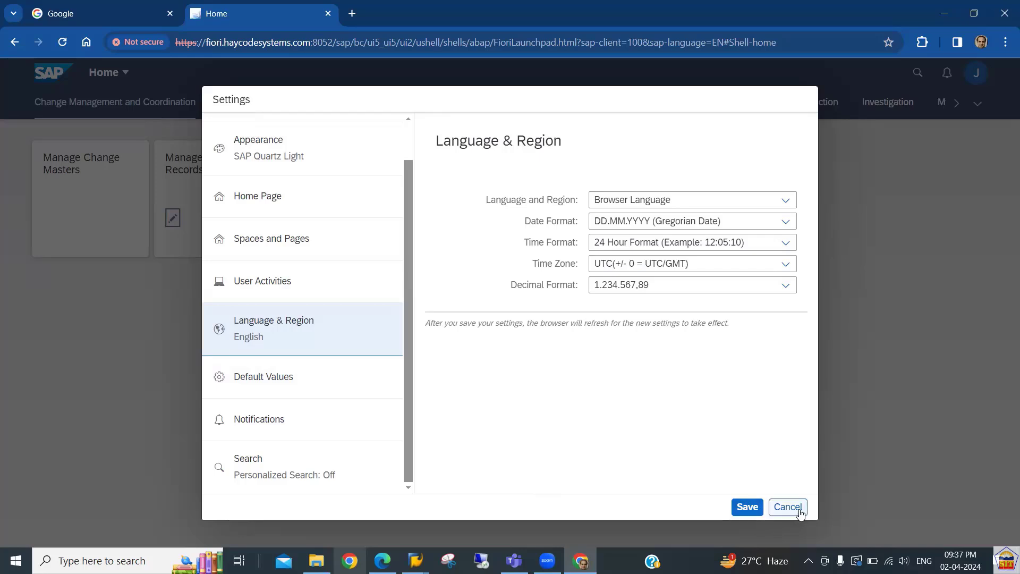
left_click(779, 512)
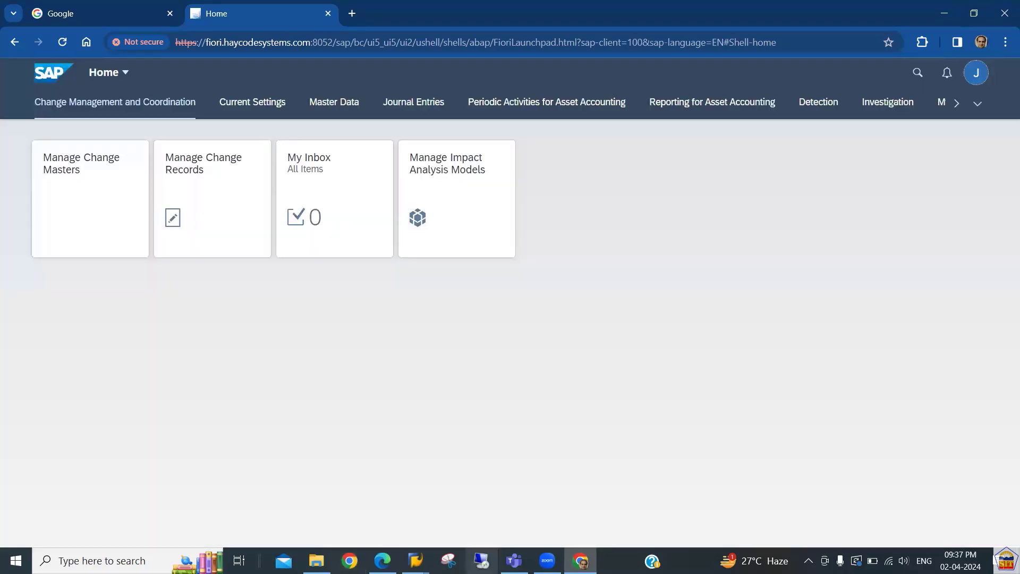
Switch to the G/L Account Groups window in SAP GUI and open the defaults of the own user profile.
left_click(415, 561)
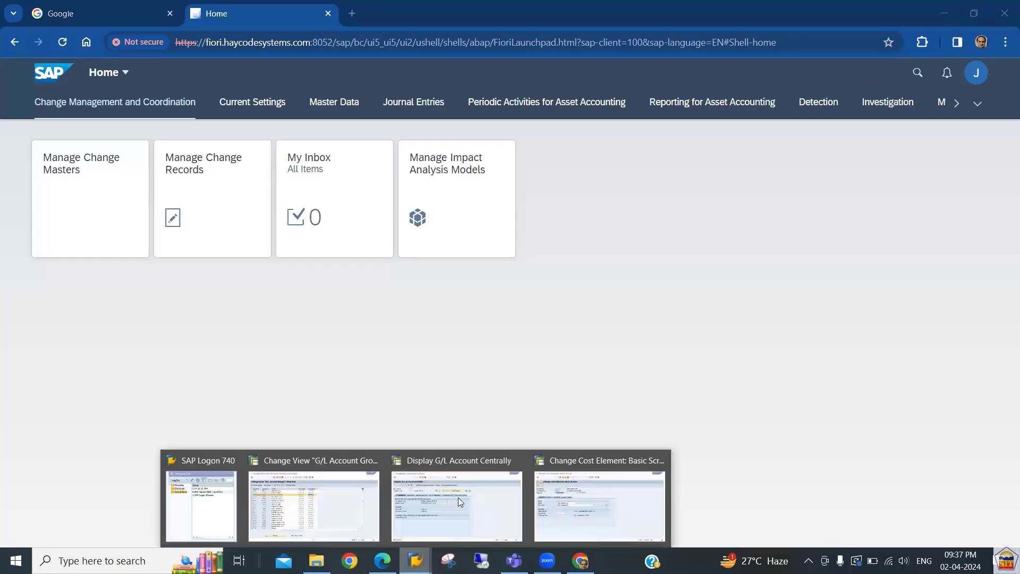
left_click(330, 501)
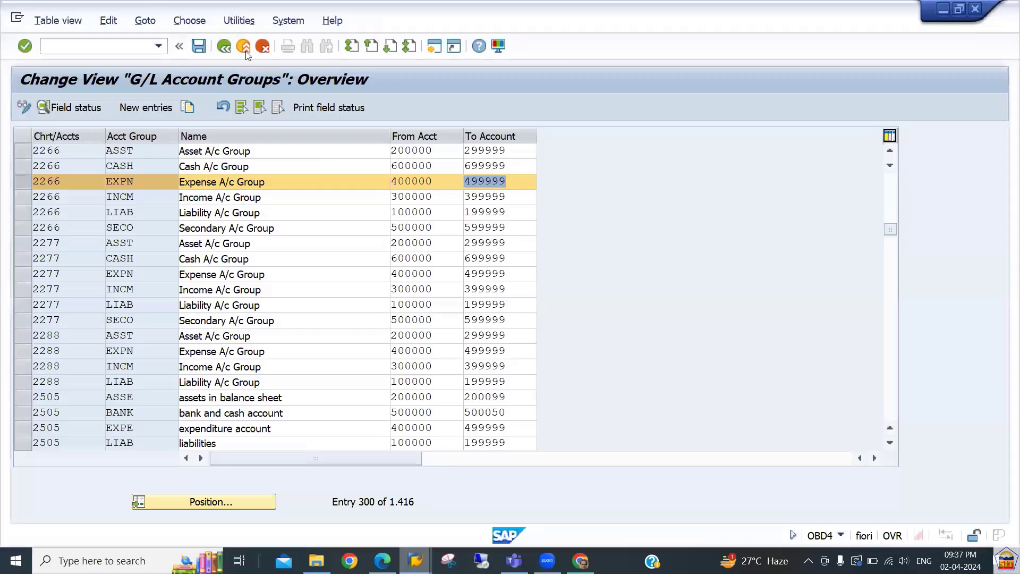
left_click(242, 23)
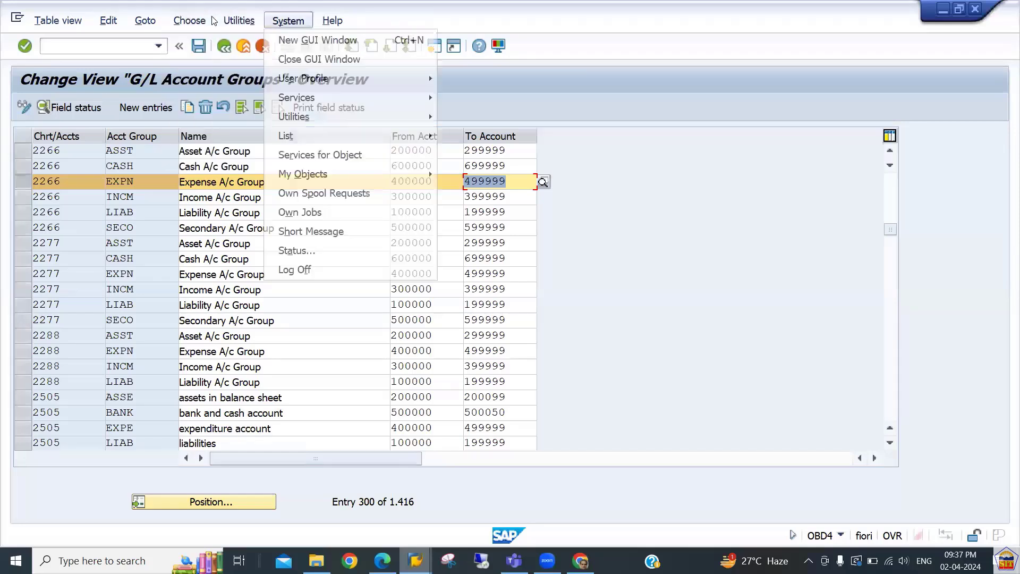
mouse_move(338, 81)
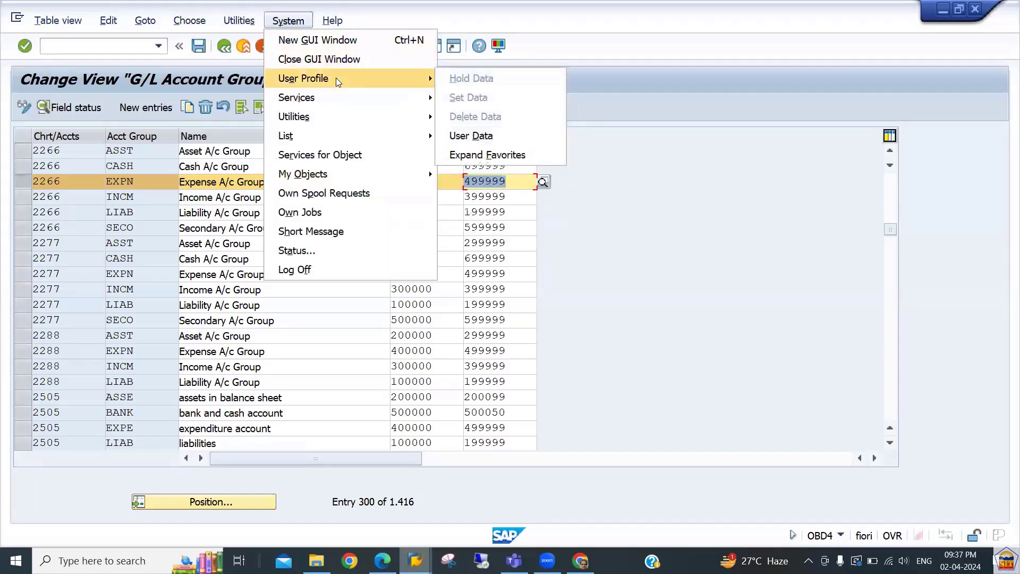
left_click(461, 135)
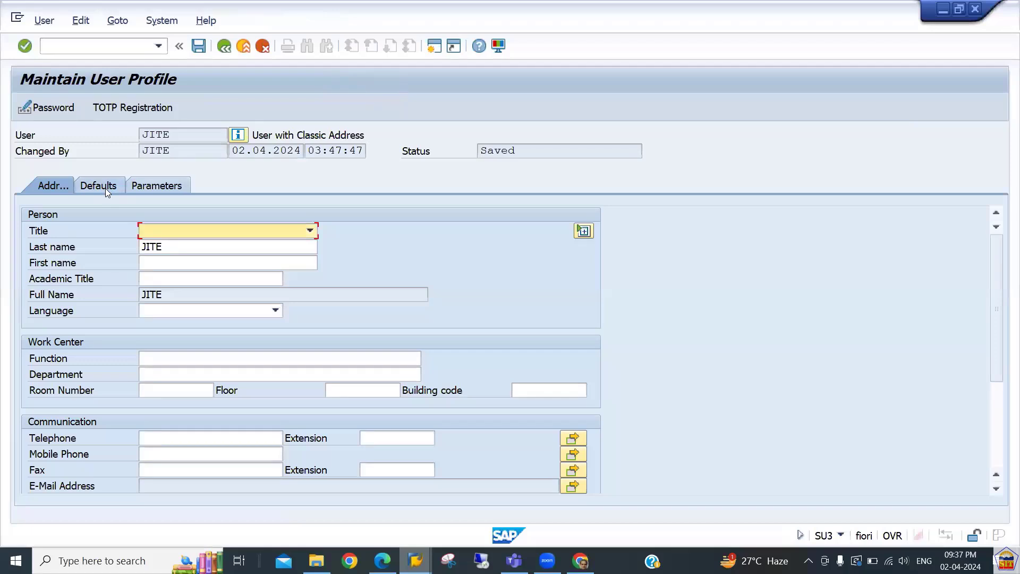
left_click(105, 188)
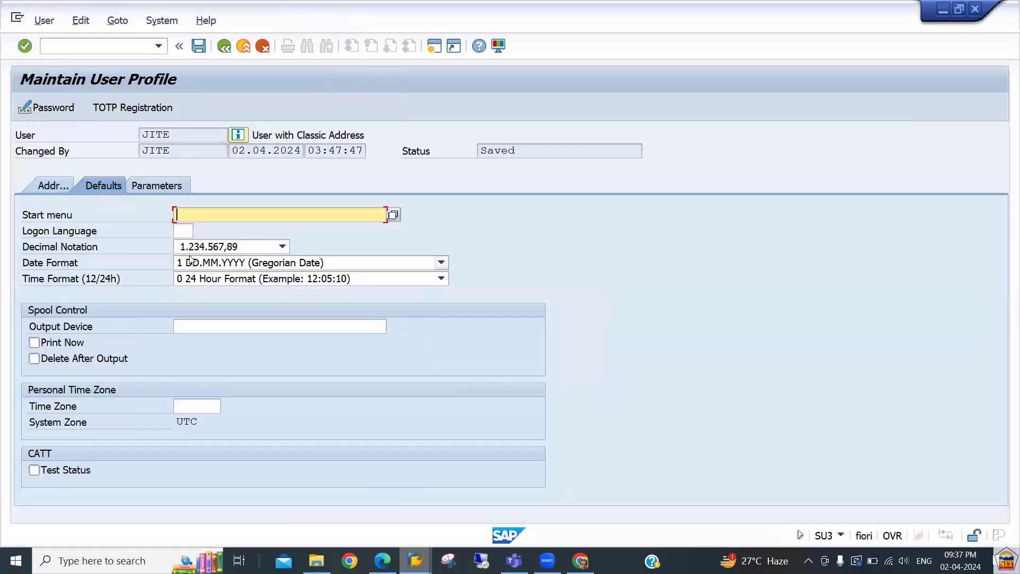
Examine the decimal notation, date format and time format options in the user profile defaults.
left_click(212, 248)
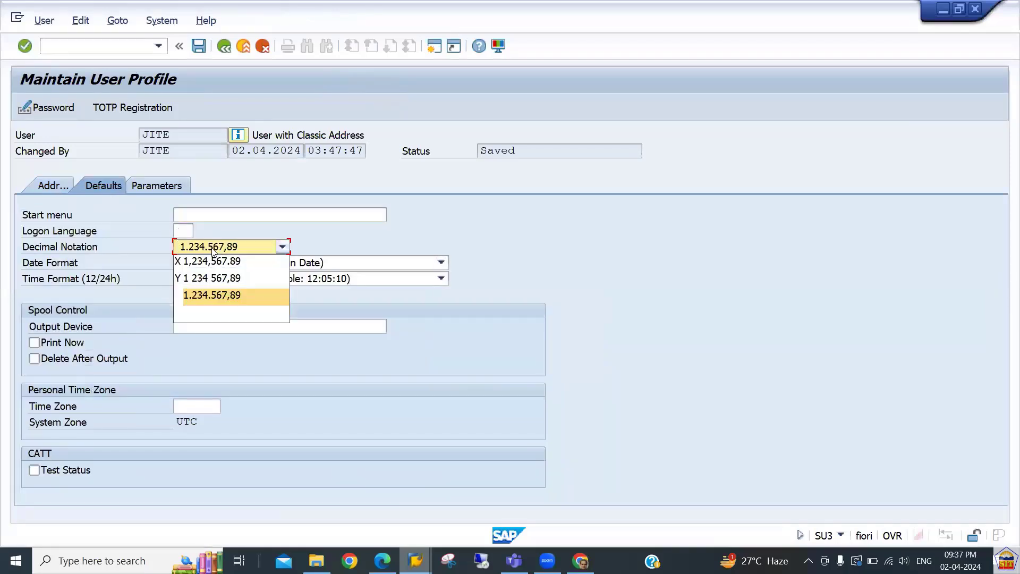
left_click(212, 248)
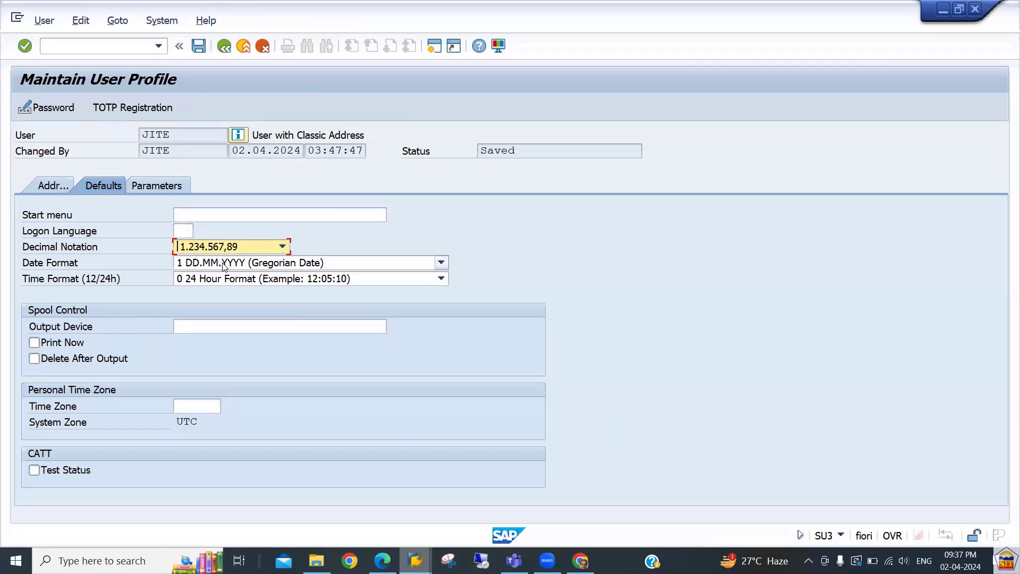
left_click(224, 264)
left_click(222, 263)
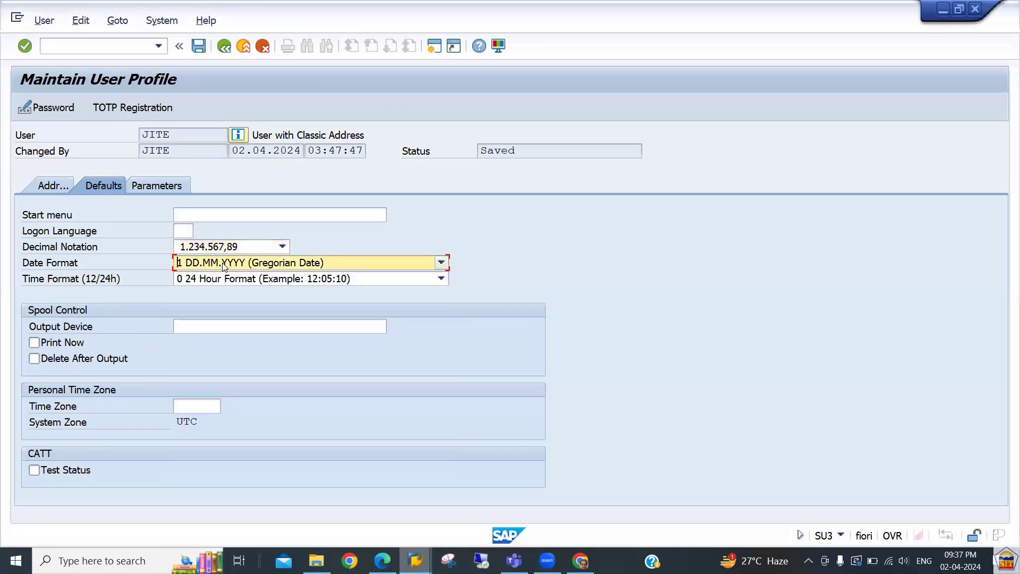
left_click(245, 280)
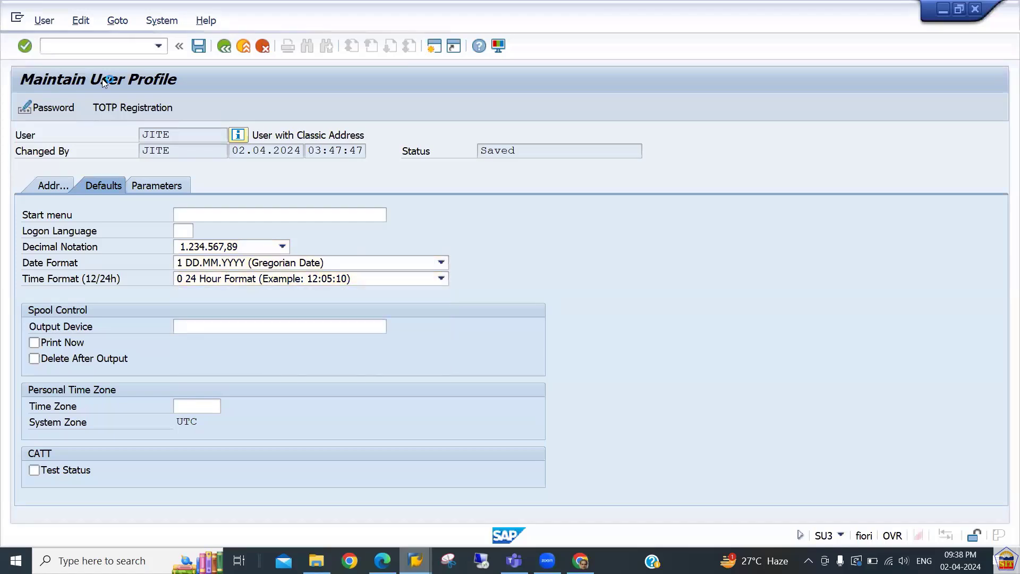
Switch from SAP GUI to the Fiori launchpad in Chrome and look through the Master Data apps.
left_click(47, 20)
key("Escape")
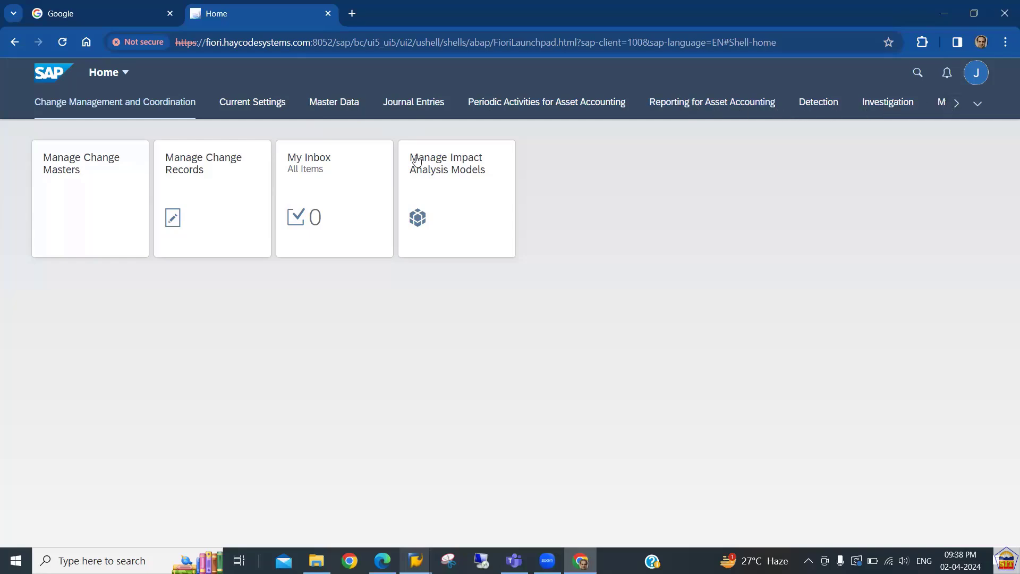
left_click(334, 103)
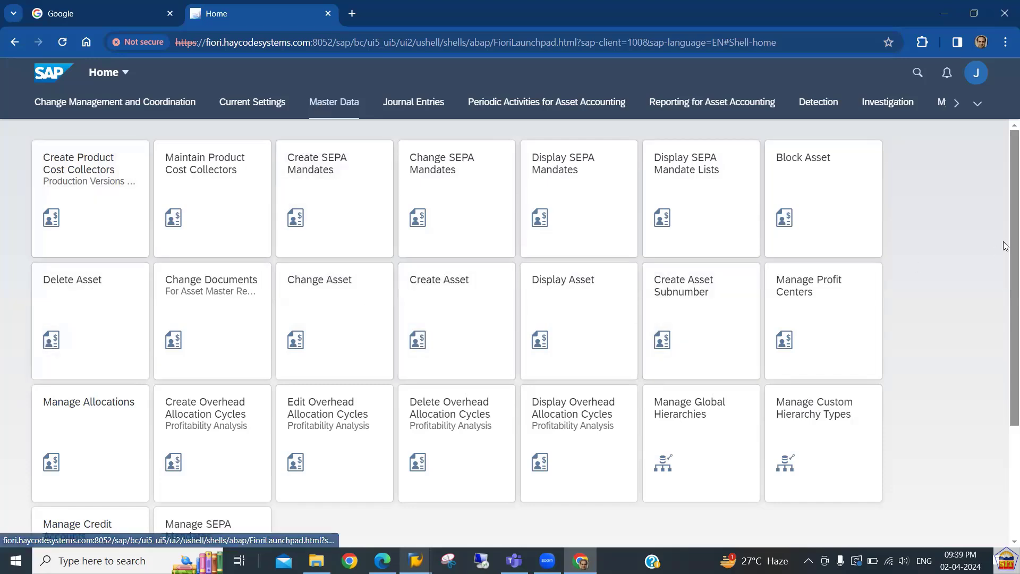
left_click_drag(1005, 246, 1005, 301)
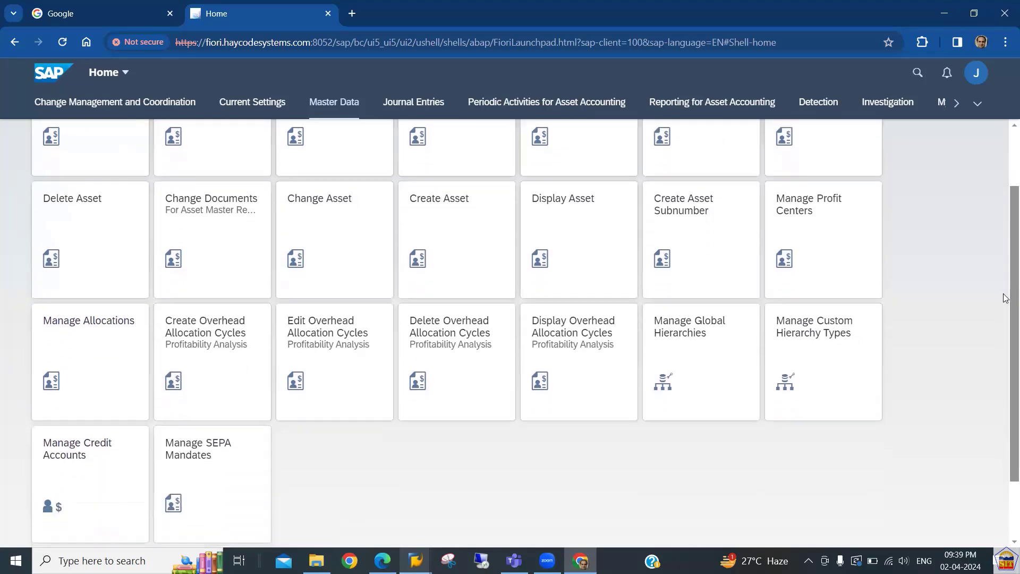
scroll(1005, 298, "up", 2)
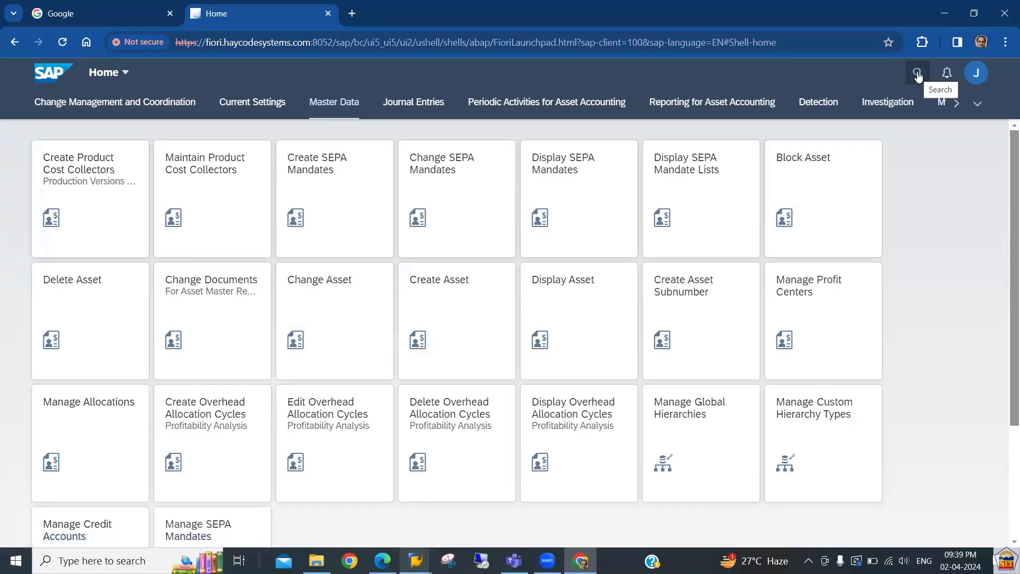
Search the launchpad apps for "g/l master" and open Manage G/L Account Master Data.
left_click(918, 76)
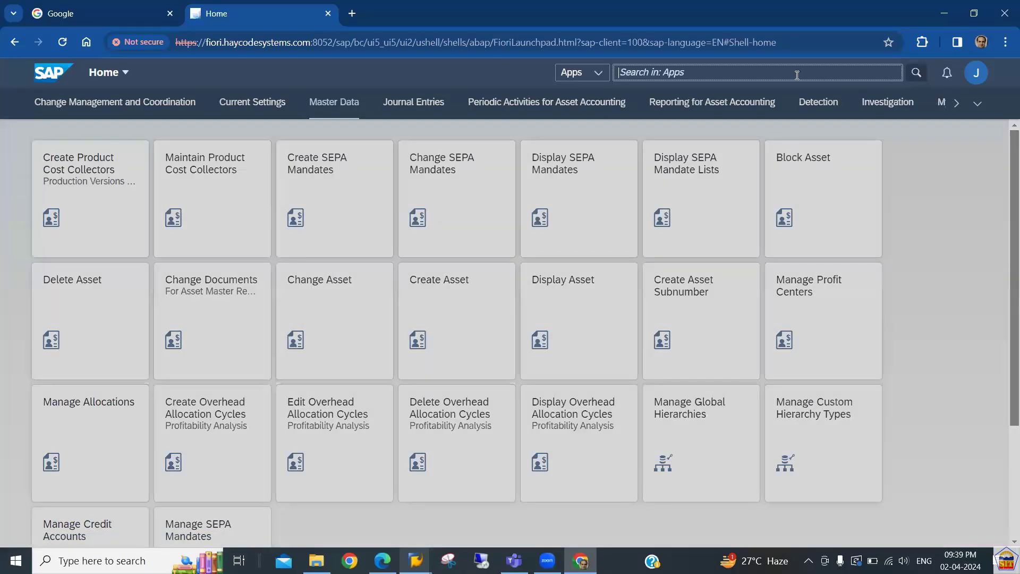
type("g")
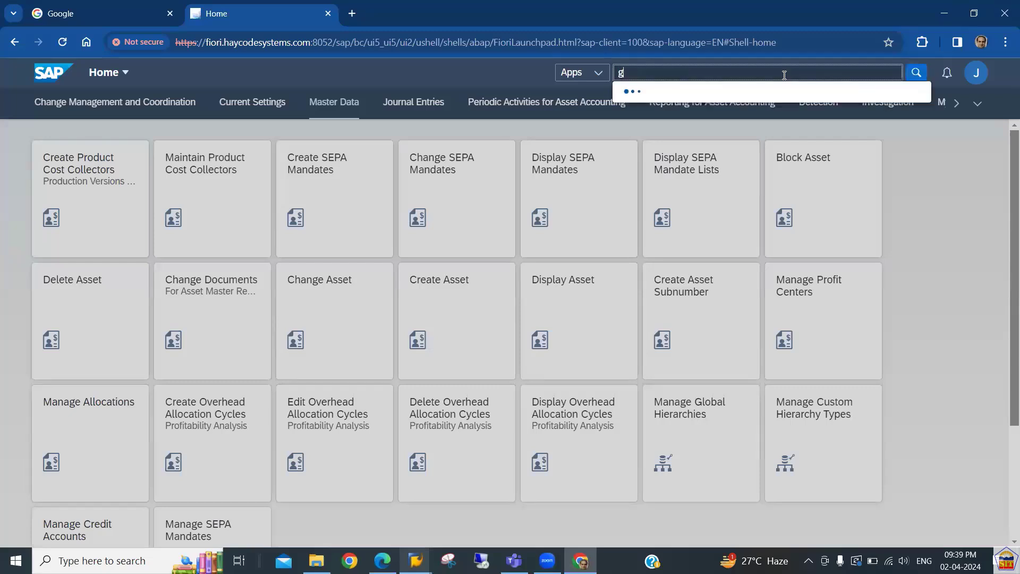
type("/l")
type("mas")
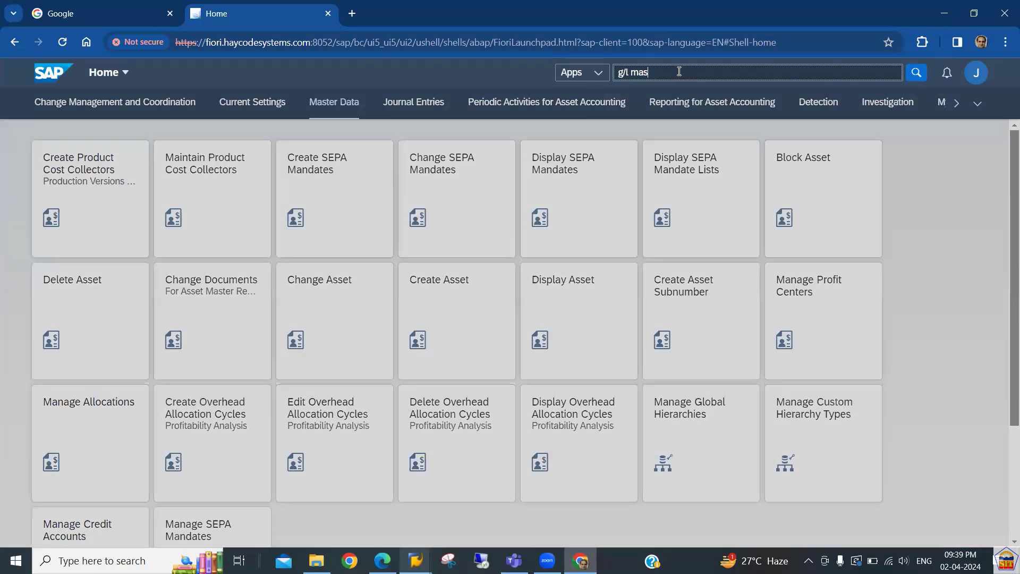
type("ter")
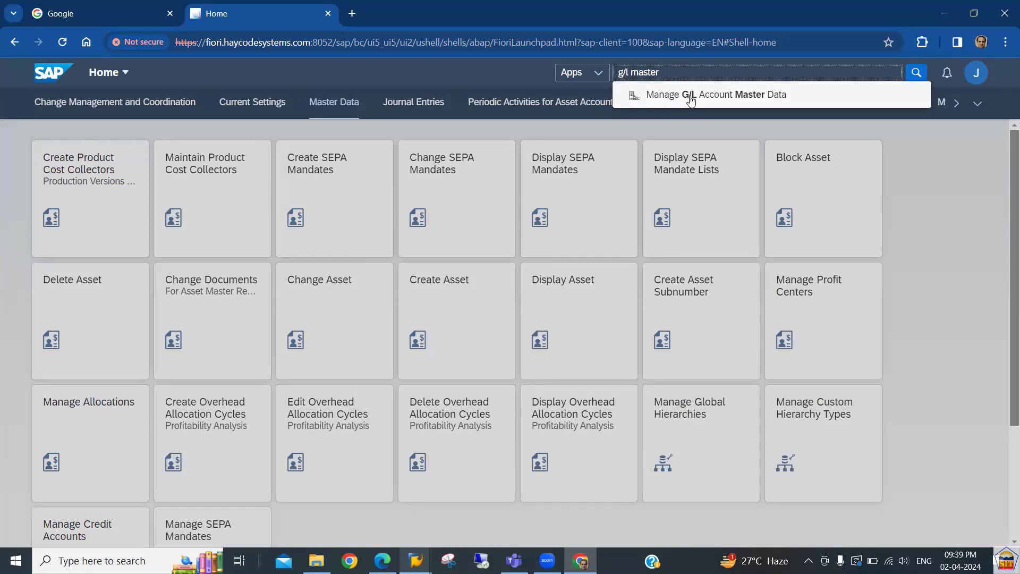
left_click(691, 97)
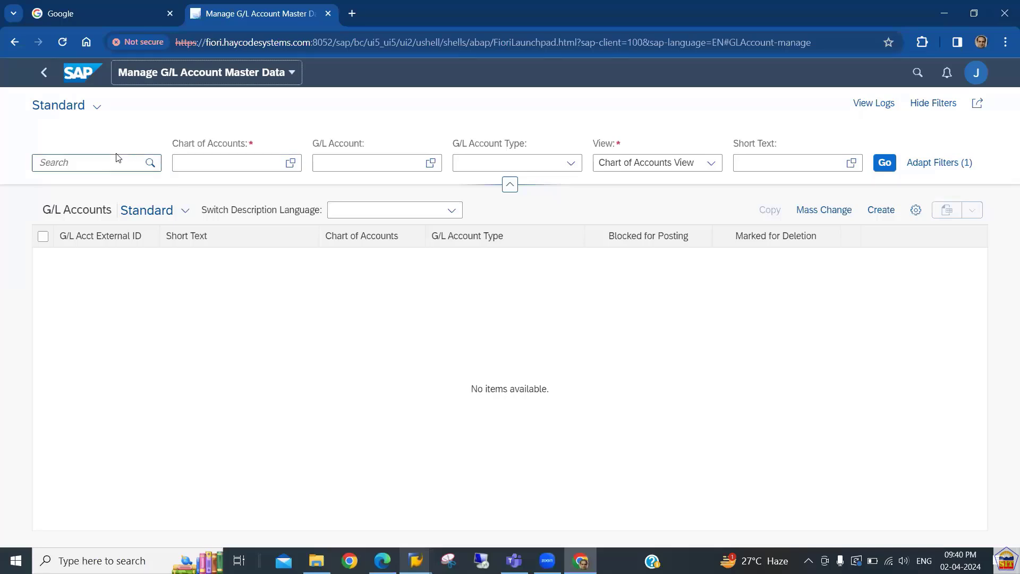
Filter the G/L accounts by chart of accounts 2266 and list them.
left_click(211, 159)
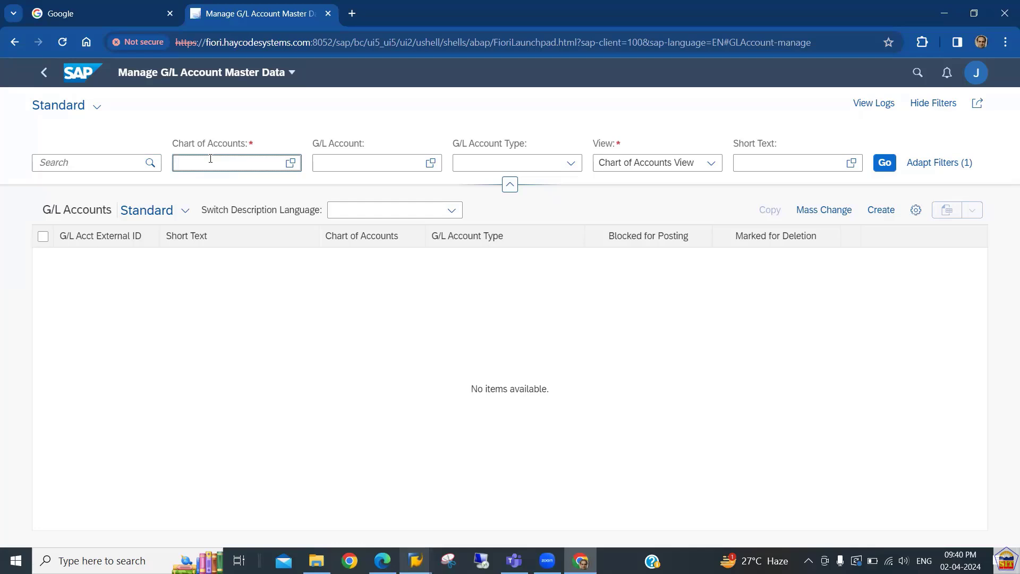
type("2266")
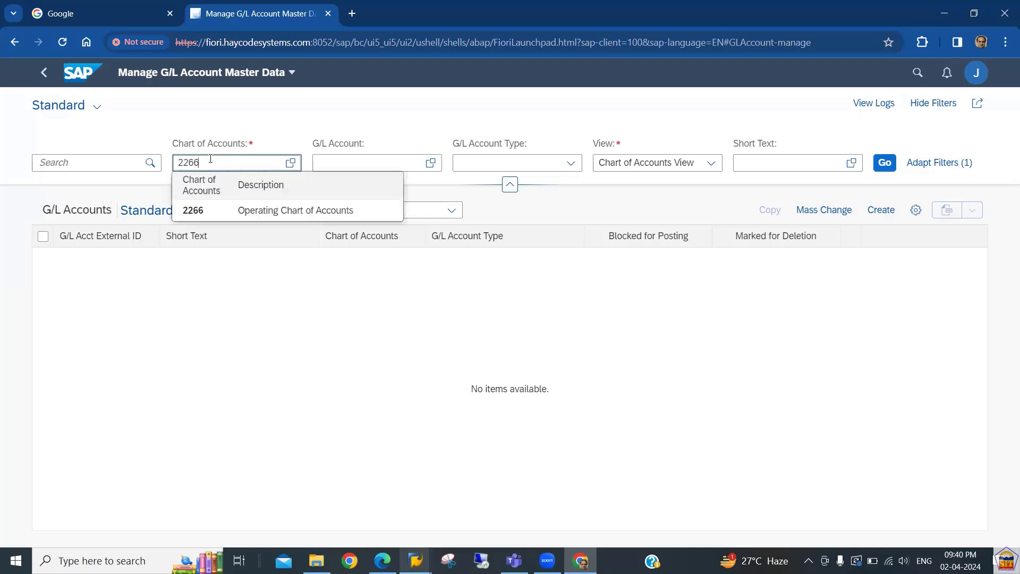
left_click(266, 211)
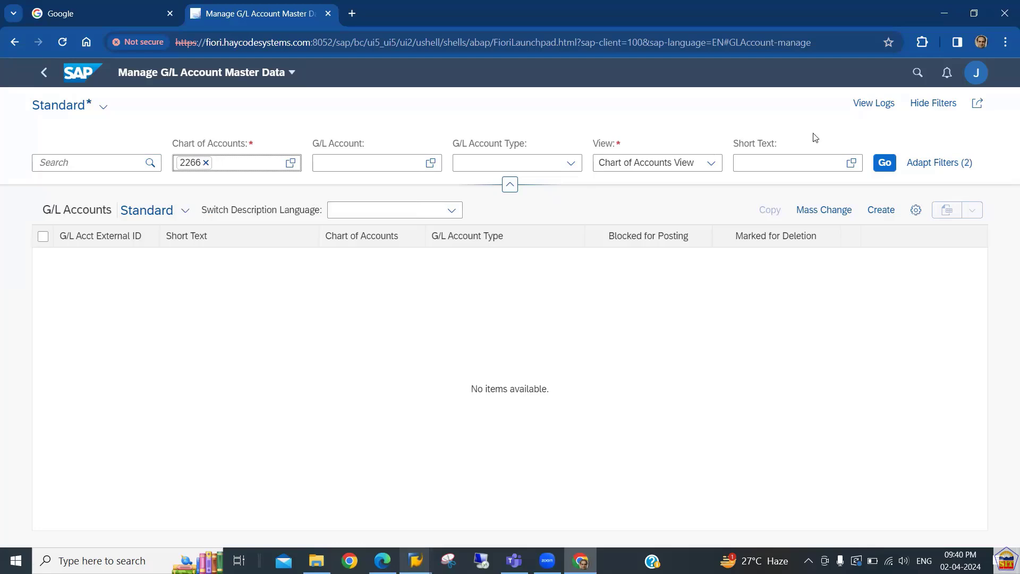
left_click(884, 163)
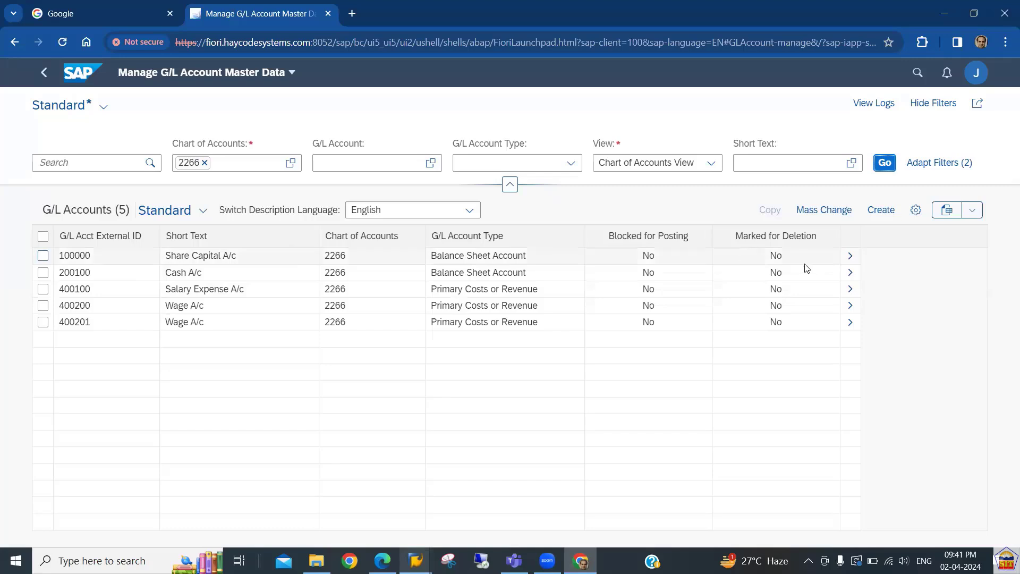
Open the Share Capital A/c account and examine its basic information, including the blocking and deletion indicators.
left_click(851, 257)
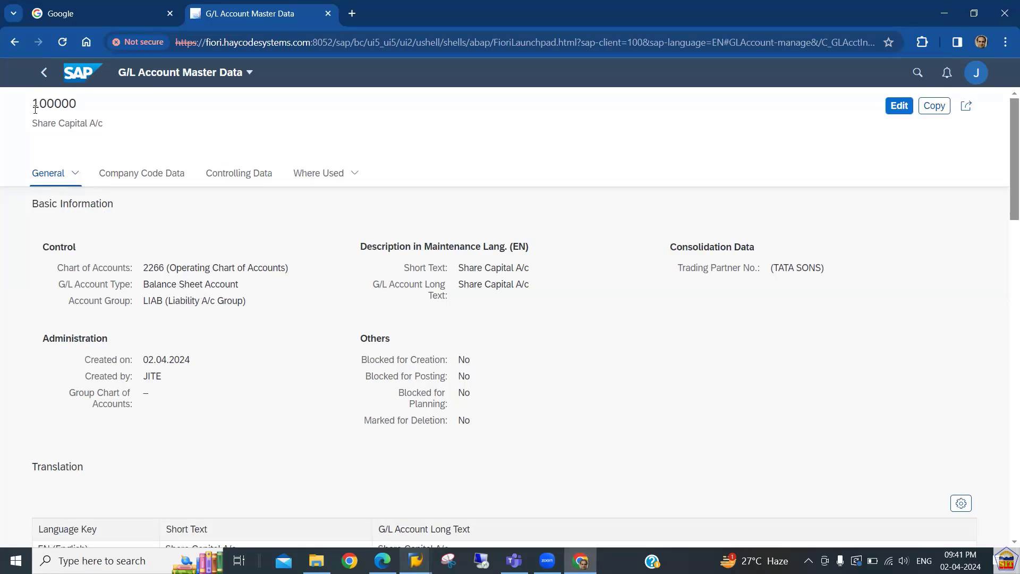
left_click_drag(34, 104, 29, 128)
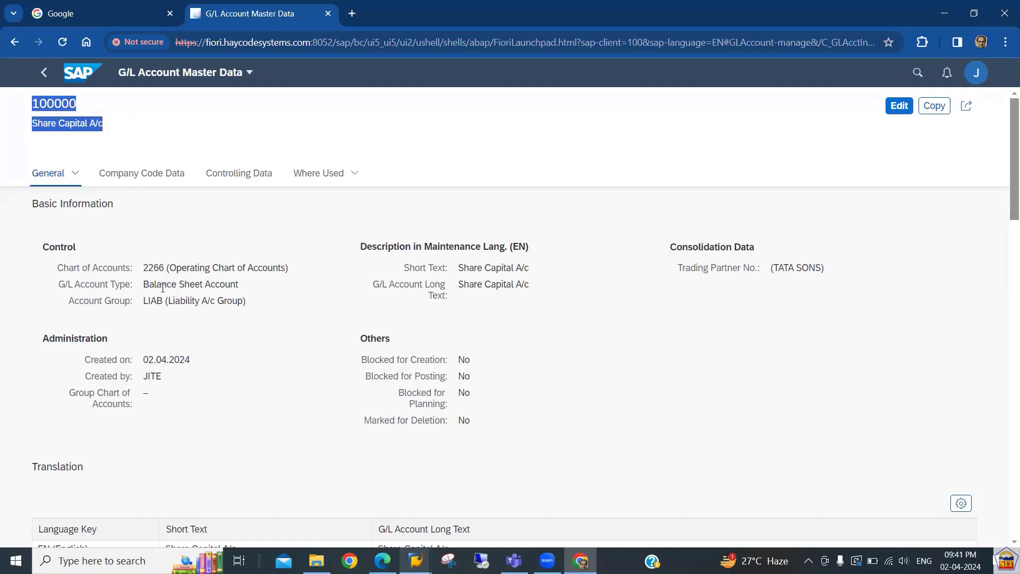
left_click_drag(147, 271, 586, 399)
left_click(474, 385)
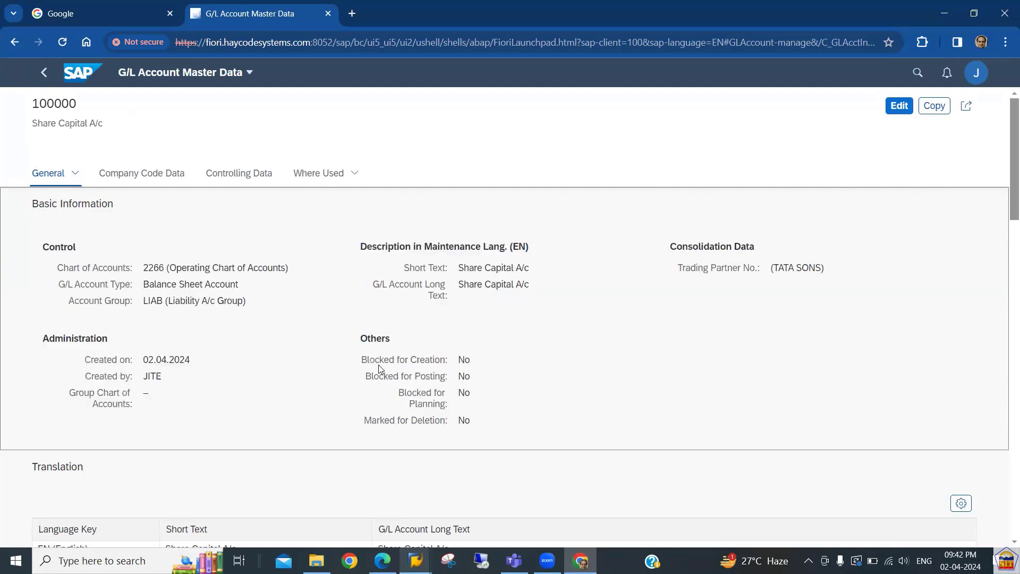
left_click_drag(368, 357, 505, 425)
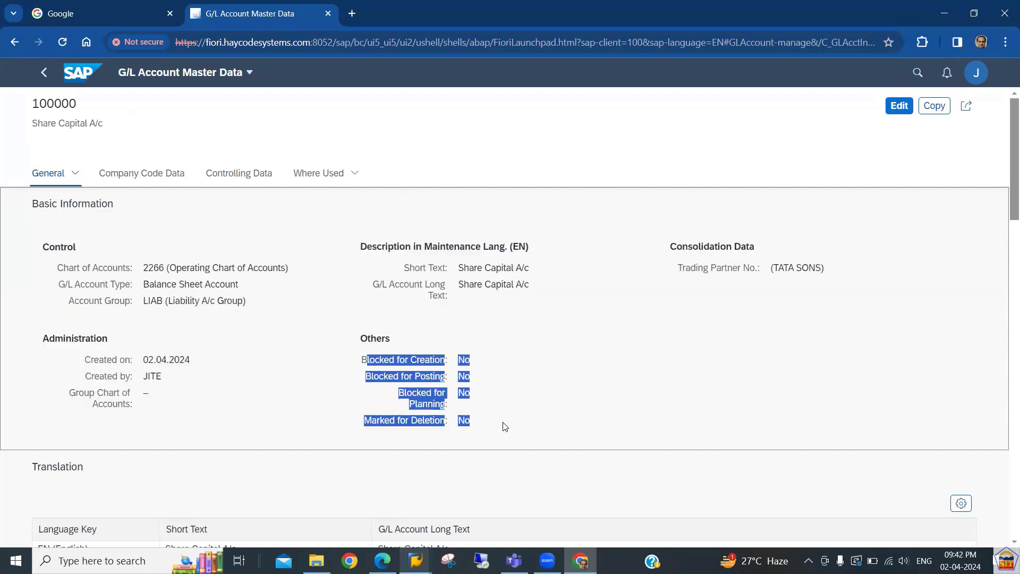
left_click_drag(362, 359, 509, 417)
left_click(548, 372)
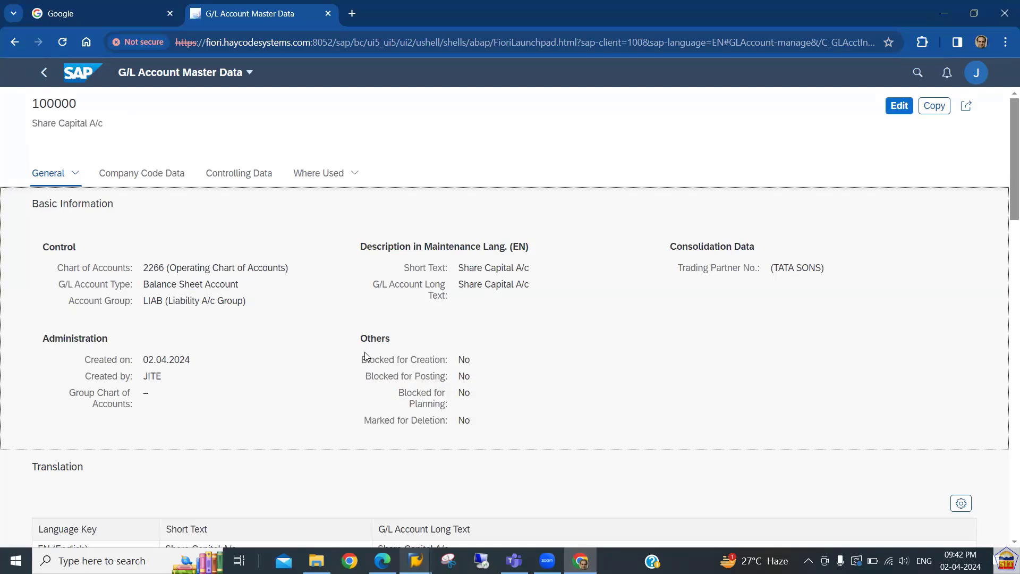
left_click_drag(366, 358, 524, 405)
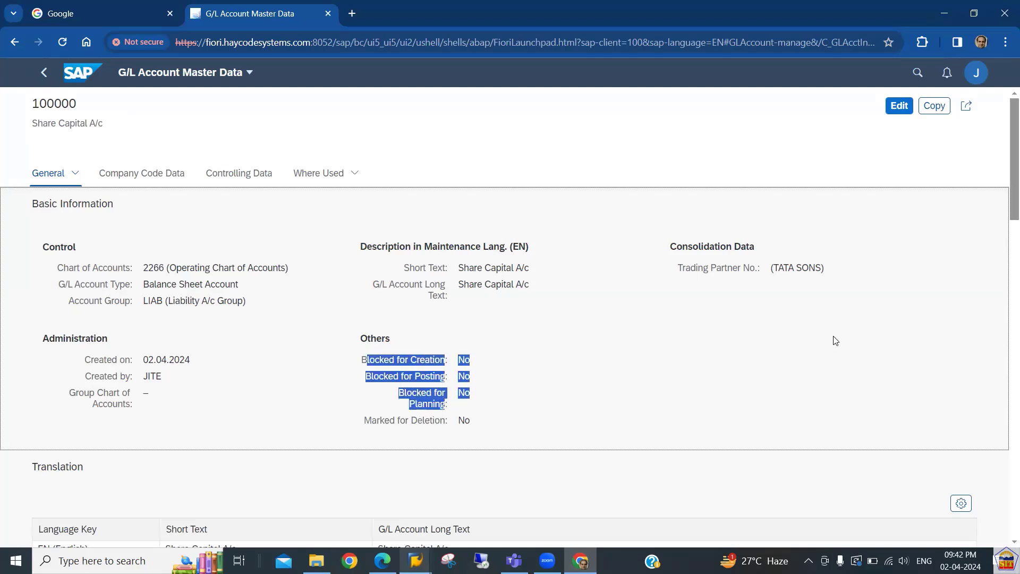
Examine the Share Capital account's administration, translation, change history, company code and controlling data, and return to the account list.
scroll(1004, 185, "down", 3)
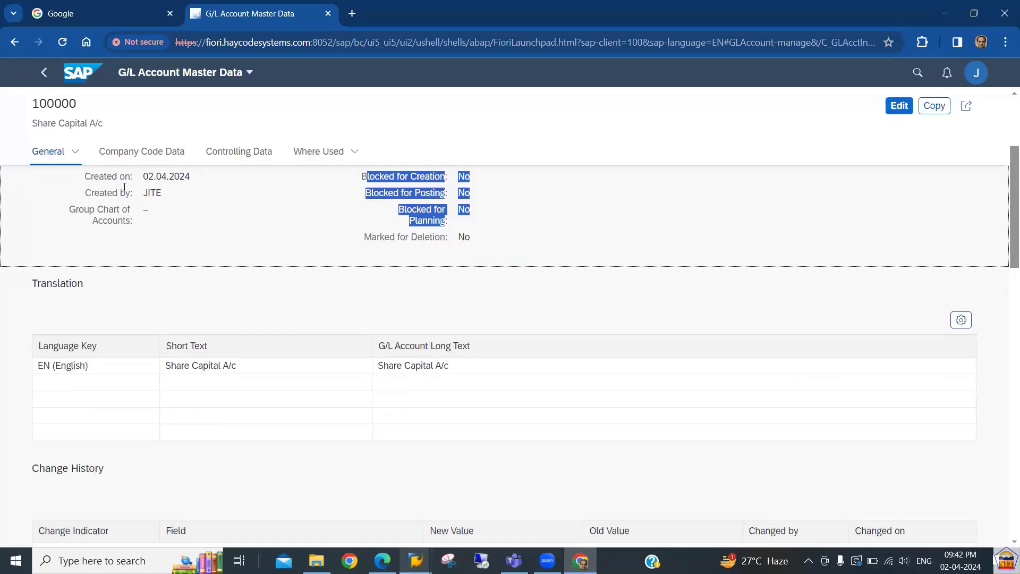
left_click_drag(96, 177, 226, 218)
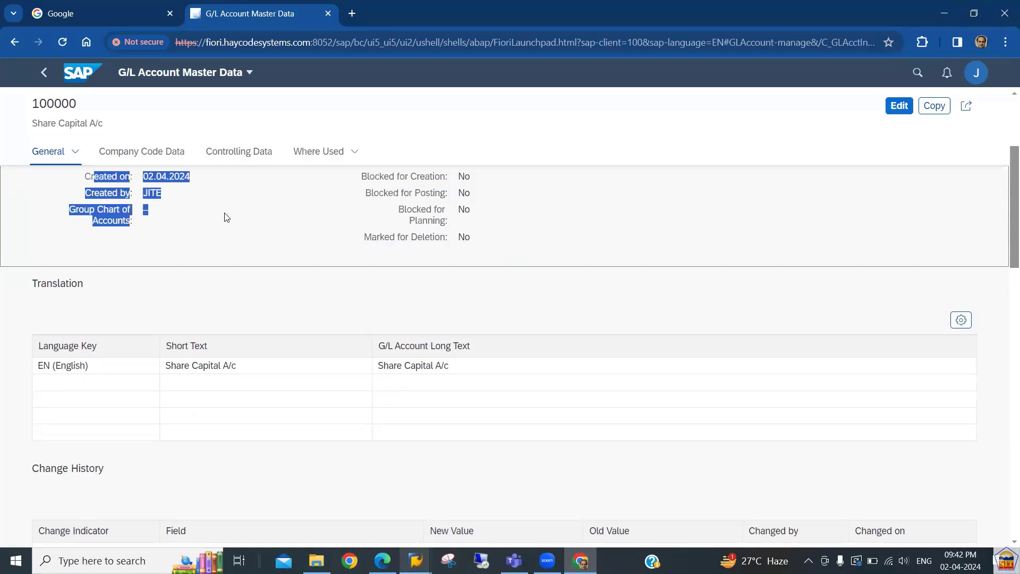
scroll(1006, 168, "down", 2)
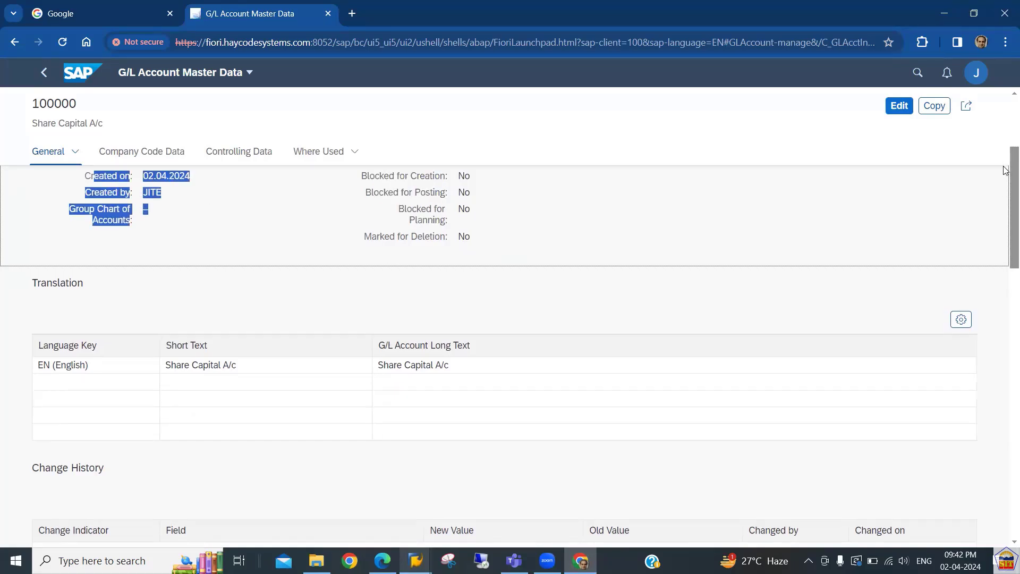
scroll(1006, 193, "down", 5)
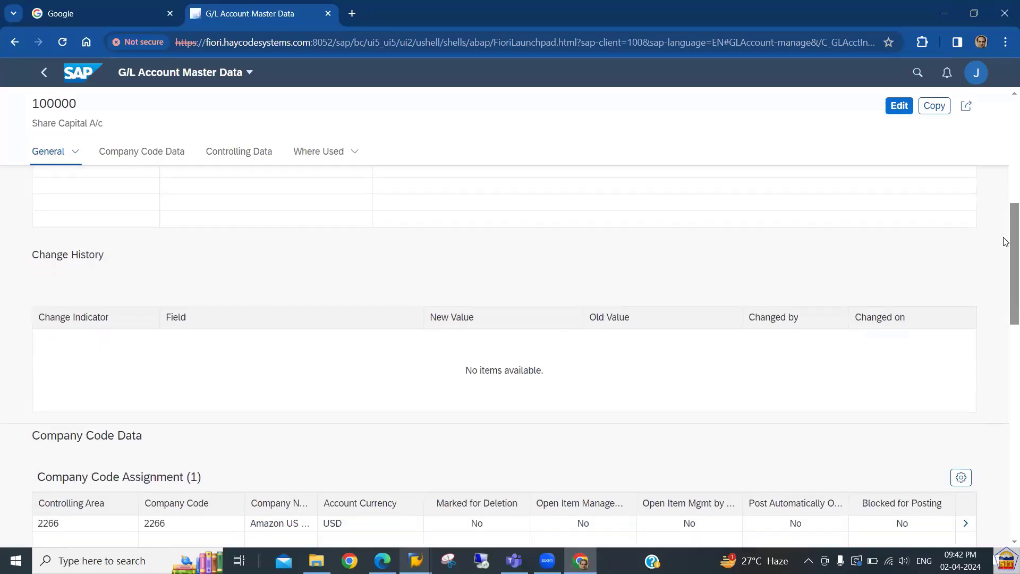
scroll(1006, 259, "down", 2)
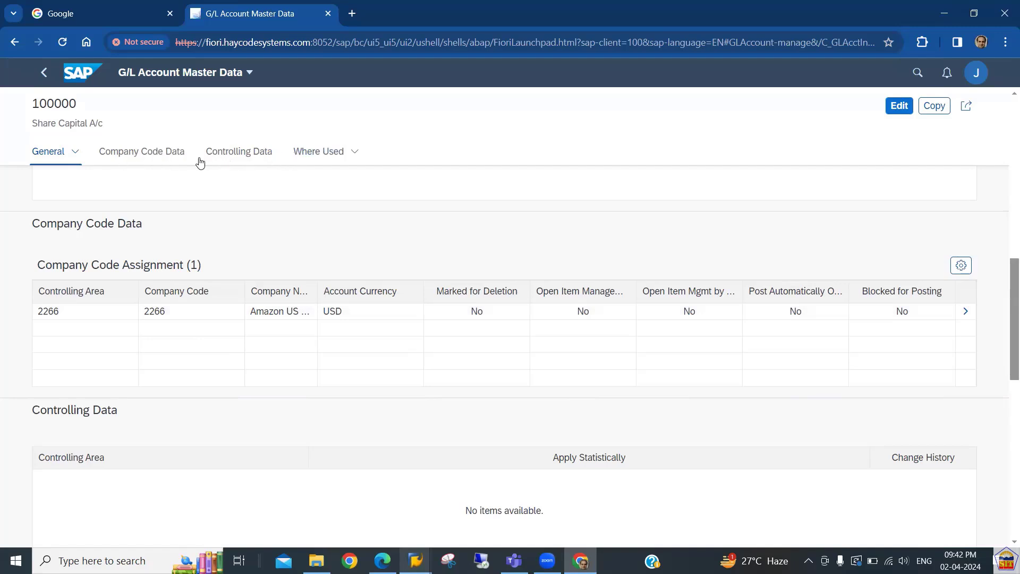
left_click(156, 159)
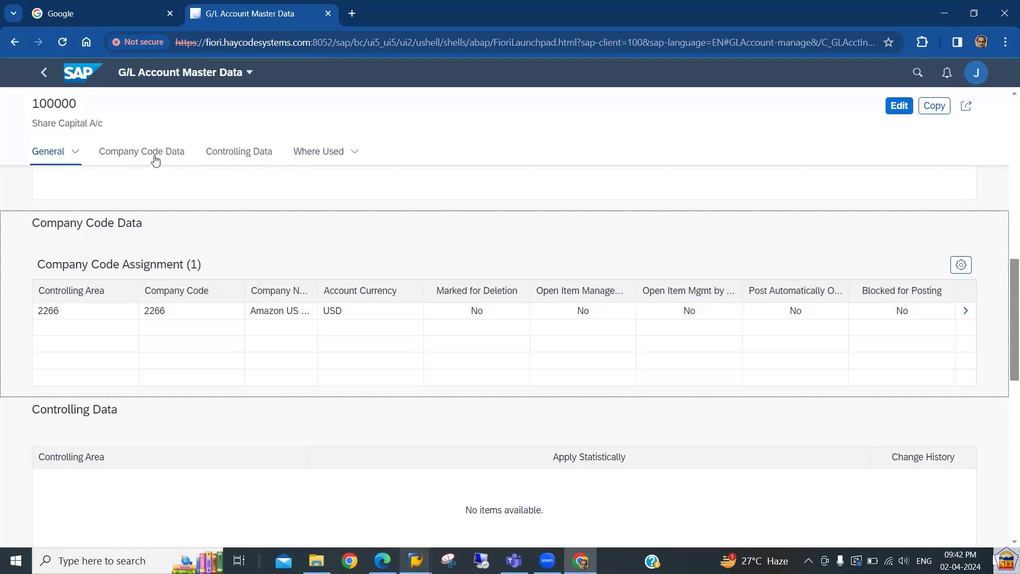
left_click(241, 157)
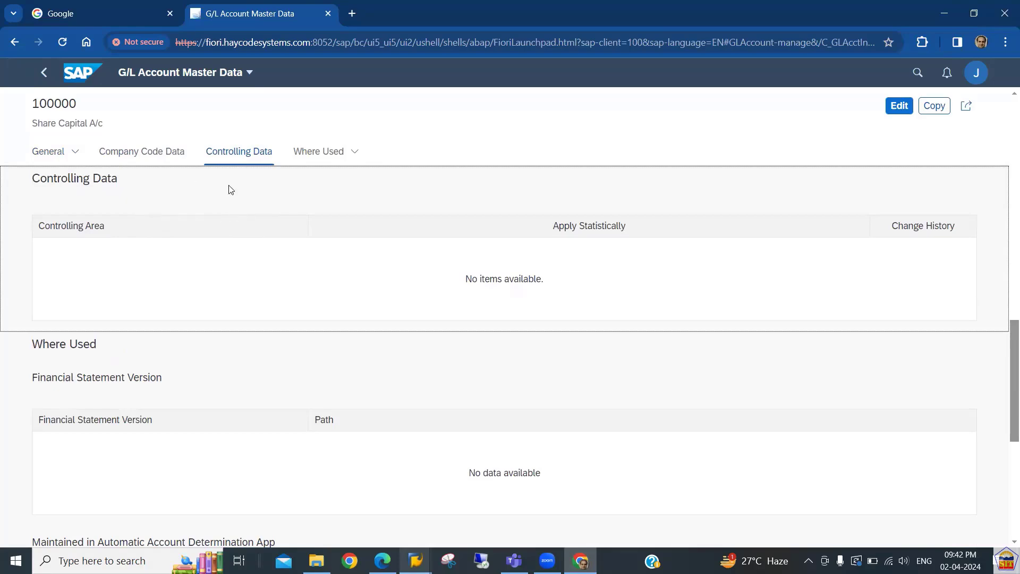
left_click(56, 160)
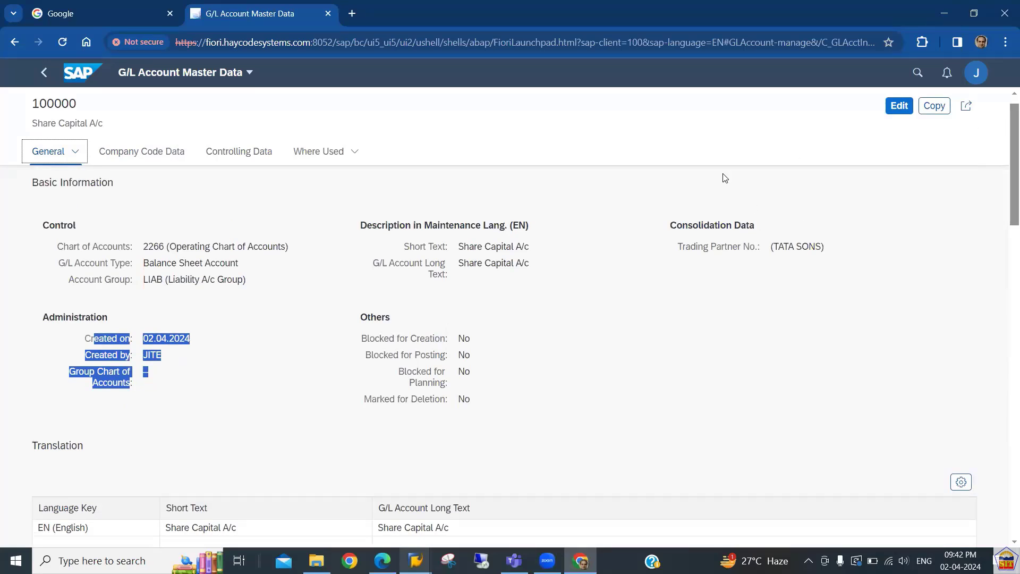
left_click(45, 74)
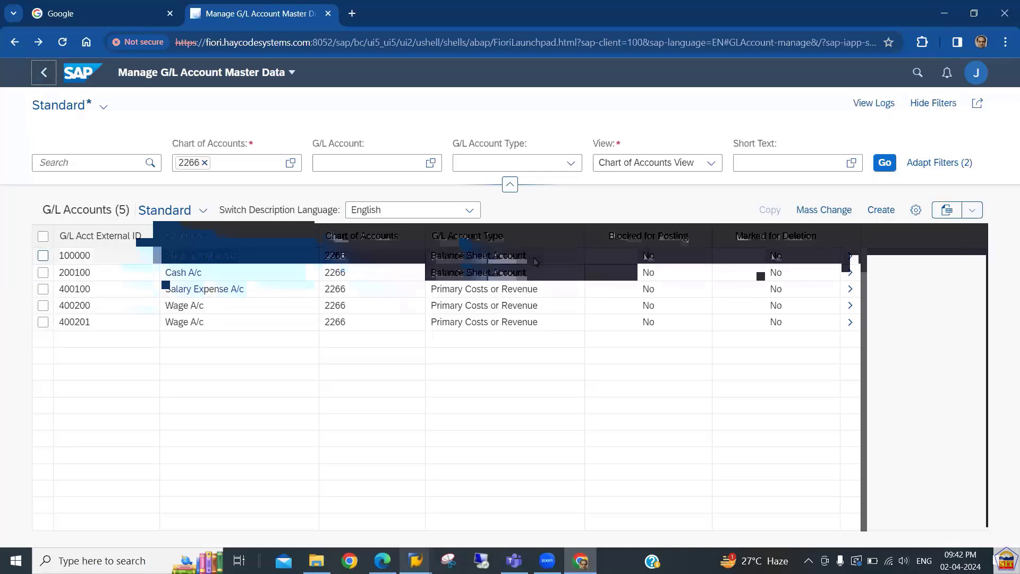
Start a new G/L account numbered 400300 and assign it to chart of accounts 2266 (Operating Chart of Accounts).
left_click(882, 215)
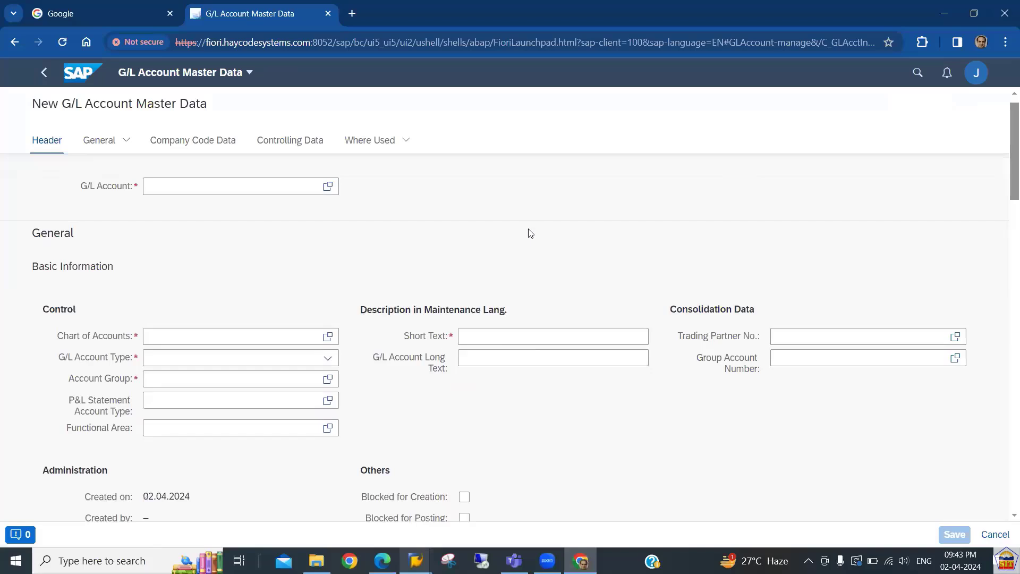
left_click(269, 186)
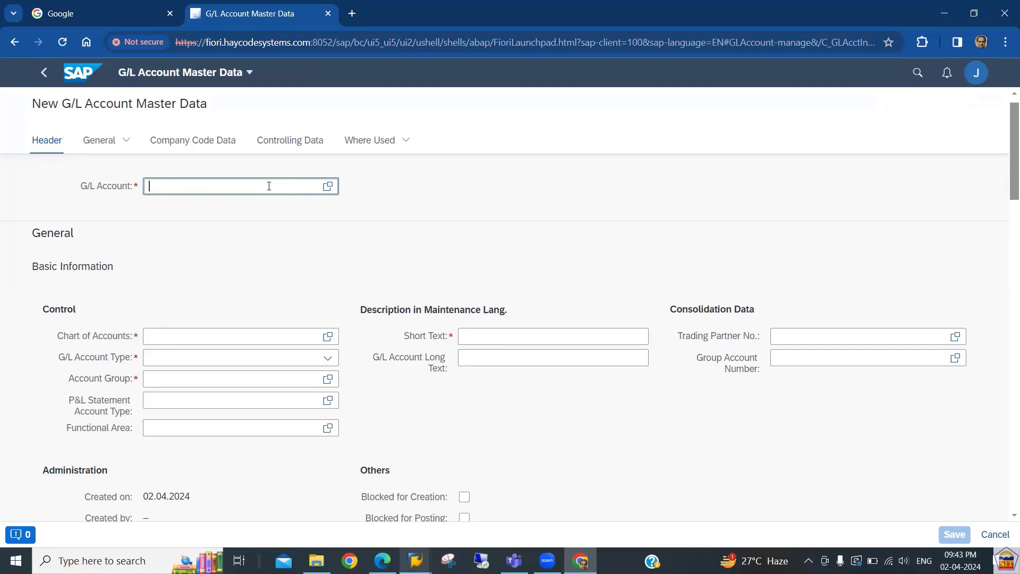
type("400300")
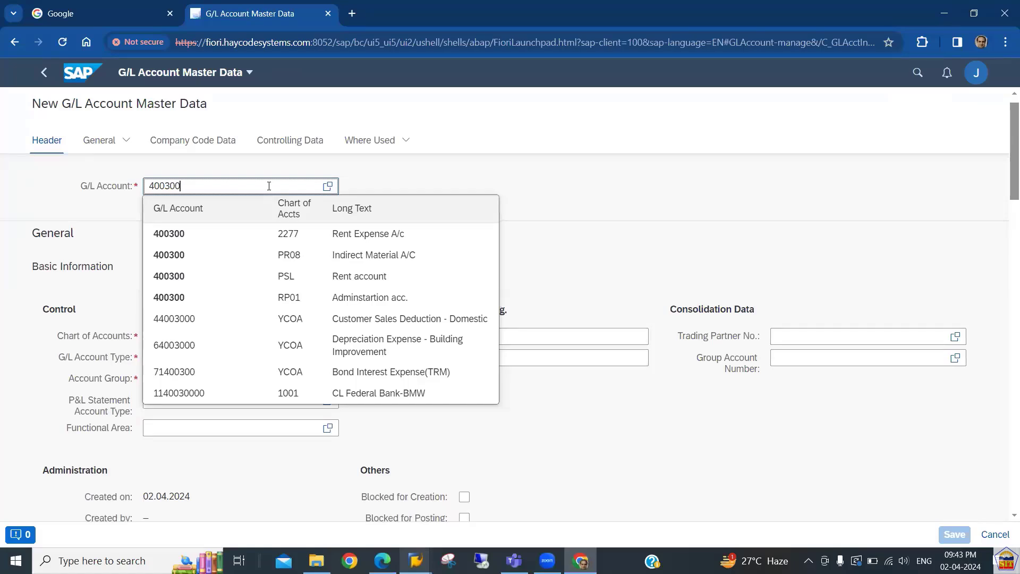
left_click(418, 170)
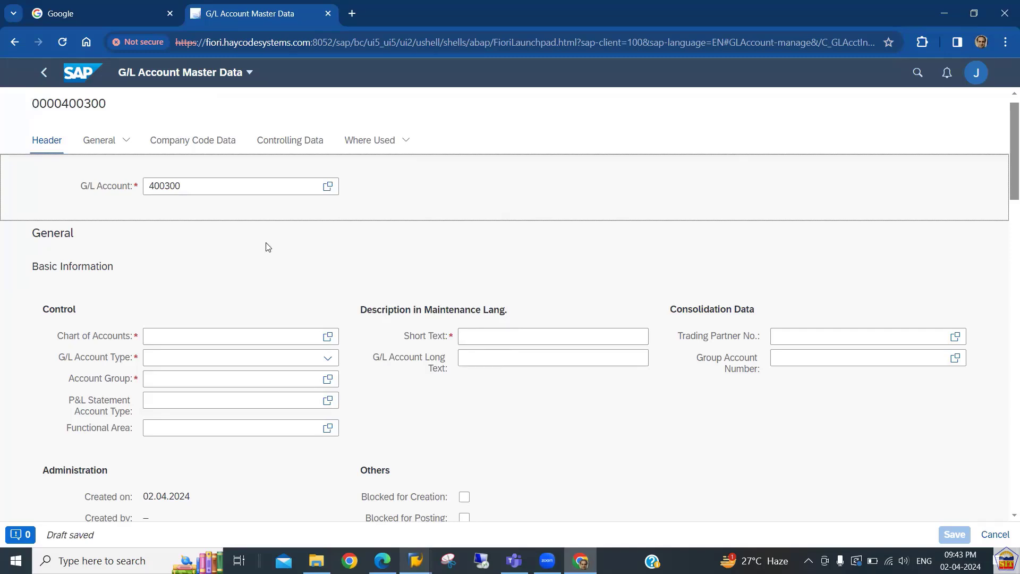
left_click(194, 335)
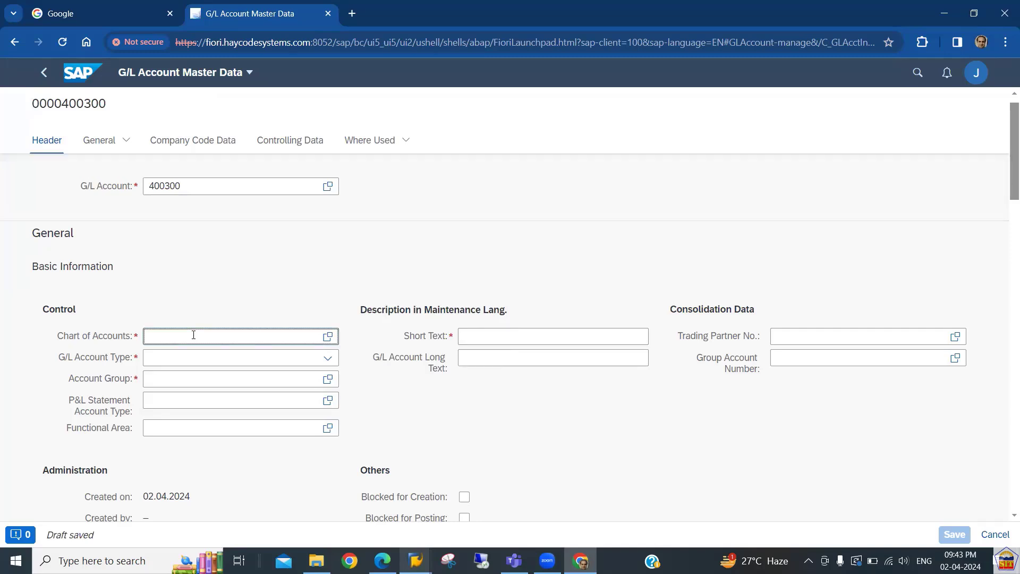
type("2266")
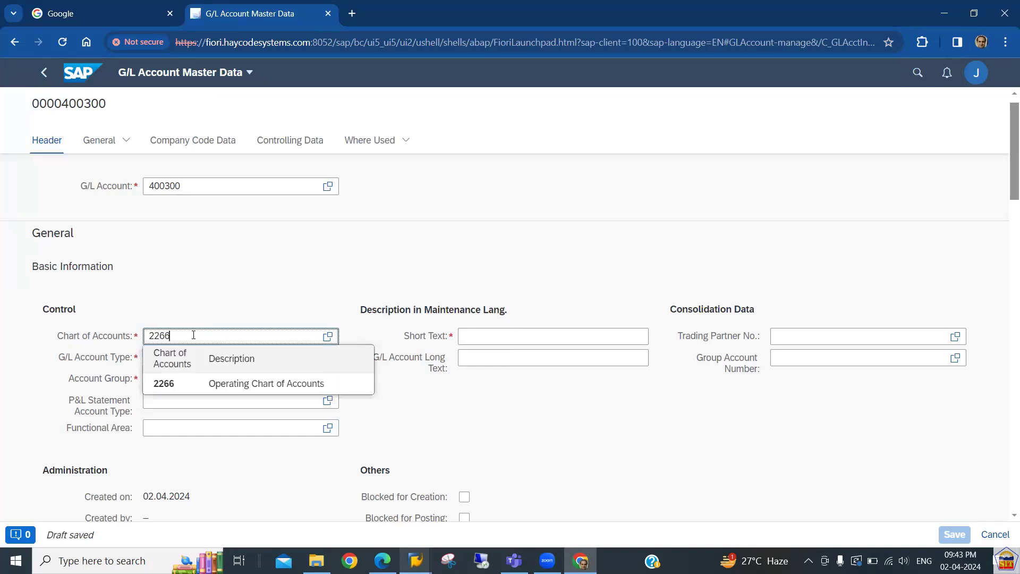
left_click(205, 382)
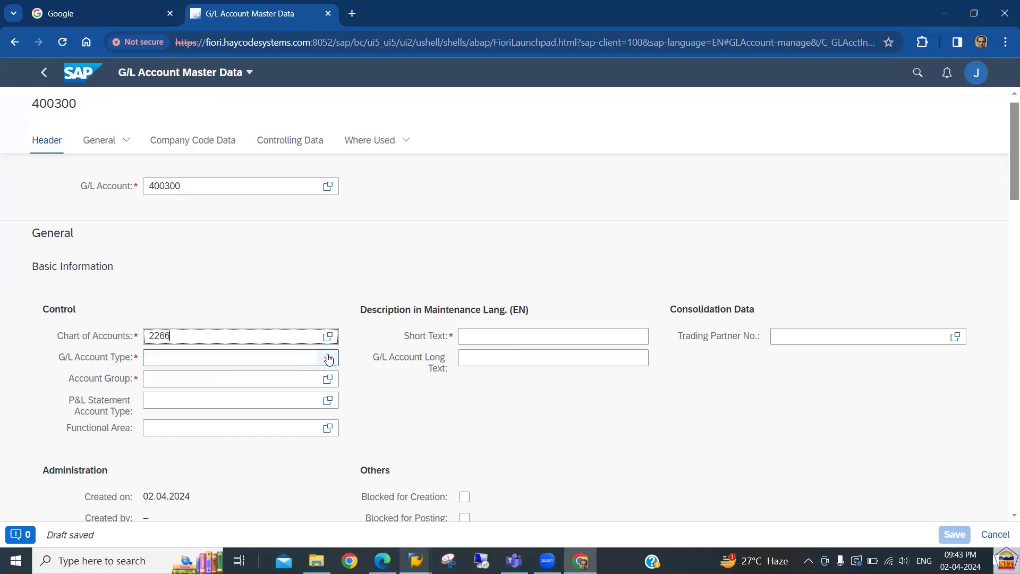
Set the G/L account type to Primary Costs or Revenue and the account group to EXPN (Expense A/c Group).
left_click(328, 359)
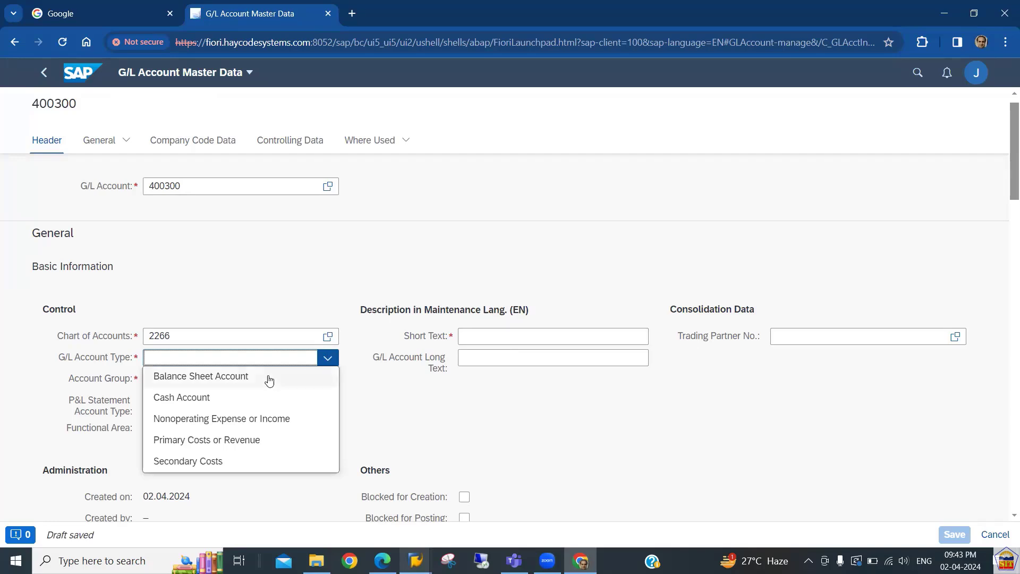
left_click(216, 445)
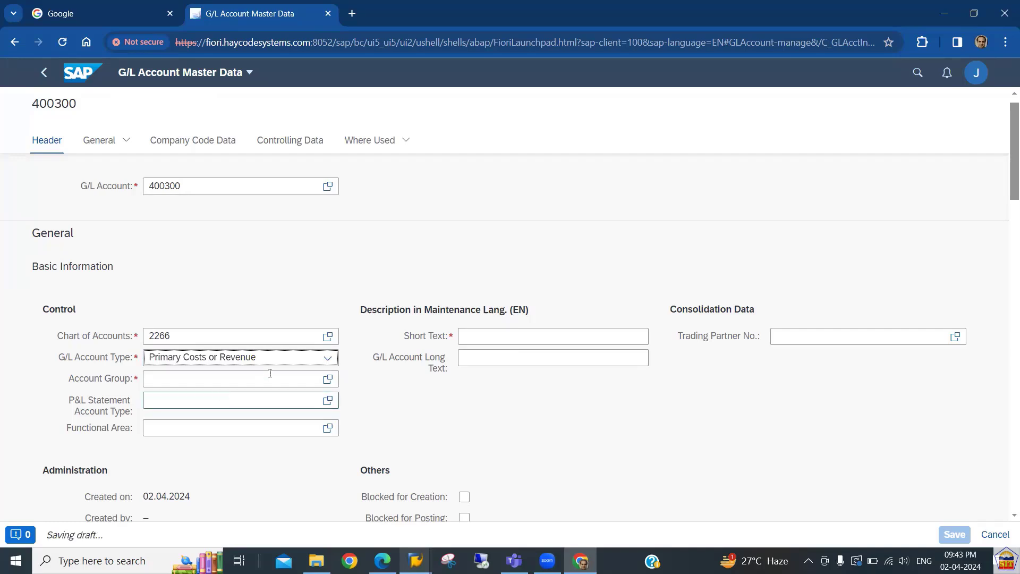
left_click(328, 381)
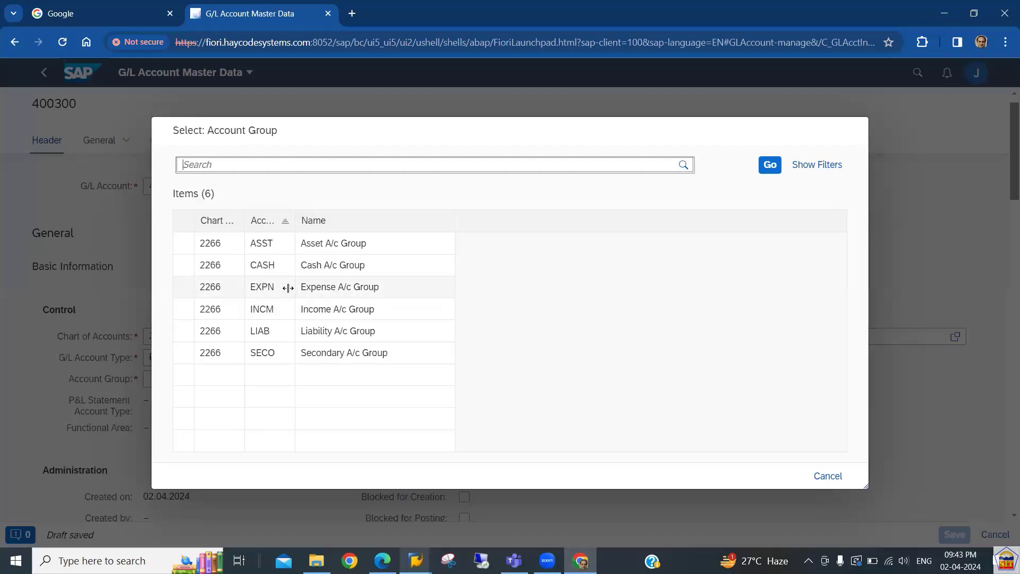
left_click(317, 287)
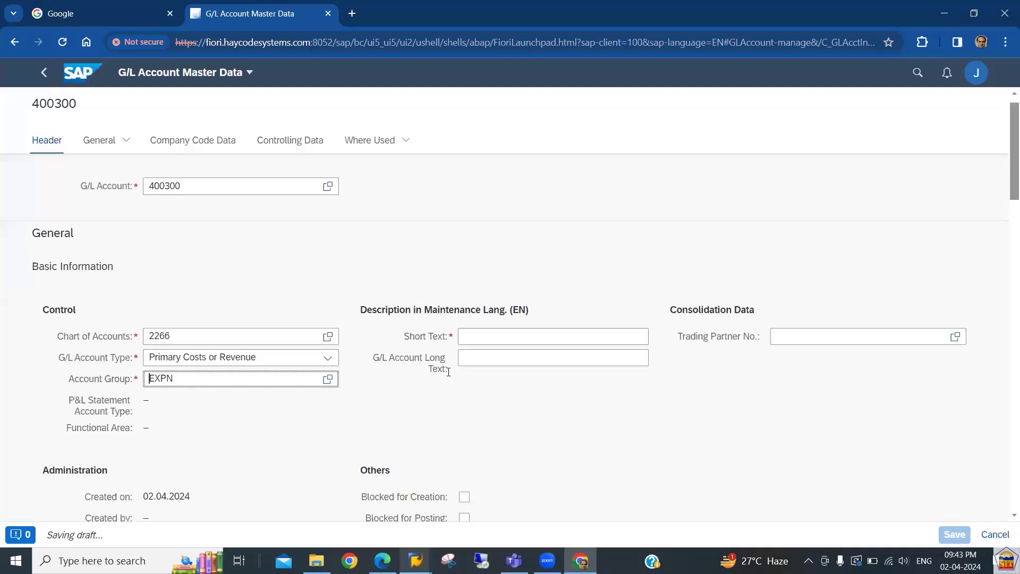
Enter Rent A/c as both the short text and the long text of the G/L account.
left_click(522, 336)
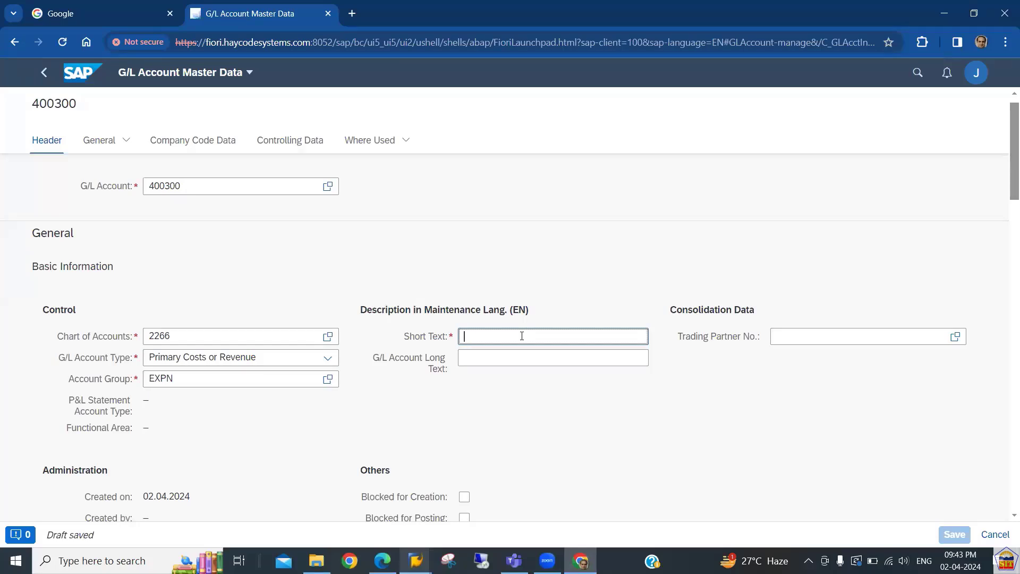
type("Rent A/c")
key("ctrl+a")
key("ctrl+c")
key("Tab")
key("ctrl+v")
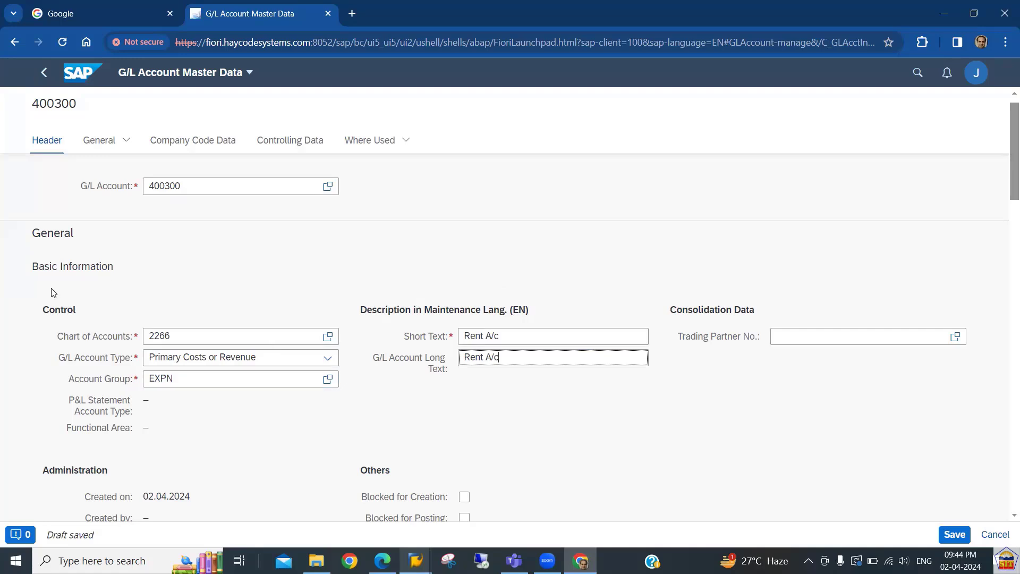
Try out the account's creation, posting and planning block indicators and clear them again, leaving the deletion mark unset.
left_click_drag(40, 233, 104, 237)
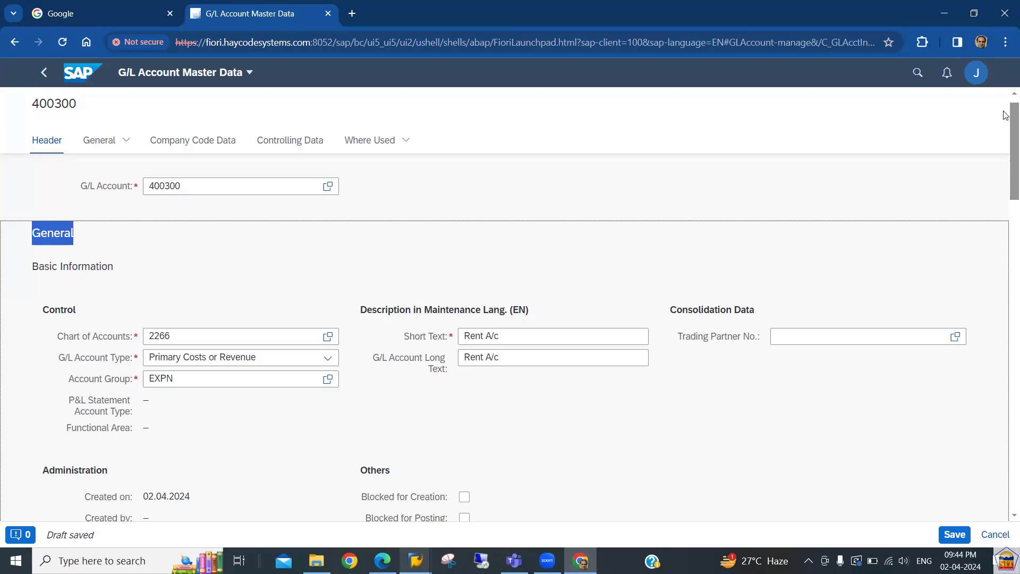
scroll(1006, 115, "down", 5)
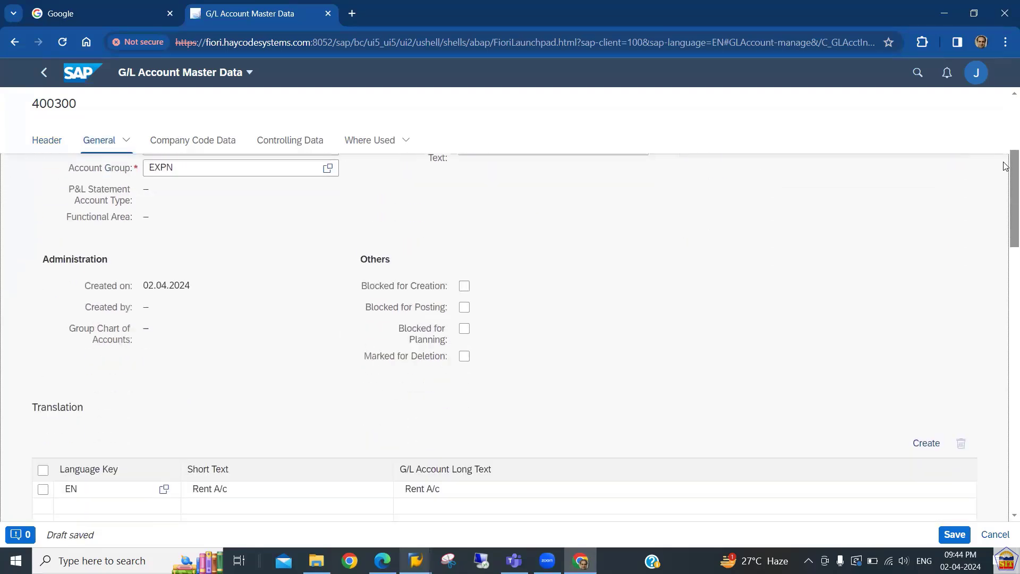
left_click(465, 233)
left_click(465, 255)
left_click(464, 275)
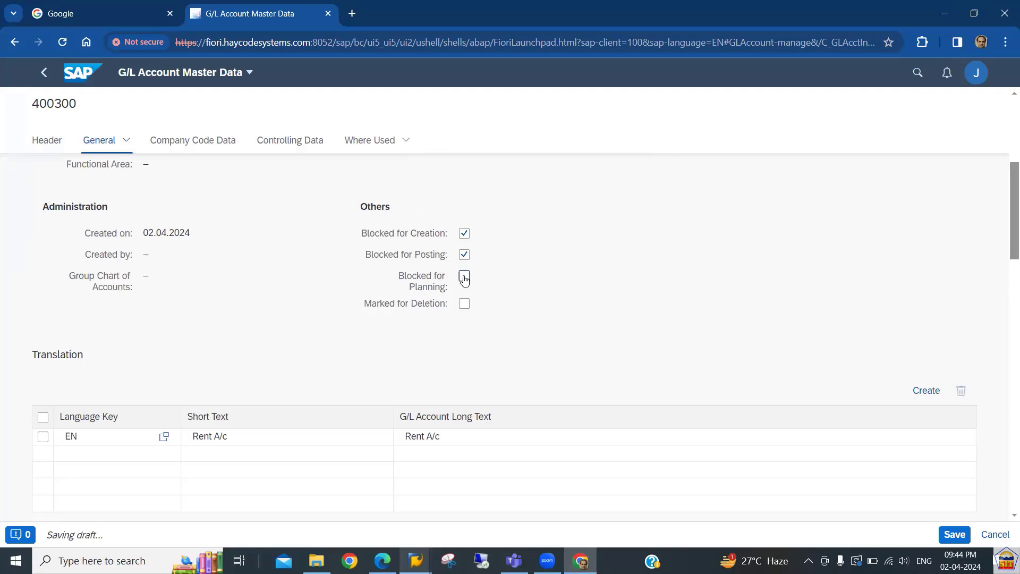
left_click(465, 255)
left_click(465, 234)
left_click(465, 276)
left_click(464, 304)
left_click(1006, 125)
left_click_drag(1007, 125, 1006, 220)
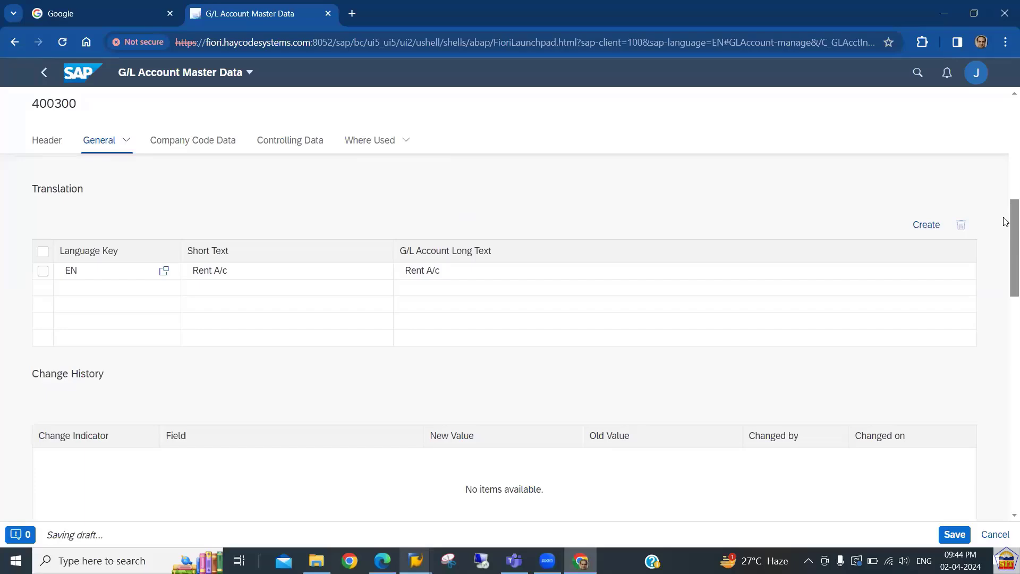
scroll(1006, 221, "up", 1)
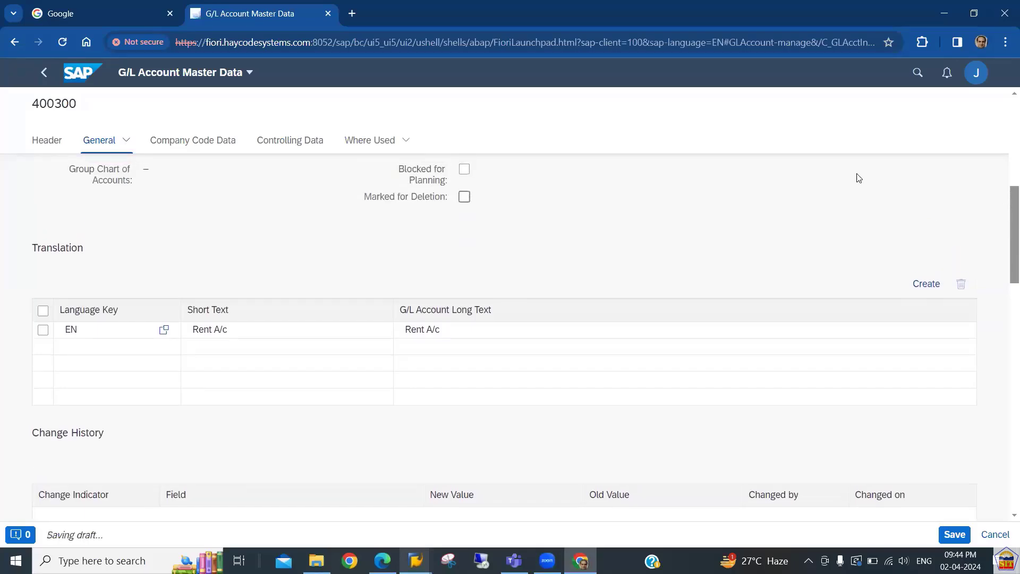
Create a company code assignment for account 400300 with company code 2266 (Amazon US LLC).
left_click(206, 149)
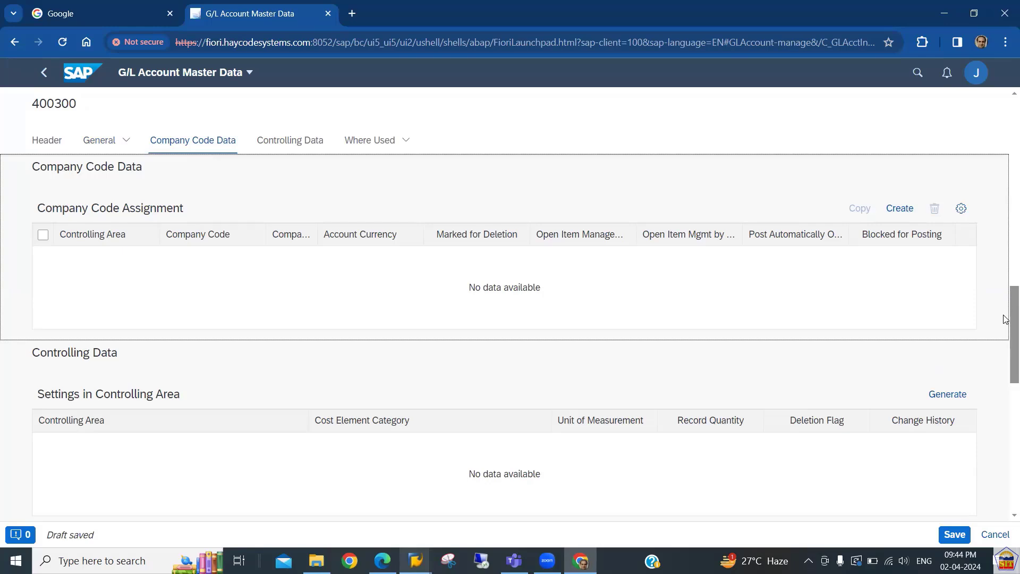
left_click_drag(1005, 314, 1005, 262)
scroll(474, 164, "down", 3)
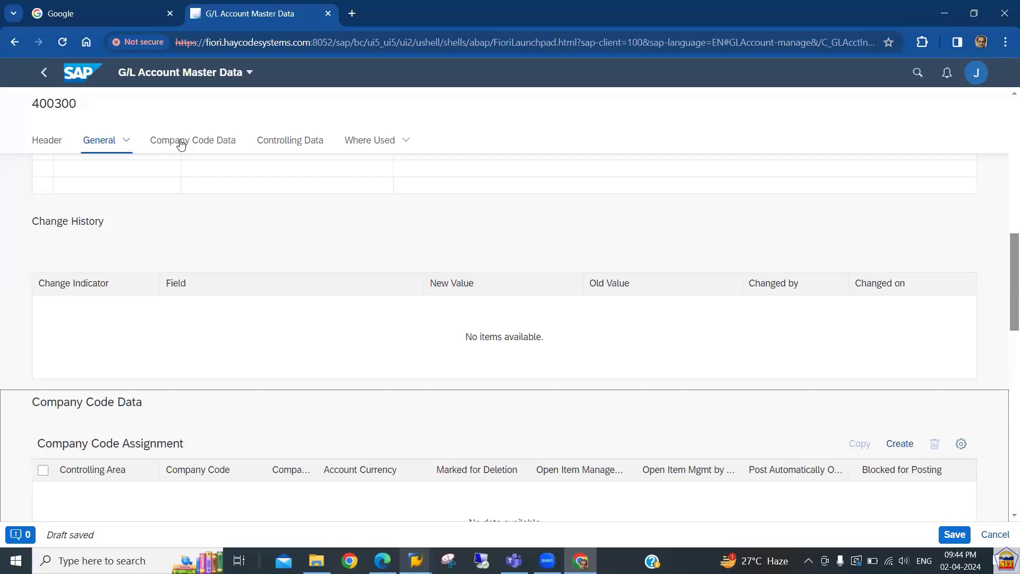
left_click(197, 141)
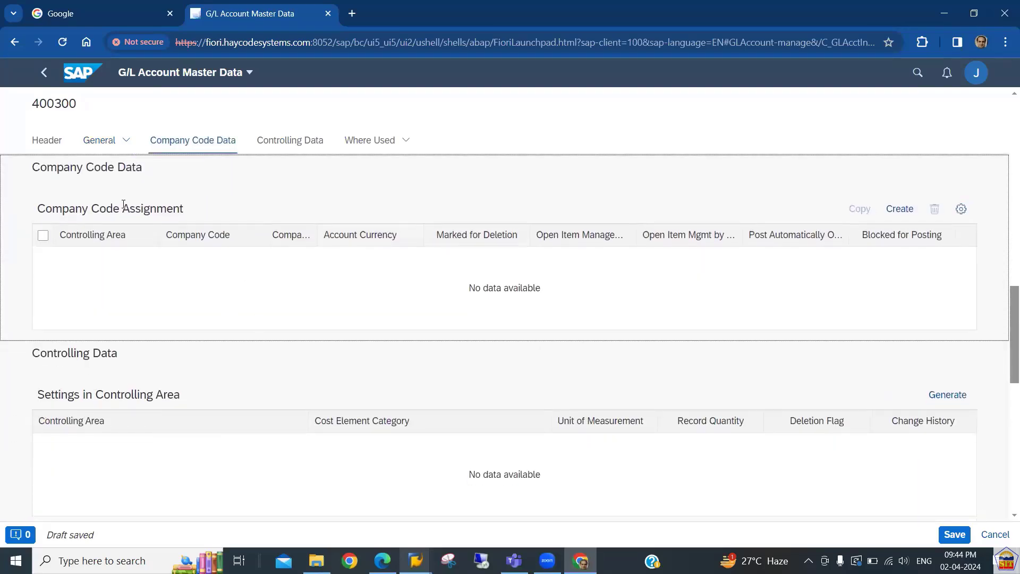
left_click(899, 209)
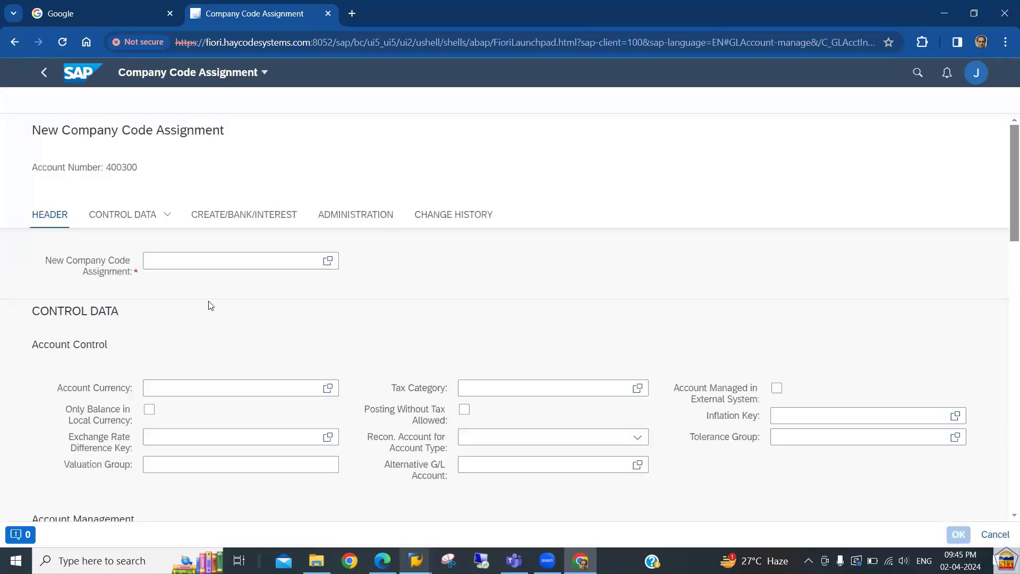
left_click(199, 264)
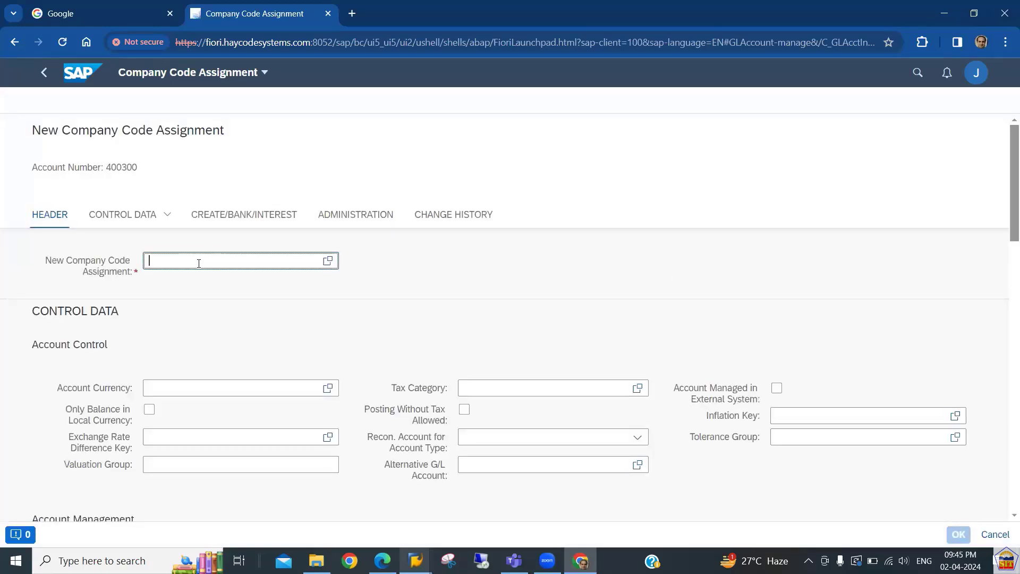
type("2266")
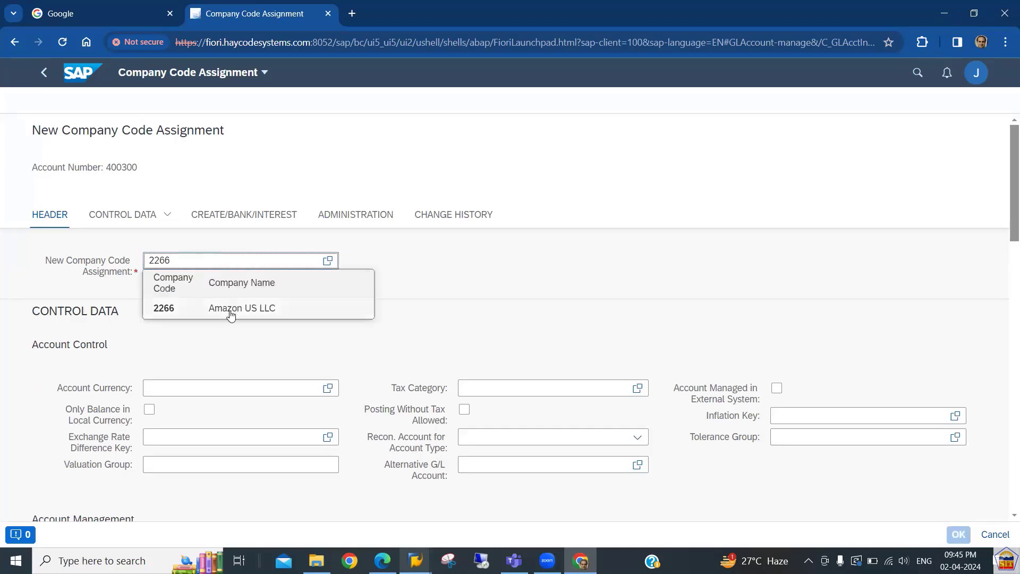
left_click(231, 312)
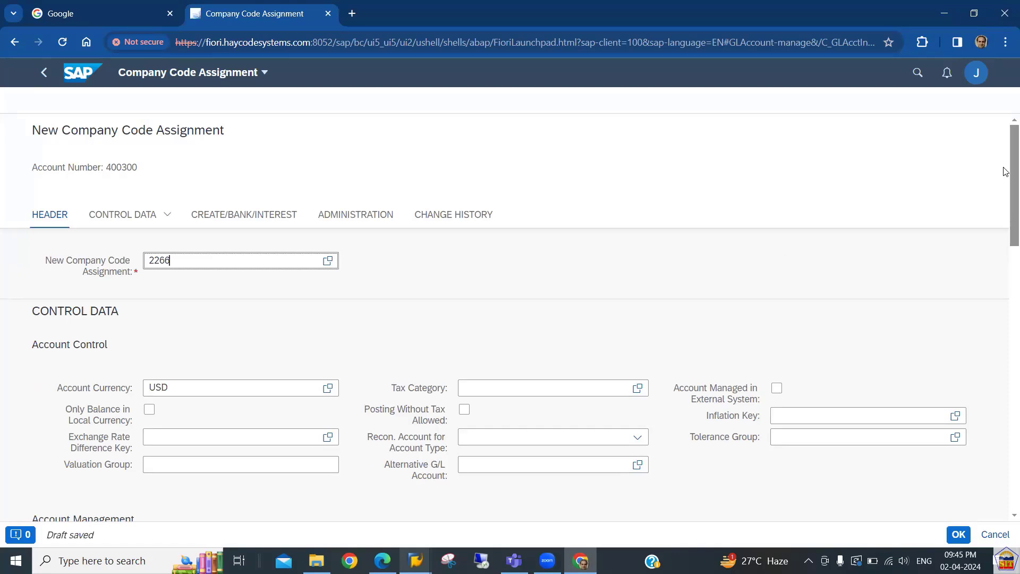
Enable Only Balance in Local Currency and set the sort key to 001 (Posting date) for the company code assignment.
left_click_drag(1011, 169, 1011, 201)
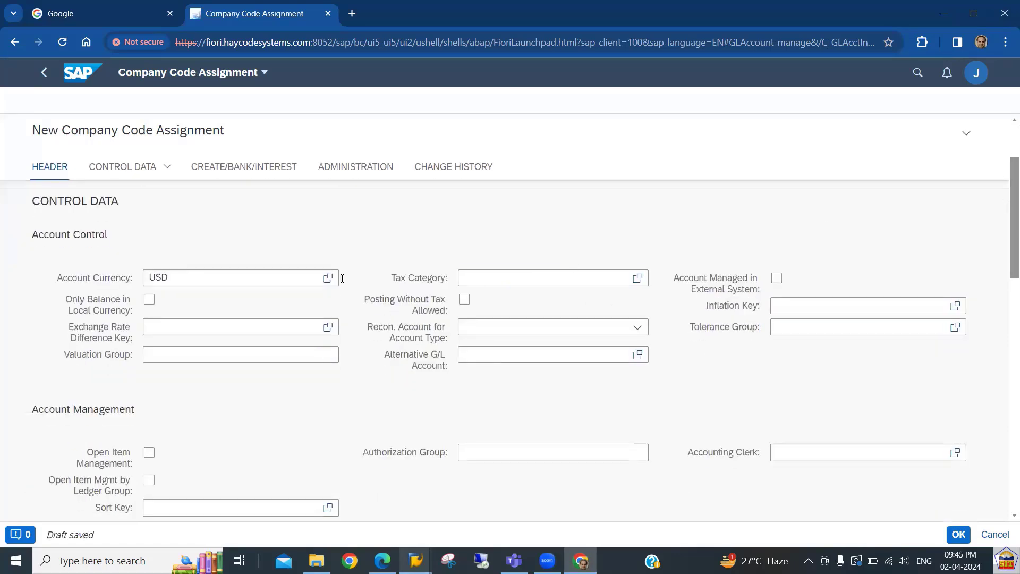
left_click(150, 300)
left_click_drag(1006, 199, 1004, 232)
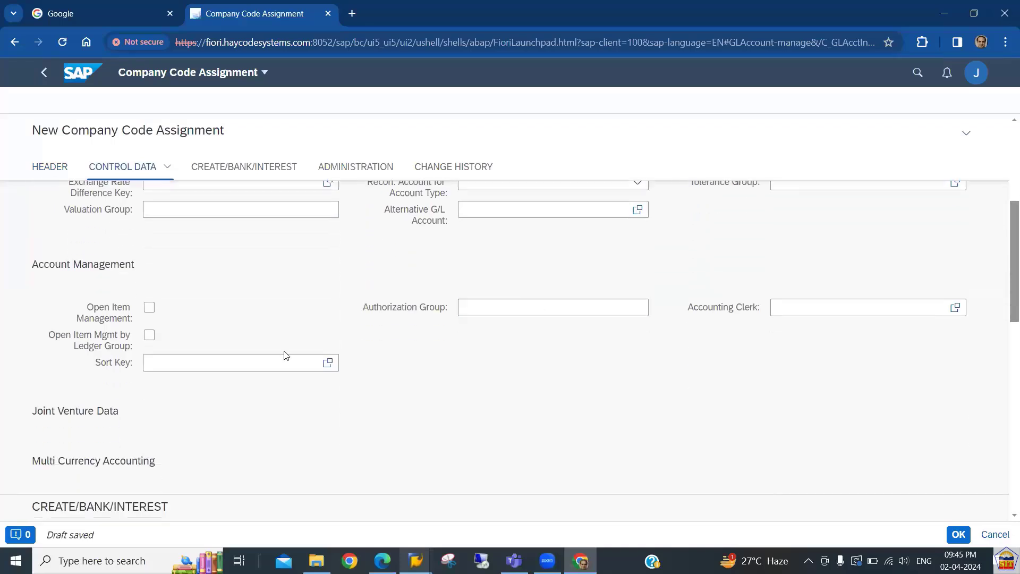
left_click(241, 363)
type("001")
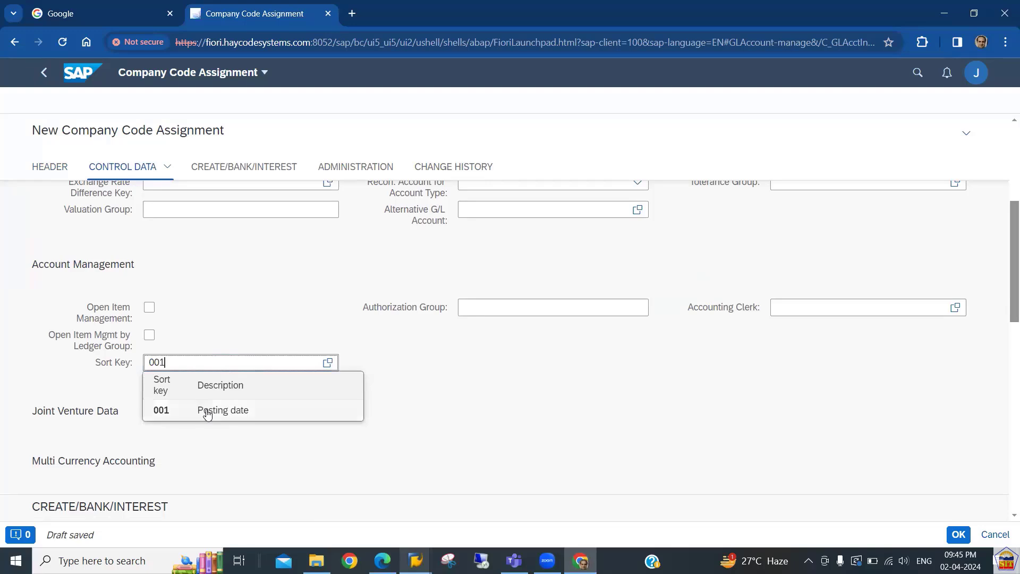
left_click(207, 413)
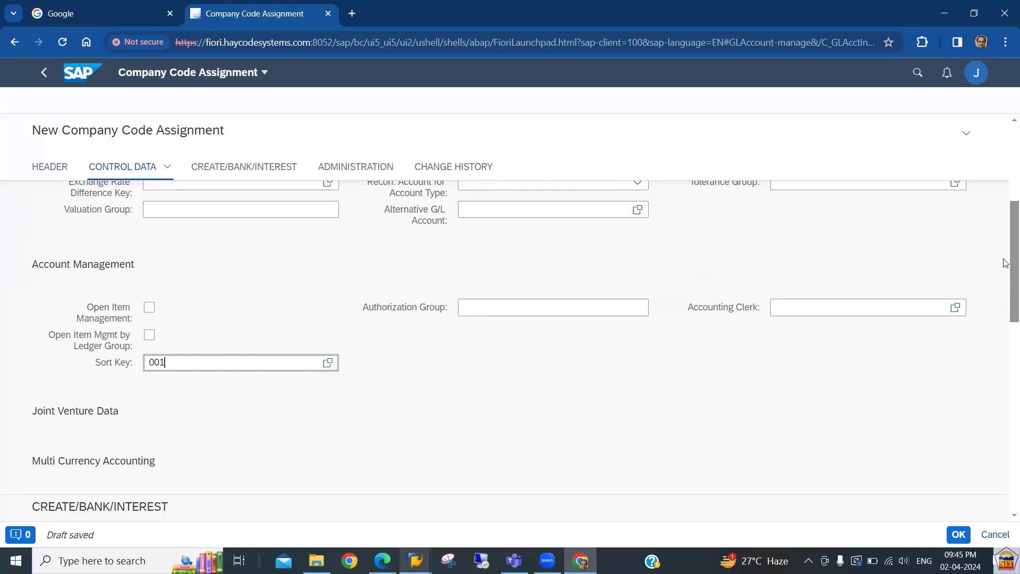
Set the field status group to G004 (Cost accounts), review the assignment's remaining sections and return to the account's master data.
left_click_drag(1006, 262, 1006, 331)
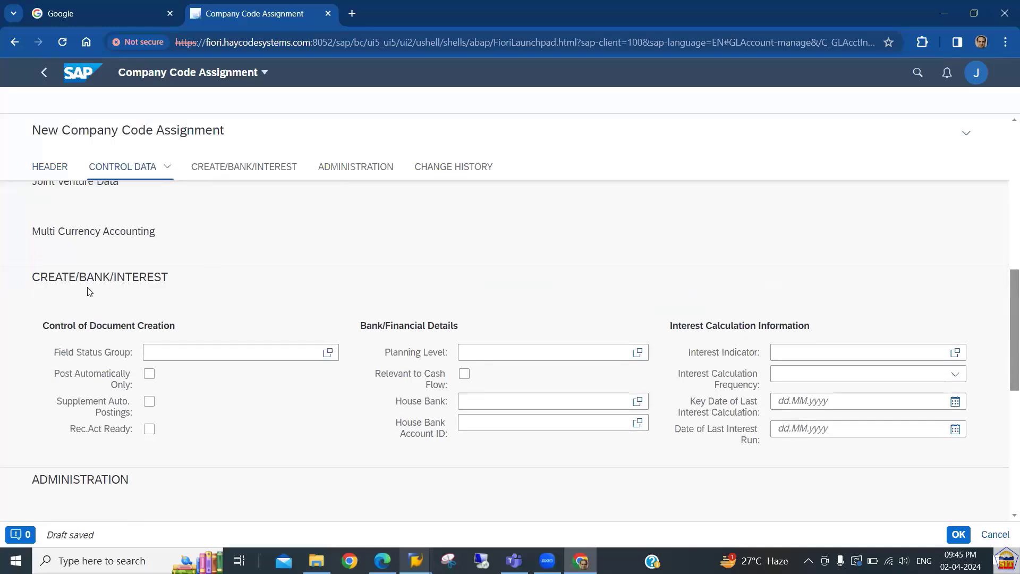
left_click(186, 355)
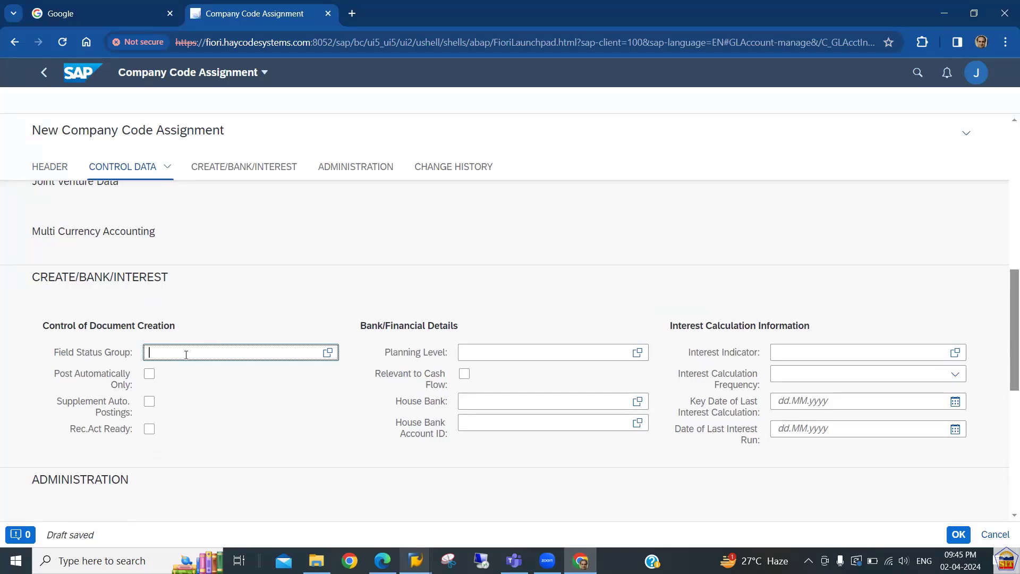
type("g004")
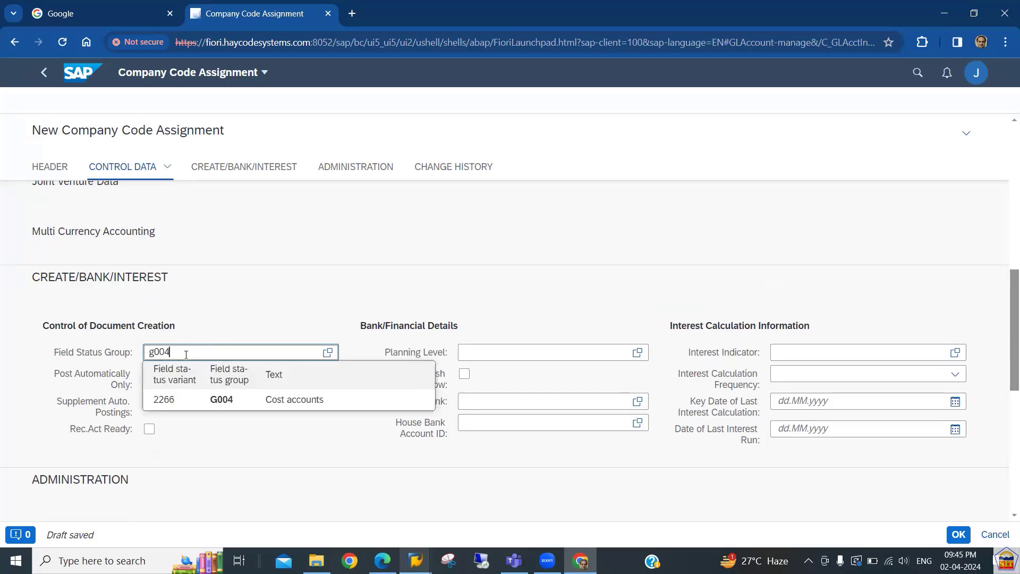
left_click(258, 400)
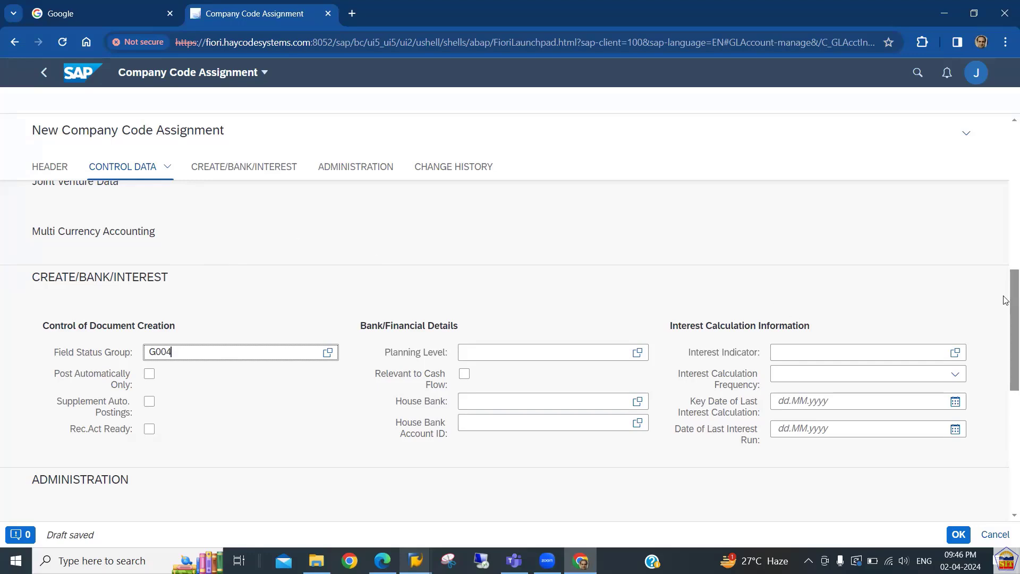
scroll(1005, 299, "down", 3)
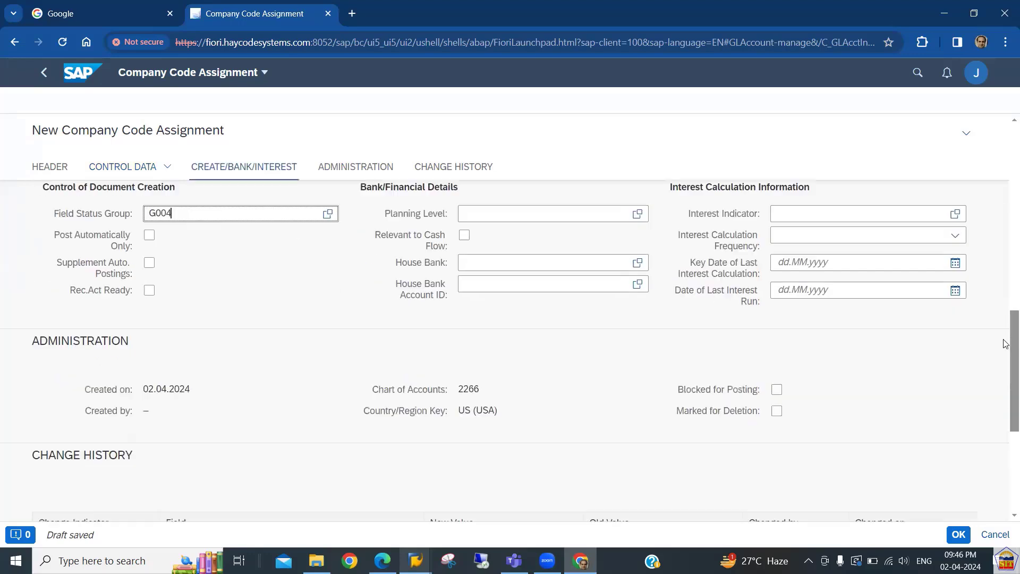
scroll(1005, 347, "down", 2)
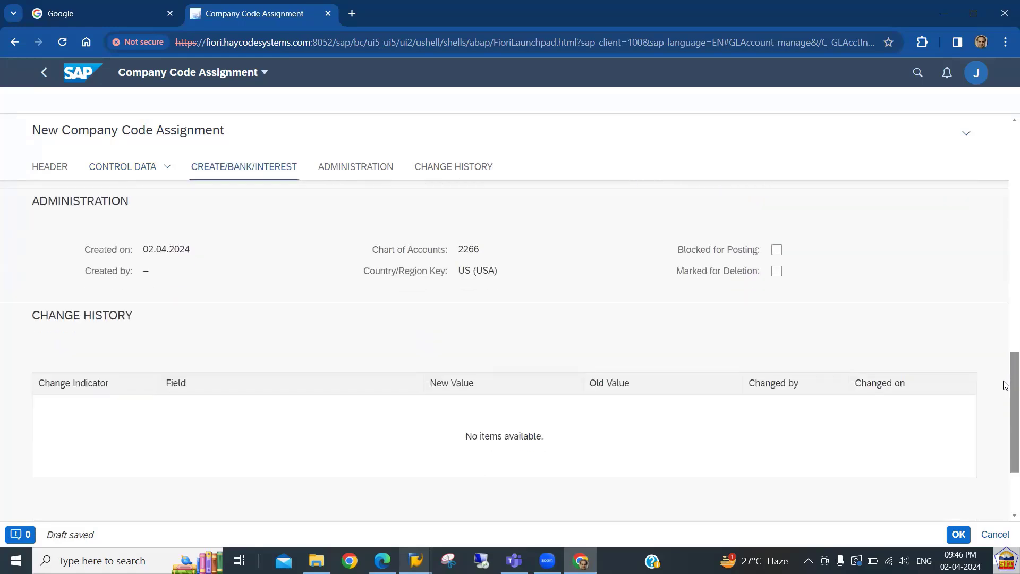
scroll(1006, 391, "down", 2)
scroll(1005, 329, "up", 8)
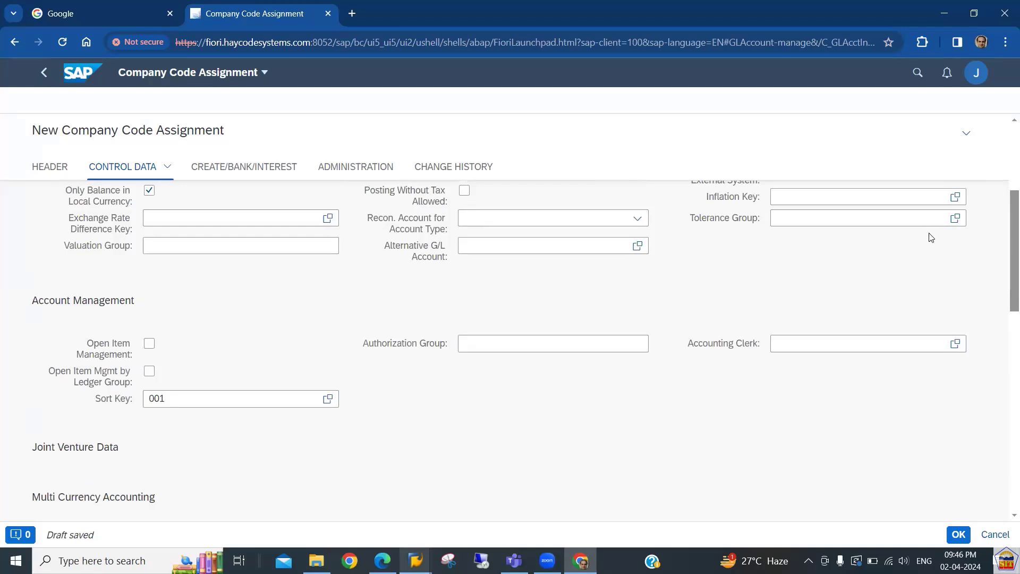
scroll(1006, 212, "up", 4)
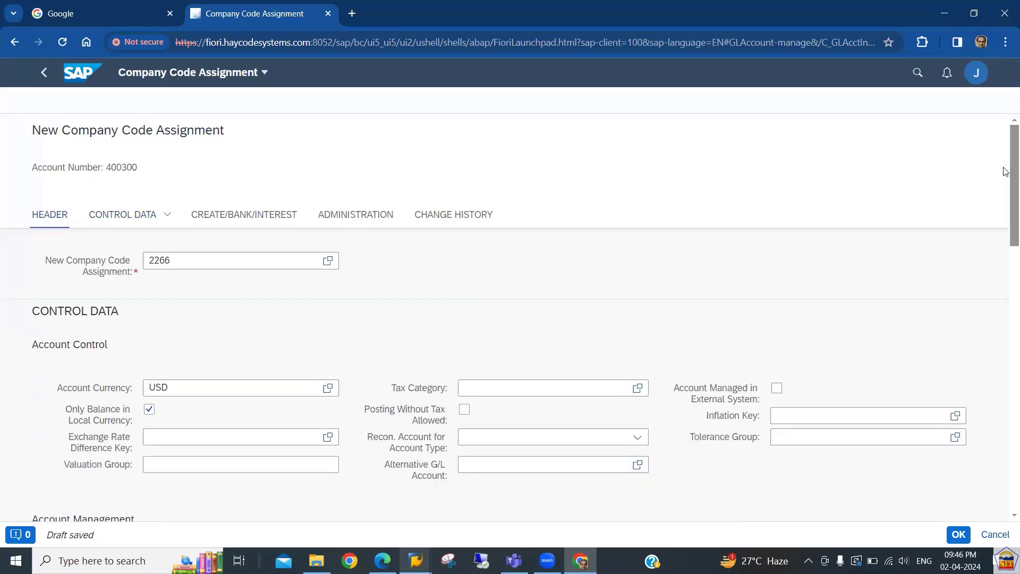
left_click(47, 78)
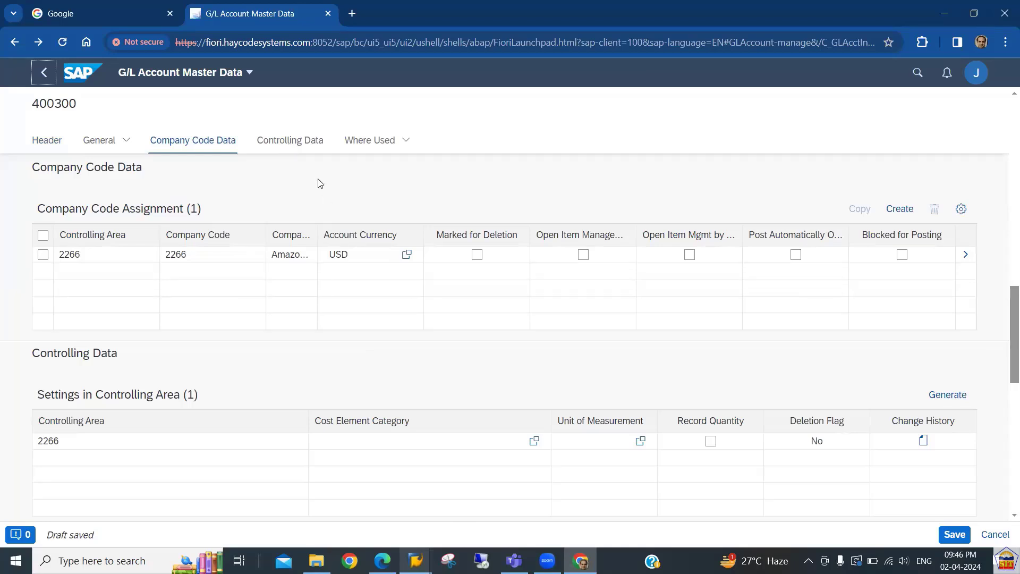
Try cost element category 01 (Primary costs/cost-reducing revenues) for controlling area 2266 in the controlling data and clear it again.
left_click(296, 142)
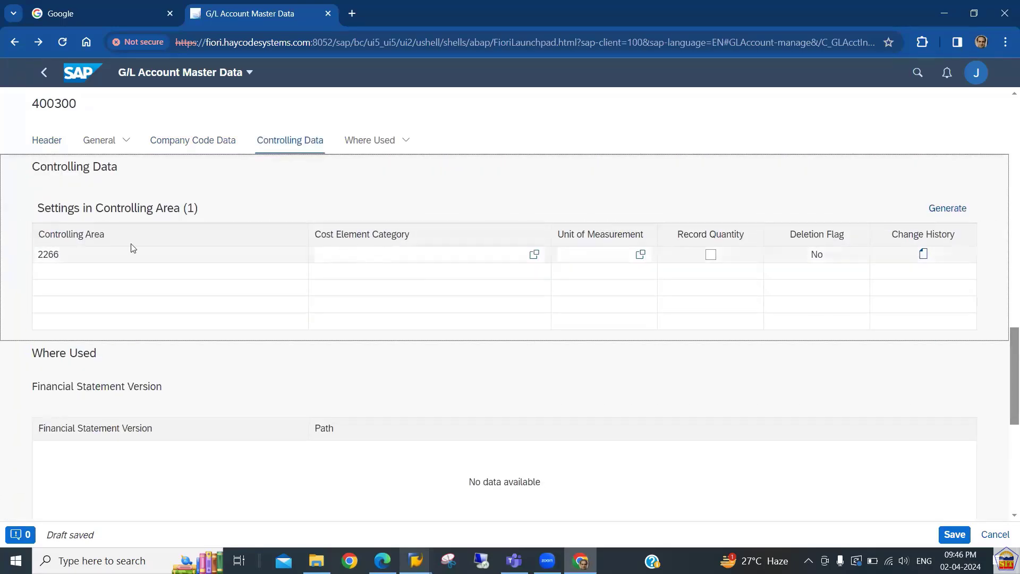
left_click(83, 256)
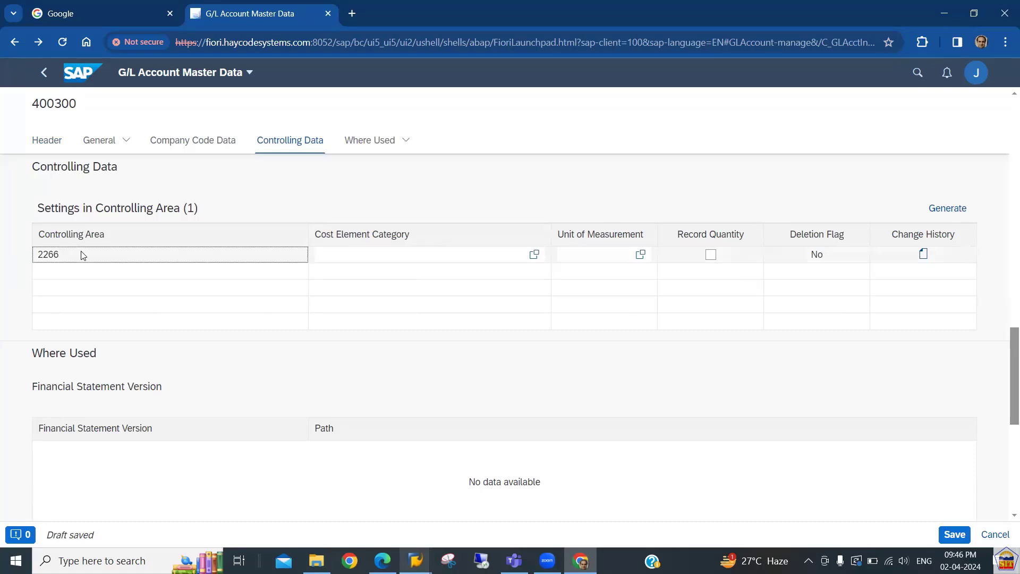
left_click(355, 258)
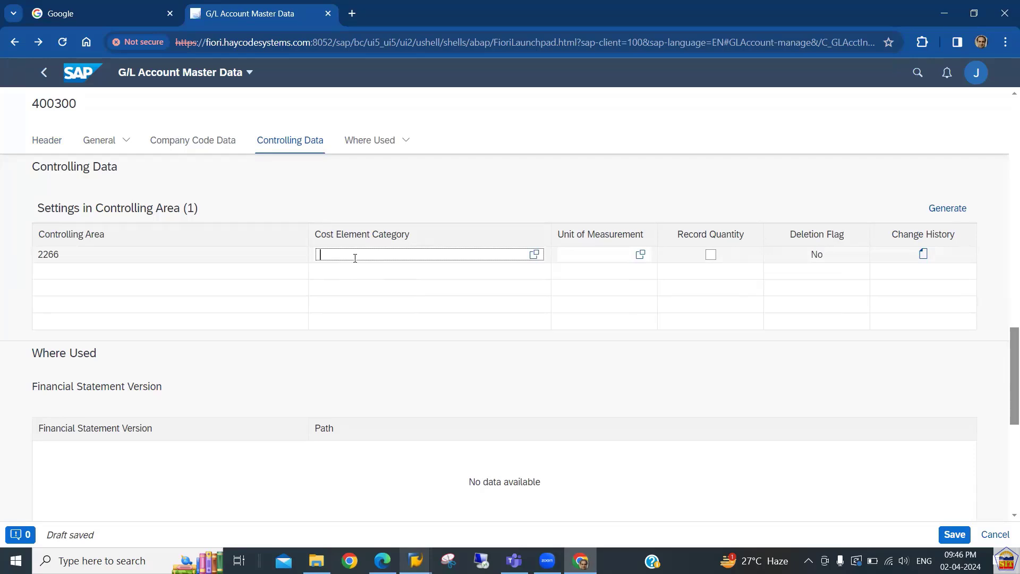
left_click(535, 255)
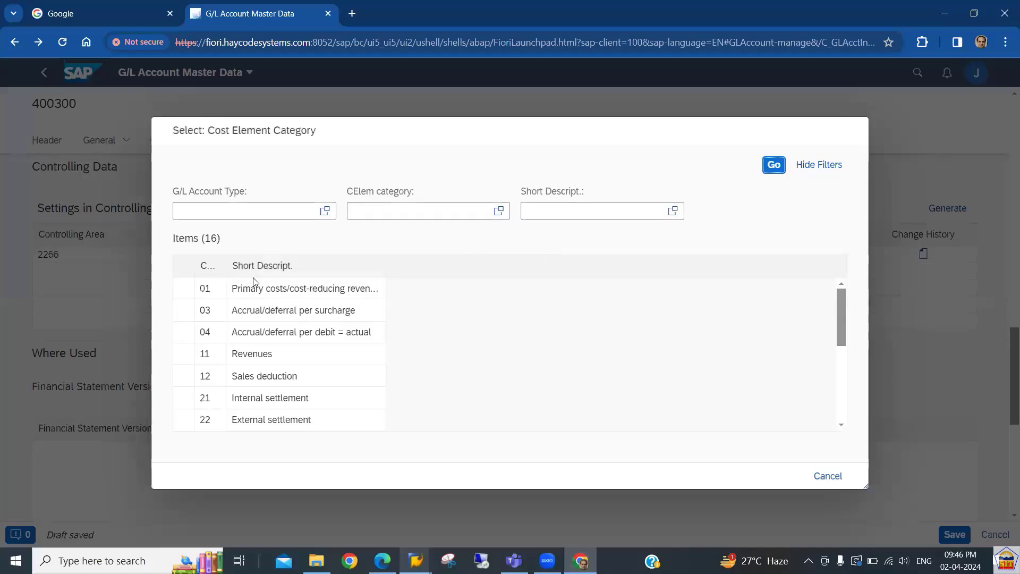
left_click(258, 293)
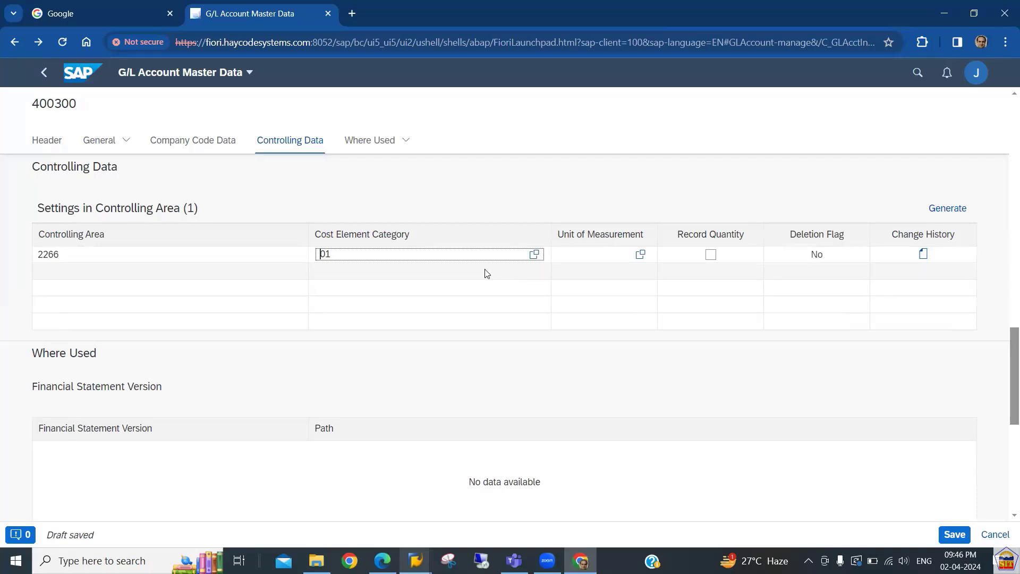
key("Delete")
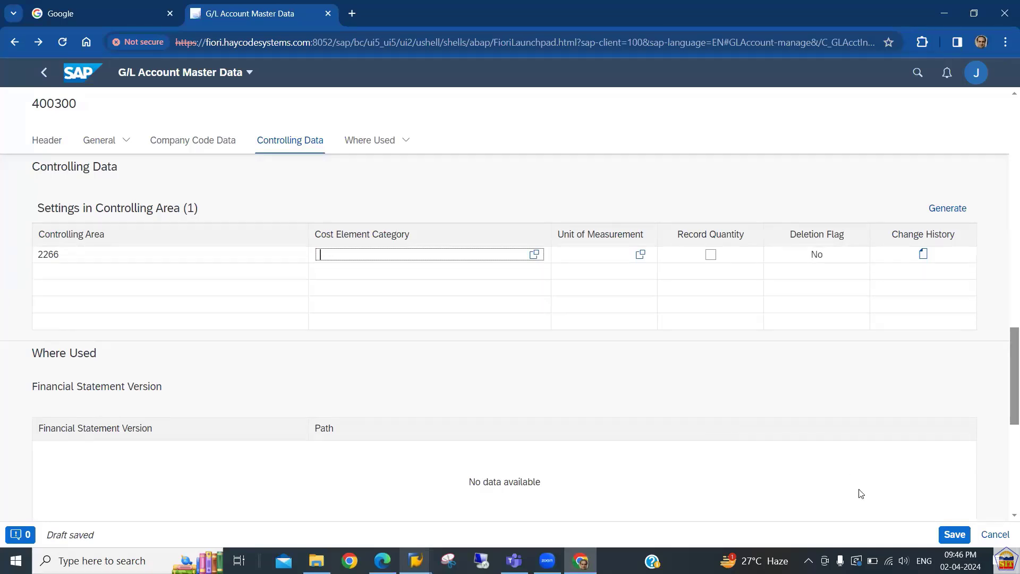
Try to save account 400300 without a cost element category and review the error messages.
left_click(955, 536)
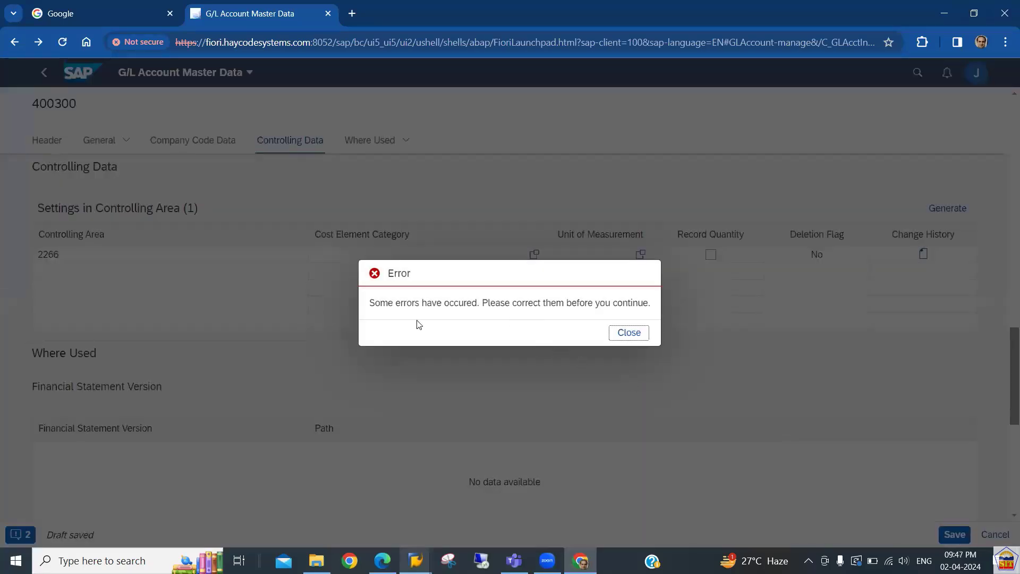
left_click(630, 338)
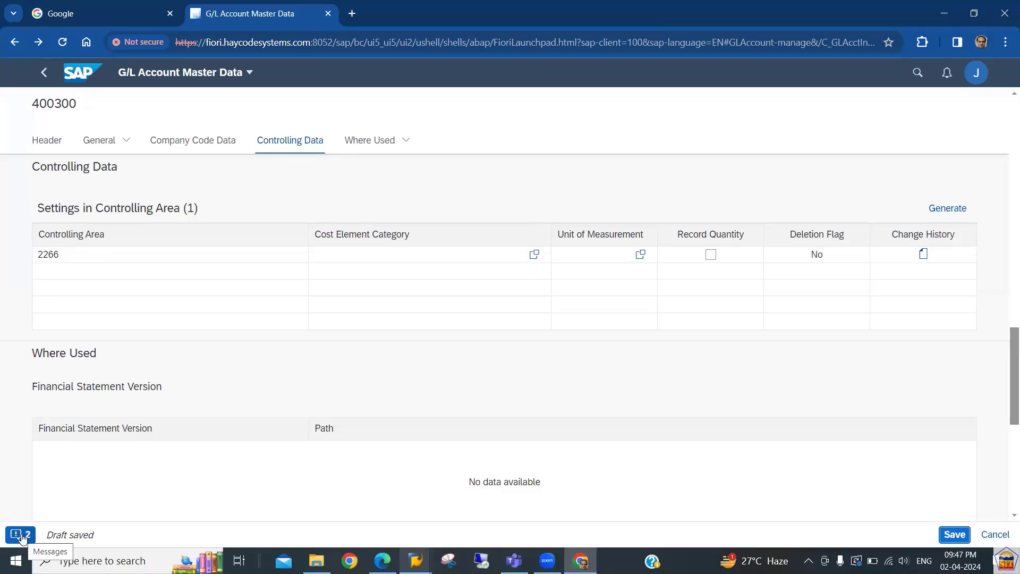
left_click(22, 537)
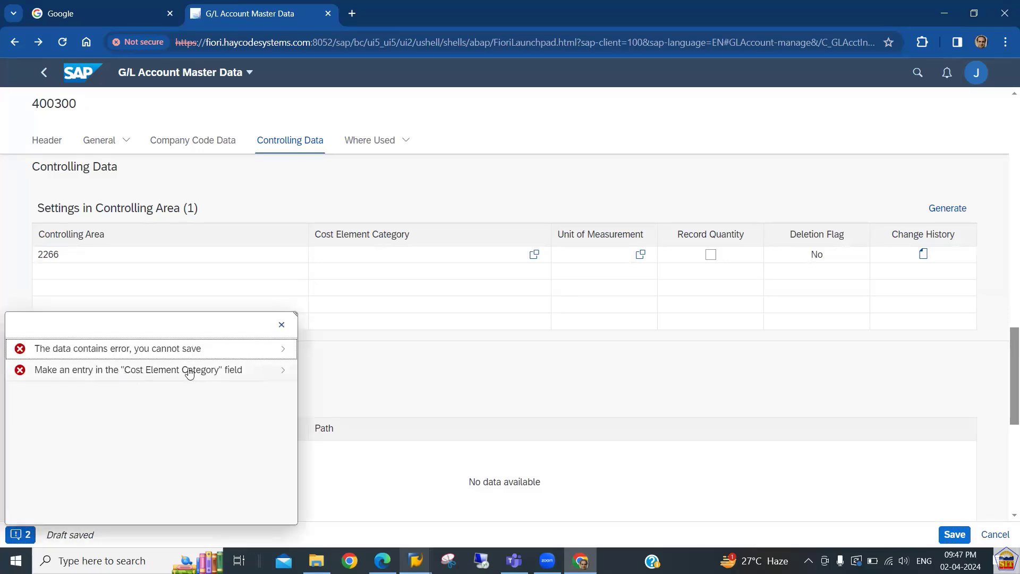
left_click(282, 325)
Set the cost element category for controlling area 2266 to 01 (Primary costs/cost-reducing revenues) and save the account.
left_click(387, 255)
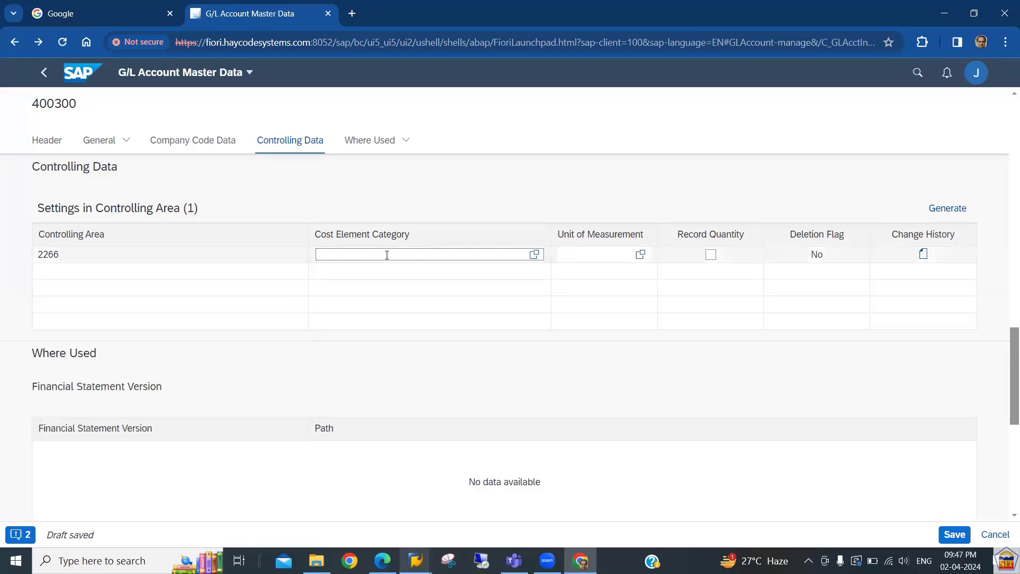
type("001")
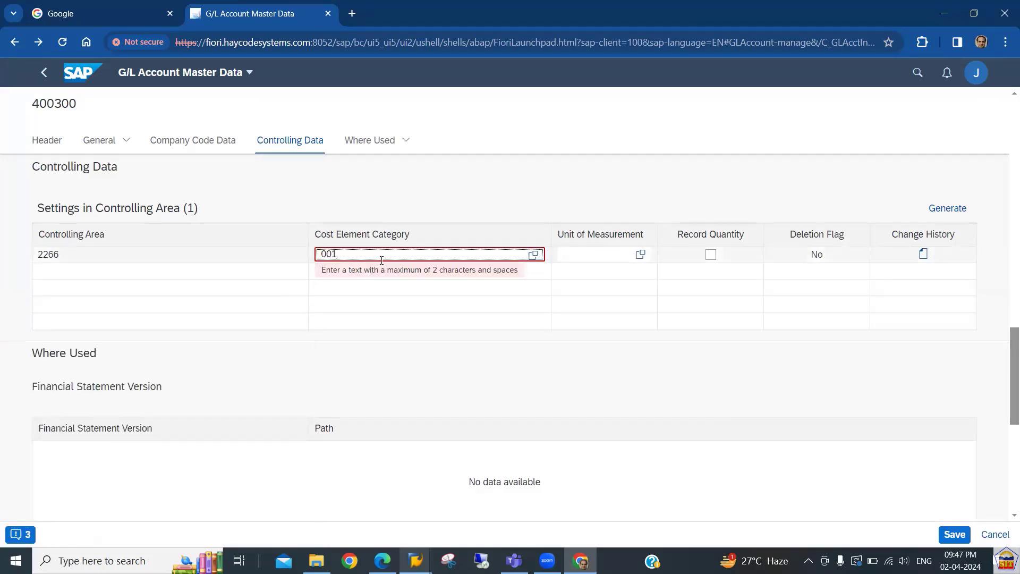
key("BackSpace")
key("BackSpace")
key("BackSpace")
type("01")
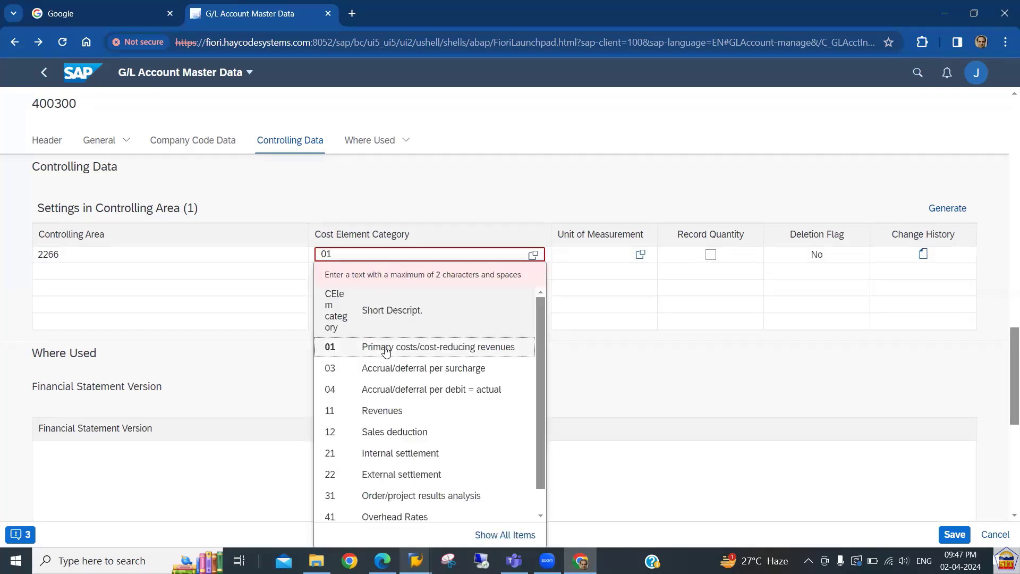
left_click(386, 348)
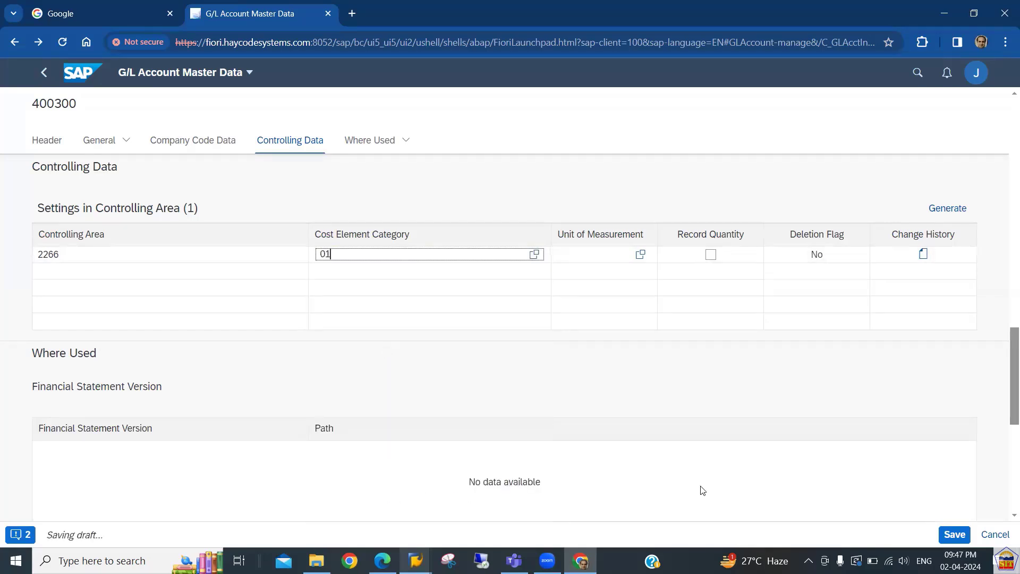
left_click(954, 535)
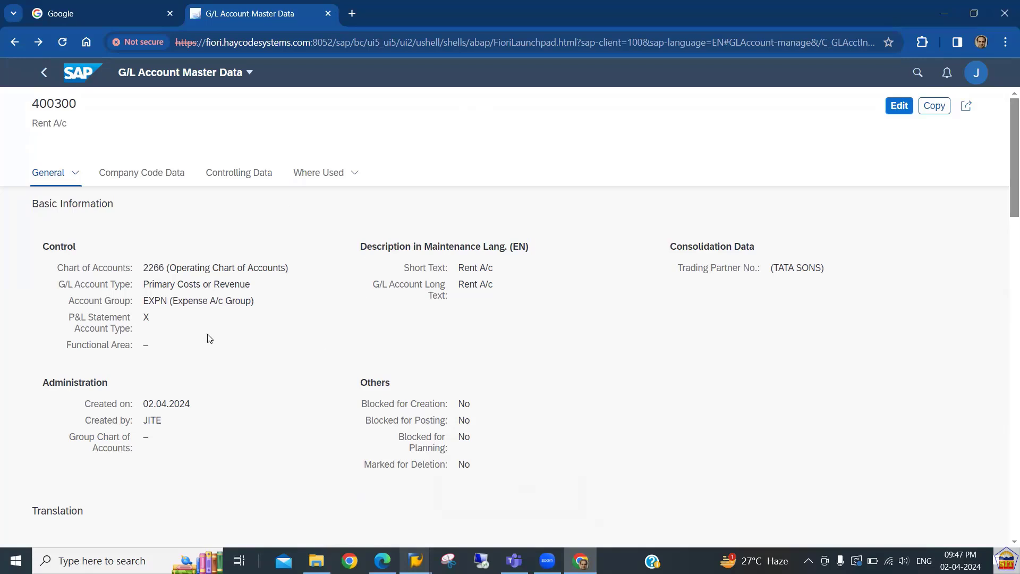
Switch to the SAP Easy Access window in SAP GUI.
key("alt+Tab")
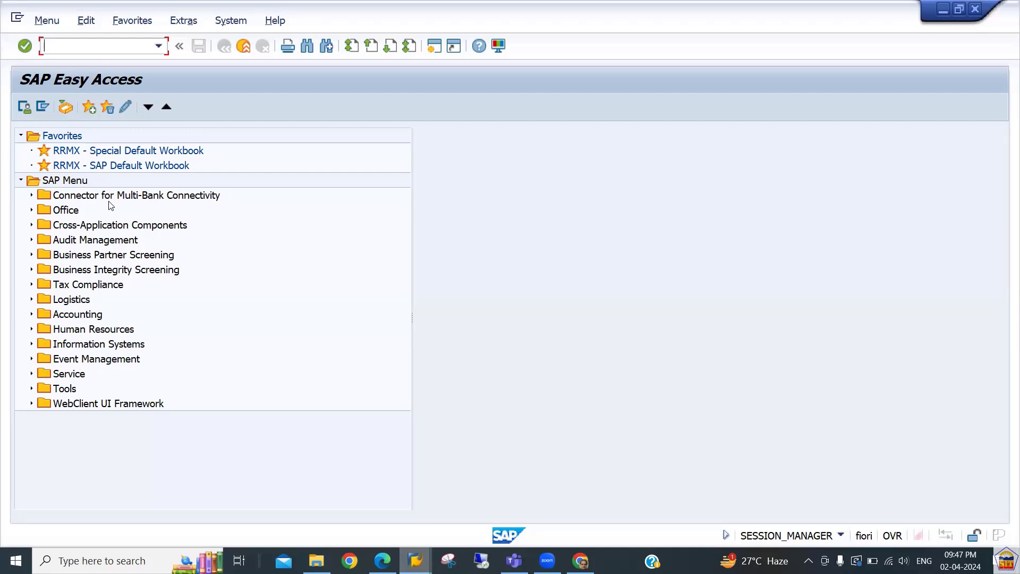
type("spro")
key("BackSpace")
key("BackSpace")
key("BackSpace")
Expand the Accounting folder of the SAP menu tree and its Financial Accounting subfolder.
left_click(84, 330)
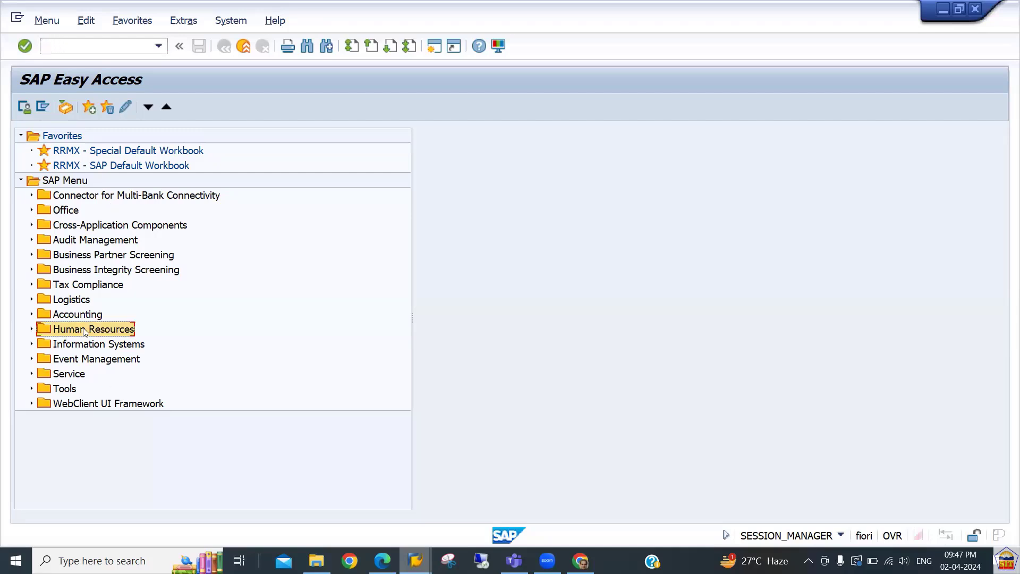
key("Up")
key("Right")
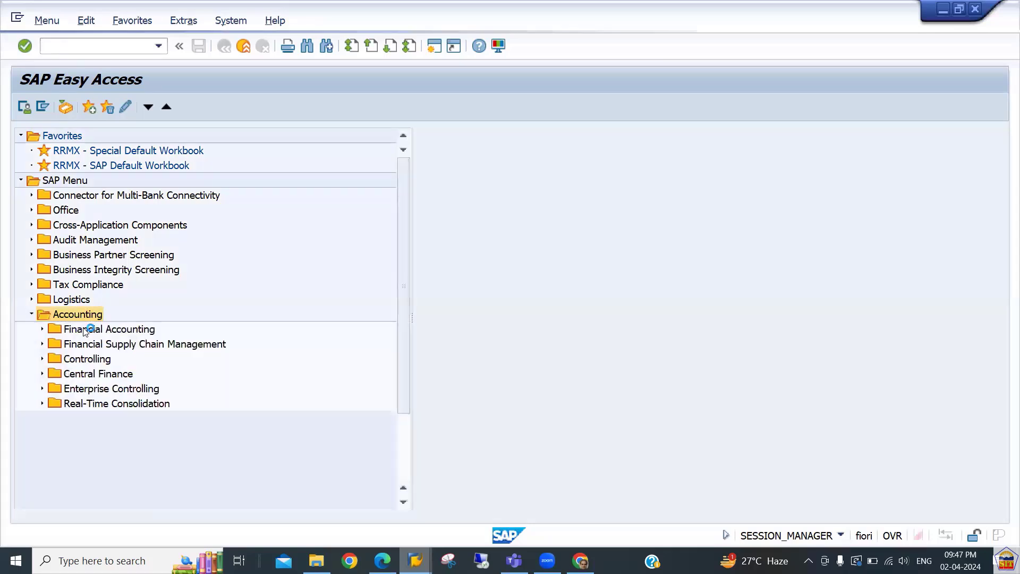
key("Down")
key("Down")
key("Down")
key("Down")
key("Down")
key("Up")
key("Up")
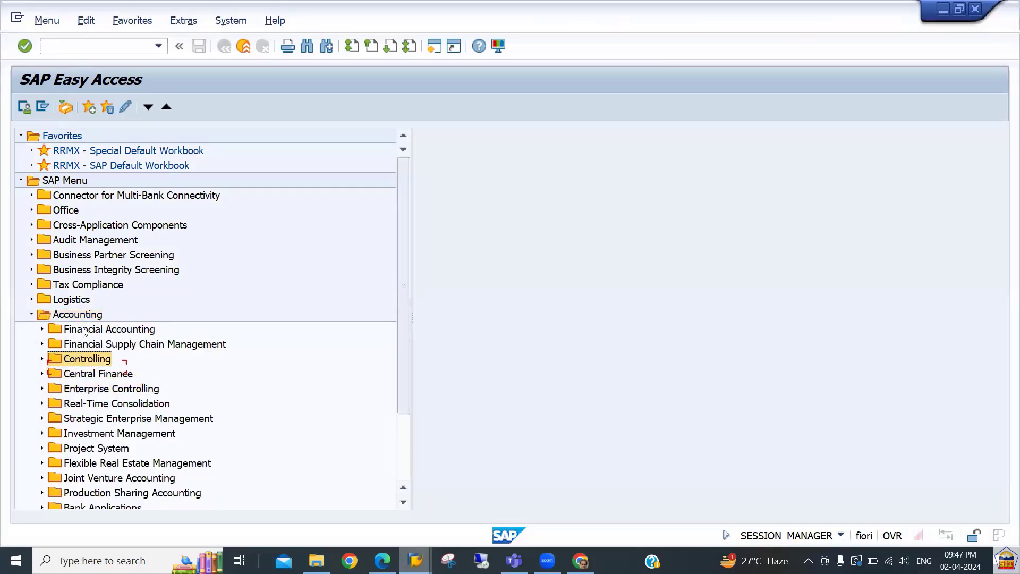
key("Up")
key("Up")
key("Right")
Expand the General Ledger folder under Financial Accounting.
key("Down")
key("Down")
key("Down")
key("Down")
key("Down")
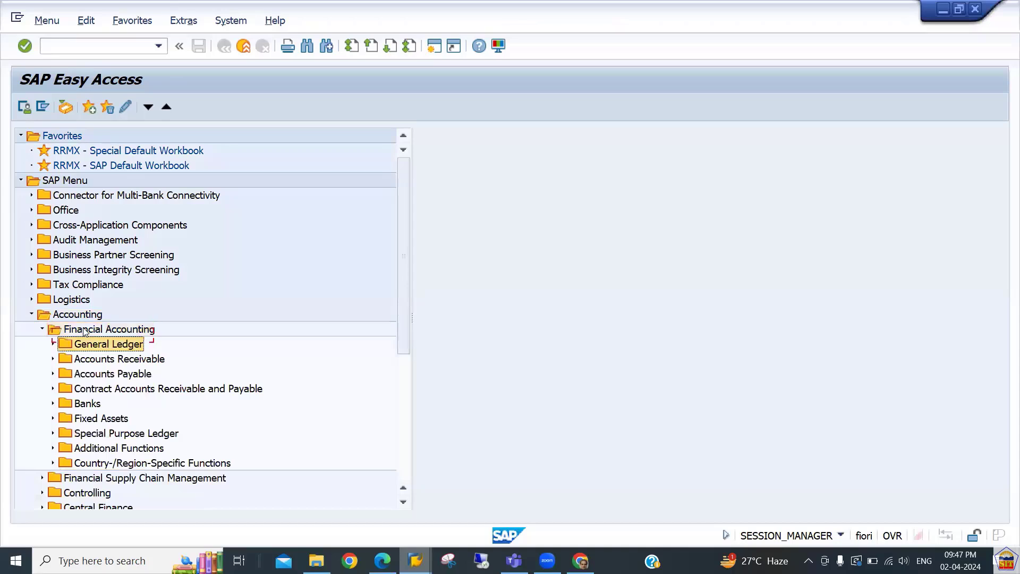
key("Up")
key("Up")
key("Up")
key("Up")
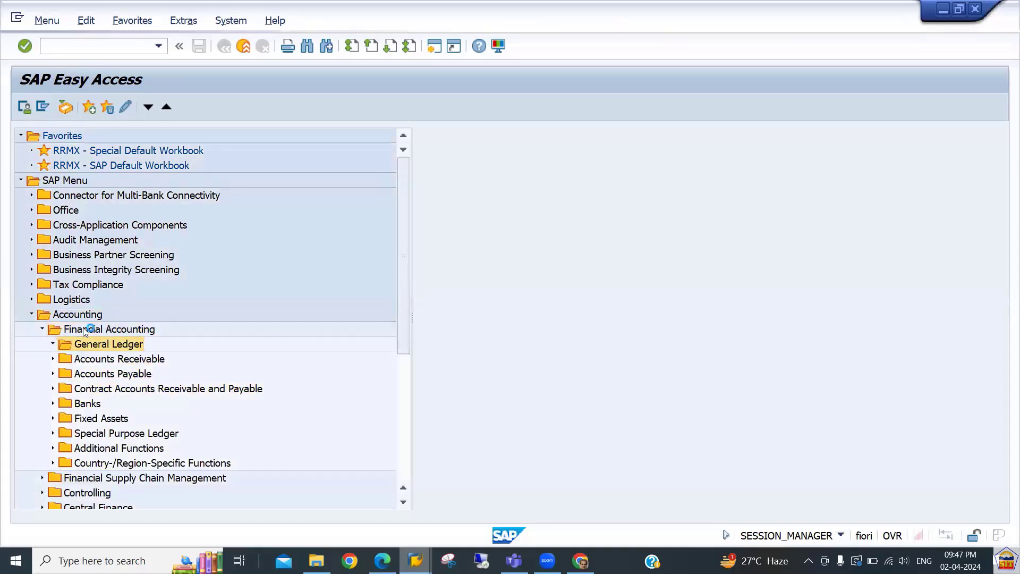
key("Right")
Expand Information System under General Ledger and the General Ledger Reports folder inside it.
key("Down")
key("Down")
key("Down")
key("Down")
key("Down")
key("Down")
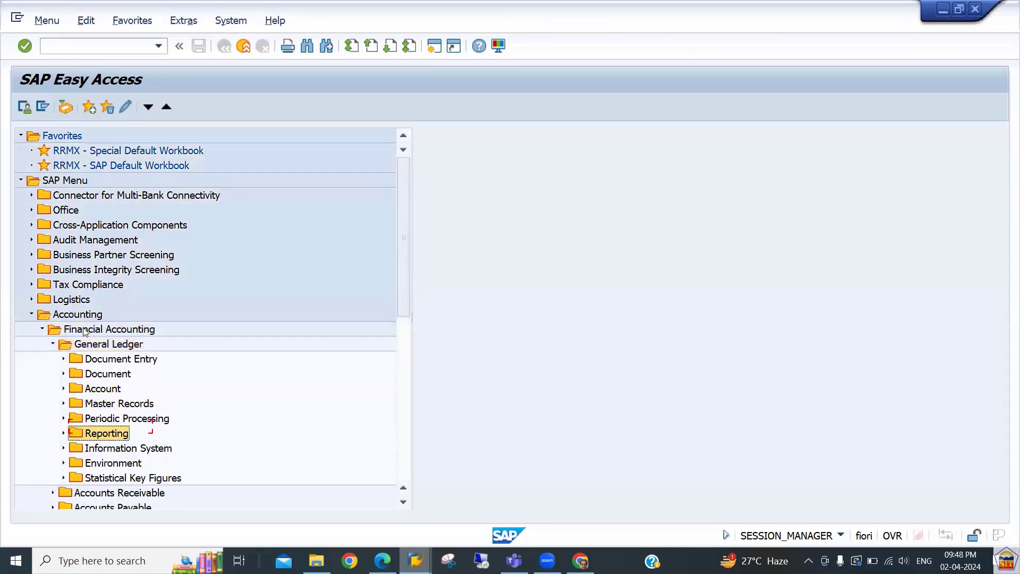
key("Down")
key("Right")
key("Down")
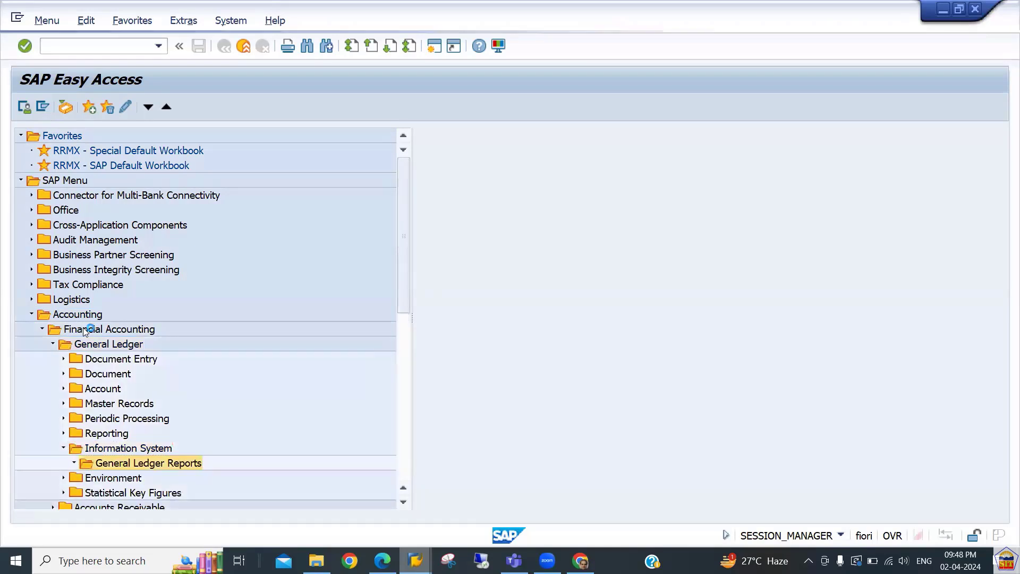
key("Right")
Expand the Master Data folder under General Ledger Reports.
key("Down")
key("Down")
key("Down")
key("Down")
key("Down")
key("Down")
key("Down")
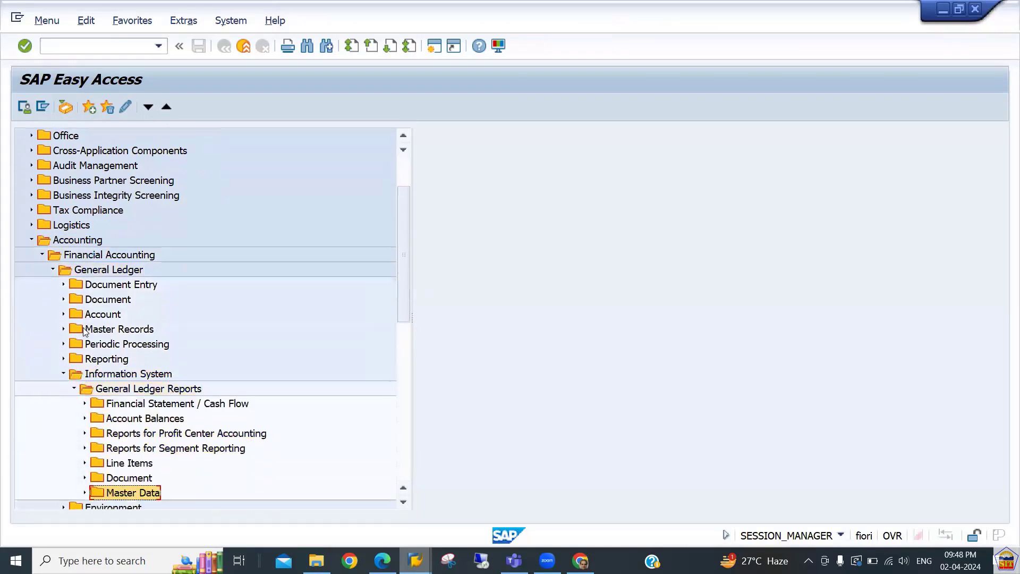
key("Down")
key("Up")
key("Right")
Open the report S_ALR_87012333 - G/L Accounts List from the Master Data folder.
key("Down")
key("Down")
key("Down")
key("Down")
key("Down")
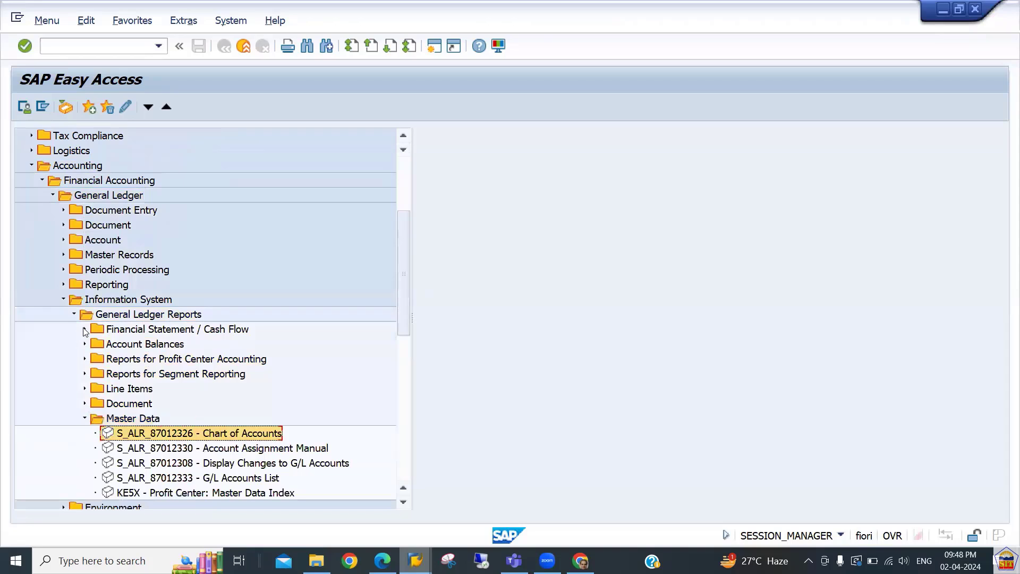
key("Up")
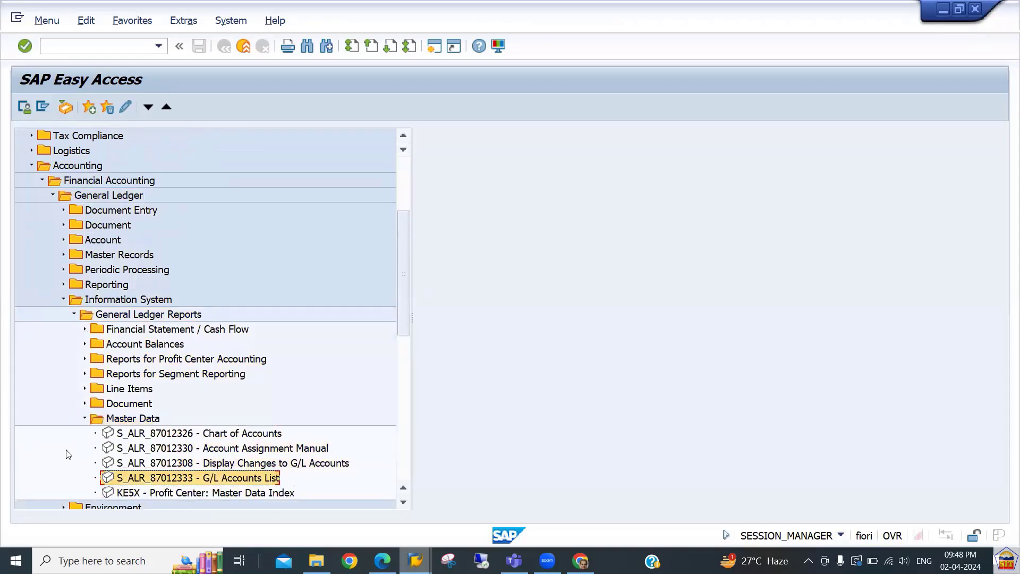
double_click(146, 480)
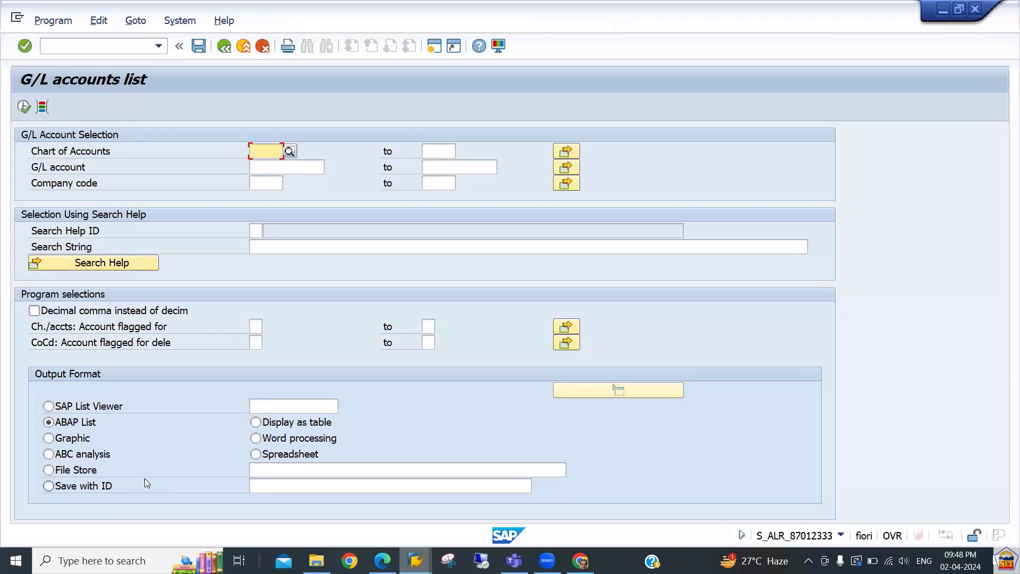
Run the G/L accounts list for chart of accounts 2266 and check the entry for account 400300.
type("2266")
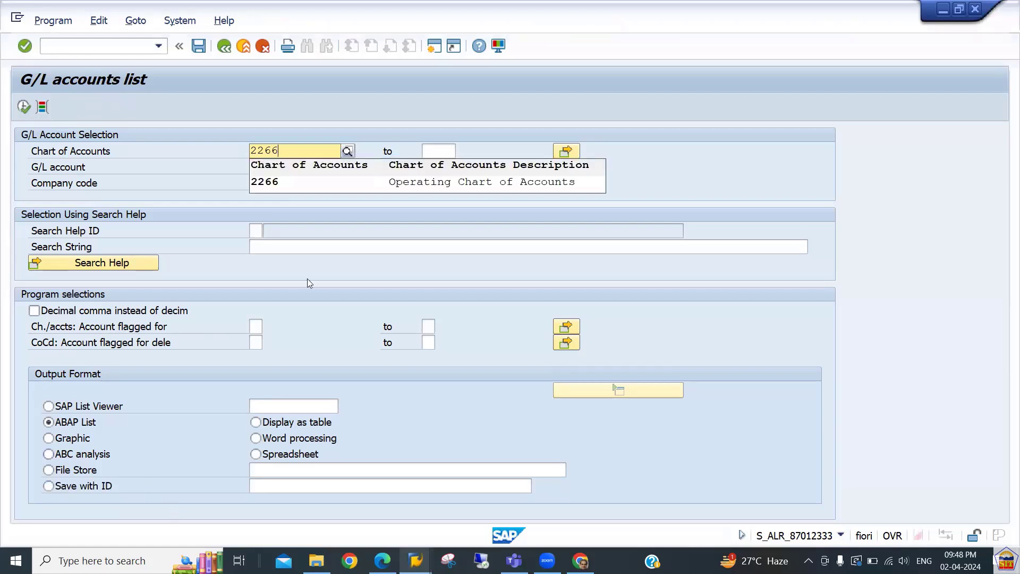
left_click(286, 185)
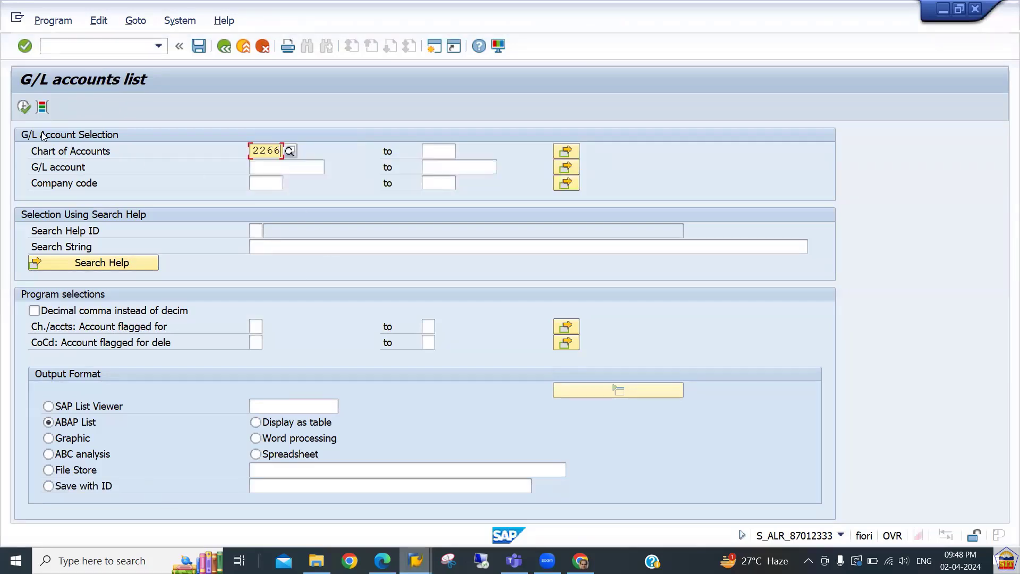
left_click(25, 111)
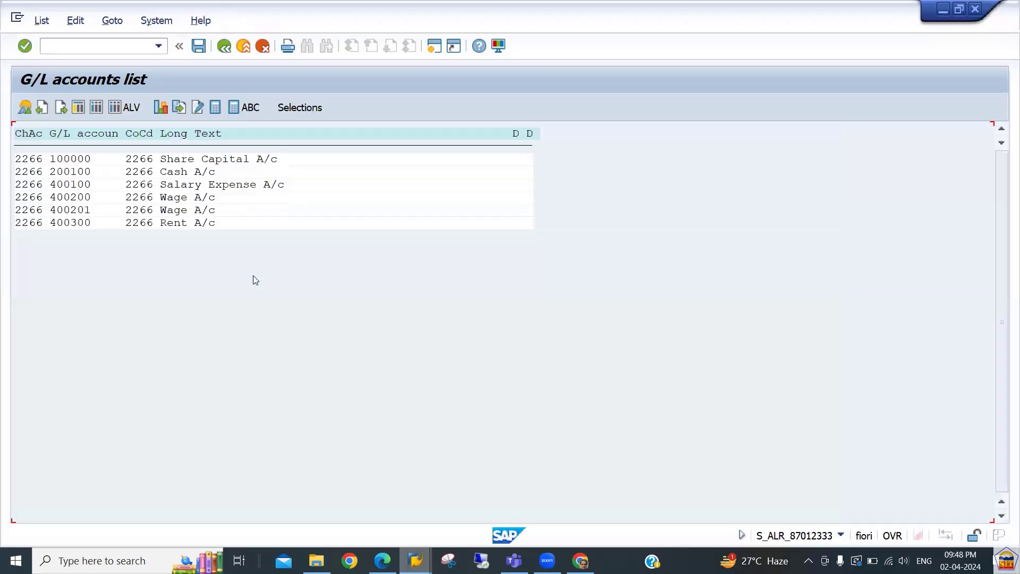
left_click(67, 223)
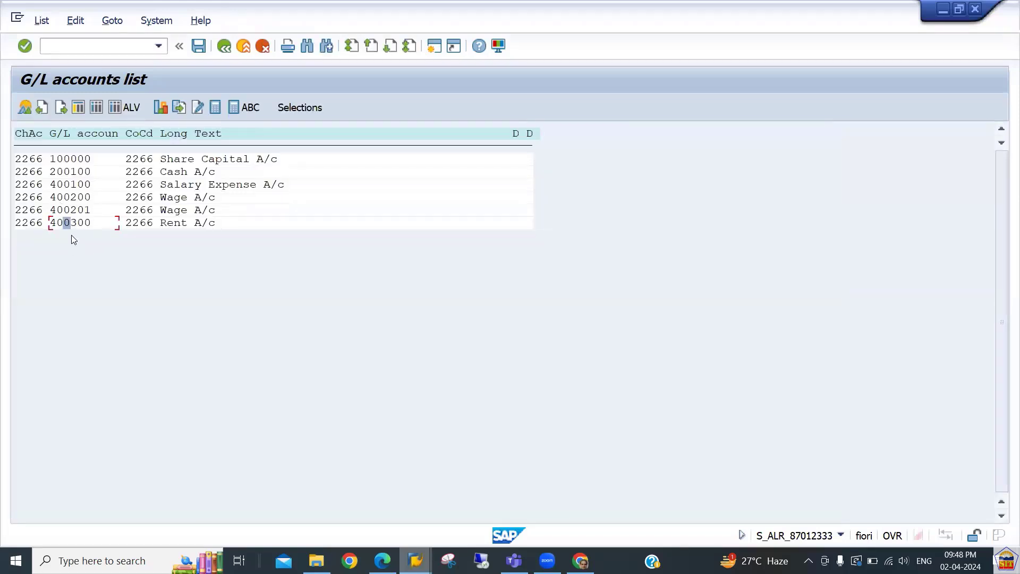
left_click(143, 48)
Switch to Practice GL Accounting.pdf in Edge and look through the exercises following the rent account, including editing, displaying changes and blocking.
mouse_move(382, 560)
left_click(386, 478)
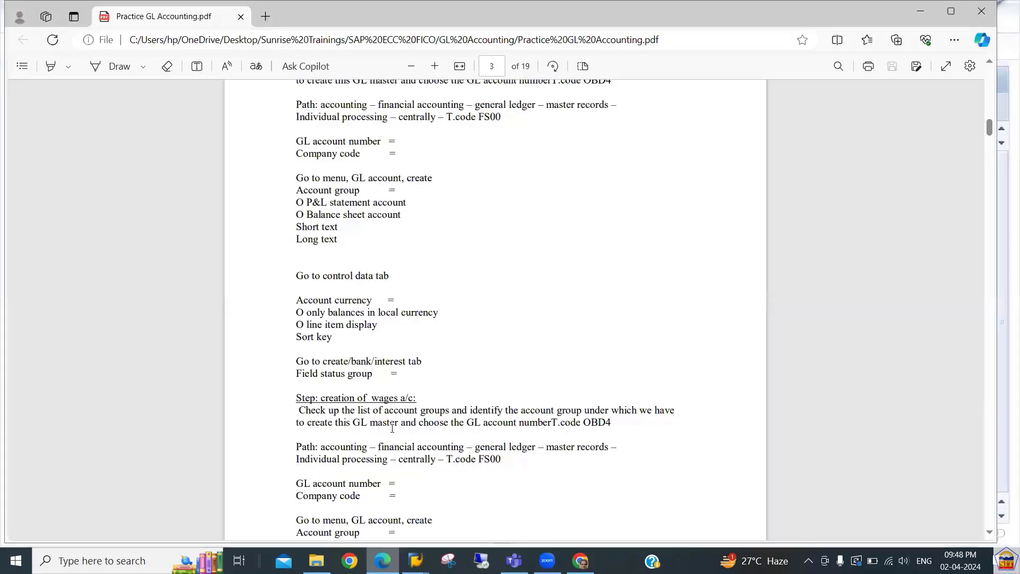
scroll(392, 428, "down", 15)
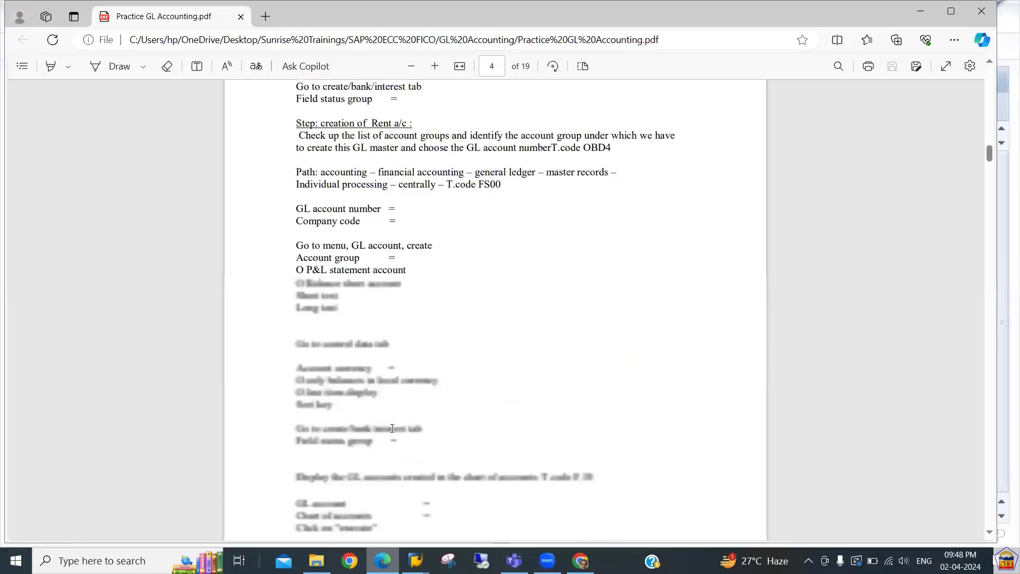
scroll(392, 428, "down", 8)
scroll(393, 428, "up", 5)
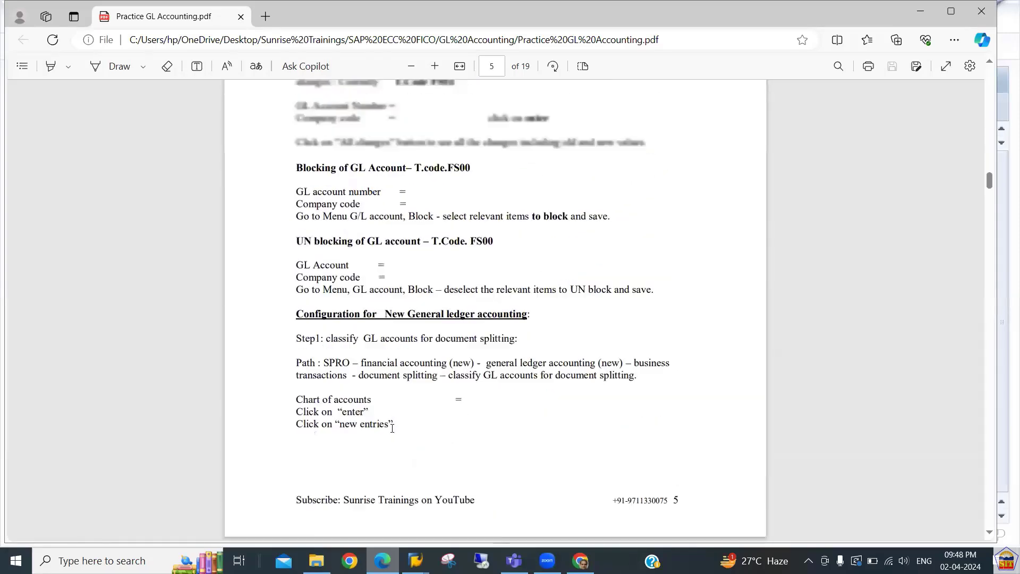
scroll(393, 429, "up", 6)
scroll(392, 429, "down", 6)
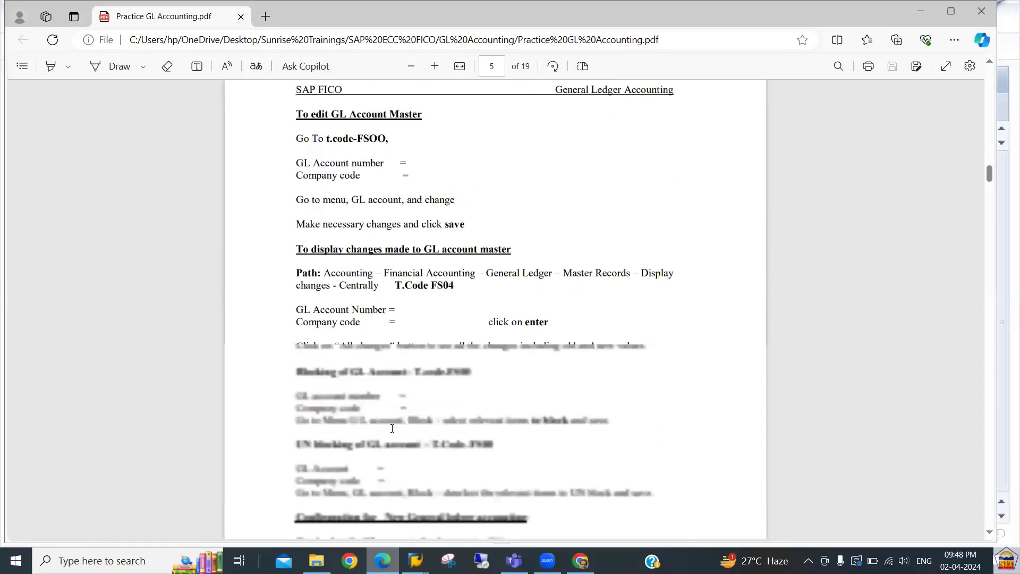
scroll(392, 429, "down", 9)
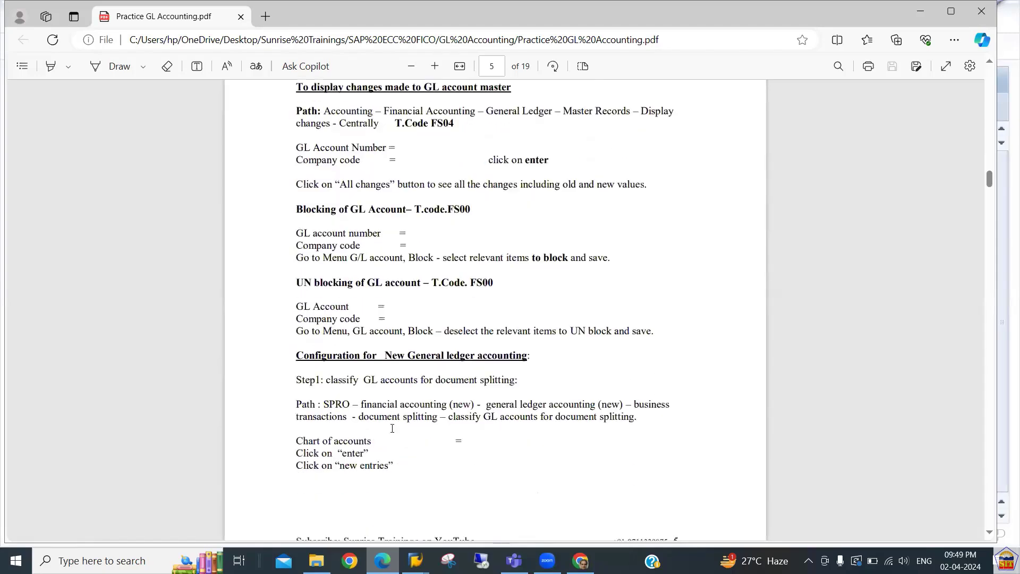
Find the Posting of transactions exercise on page 6 of the practice PDF and look up its transaction codes.
scroll(392, 428, "down", 7)
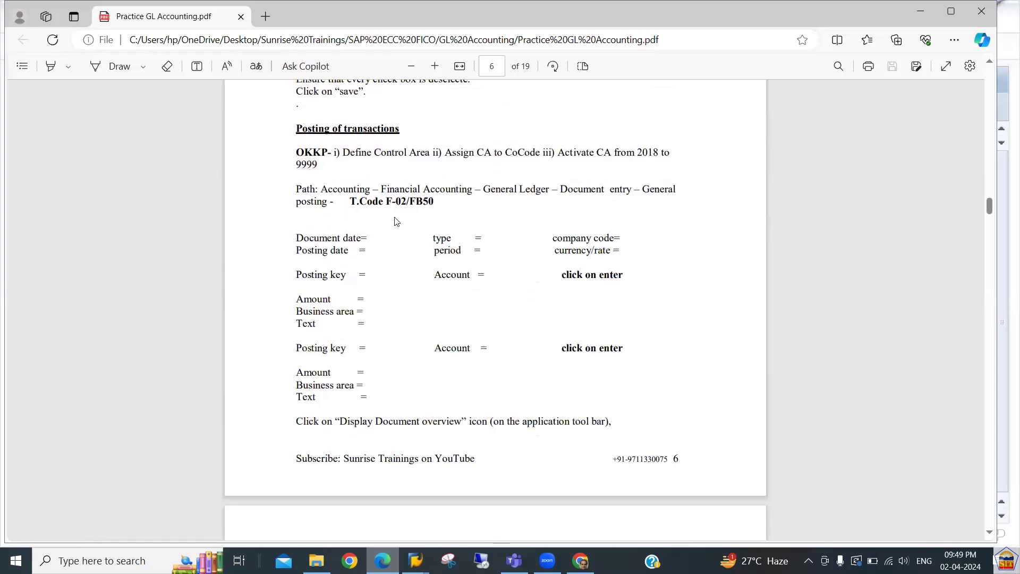
left_click_drag(387, 202, 474, 208)
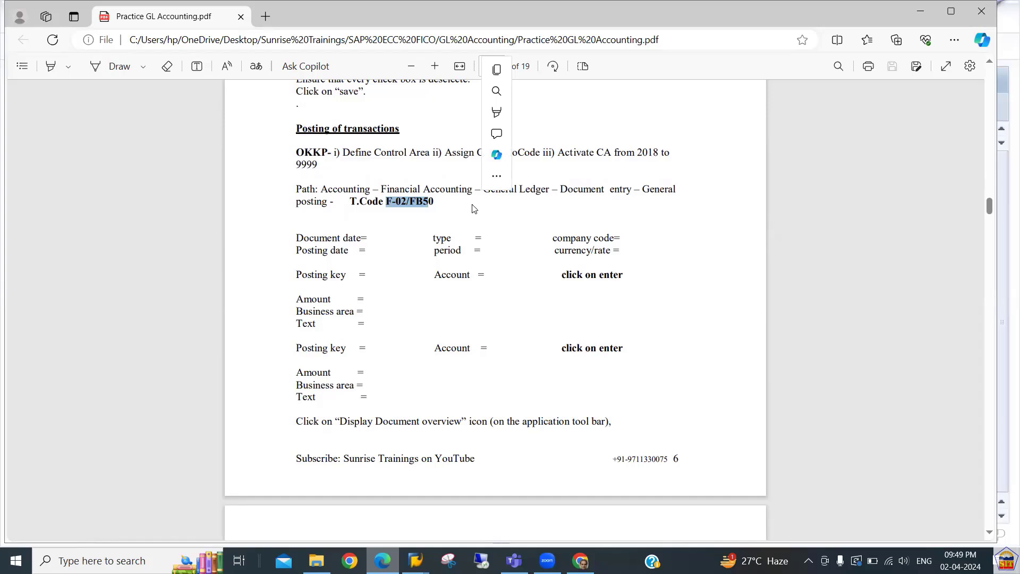
left_click(452, 211)
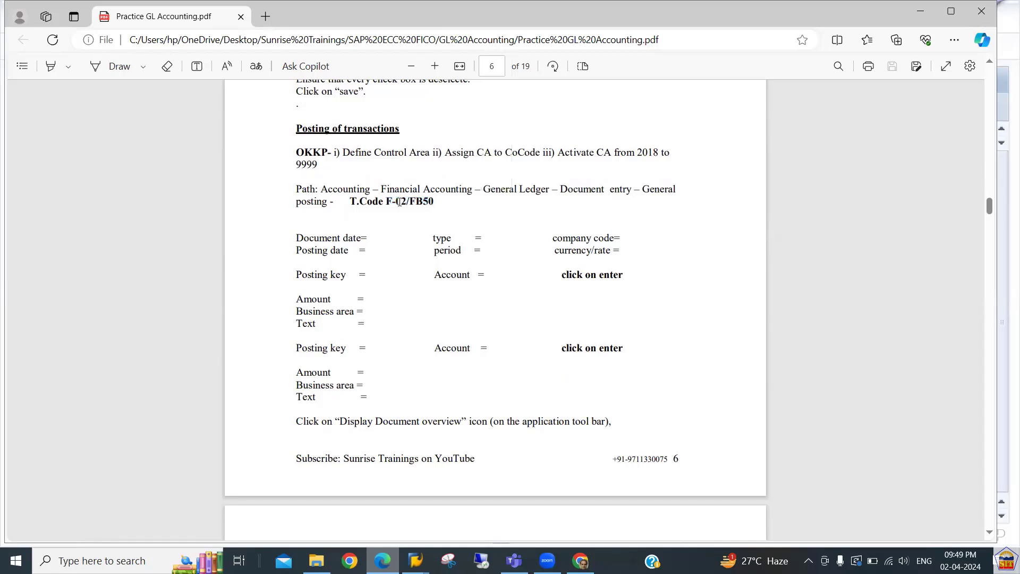
left_click_drag(391, 201, 446, 207)
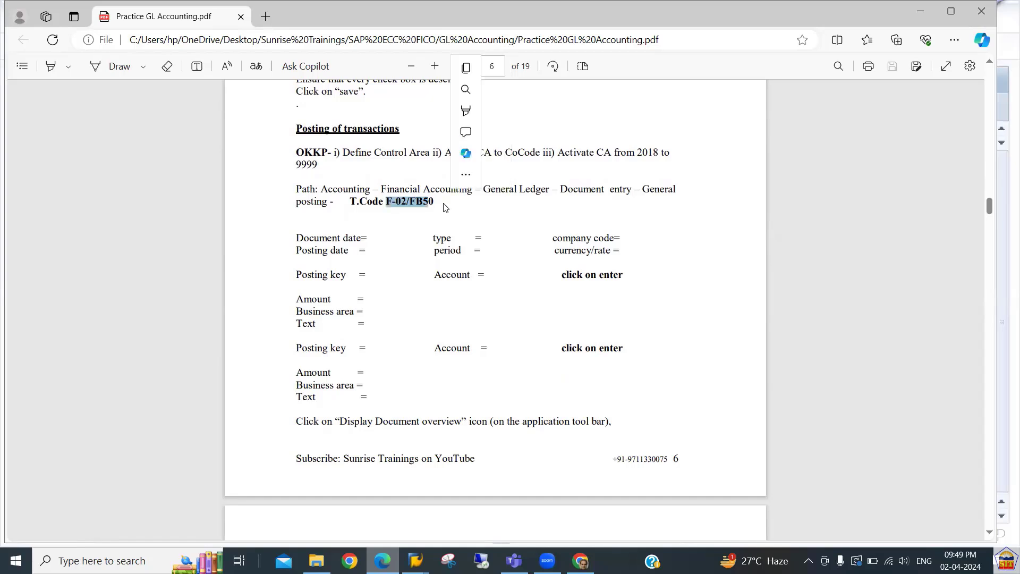
Switch to SAP GUI and start transaction F-02 for entering a G/L account posting.
key("alt+Tab")
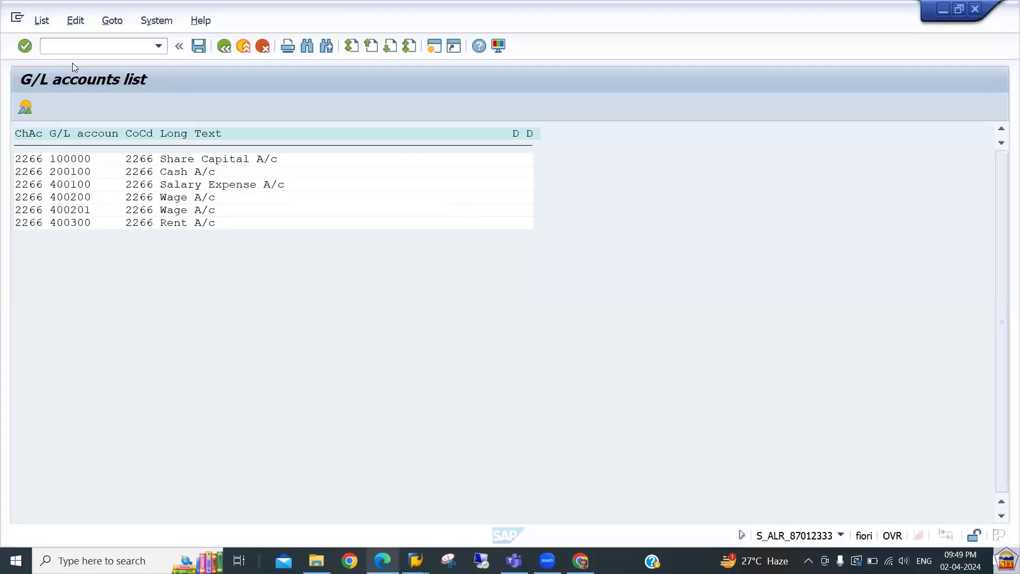
type("/nf-02")
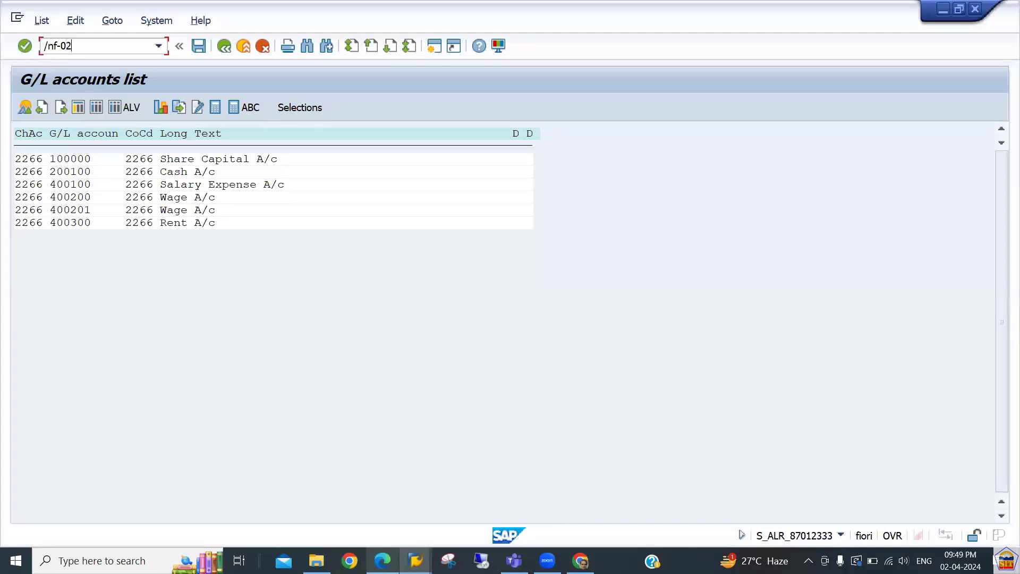
key("Return")
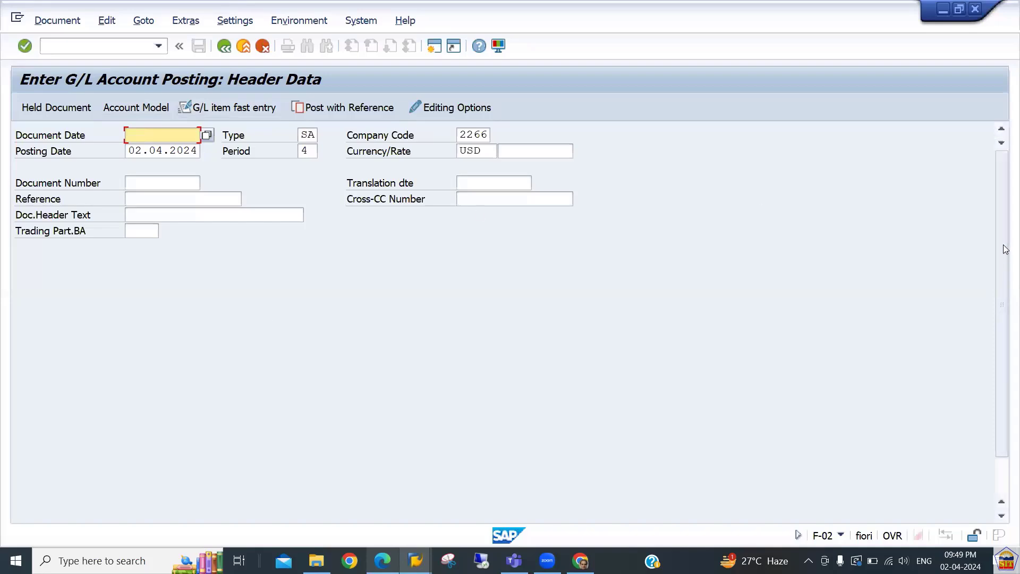
key("super+Right")
key("super+Left")
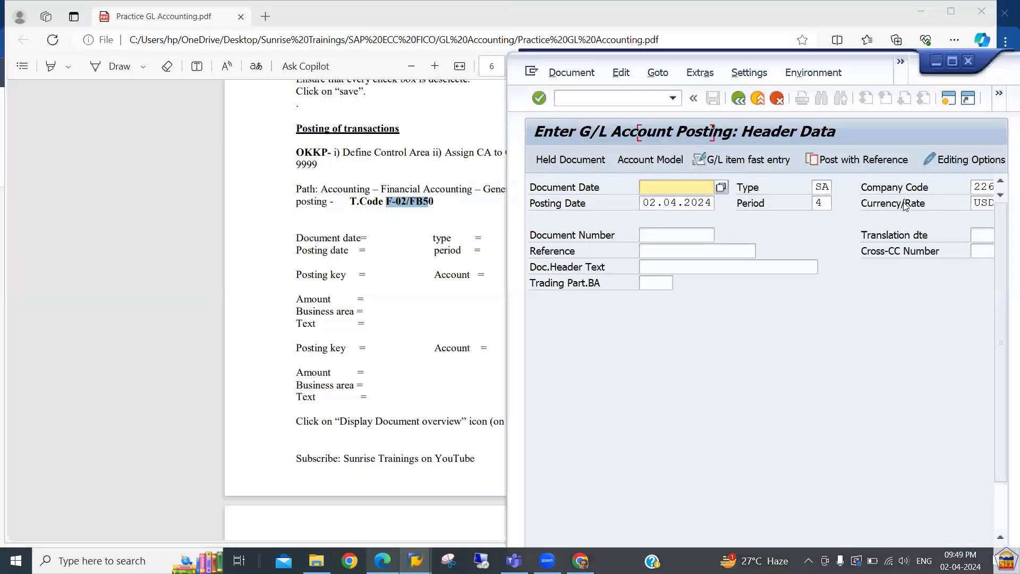
key("super+Up")
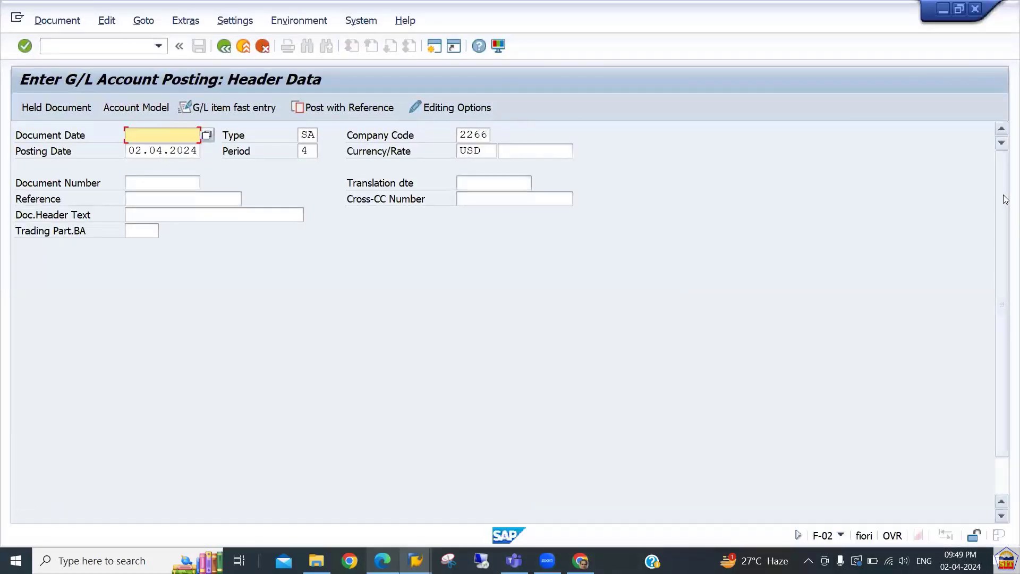
Examine the posting key and account fields of the first line item in the posting header.
left_click_drag(1006, 200, 1006, 274)
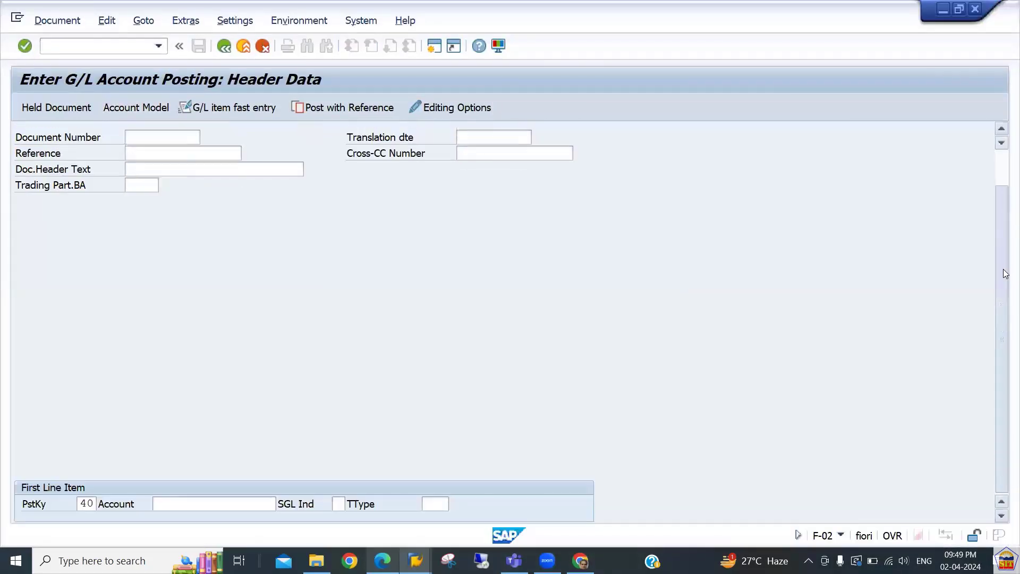
left_click(193, 506)
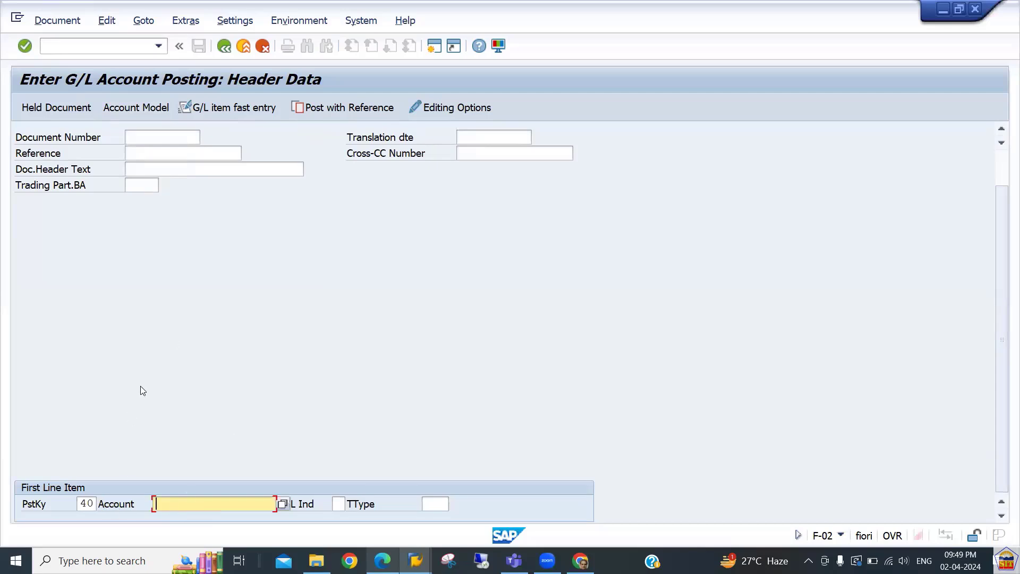
left_click(89, 502)
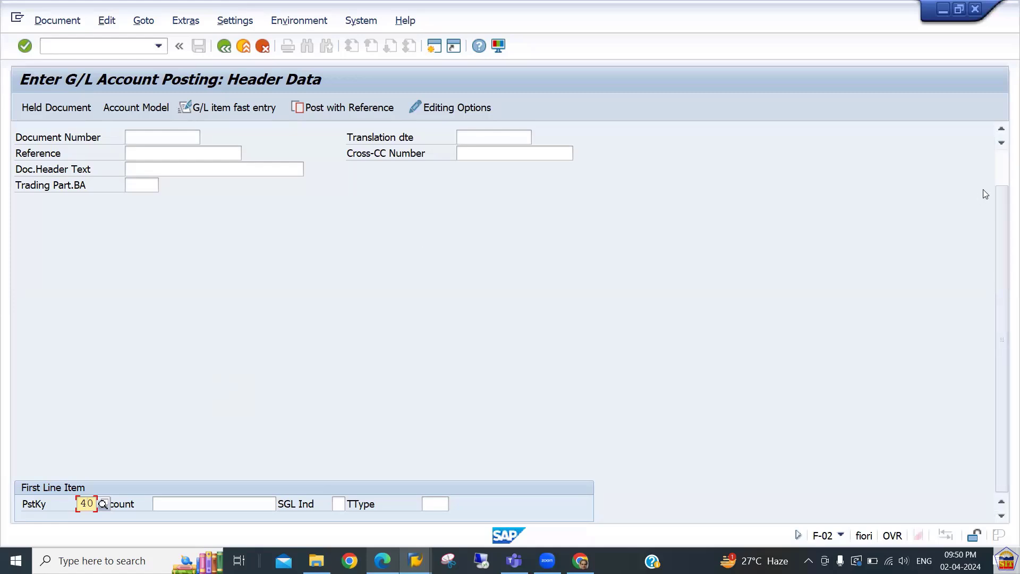
left_click(1006, 170)
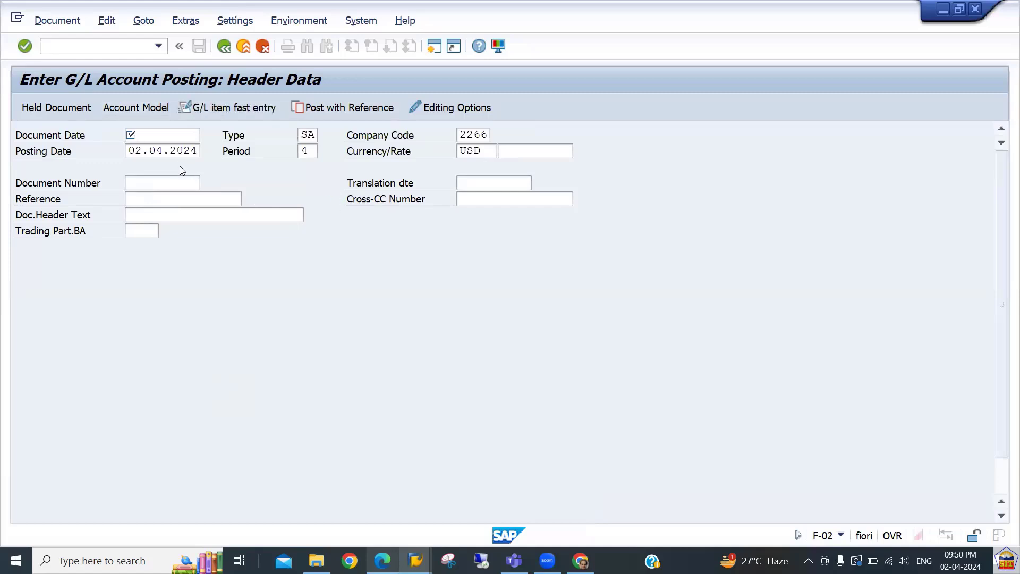
Enter 01.04.2024 as the document date of the G/L account posting.
left_click(162, 134)
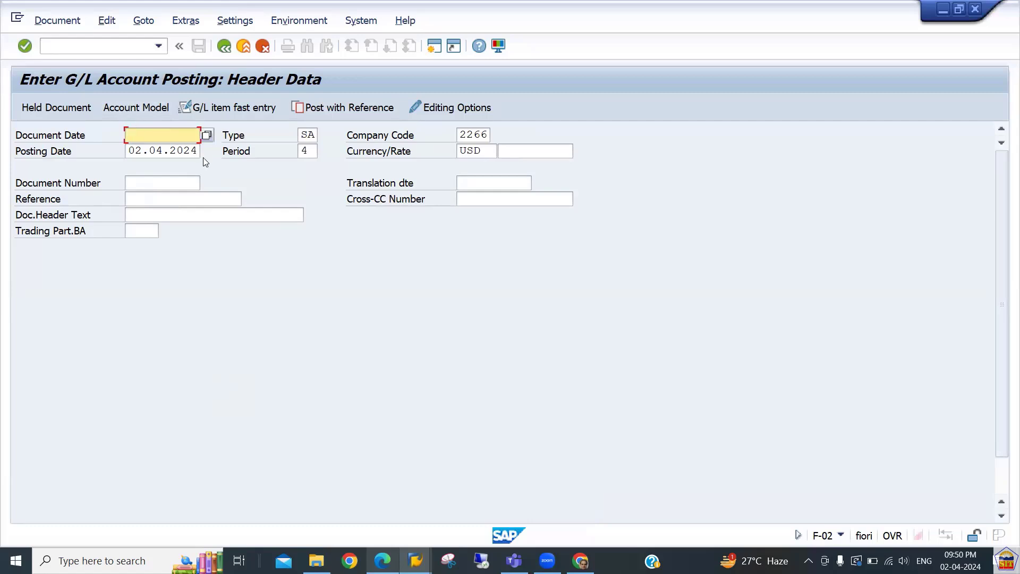
left_click(137, 186)
left_click(137, 201)
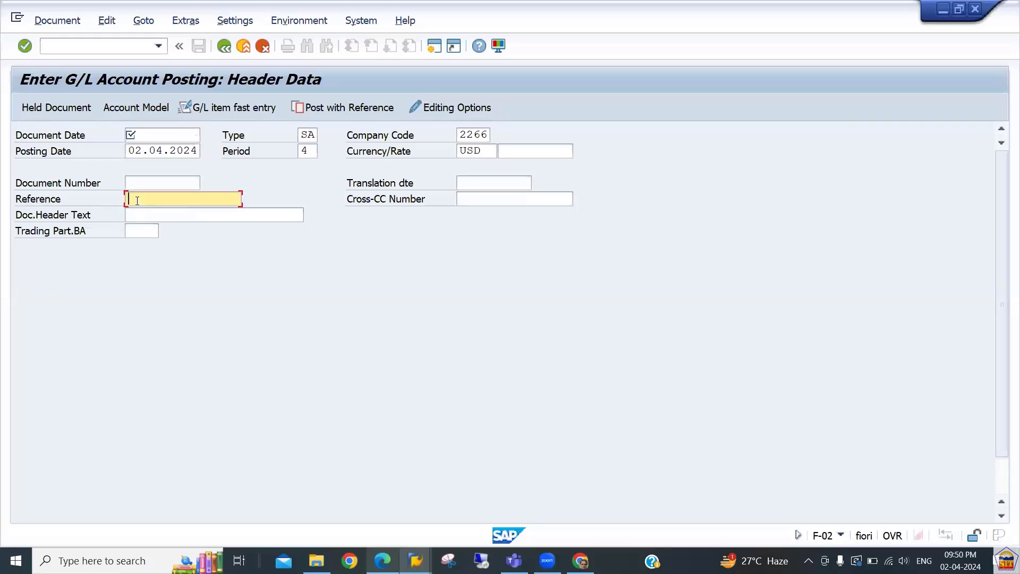
left_click(142, 134)
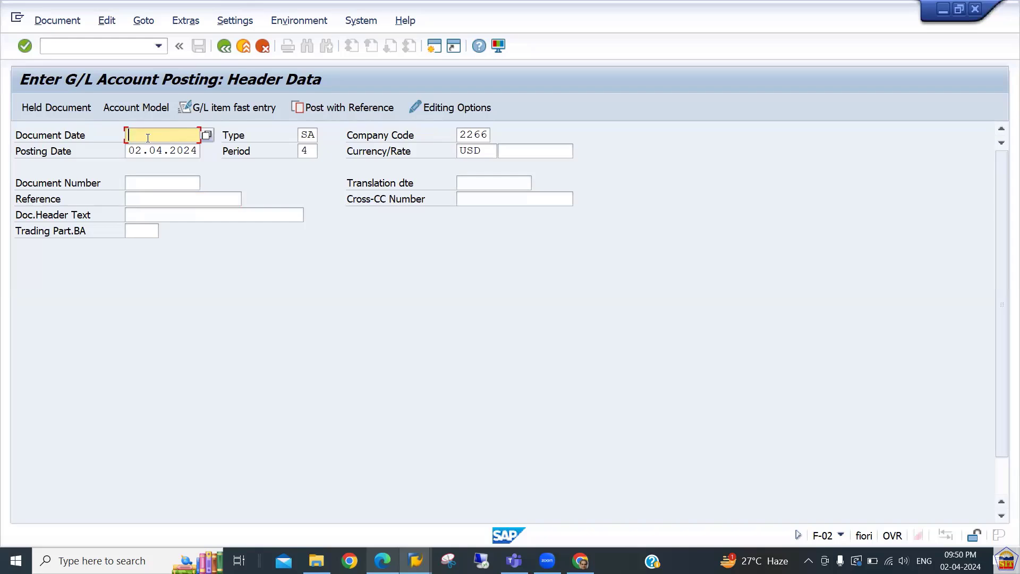
left_click(135, 152)
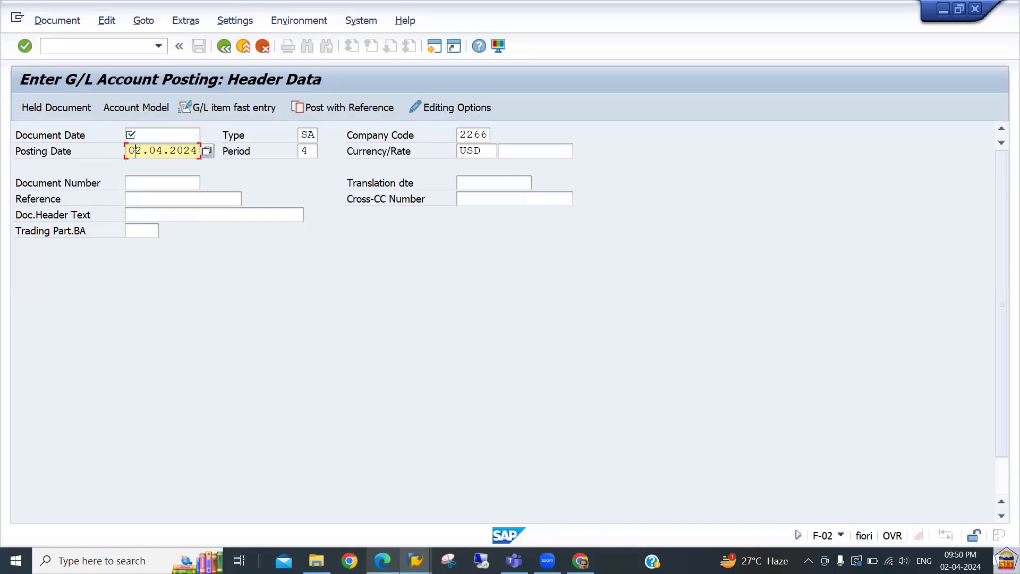
left_click(149, 135)
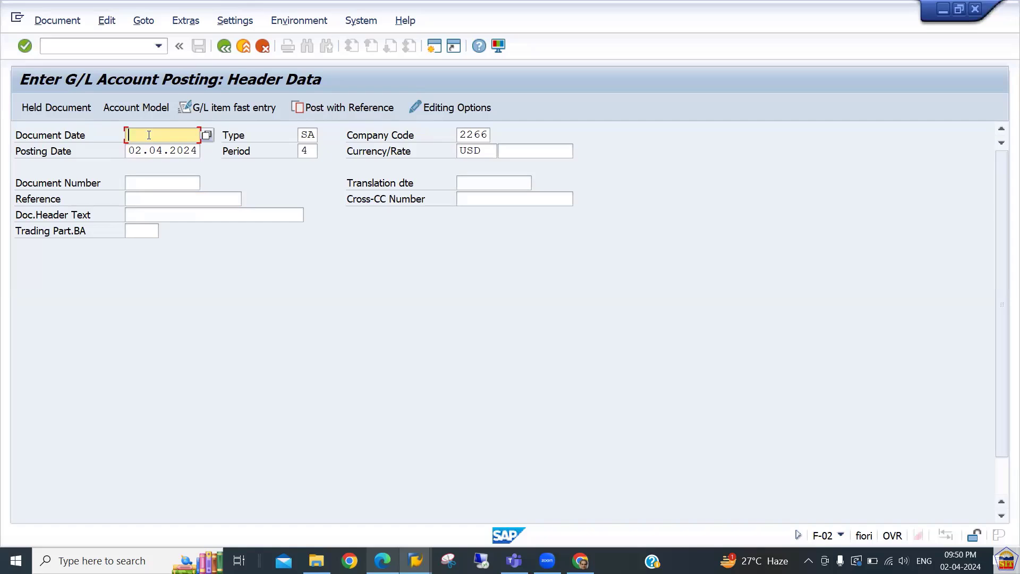
type("01.0")
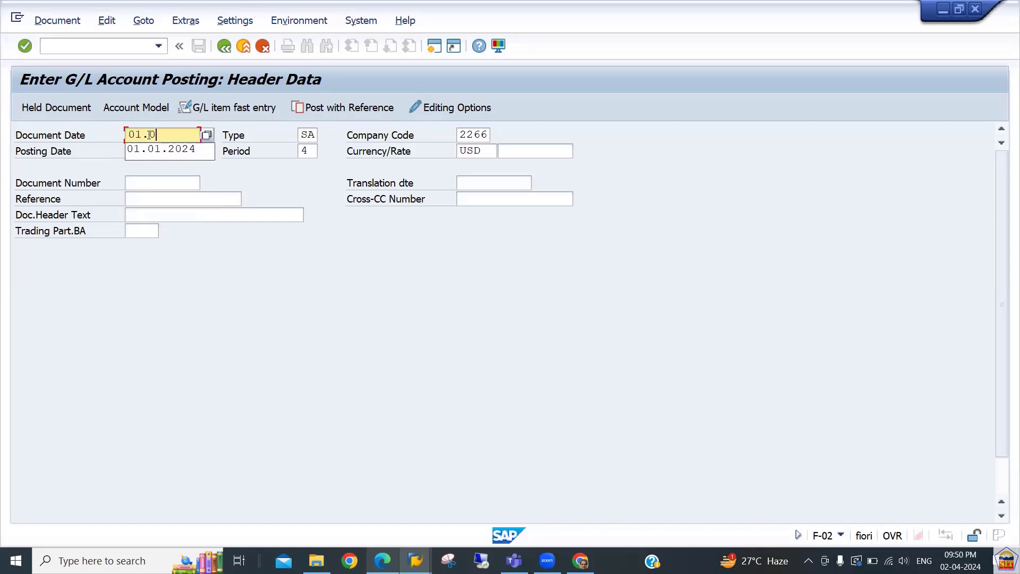
type("4.202")
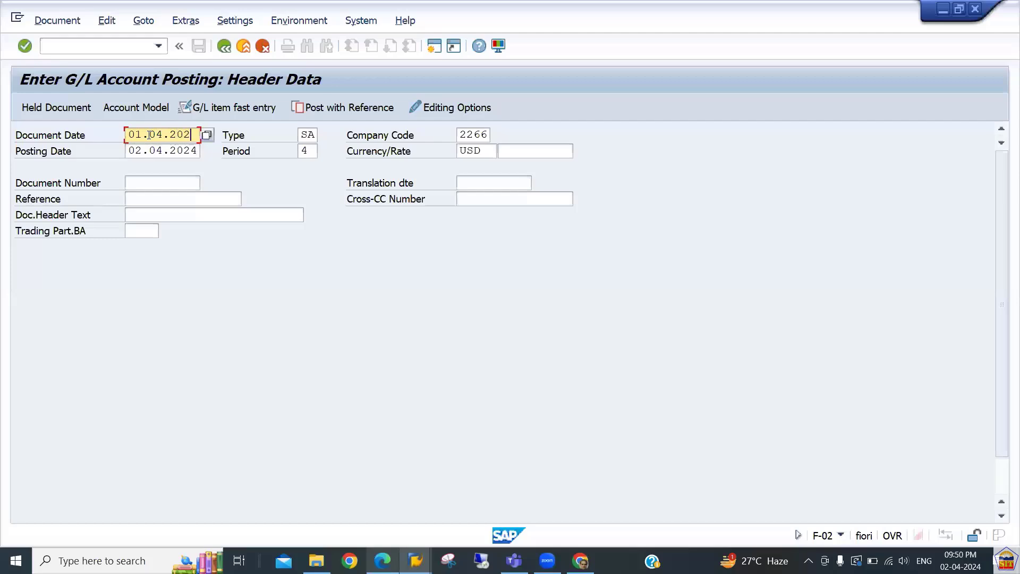
type("4")
Change the posting date to 02.03.2024 and have the posting period recalculated.
left_click(163, 152)
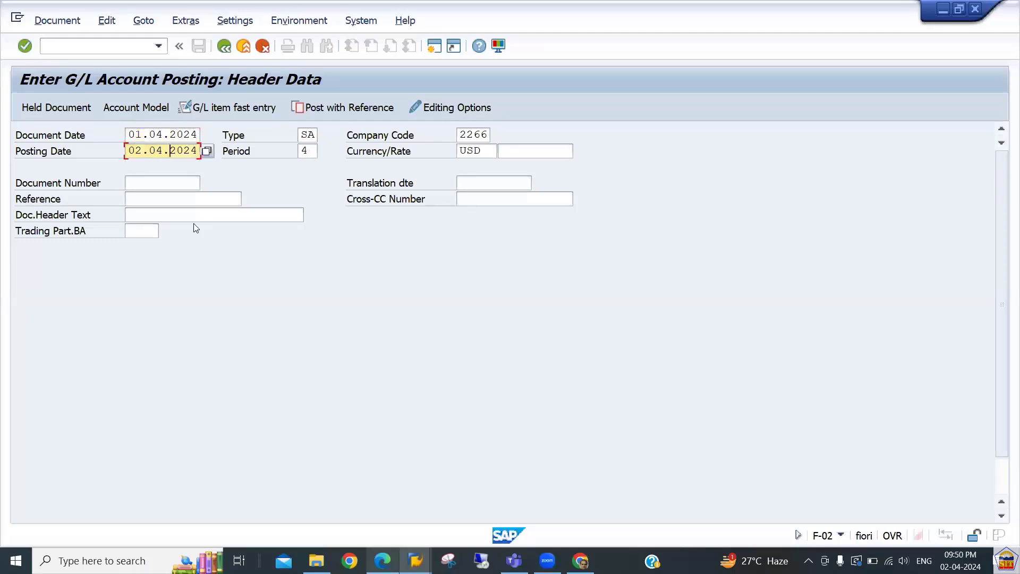
left_click(310, 153)
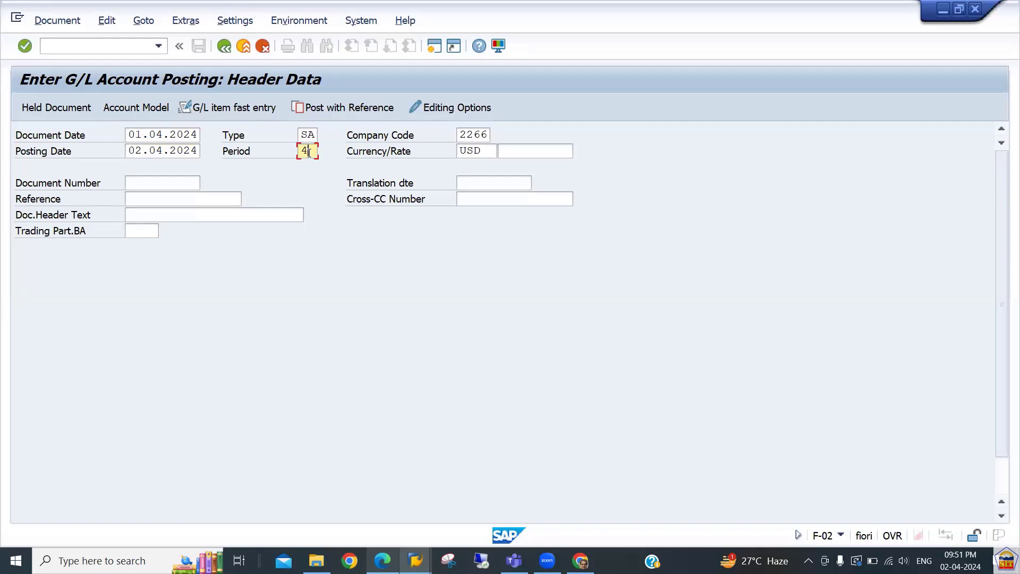
left_click(157, 153)
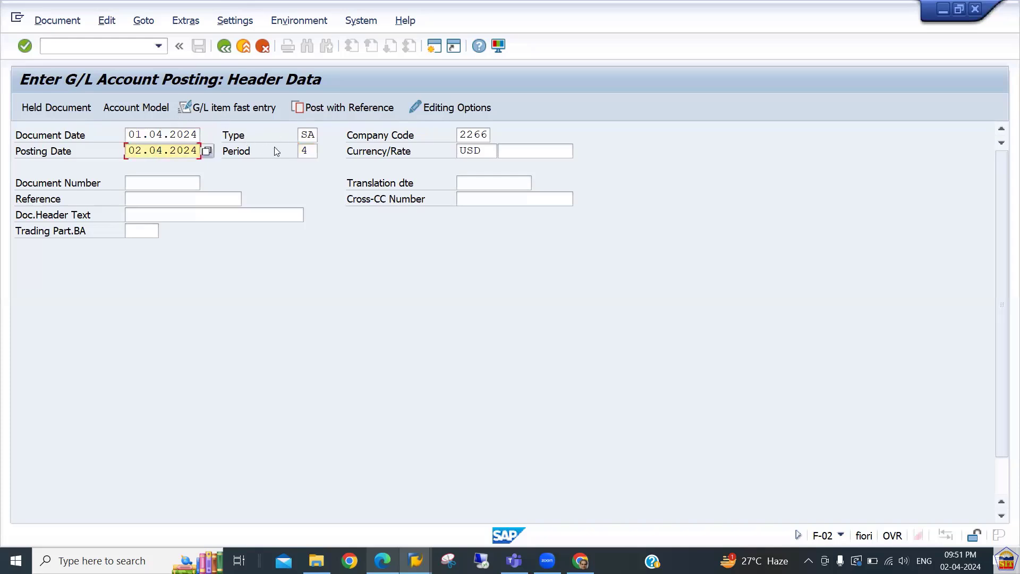
left_click(312, 152)
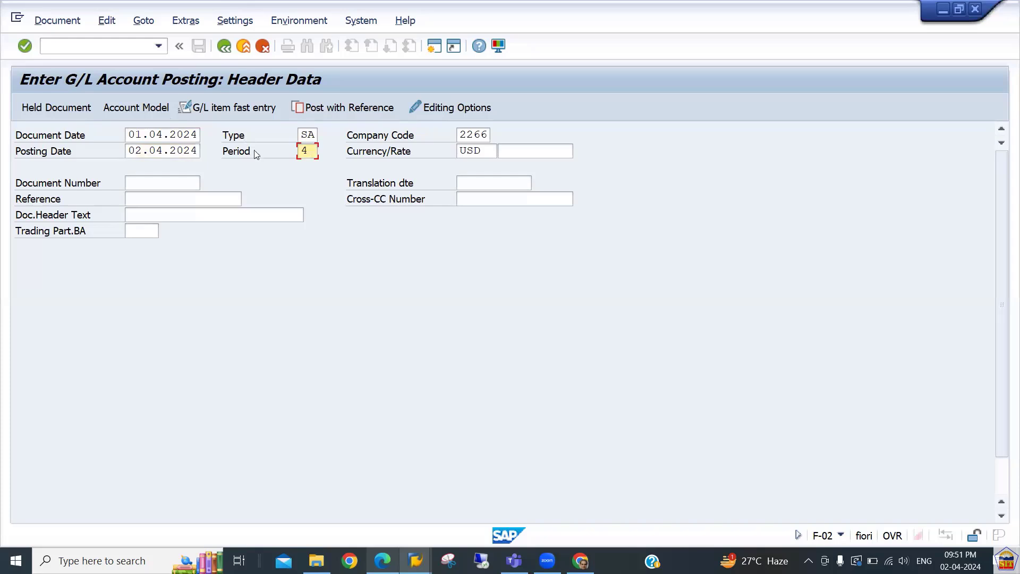
left_click(159, 150)
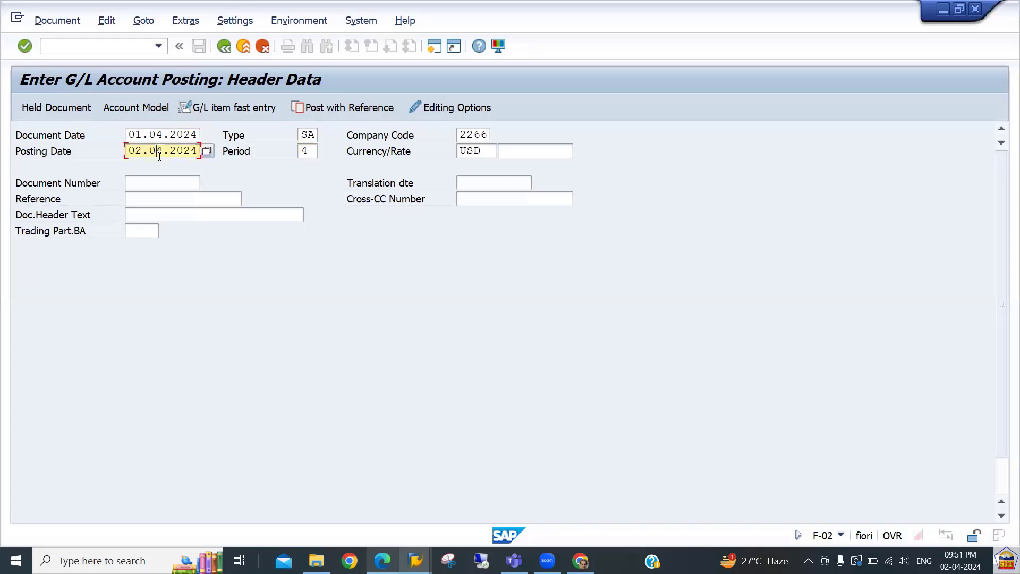
type("3")
key("Return")
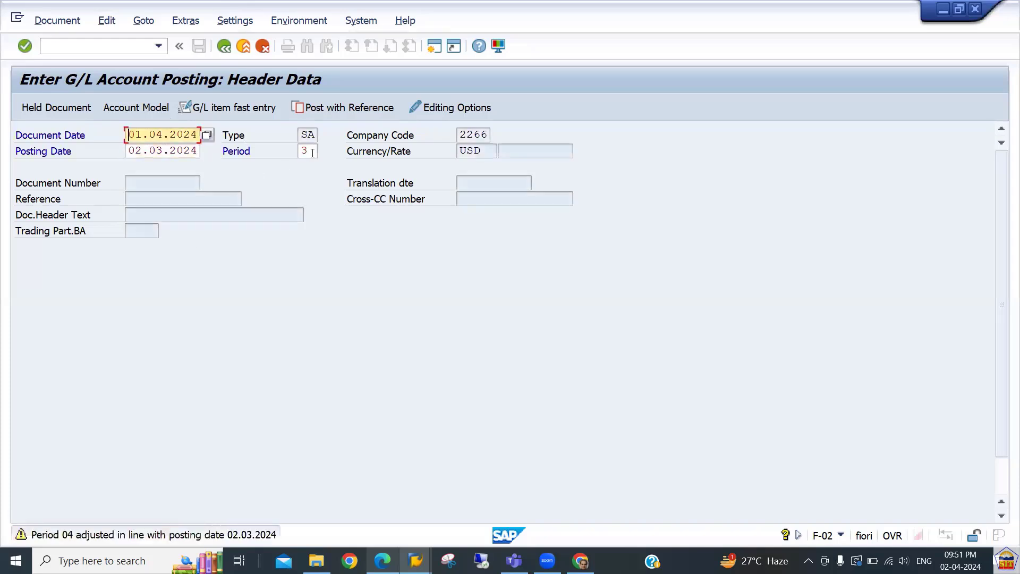
Change the posting date to 02.02.2024 and have the posting period recalculated.
left_click(312, 152)
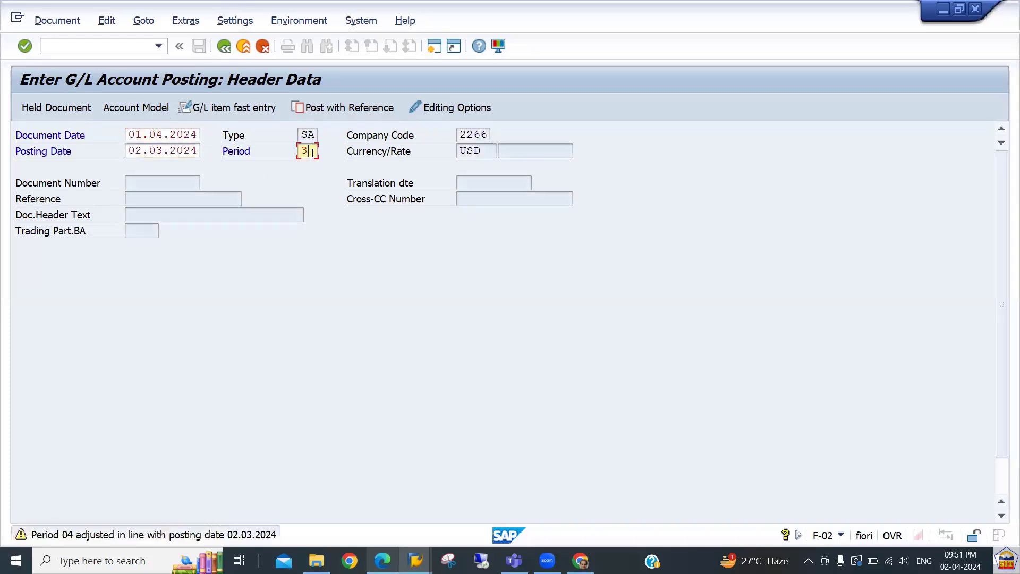
left_click(161, 151)
key("Left")
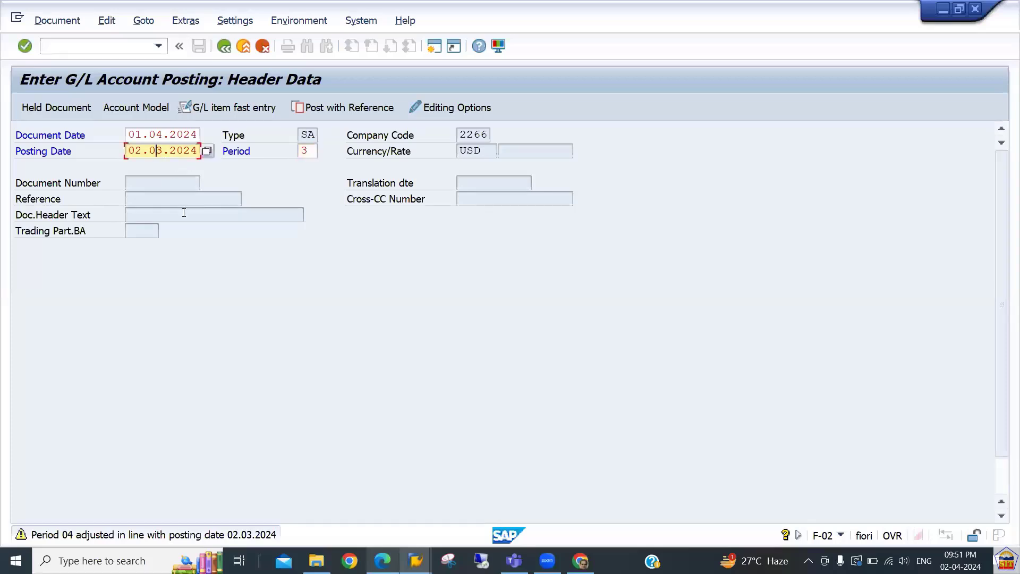
type("2")
key("Return")
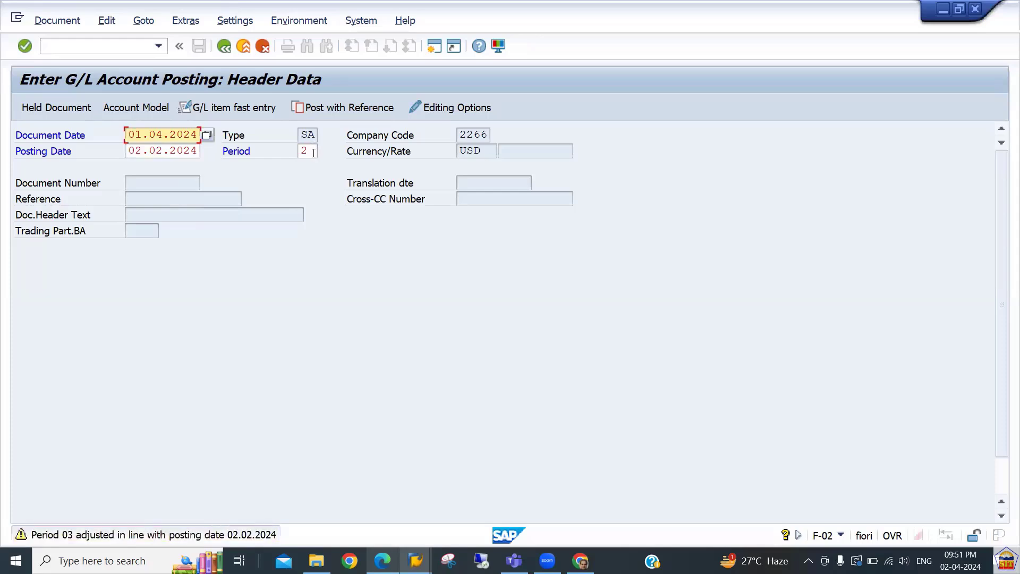
Set the posting date to 02.04.2024 and have the posting period recalculated.
left_click(162, 151)
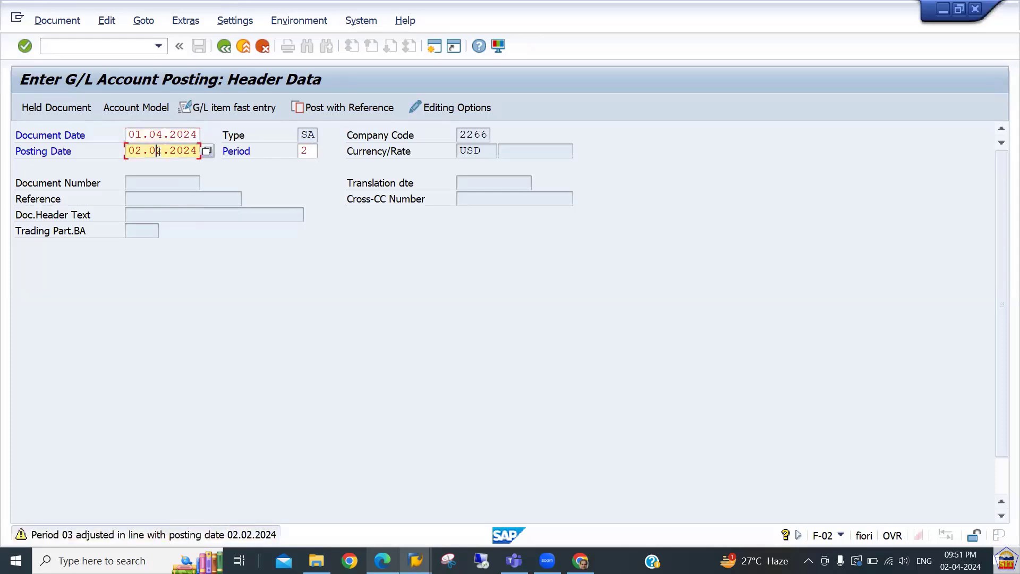
type("4")
key("Return")
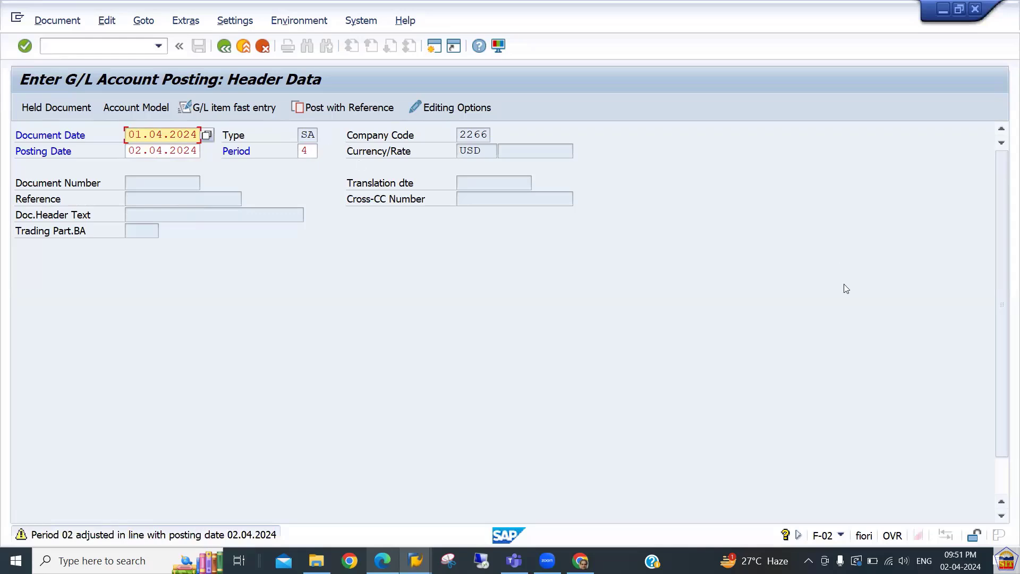
Choose G/L account 200100 (Cash A/c) from the account value help for the first line item and proceed to its item details.
left_click(1004, 486)
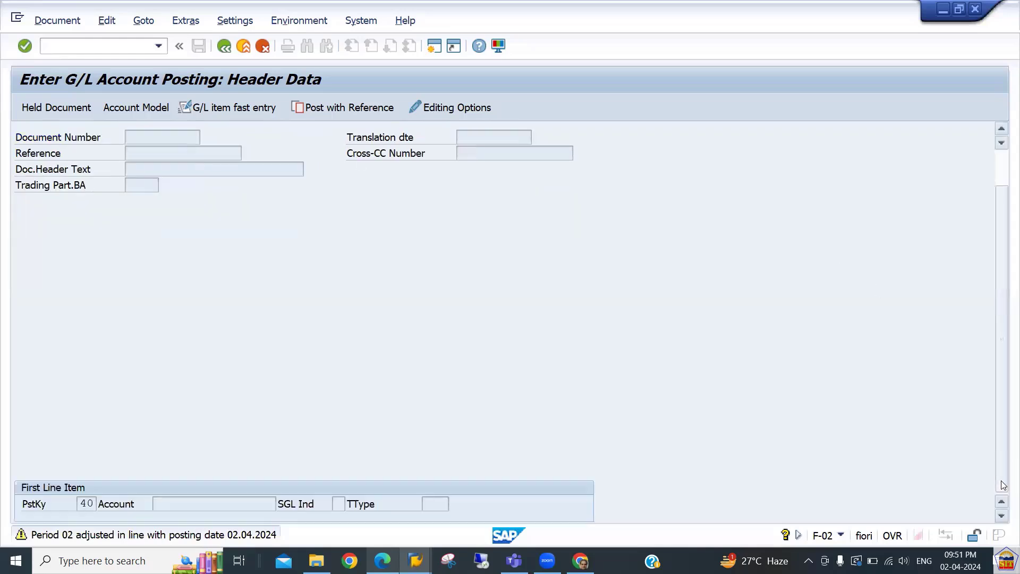
left_click(211, 507)
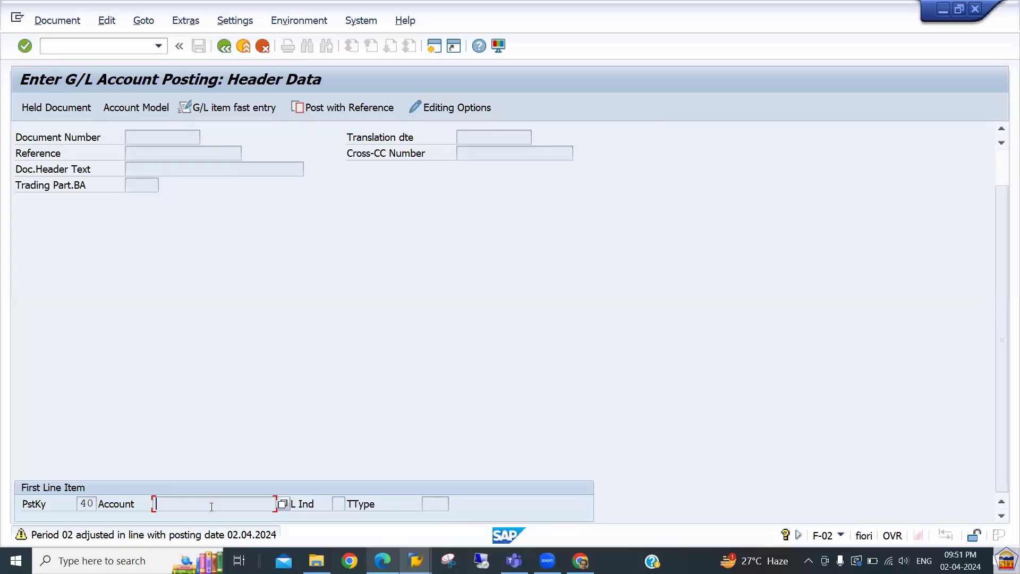
left_click(283, 505)
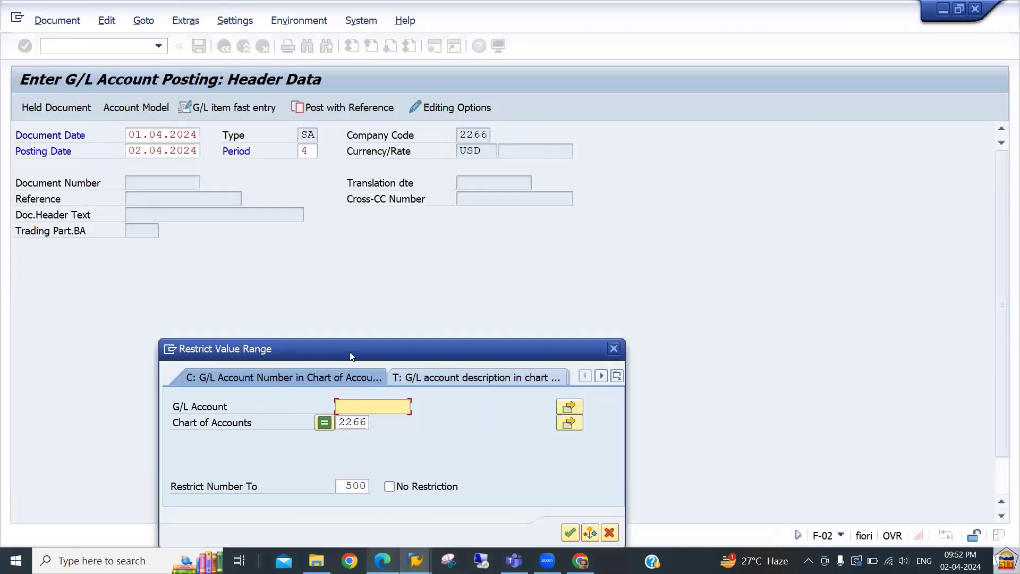
left_click_drag(351, 356, 301, 239)
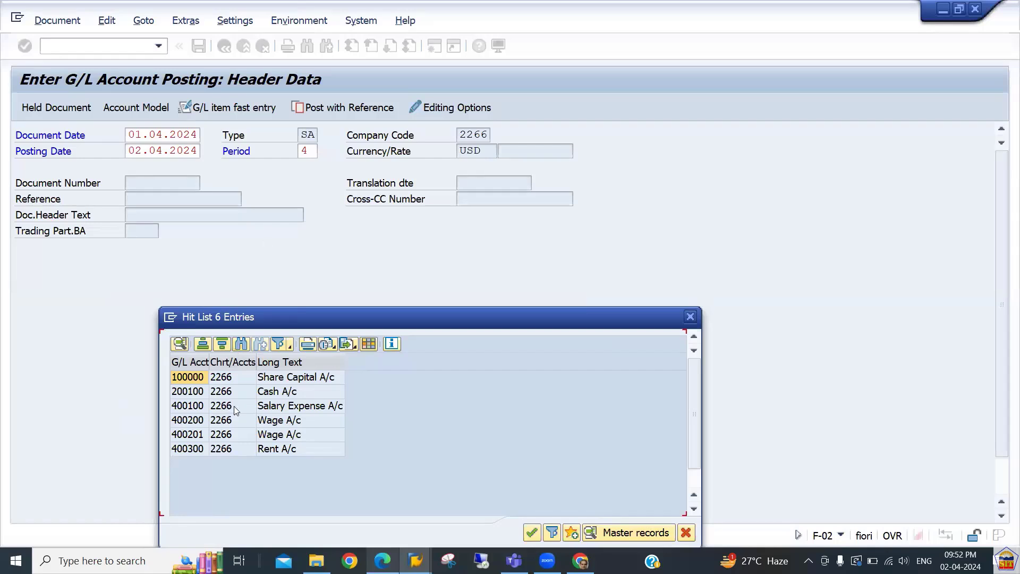
double_click(227, 393)
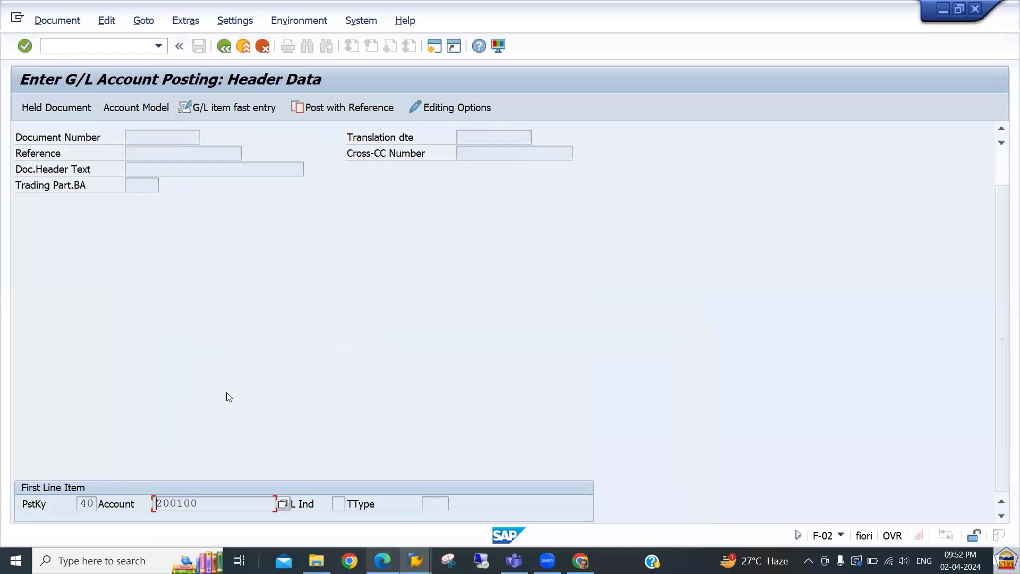
key("Return")
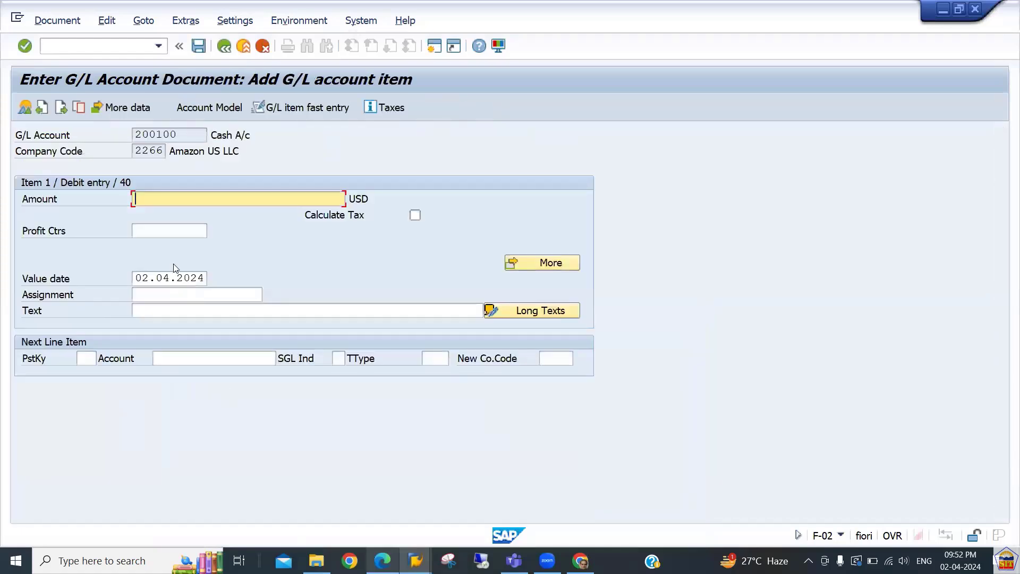
Enter an amount of 95000 and the text "cash from share capital" for the Cash A/c debit item.
type("950")
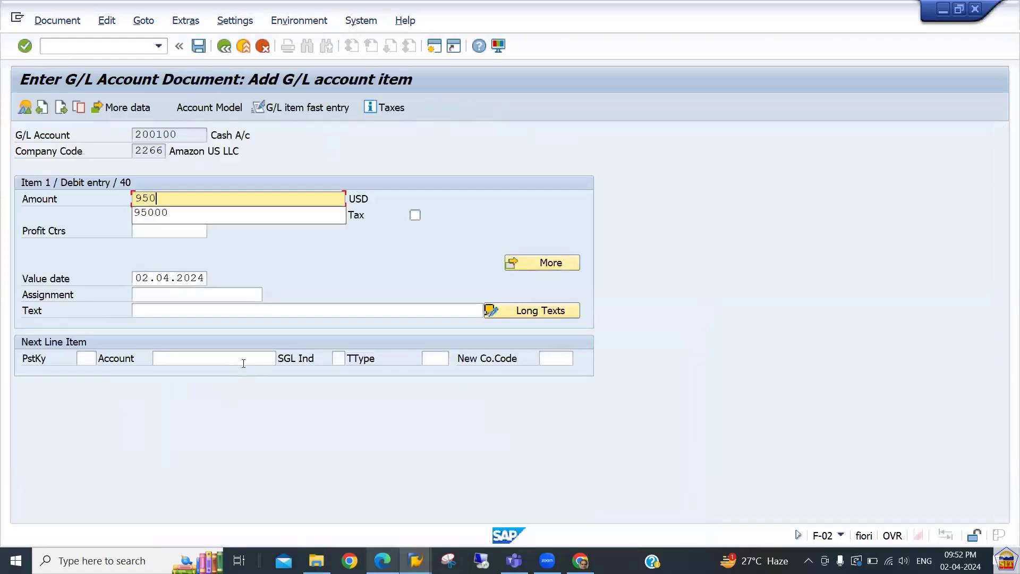
type("00")
key("Tab")
key("Tab")
key("Tab")
key("Tab")
key("Tab")
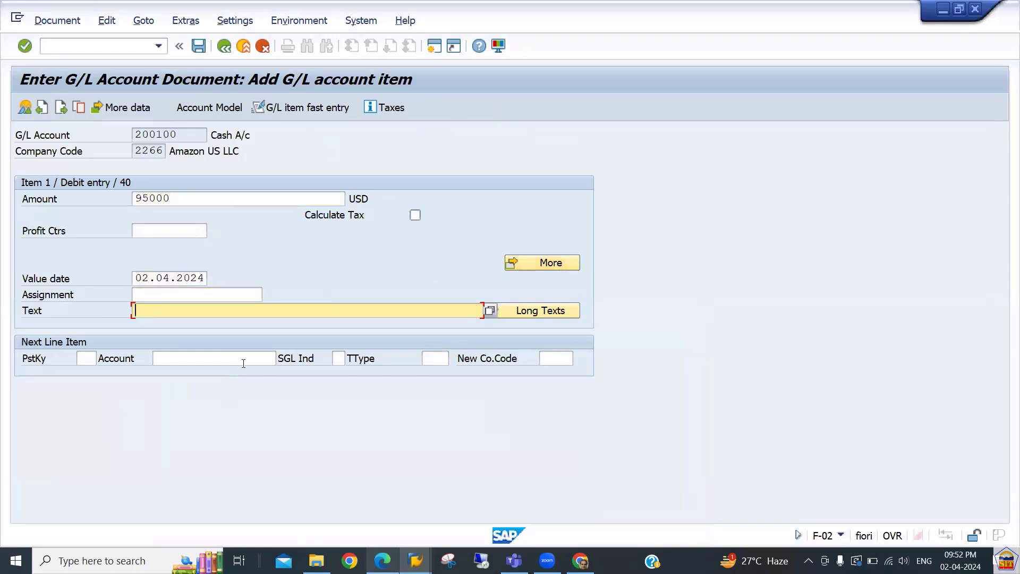
type("cash")
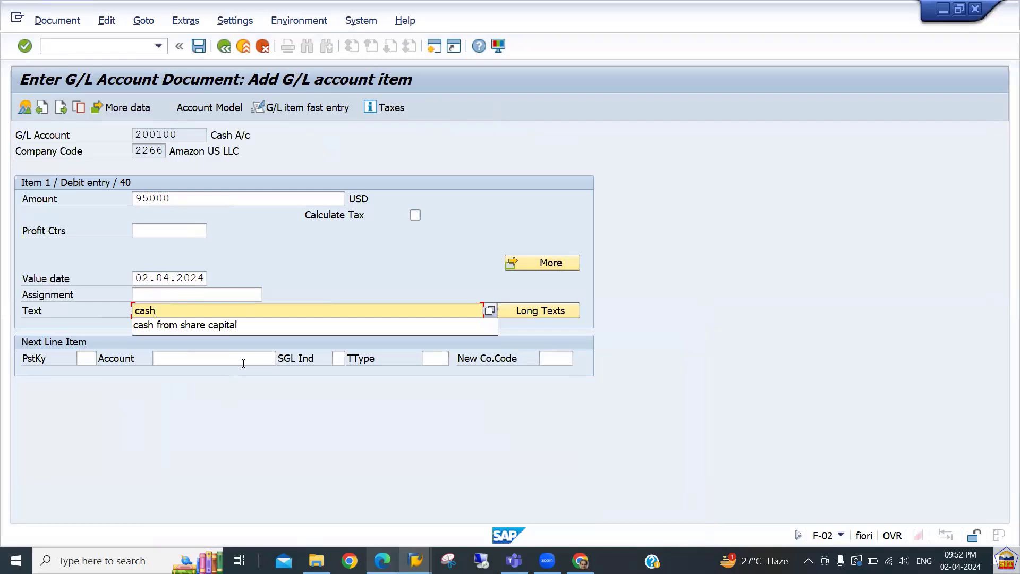
key("Down")
key("Return")
key("Return")
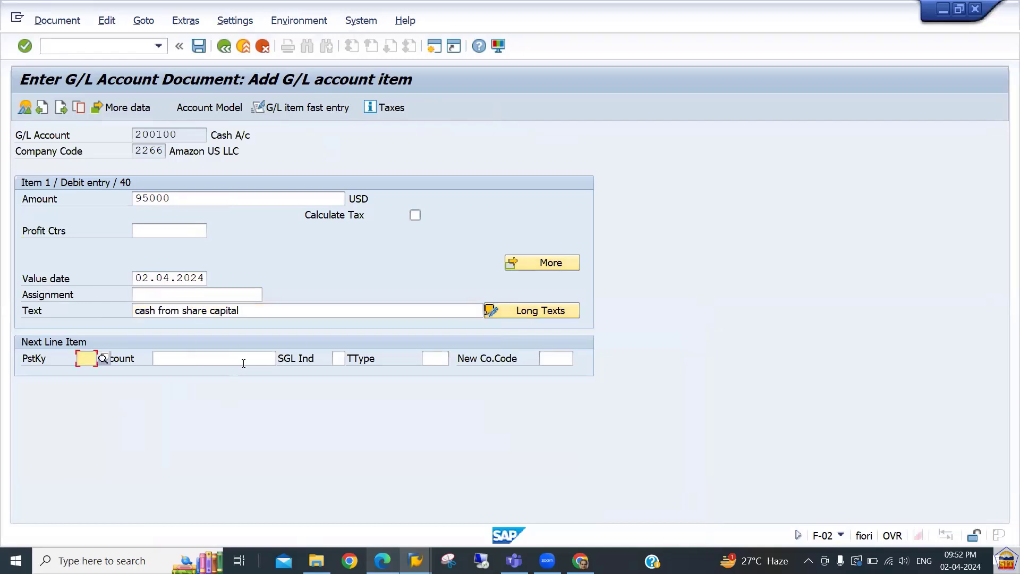
Set the next line item to posting key 50 with account 100000 and proceed to its item details.
type("50")
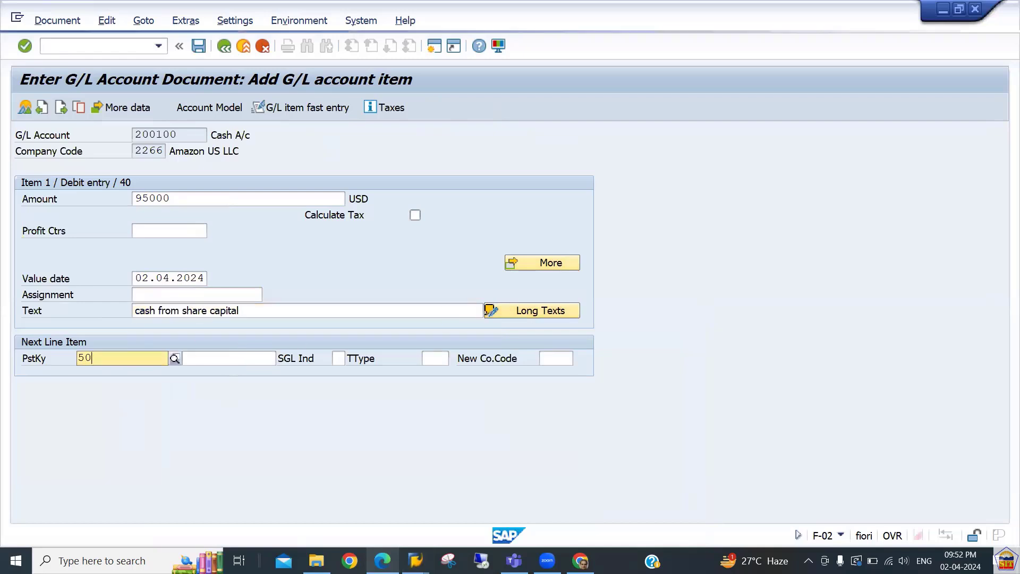
key("Return")
left_click(244, 363)
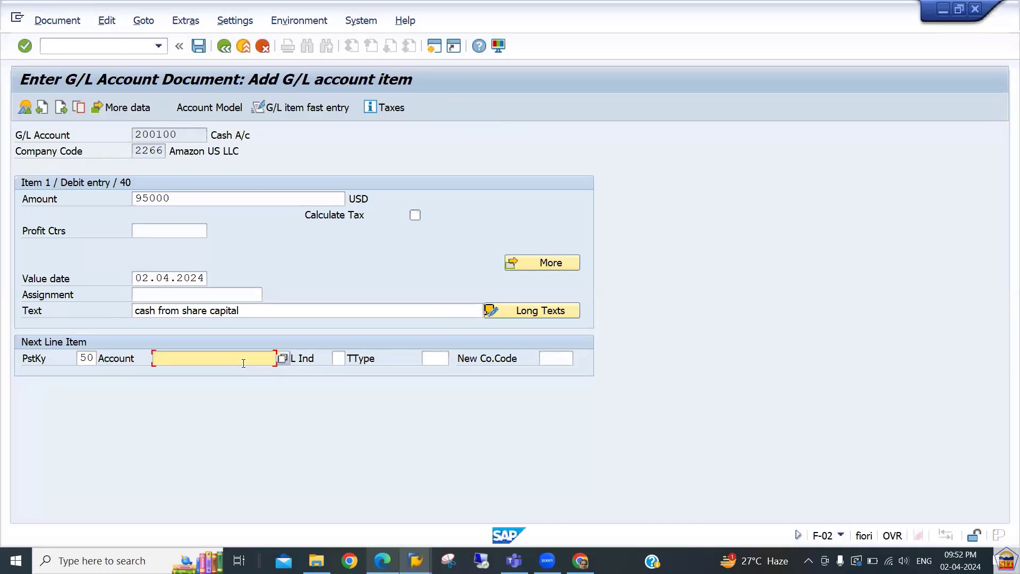
type("10000")
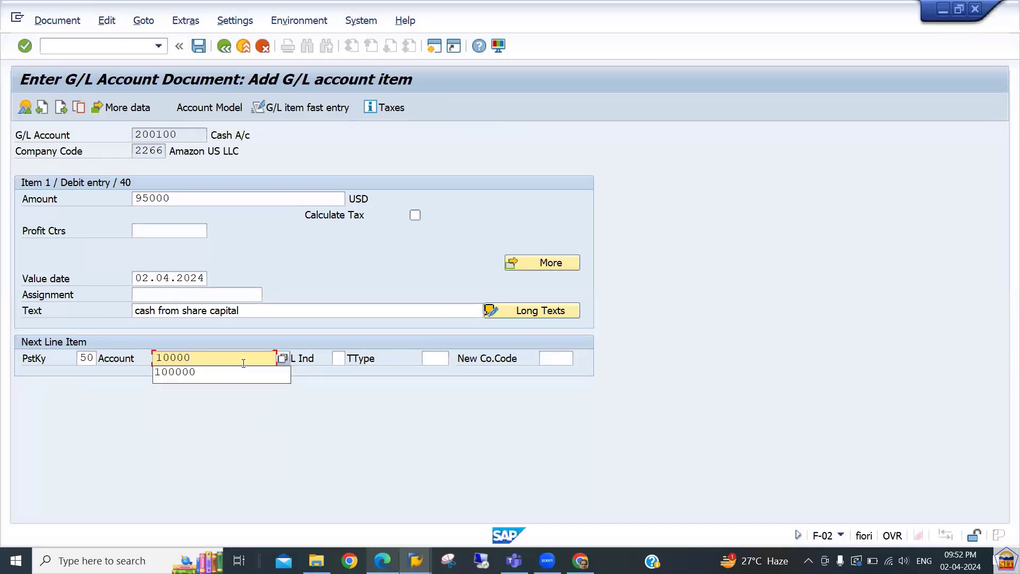
type("0")
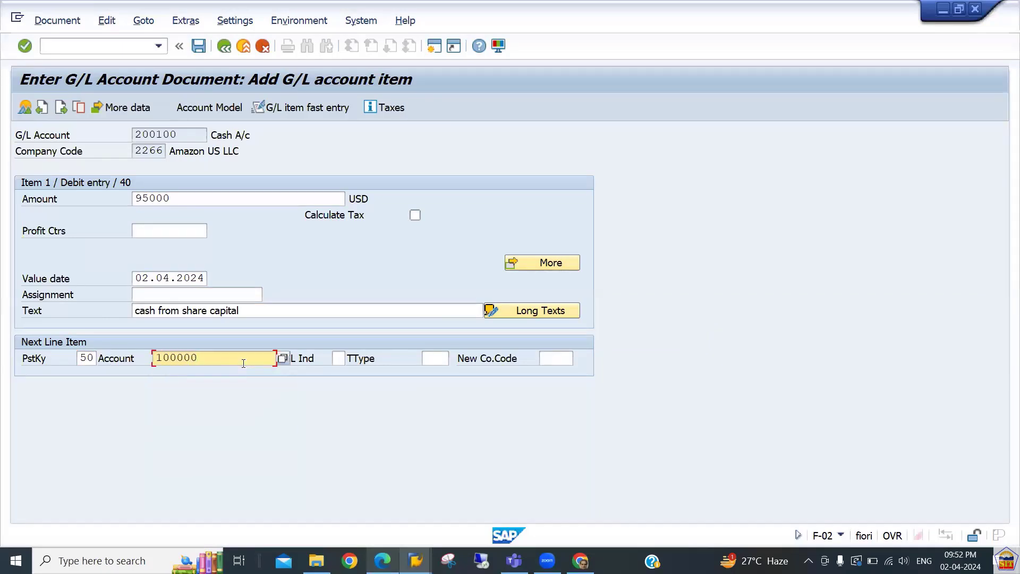
key("Return")
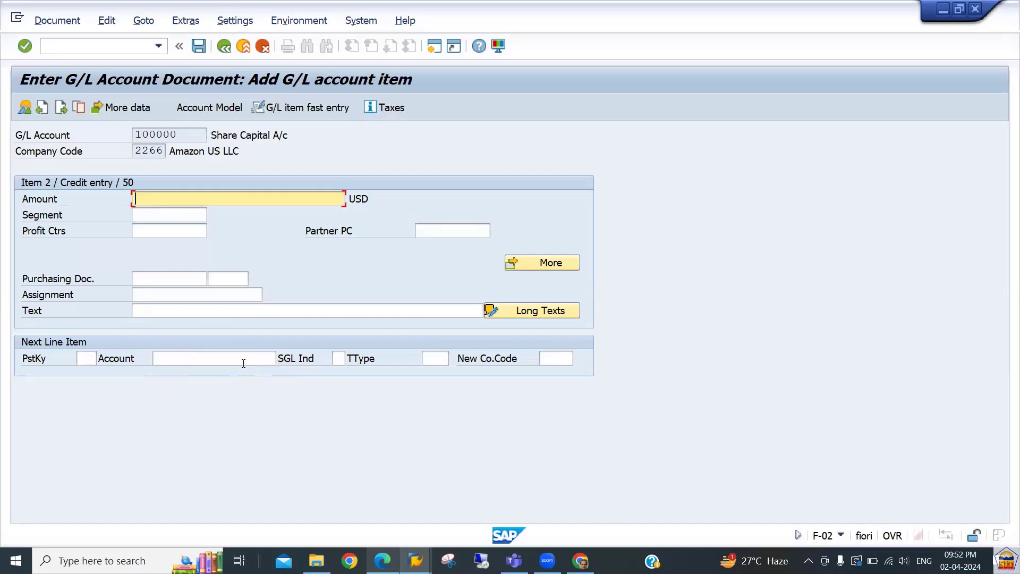
Enter an amount of 95000 for the Share Capital A/c credit item and copy the previous item's text with "+".
type("950")
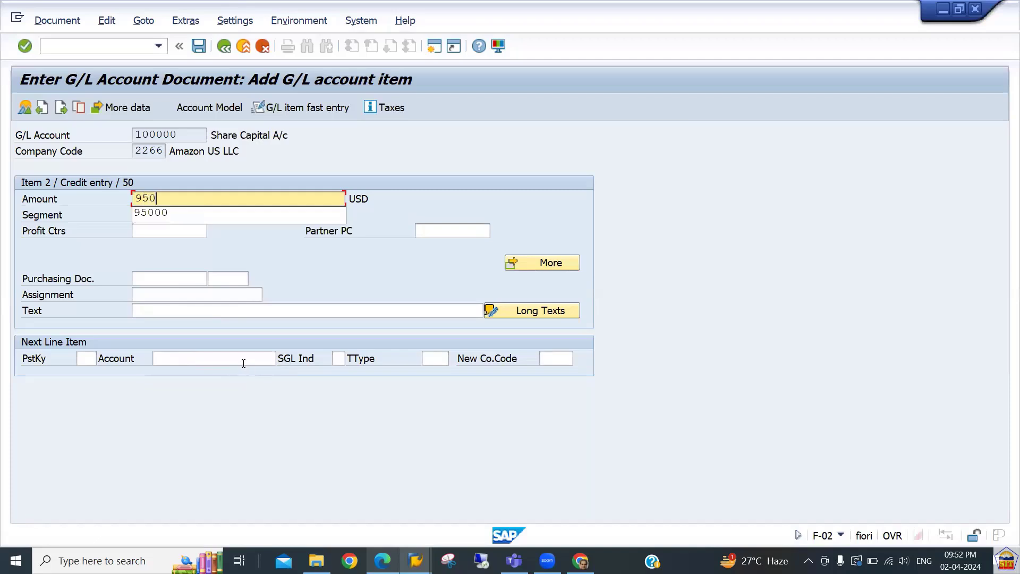
type("000")
key("BackSpace")
key("Tab")
key("Tab")
key("Tab")
key("Tab")
key("Tab")
key("Tab")
key("Tab")
key("Tab")
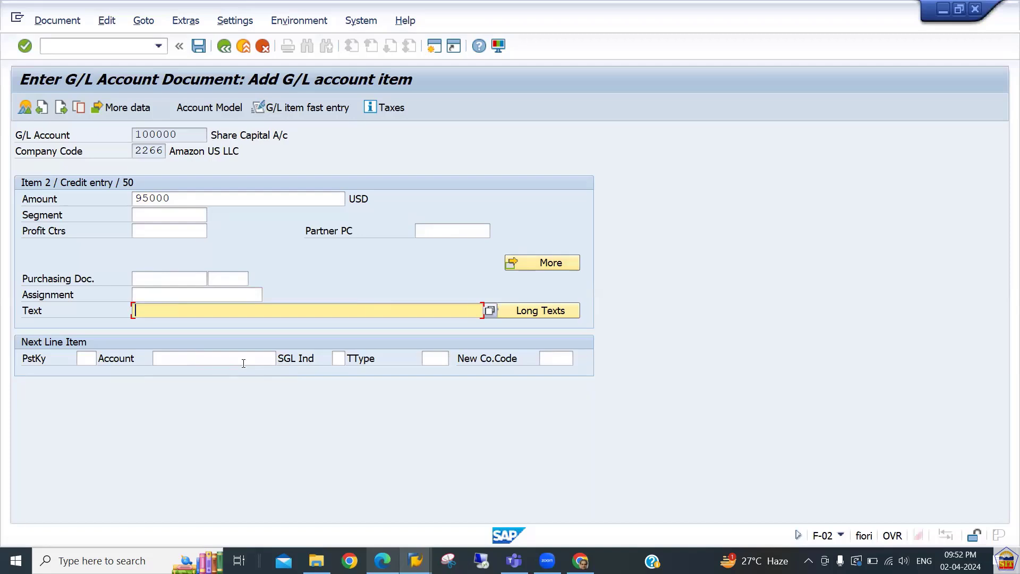
type("+")
key("Return")
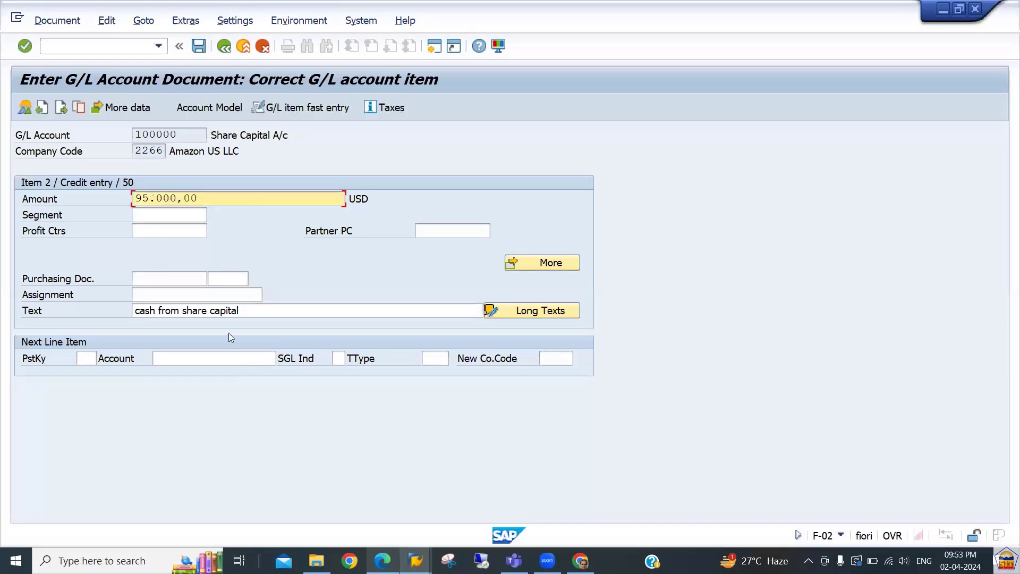
left_click(259, 313)
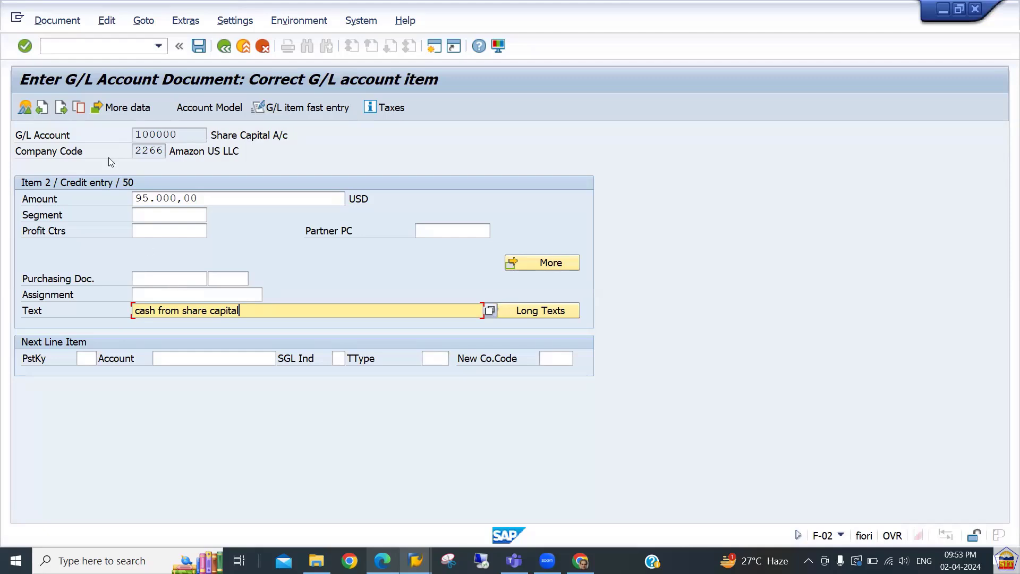
Review the document overview of both line items and post the G/L document.
left_click(24, 108)
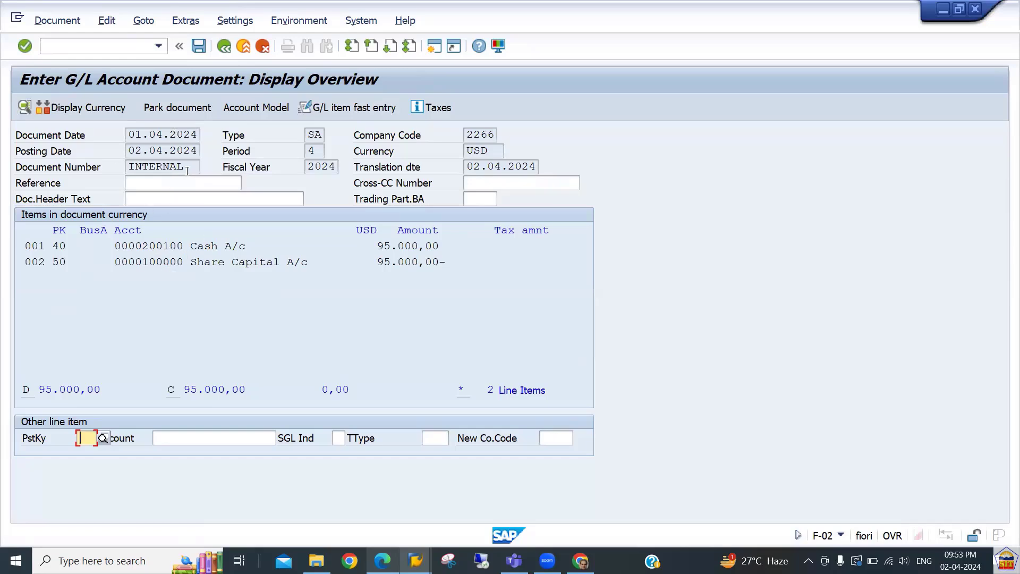
left_click_drag(187, 171, 95, 168)
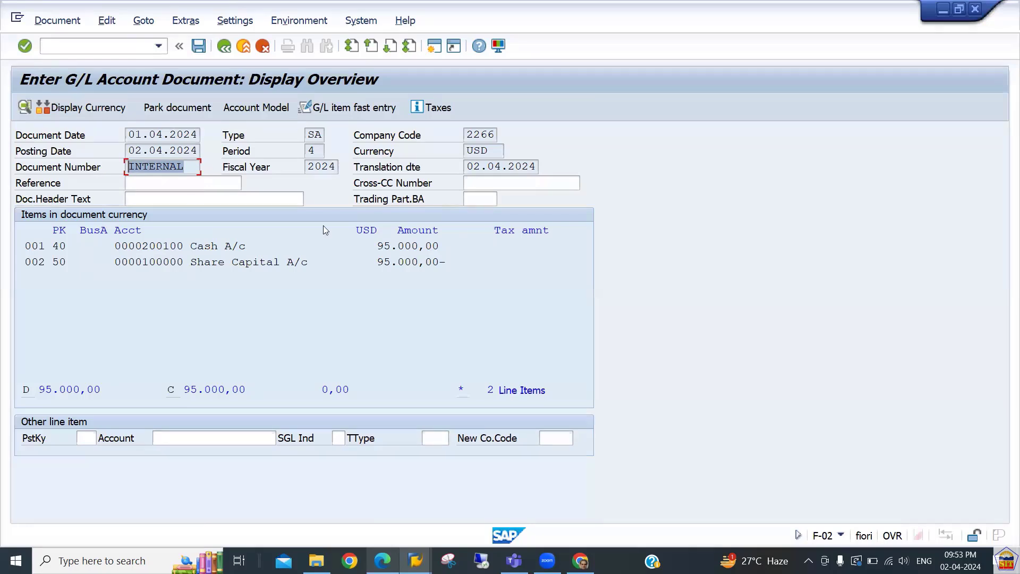
left_click(199, 47)
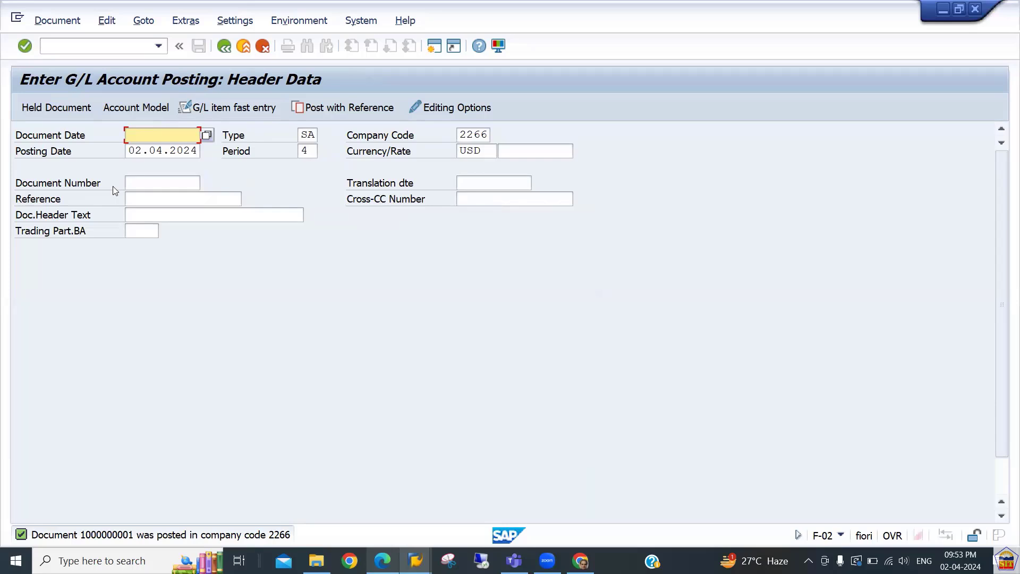
Display the document just posted and open its Cash A/c line item.
left_click(52, 25)
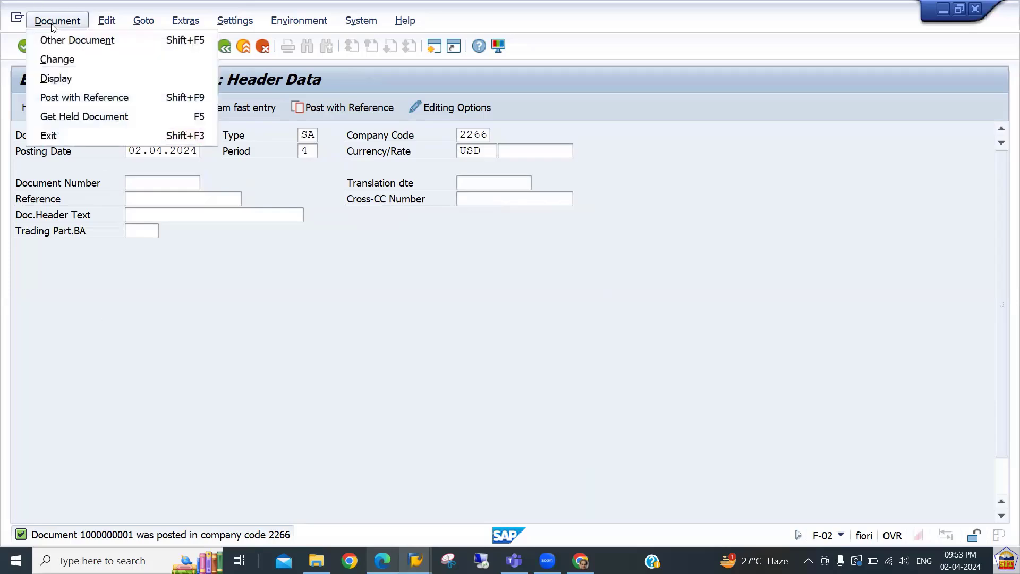
left_click(68, 78)
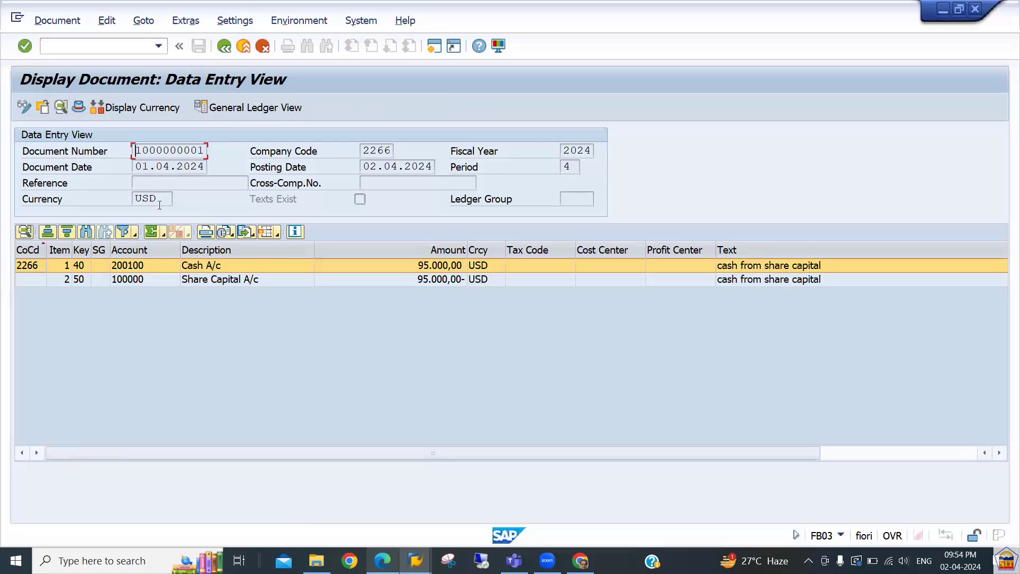
left_click(194, 271)
double_click(193, 267)
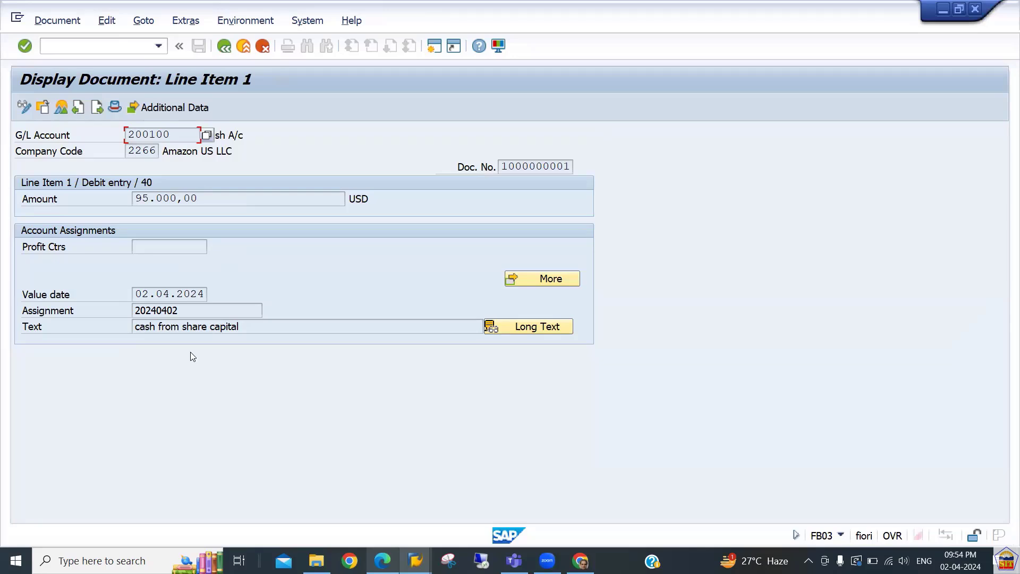
Switch the Cash A/c line item to change mode, check which fields can be edited, and return to the data entry view.
left_click(57, 28)
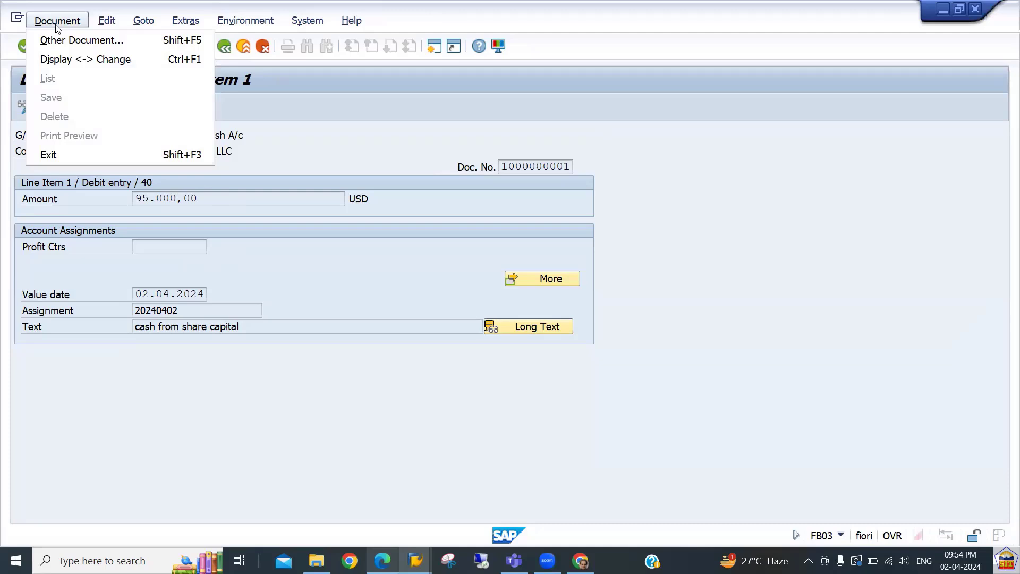
left_click(97, 60)
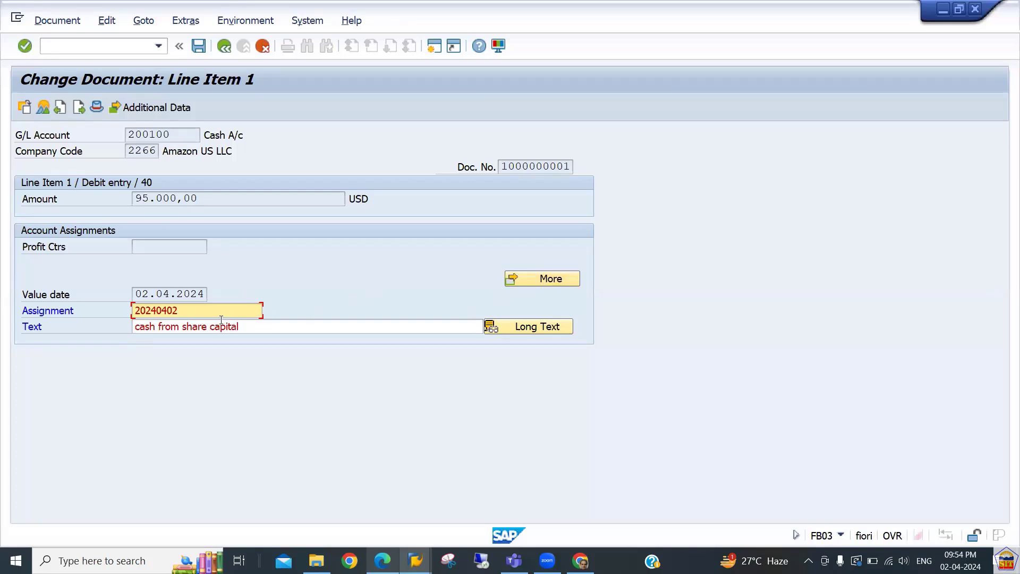
left_click_drag(222, 326, 134, 327)
left_click_drag(262, 327, 134, 327)
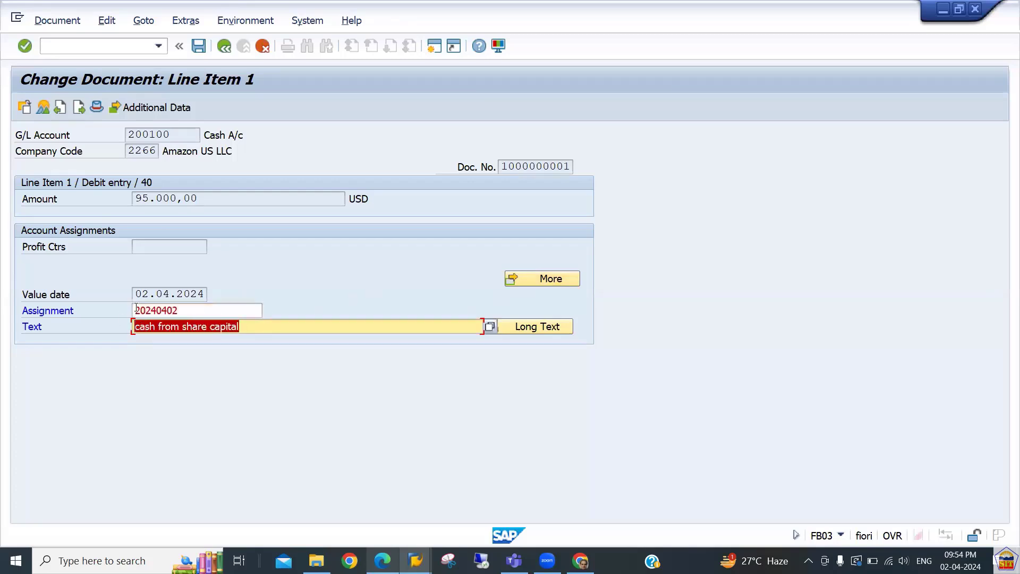
left_click(138, 310)
left_click(141, 298)
left_click_drag(253, 330, 213, 318)
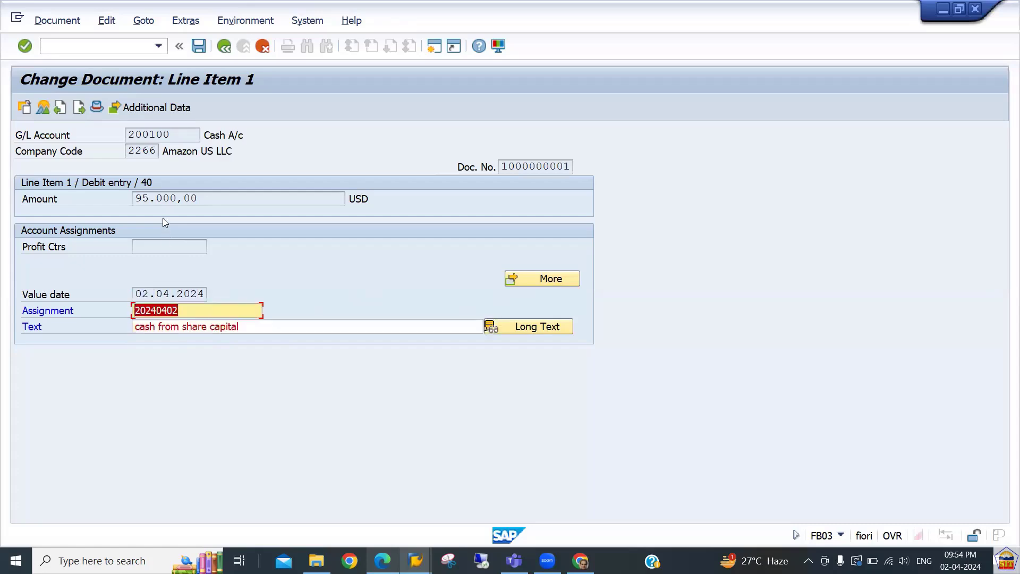
left_click_drag(206, 200, 109, 206)
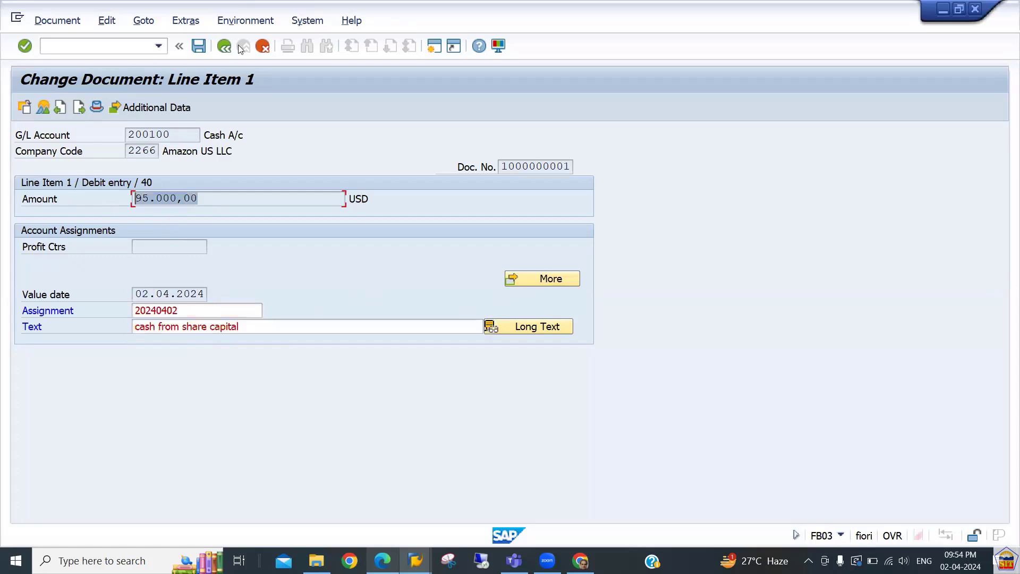
left_click(223, 47)
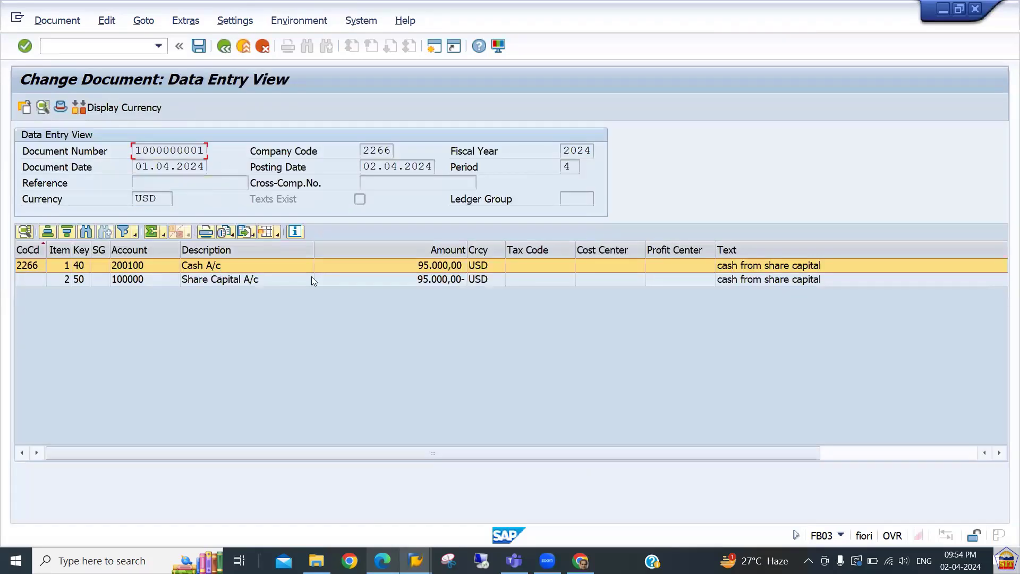
Go to transaction FB50 for entering a G/L account document.
left_click(115, 47)
type("/nfb50")
key("Return")
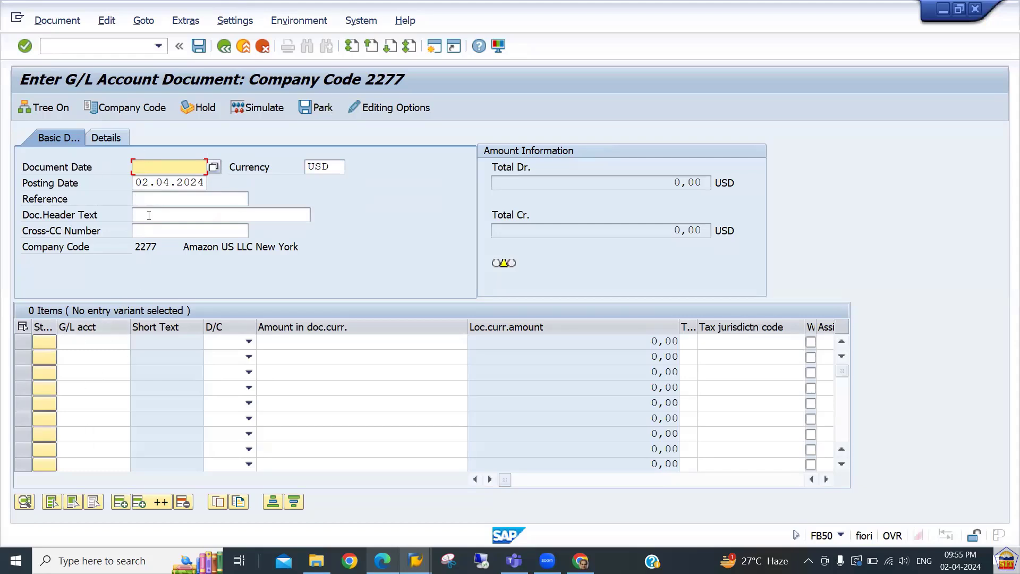
Examine the debit/credit choices offered for the line items of the G/L document.
left_click(225, 344)
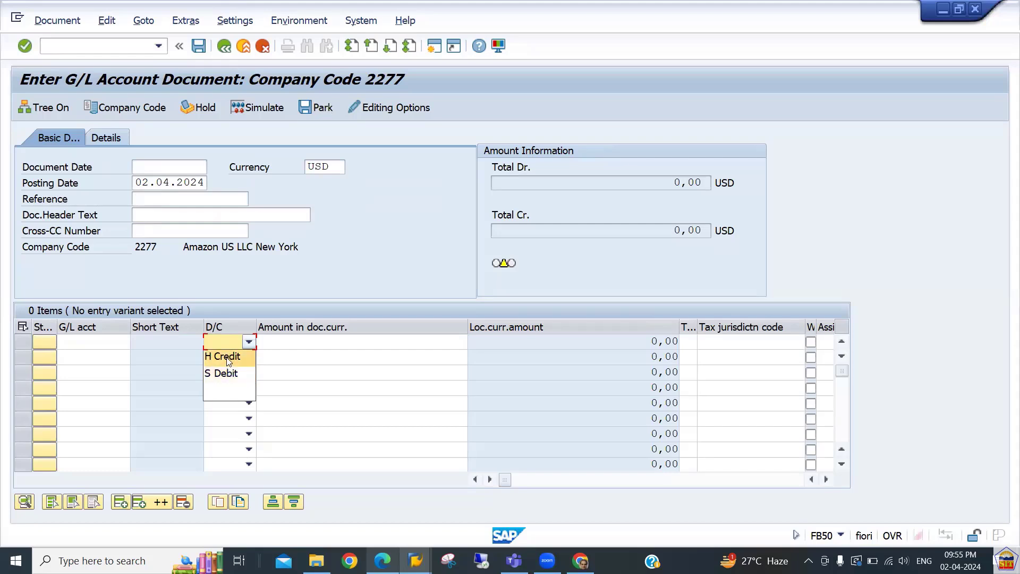
left_click(286, 343)
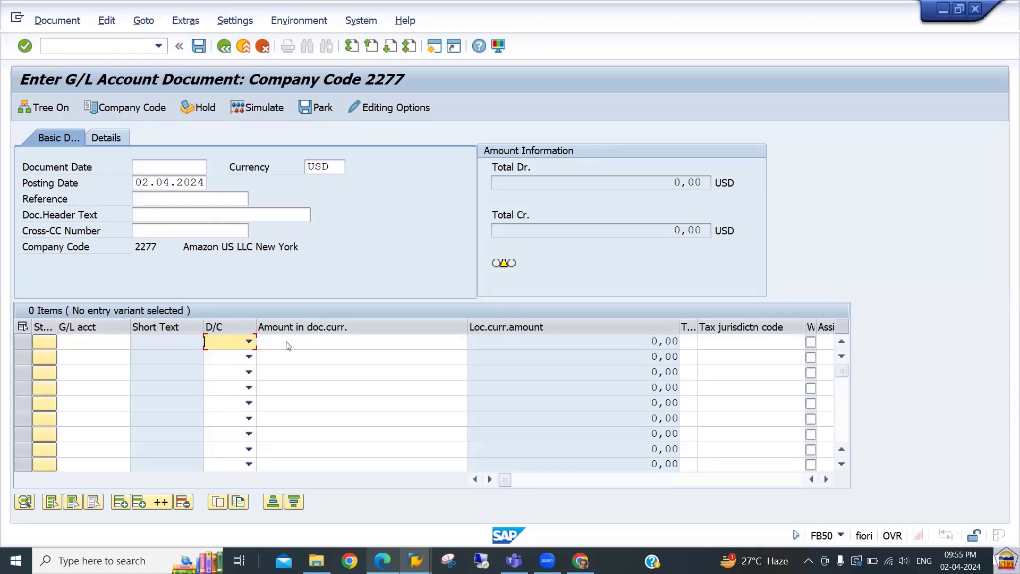
left_click(237, 358)
left_click(237, 356)
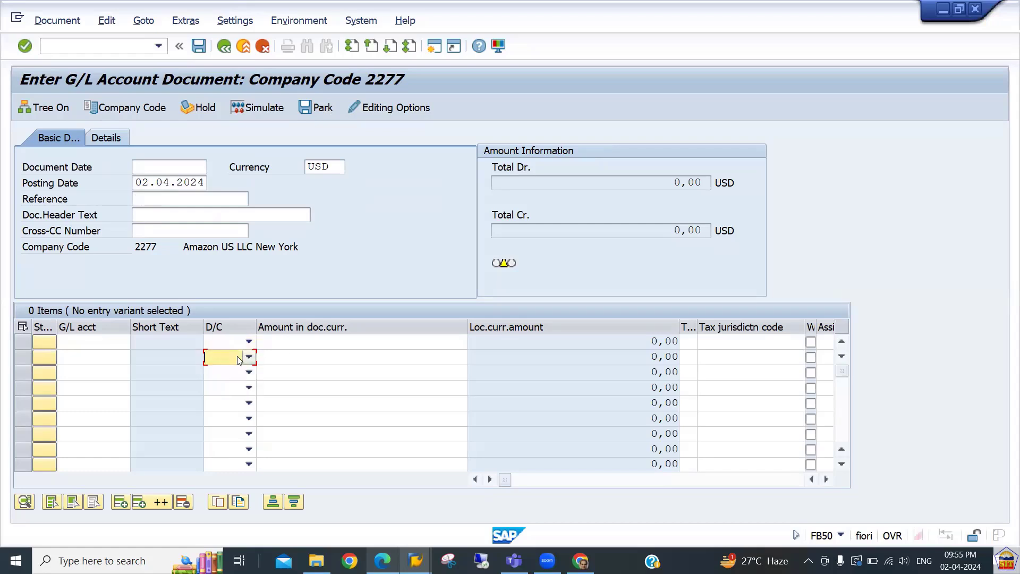
Review the credit and debit options again on the first and second line items.
left_click(232, 347)
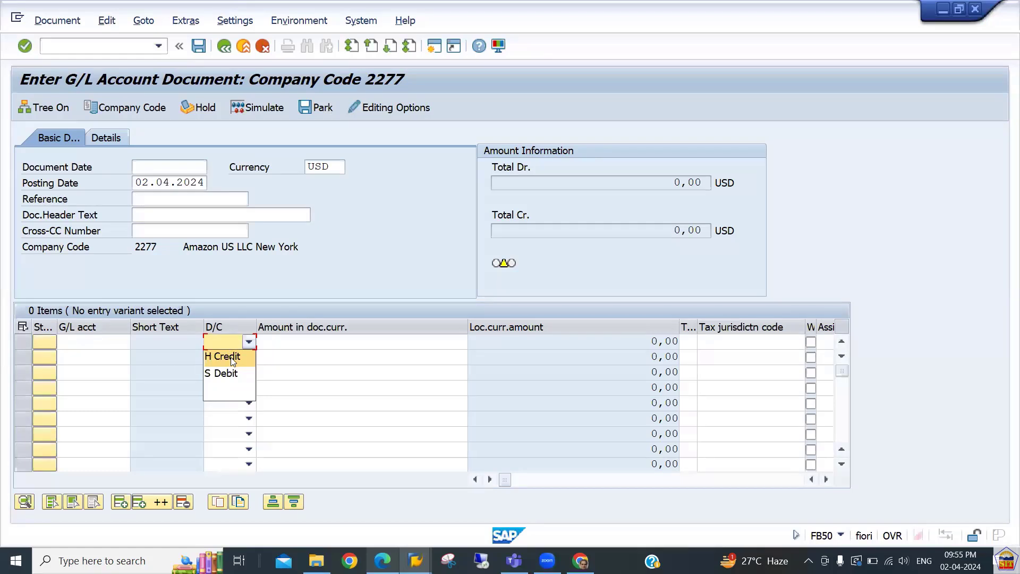
left_click(274, 356)
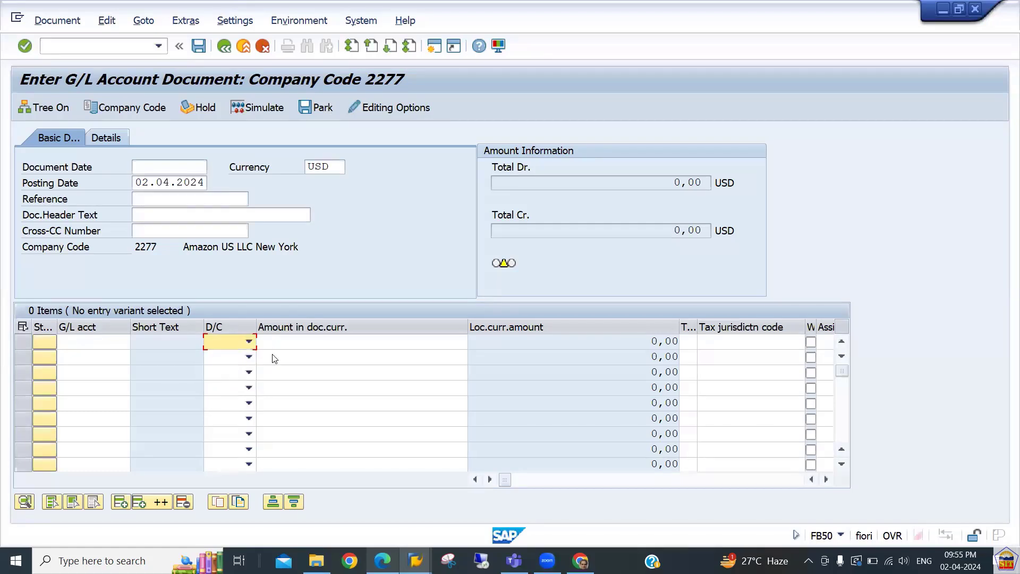
left_click(230, 364)
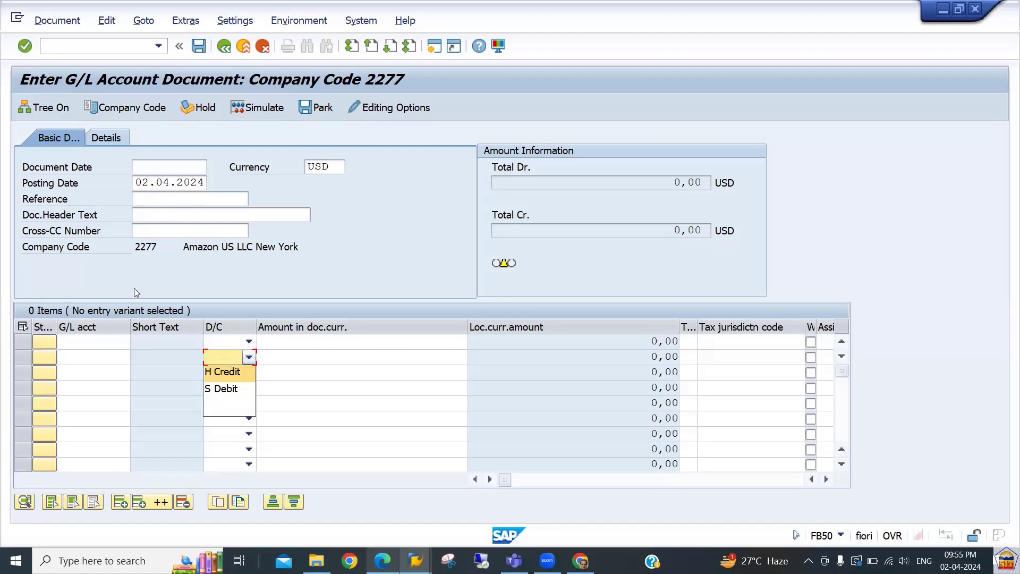
Change the company code of the G/L document to 2266.
left_click(150, 250)
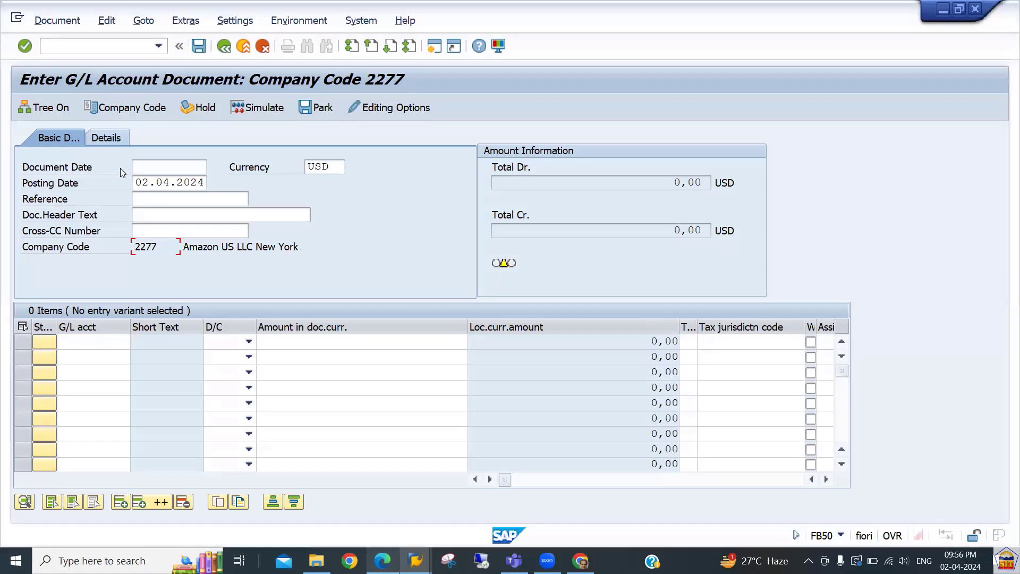
left_click(123, 109)
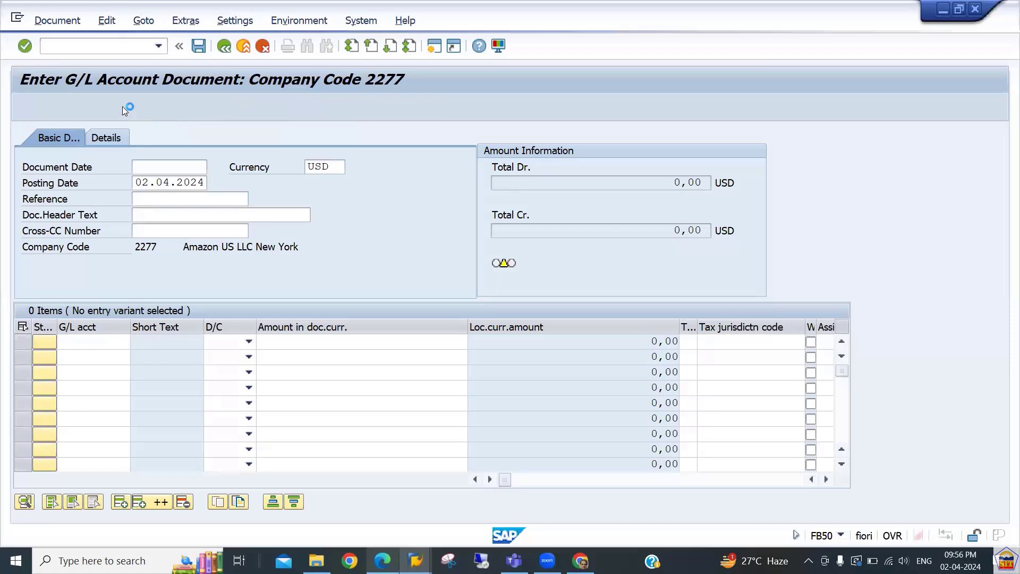
type("22667")
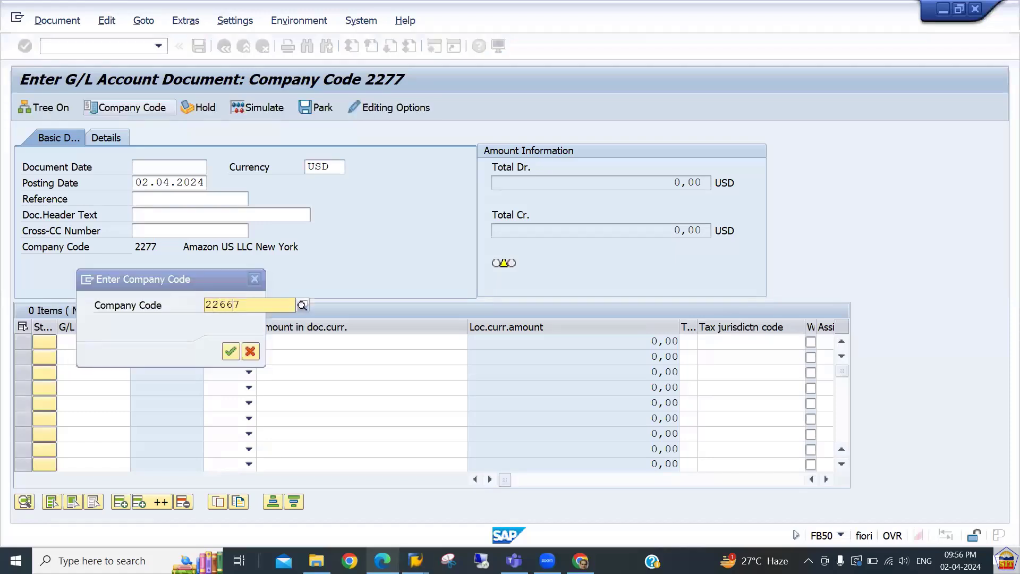
key("Return")
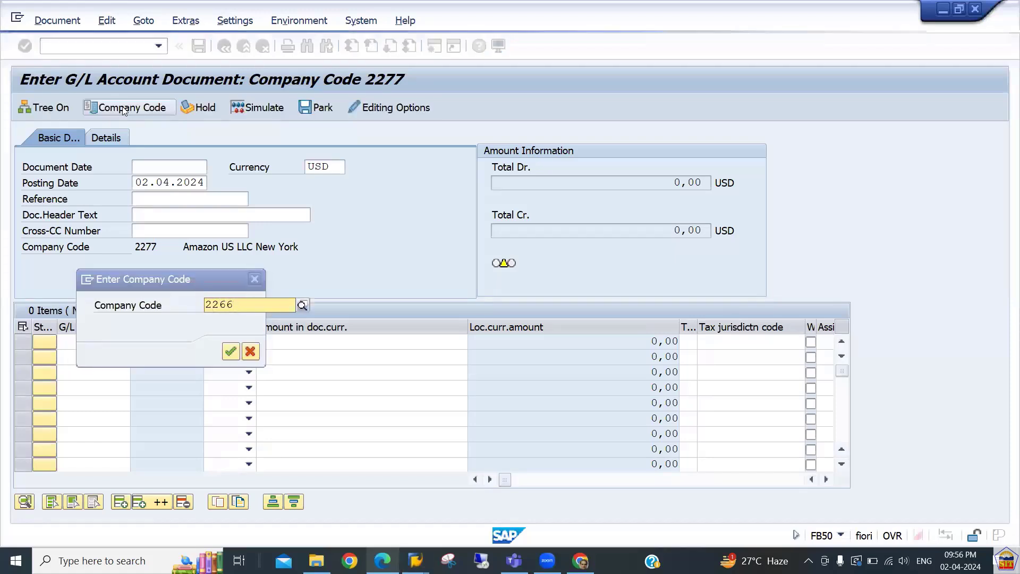
Set the document date to 01.04.2024.
left_click(186, 174)
type("01.04.")
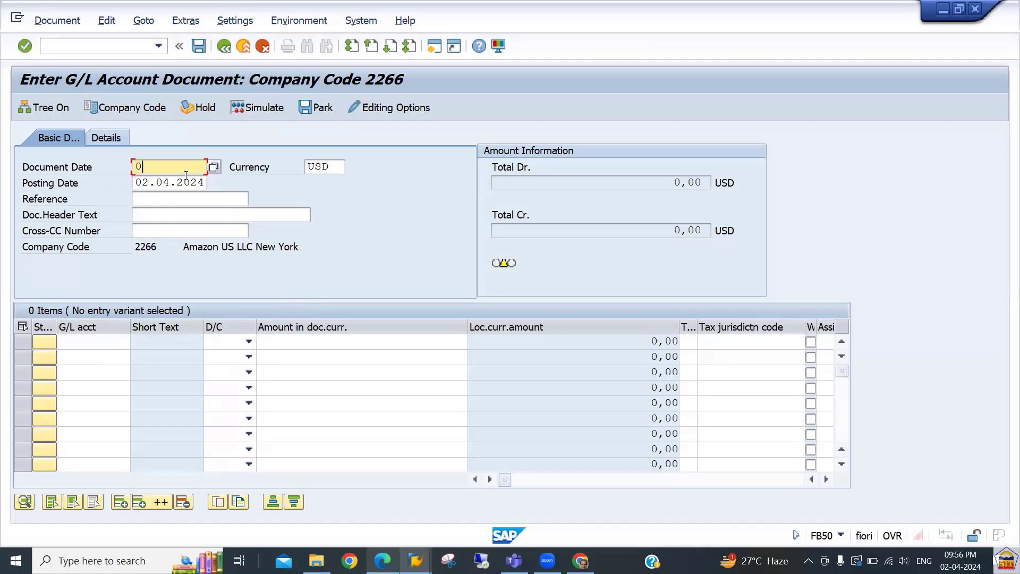
type("2024")
key("Tab")
key("Tab")
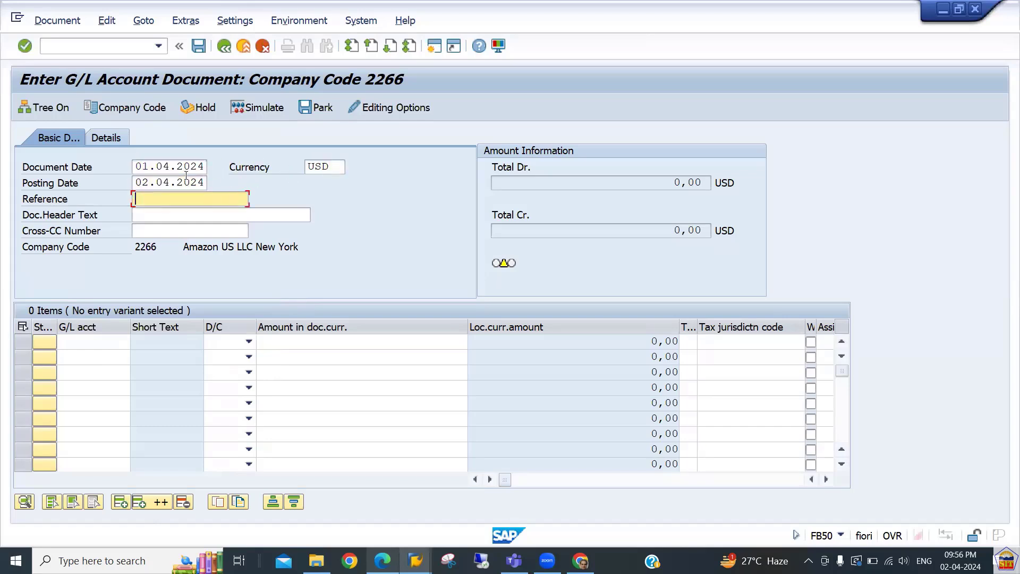
Enter G/L account 200100 in the first line item and 10000 in the second.
key("Tab")
key("Tab")
key("Tab")
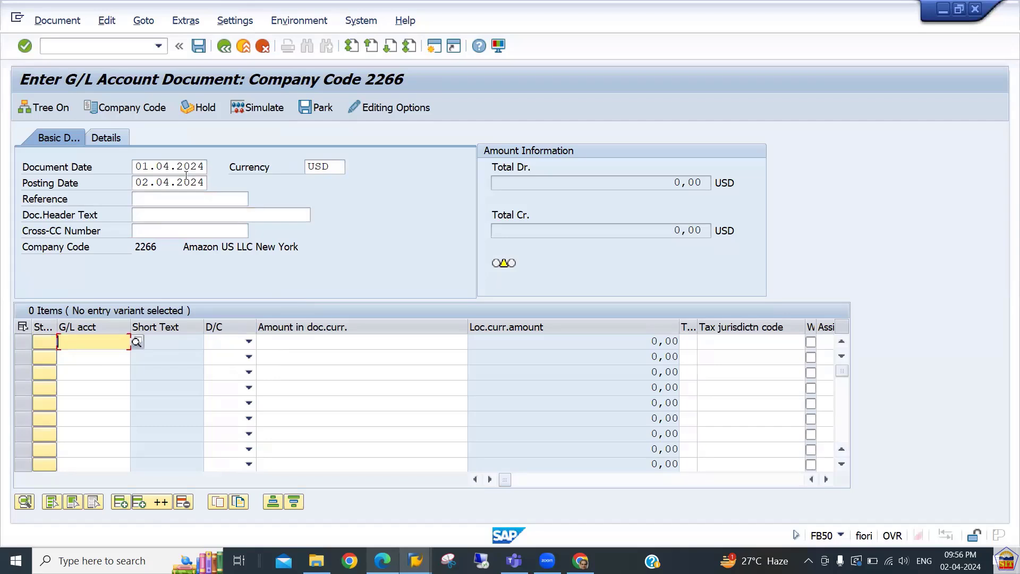
type("200100")
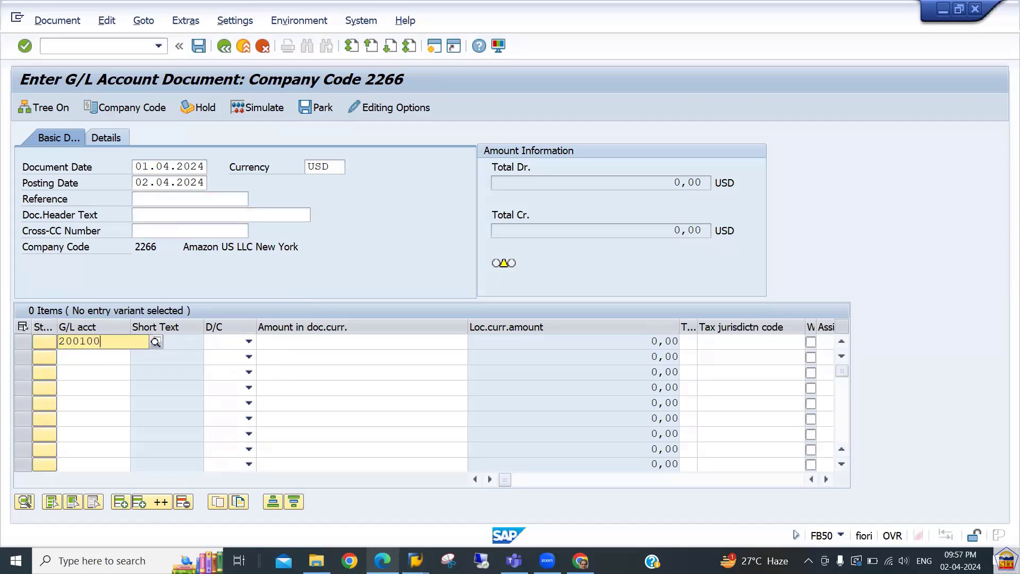
key("Return")
key("Down")
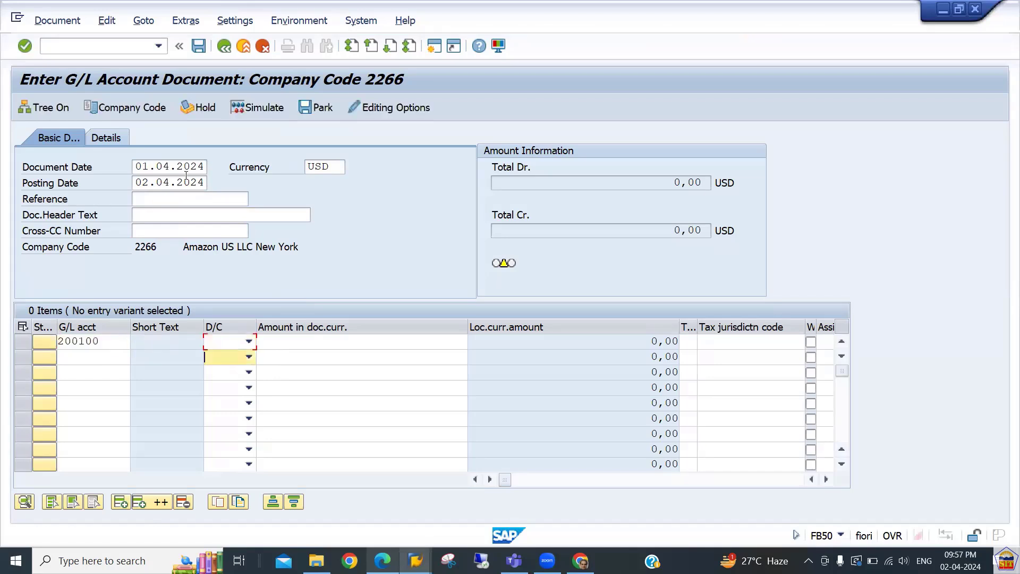
key("Left")
type("10000")
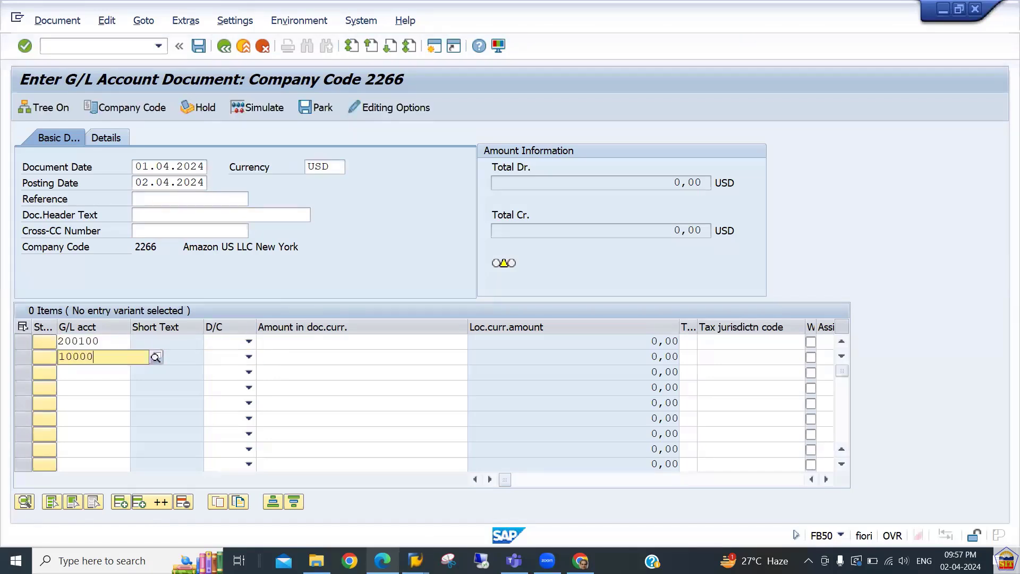
Mark the first line item as debit and the second as credit.
key("Tab")
key("Up")
key("s")
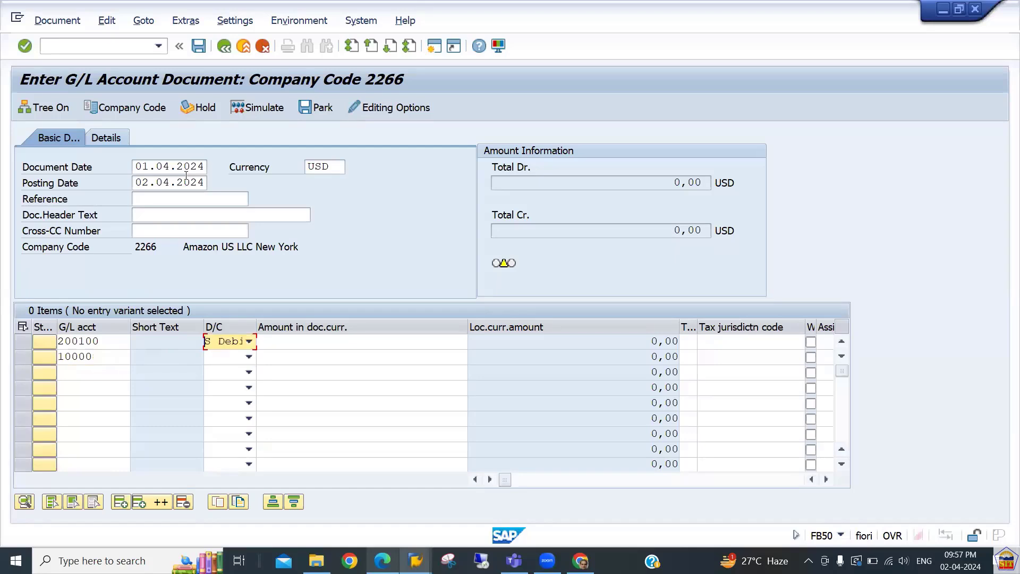
key("Down")
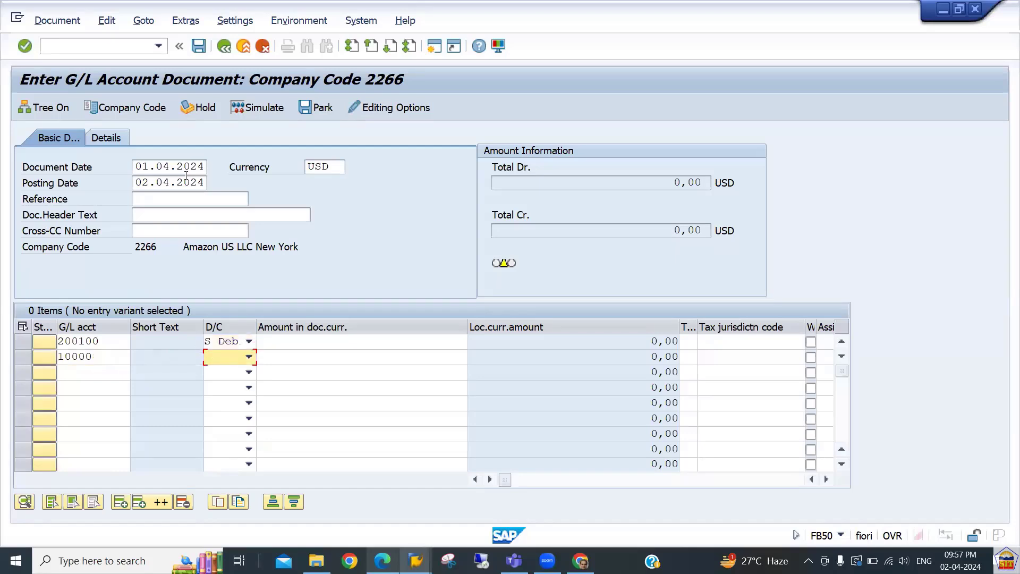
key("h")
Enter an amount of 10000 in document currency for both line items and submit the entries for checking.
key("Tab")
key("Up")
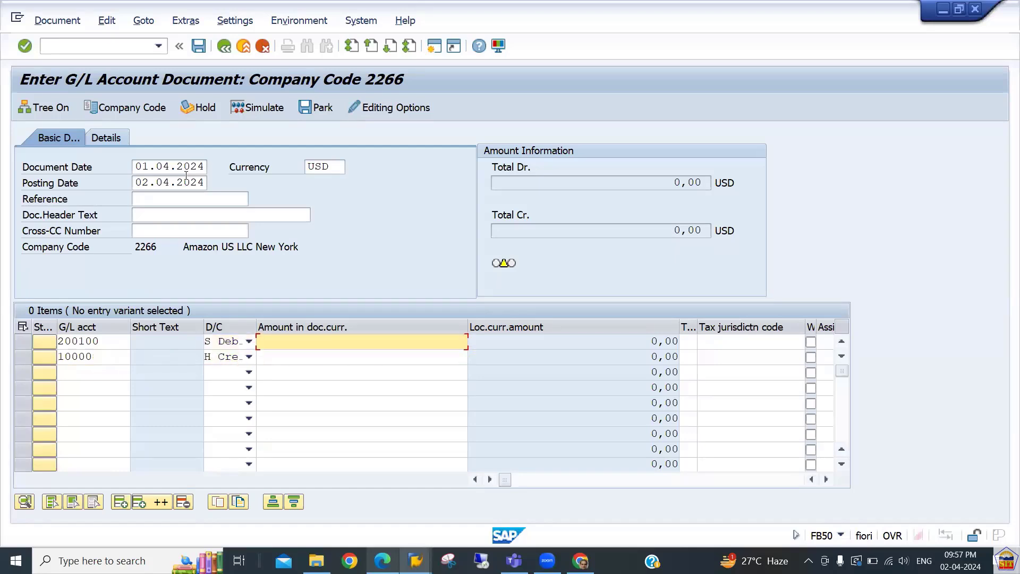
type("10000")
key("Down")
type("10000")
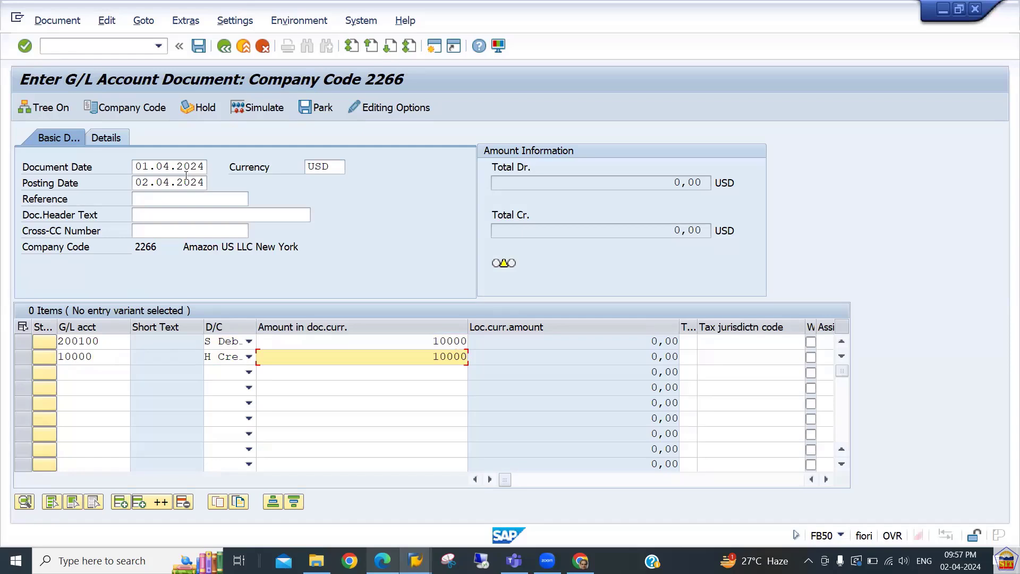
key("Return")
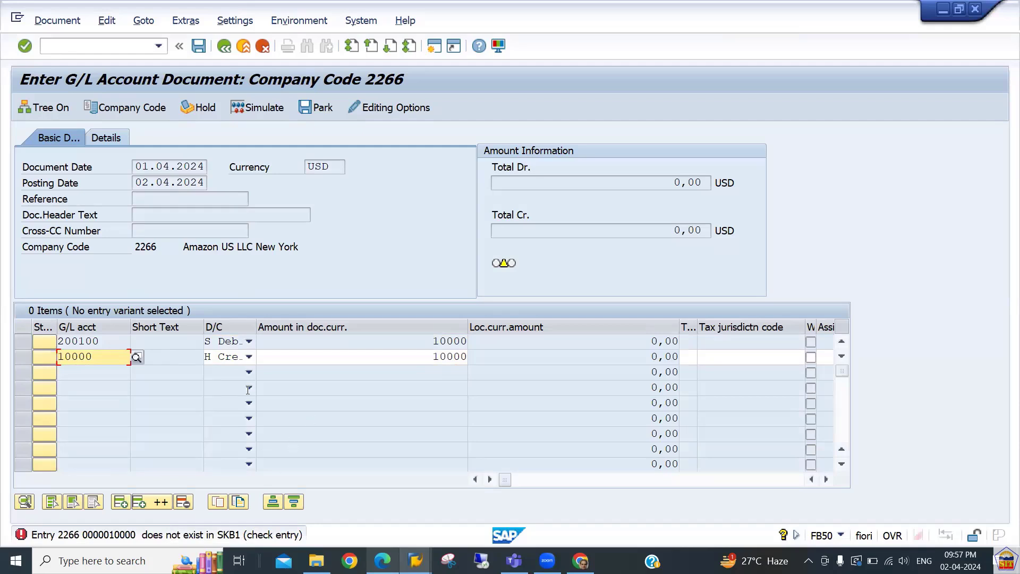
Correct the credit line's G/L account to 100000 and validate the line items.
left_click(101, 361)
type("0")
key("Return")
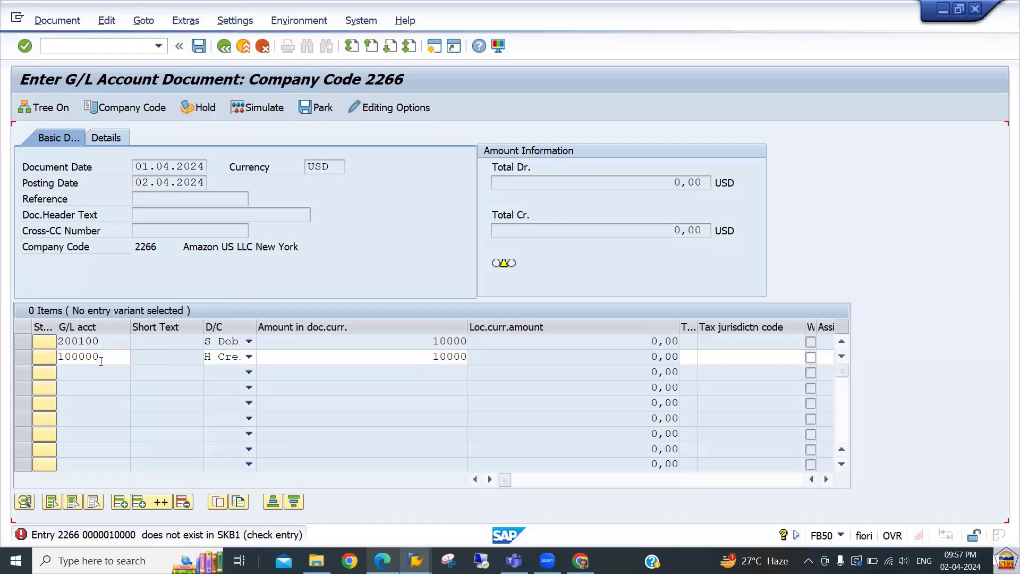
key("Return")
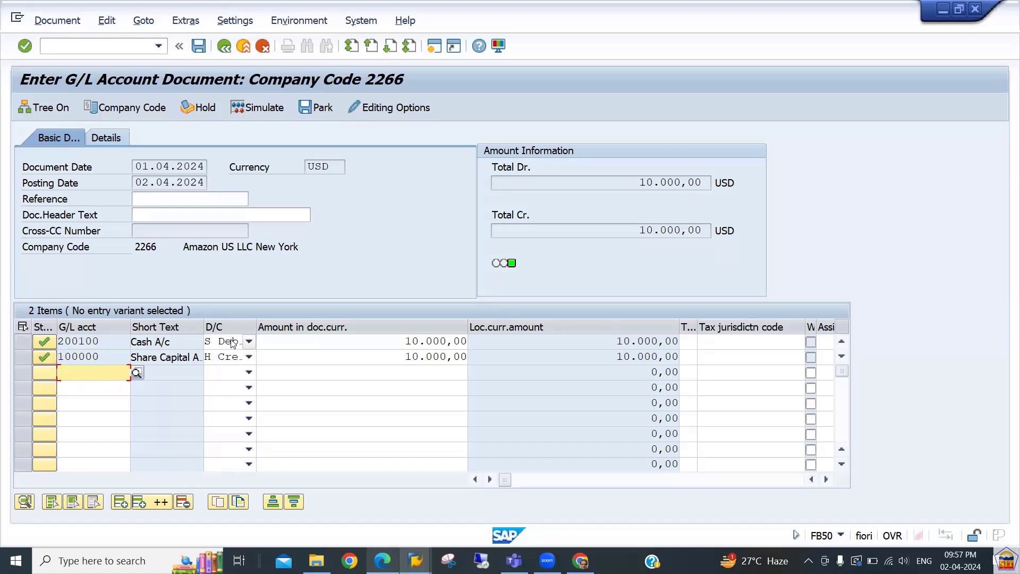
Check the balance indicator and compare the debit and credit totals of the document.
mouse_move(511, 262)
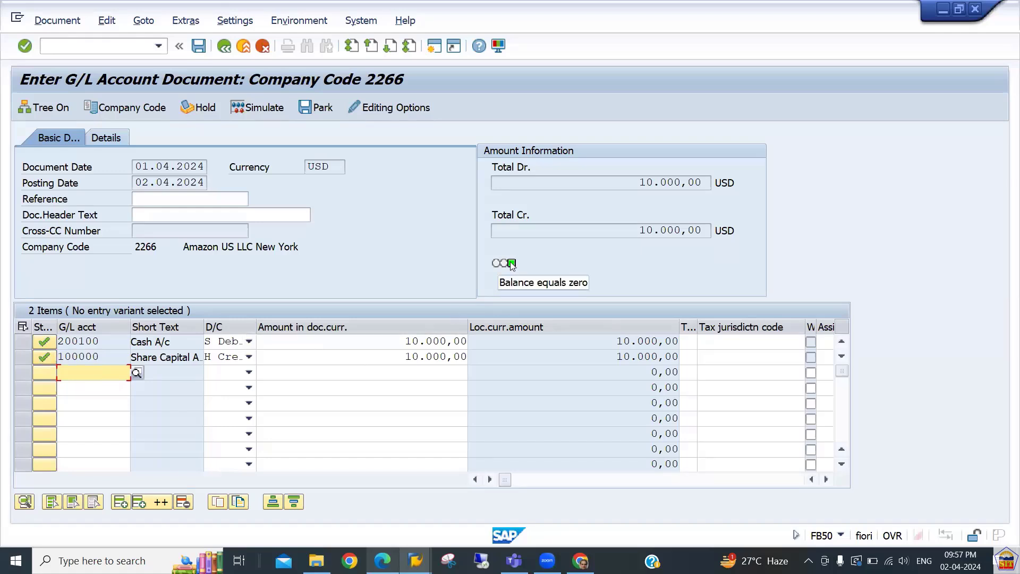
left_click(627, 236)
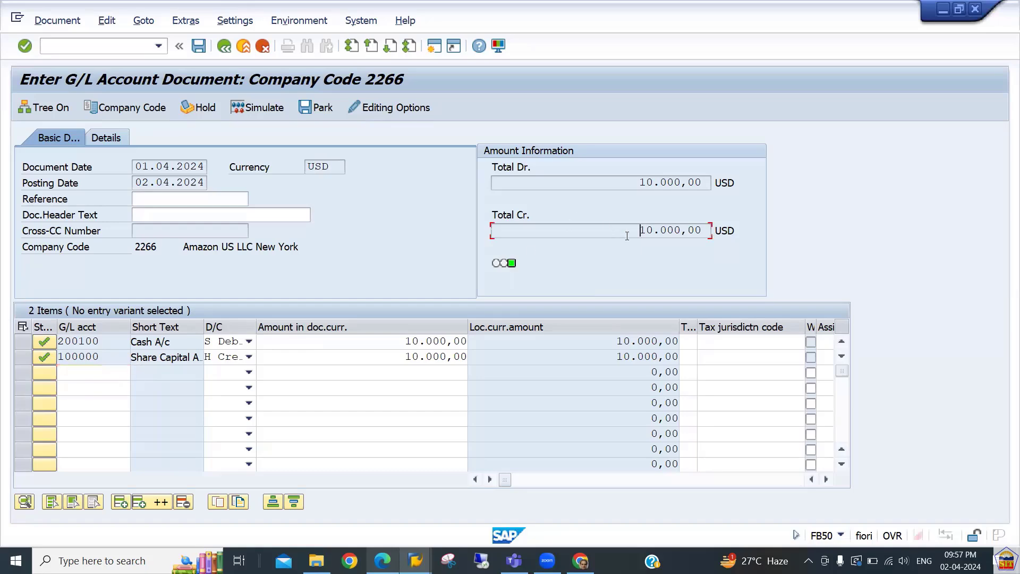
left_click_drag(628, 236, 712, 232)
left_click(708, 178)
double_click(708, 178)
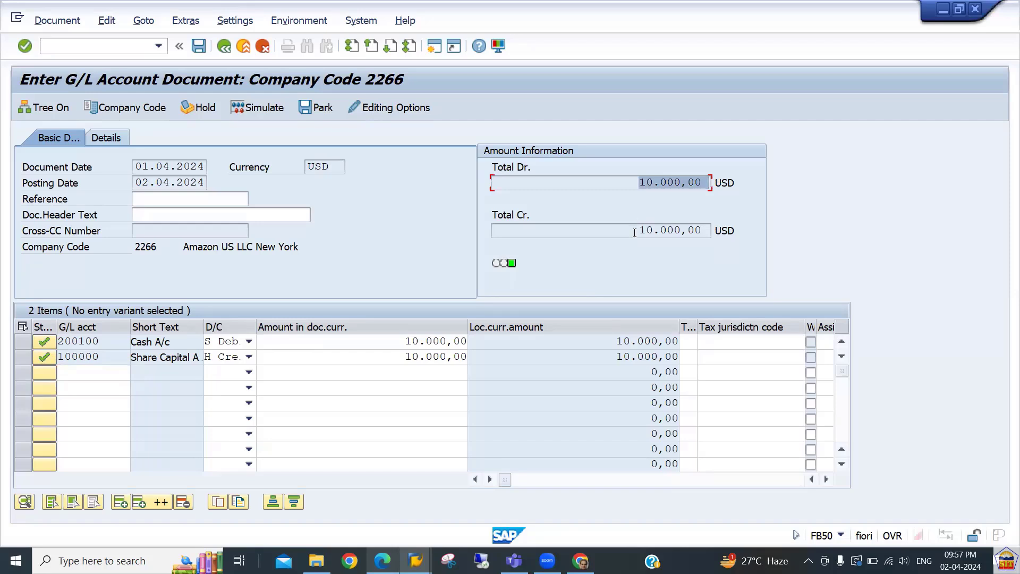
left_click_drag(636, 231, 744, 244)
left_click_drag(628, 180, 710, 181)
left_click_drag(641, 233, 751, 243)
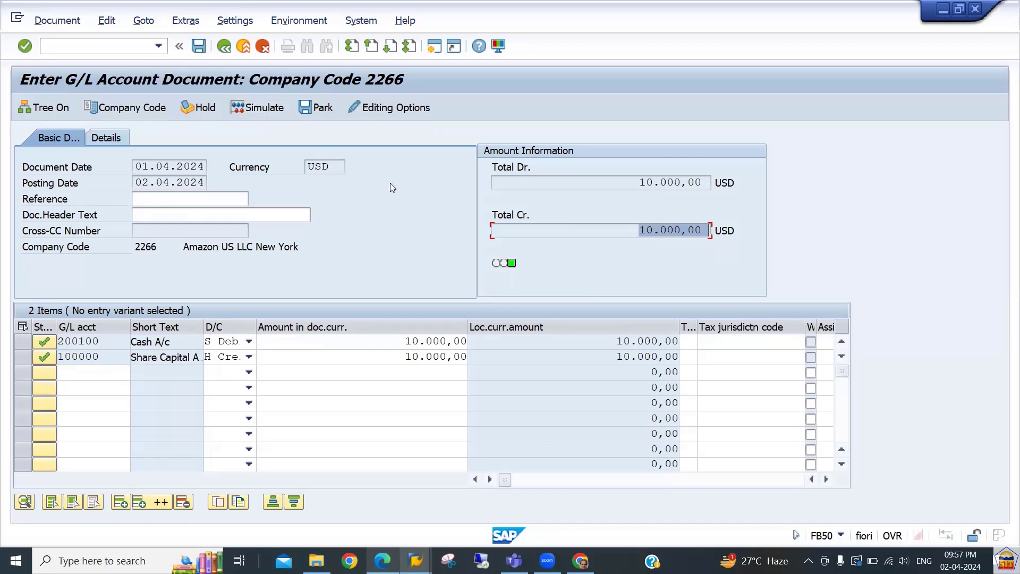
Simulate the G/L document and post it.
left_click(253, 109)
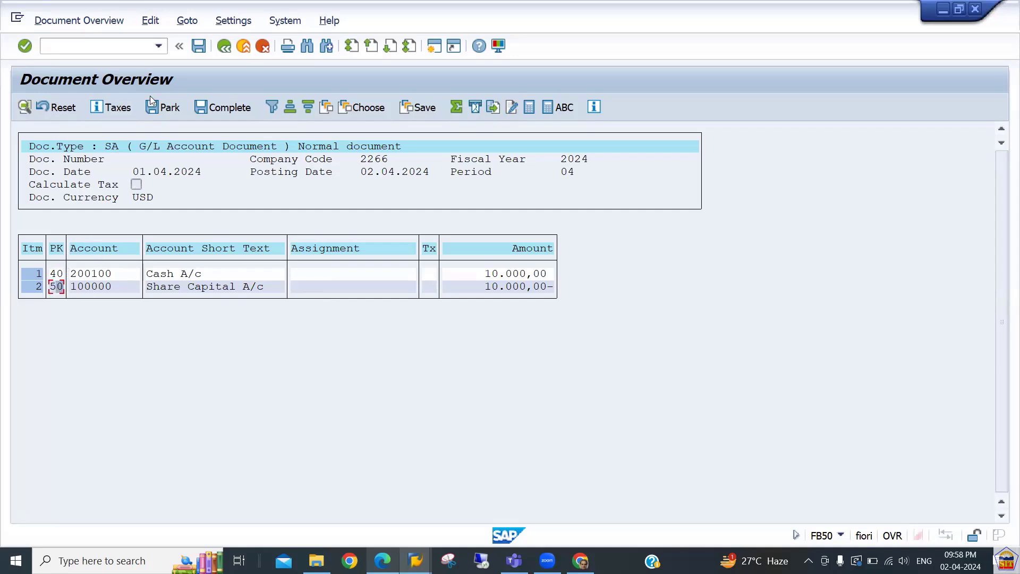
left_click(199, 47)
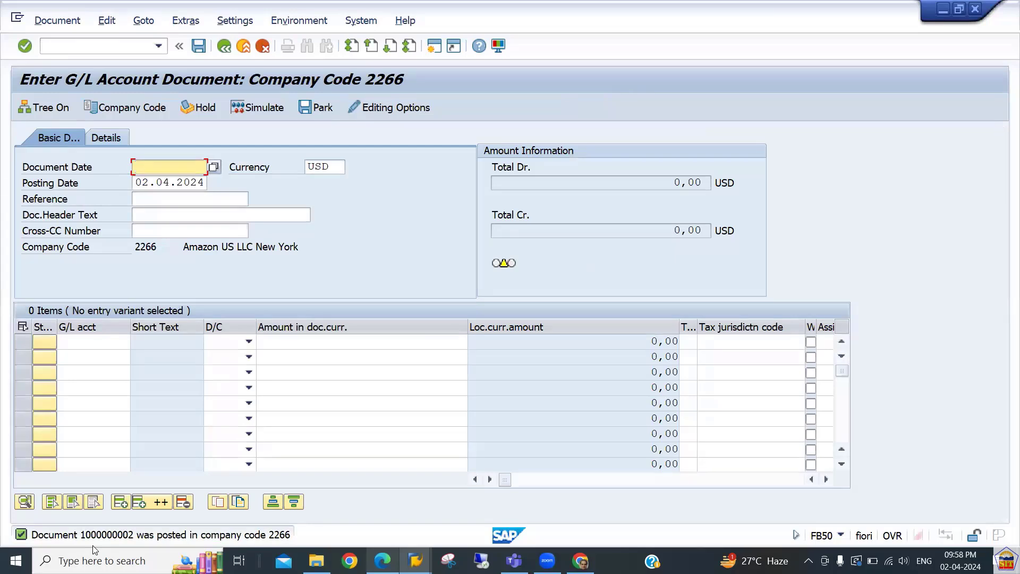
Display the G/L document just posted through FB50.
left_click(57, 21)
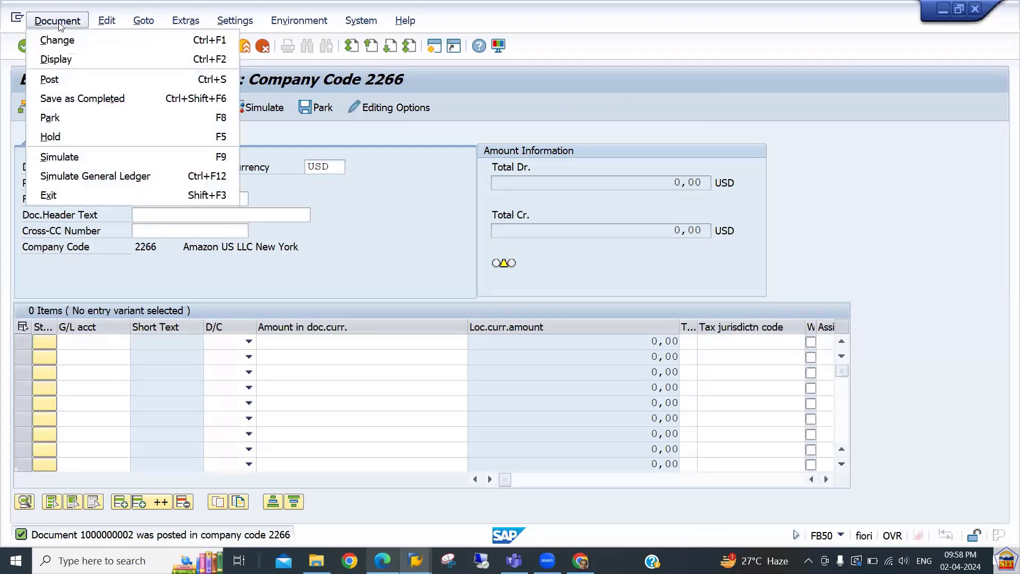
left_click(57, 60)
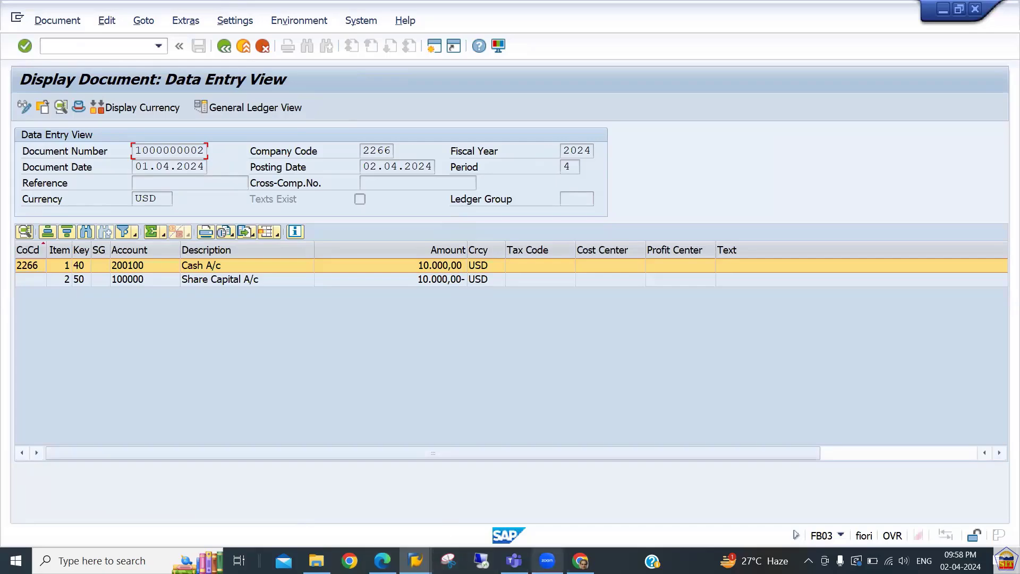
Switch to the SAP Fiori launchpad in Chrome and open the Post General Journal Entries app from the Journal Entries group.
left_click(581, 561)
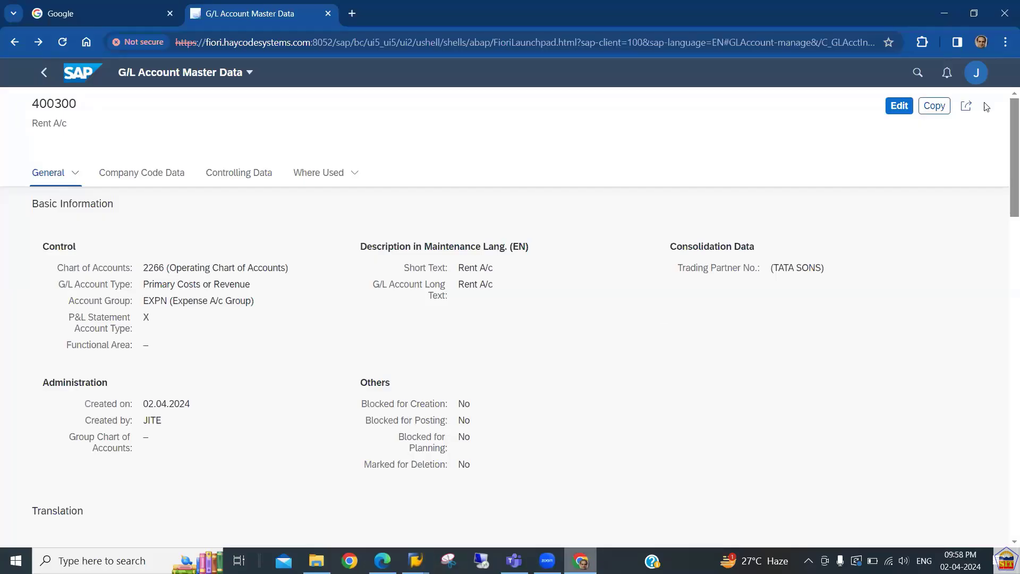
left_click(46, 81)
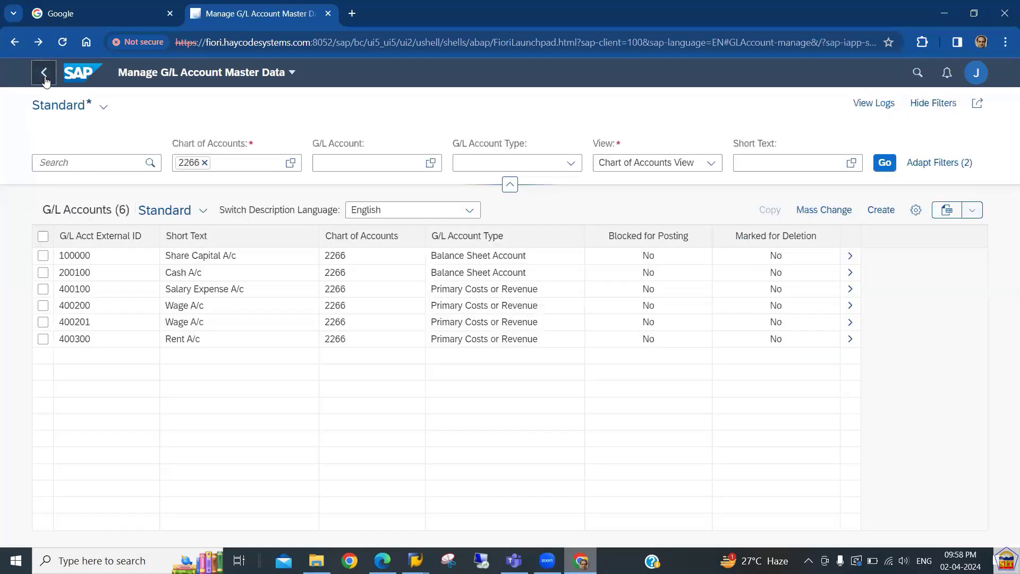
left_click(78, 78)
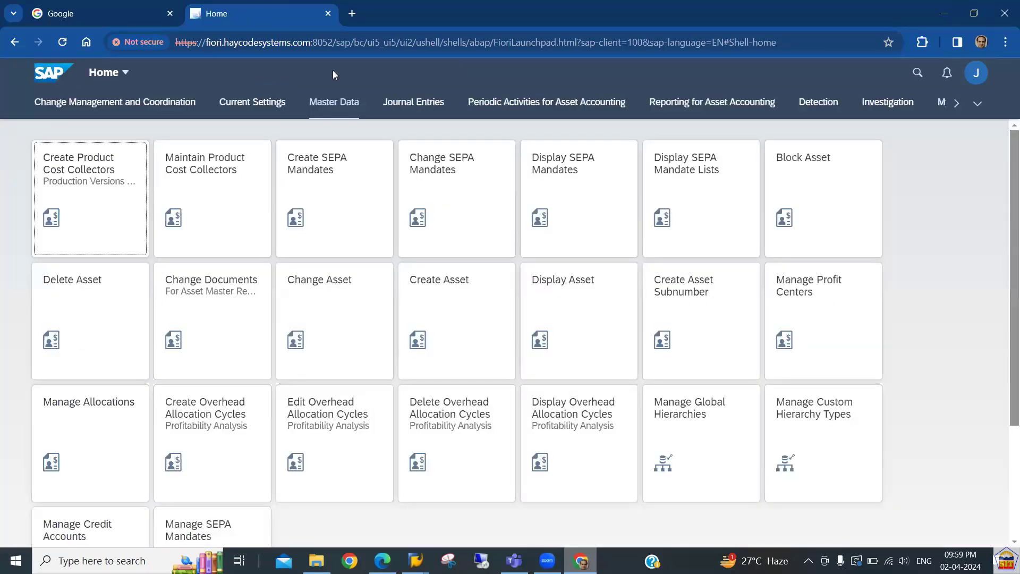
left_click(408, 109)
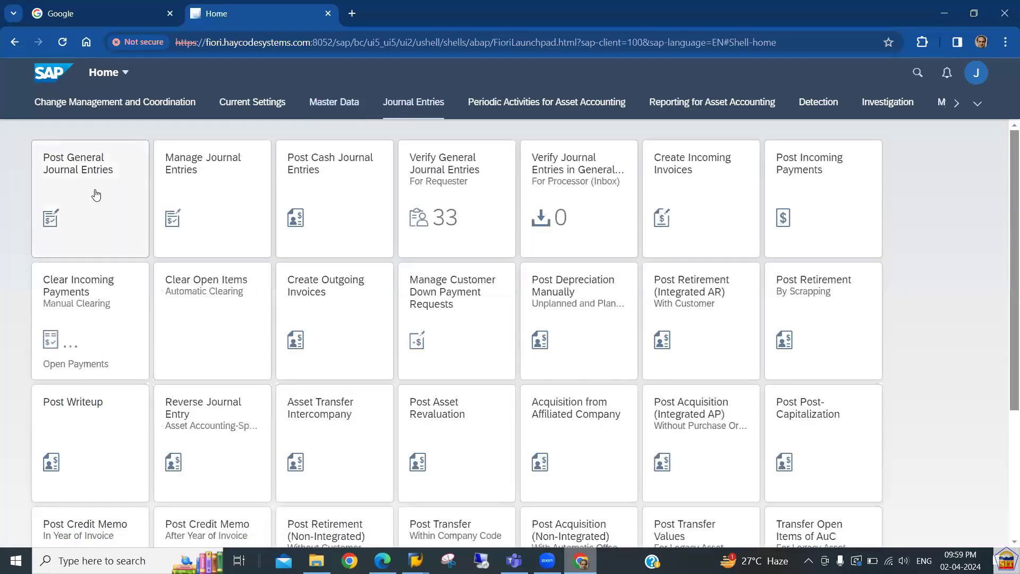
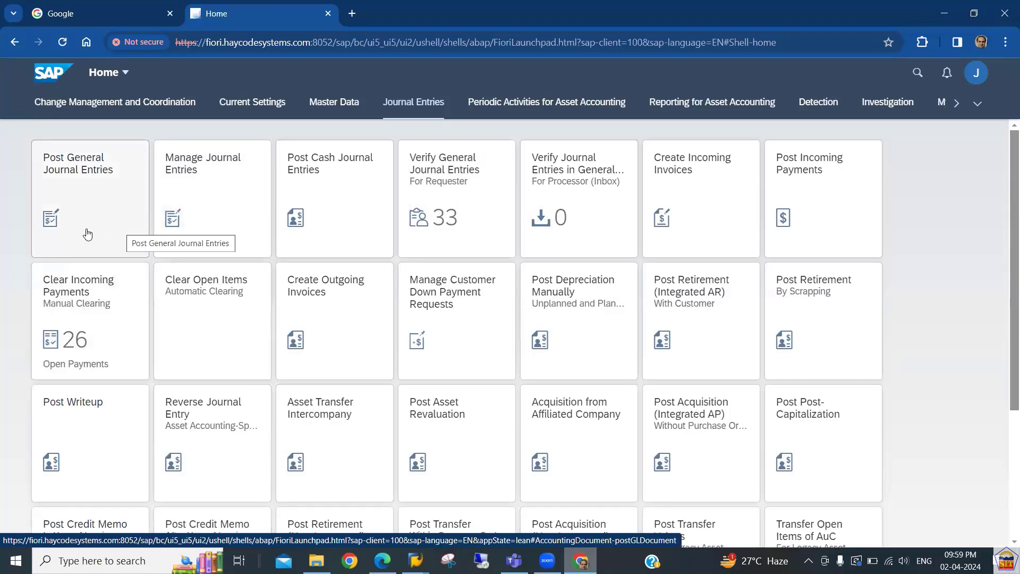
left_click(84, 200)
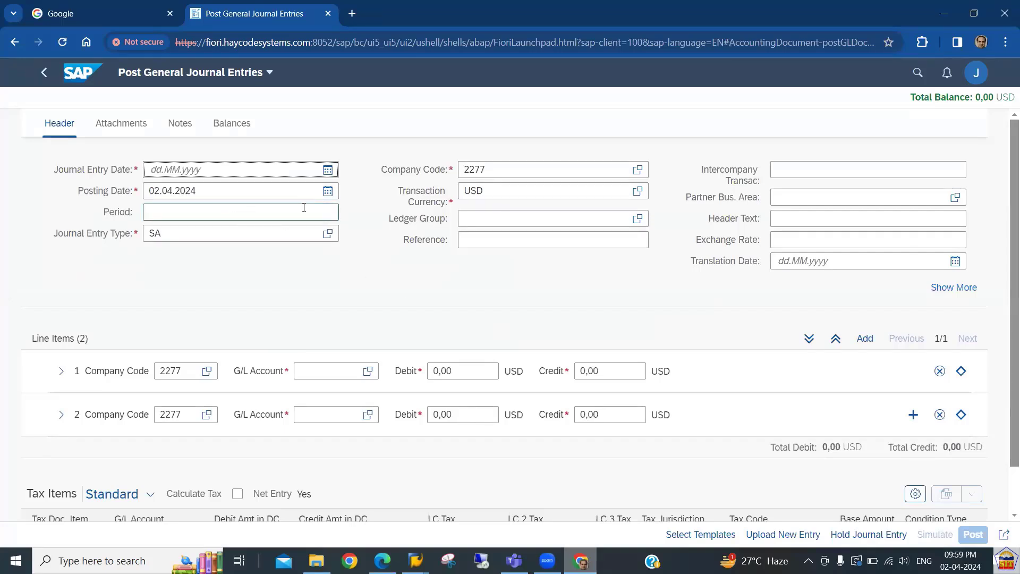
Set the journal entry date to 01.04.2024 in the header.
type("01.")
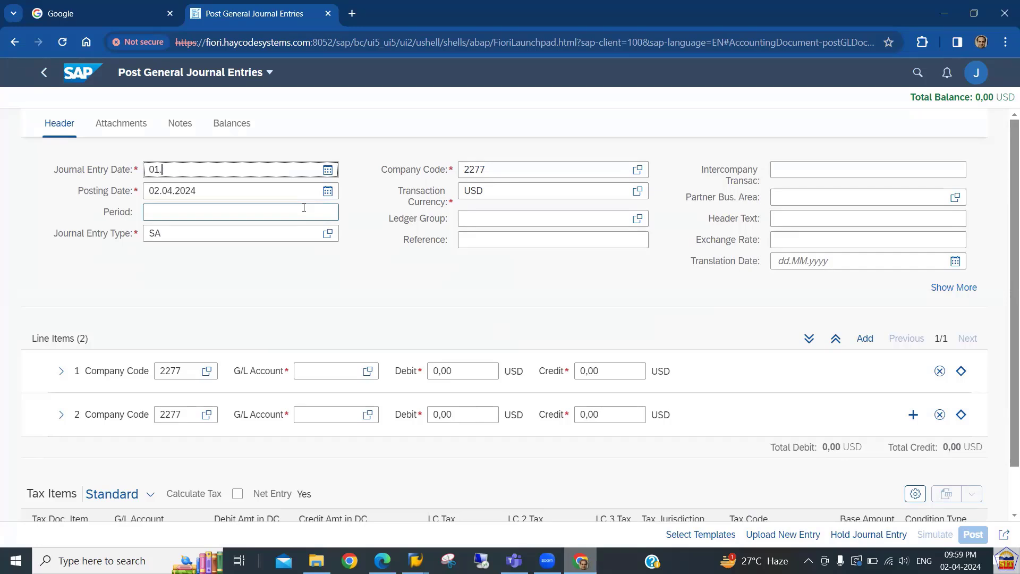
type("04.2024")
key("Tab")
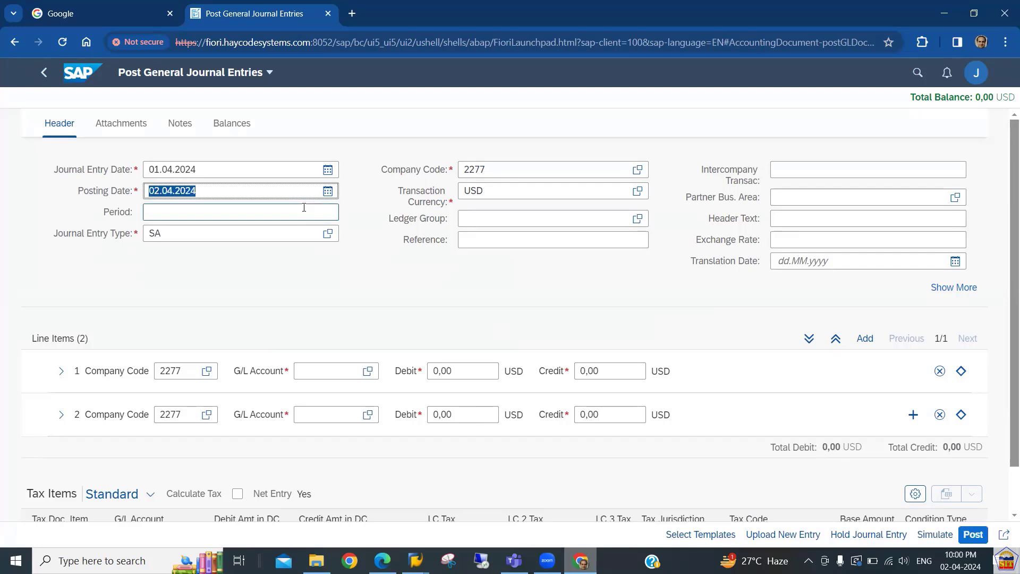
key("Tab")
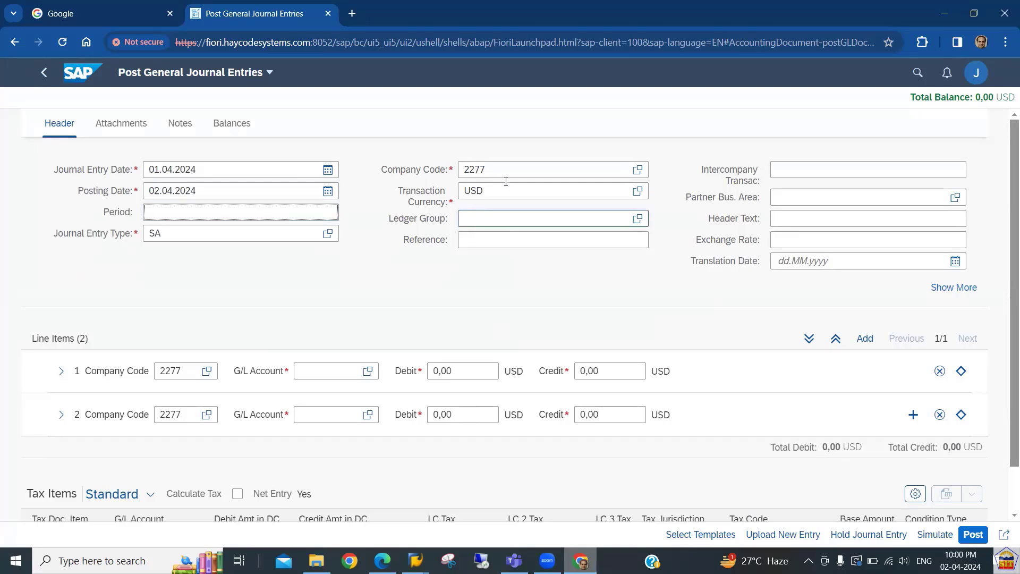
Change the header company code to 2266 and apply it to both line items.
left_click(512, 166)
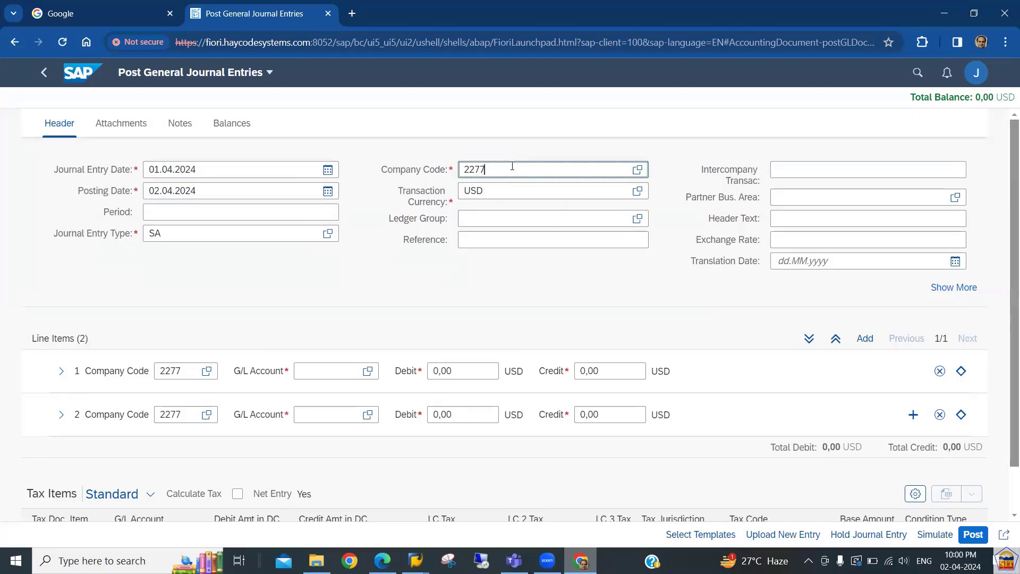
key("BackSpace")
key("BackSpace")
type("66")
left_click(531, 219)
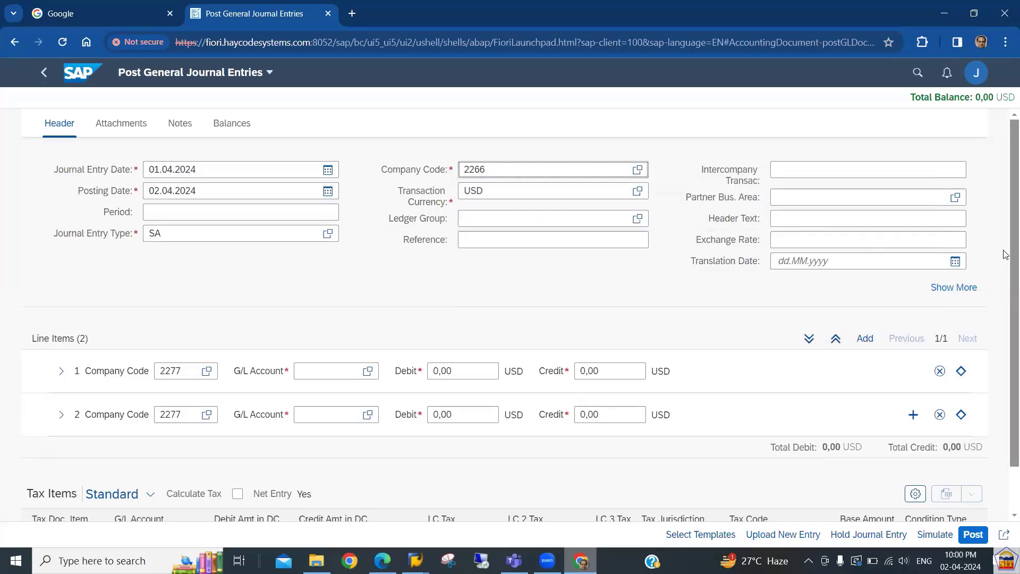
scroll(1006, 287, "down", 1)
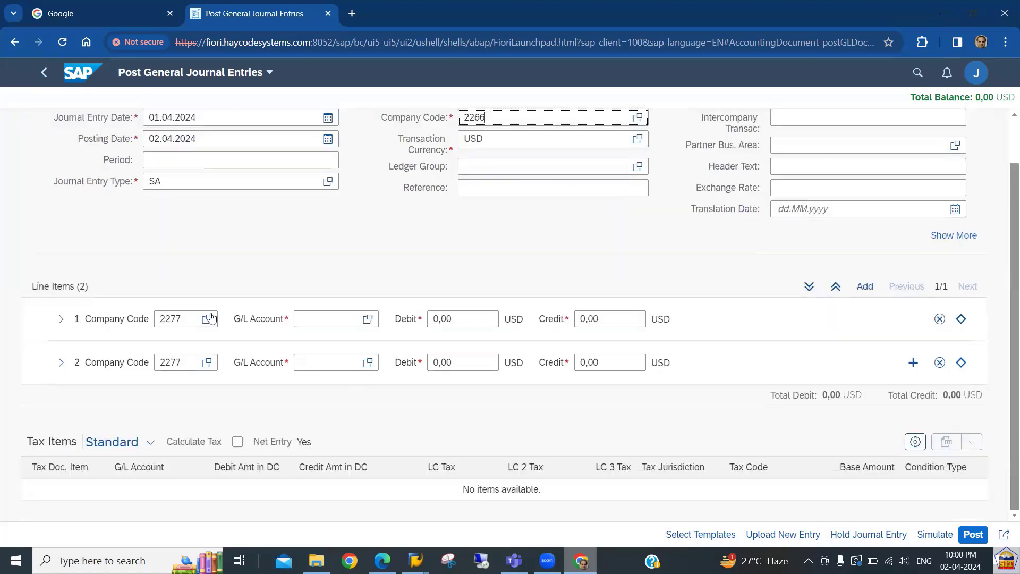
left_click(187, 316)
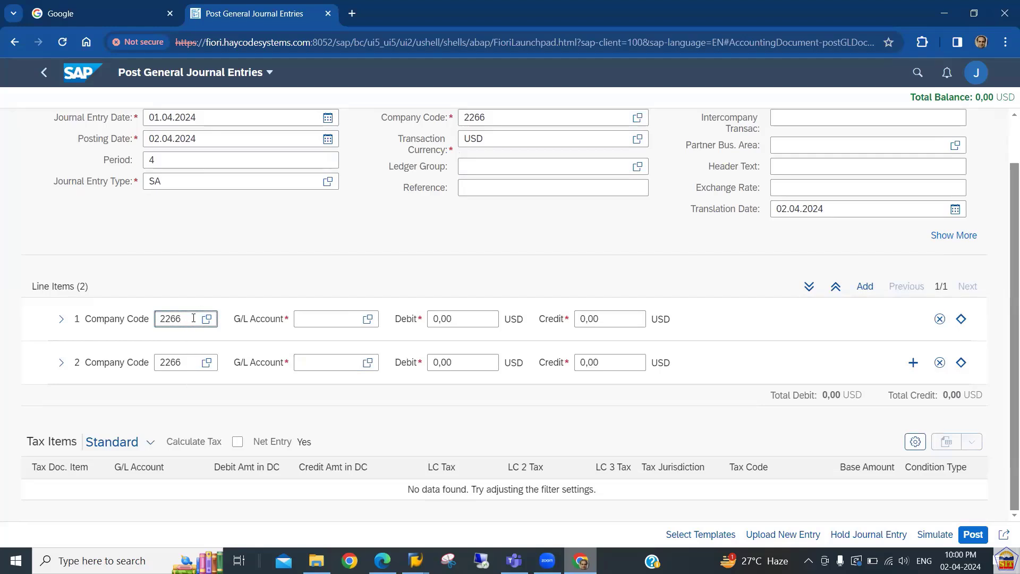
Assign G/L account 200100 to the first line item and 100000 (Share Capital A/c) to the second.
left_click(332, 320)
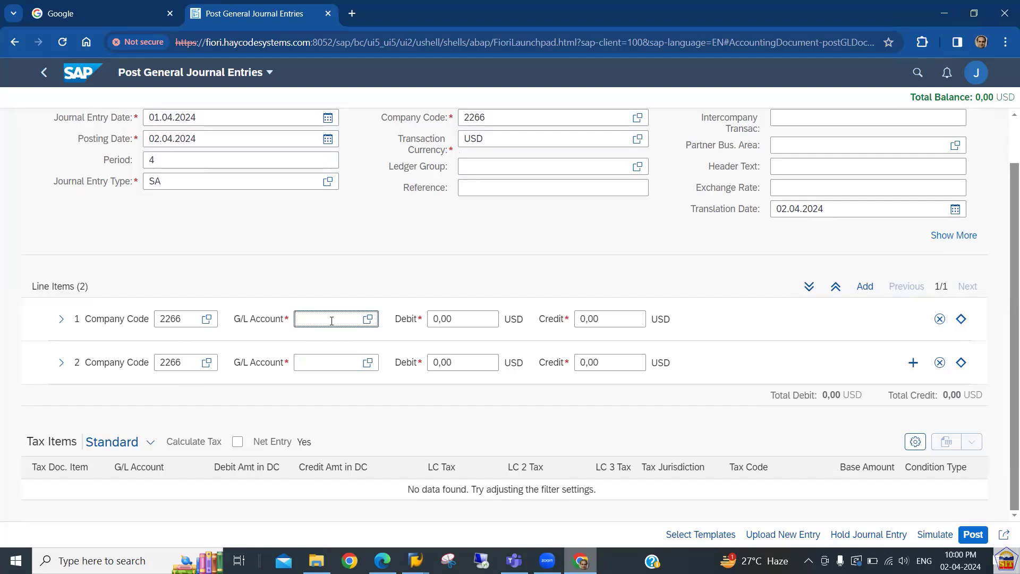
type("200100")
left_click(342, 368)
left_click(328, 362)
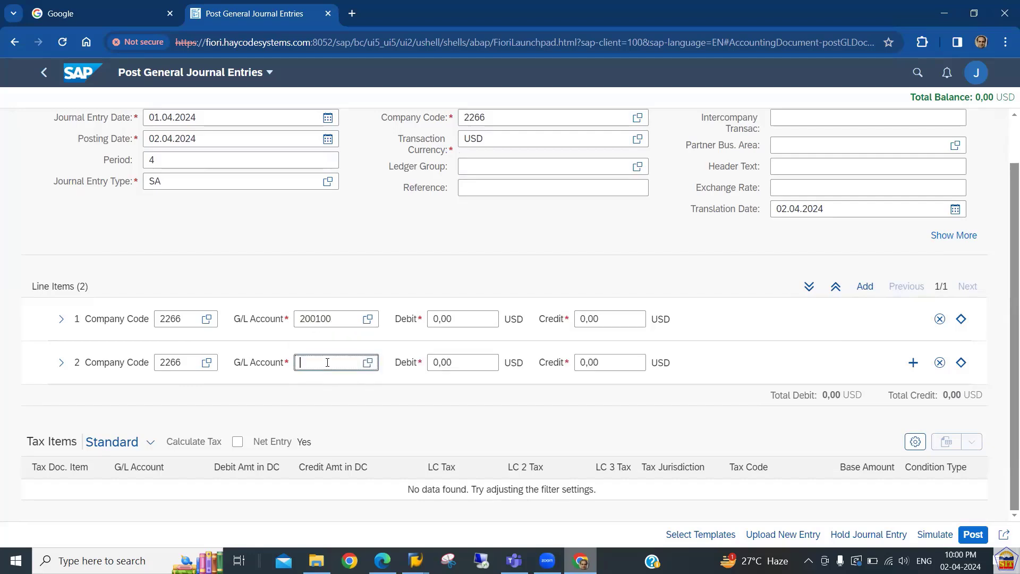
type("10000")
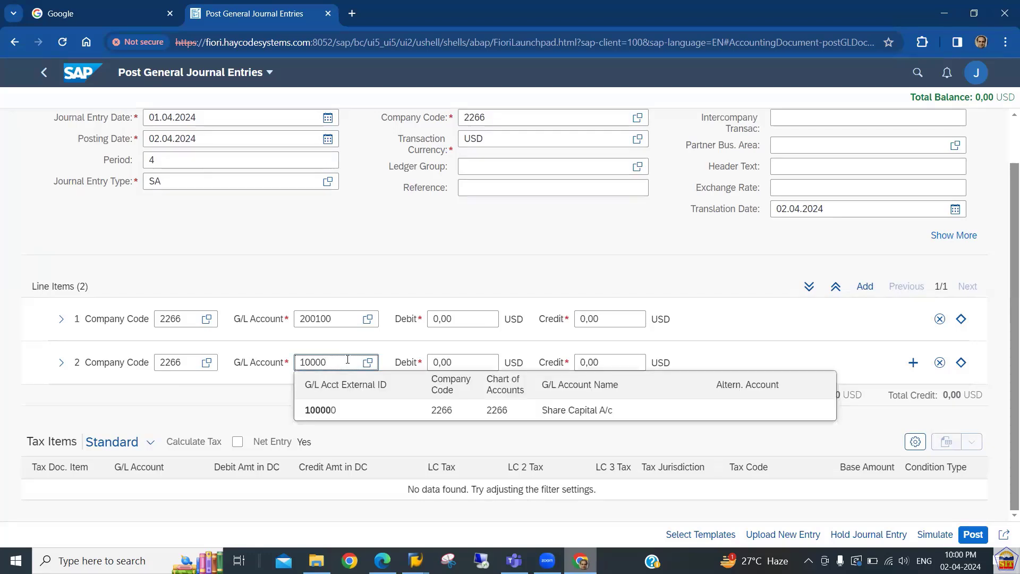
left_click(359, 409)
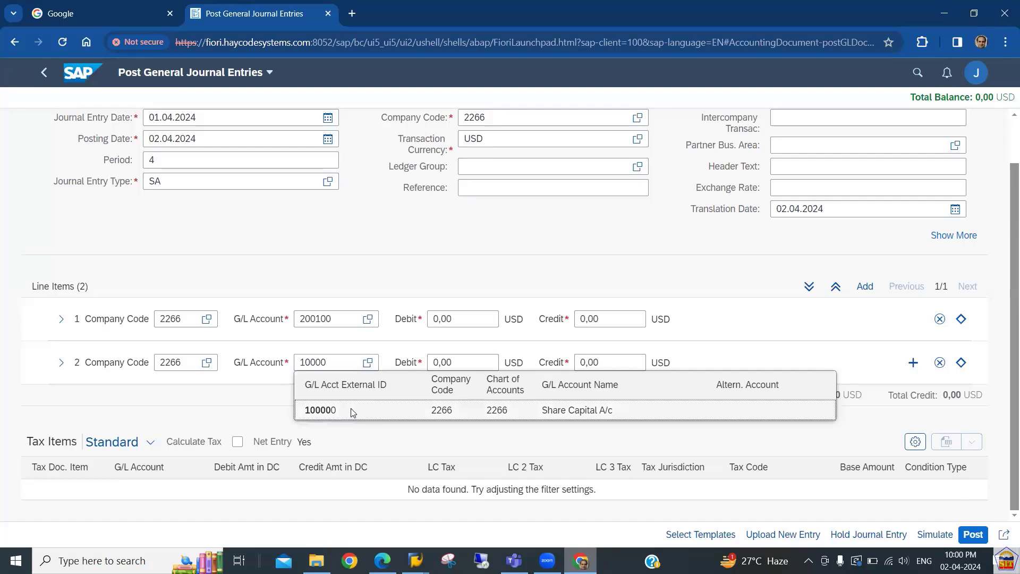
left_click(343, 318)
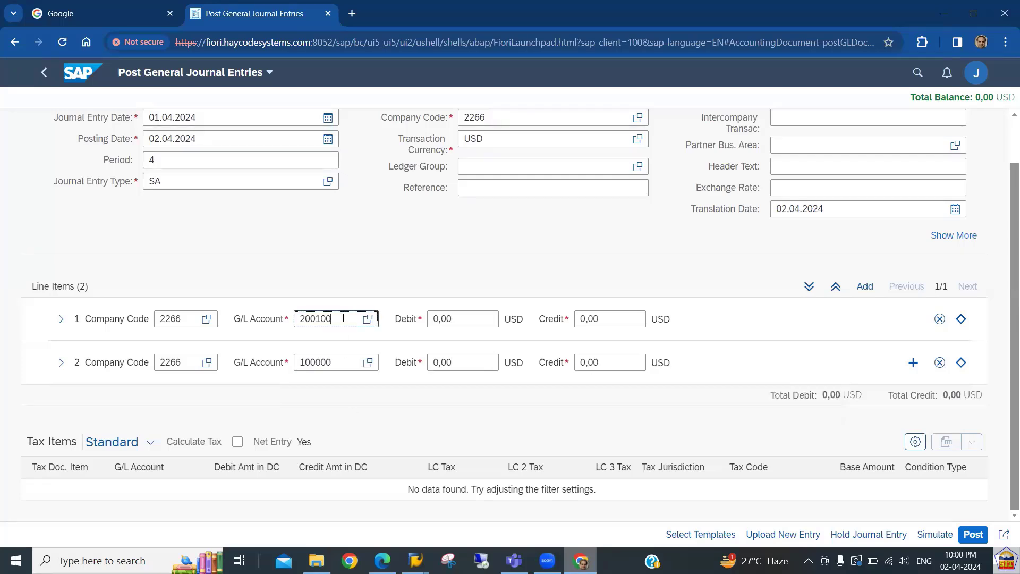
left_click(340, 359)
Enter a debit of 15000 USD on the first line item.
left_click(459, 316)
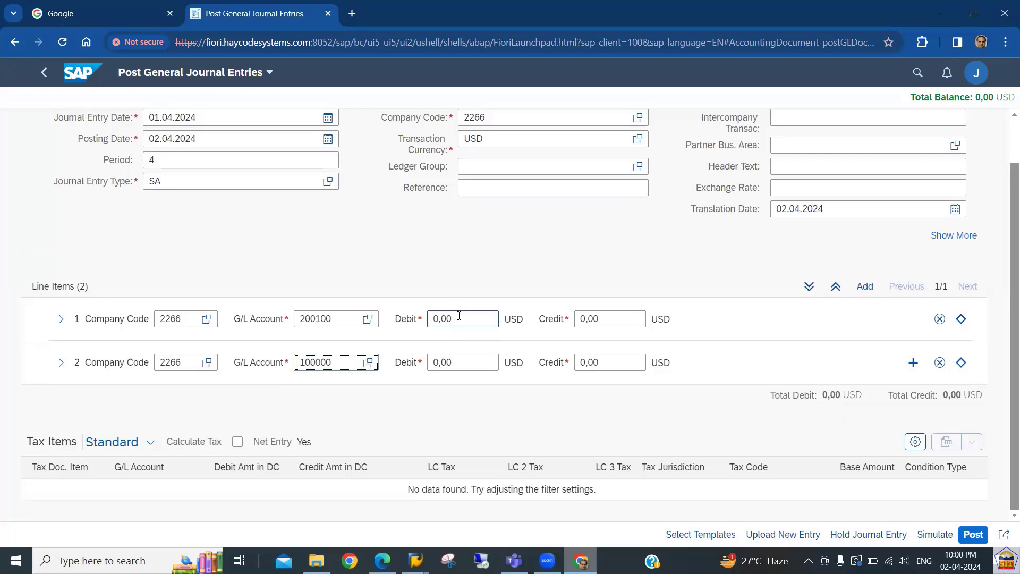
key("BackSpace")
key("BackSpace")
key("BackSpace")
key("BackSpace")
type("1")
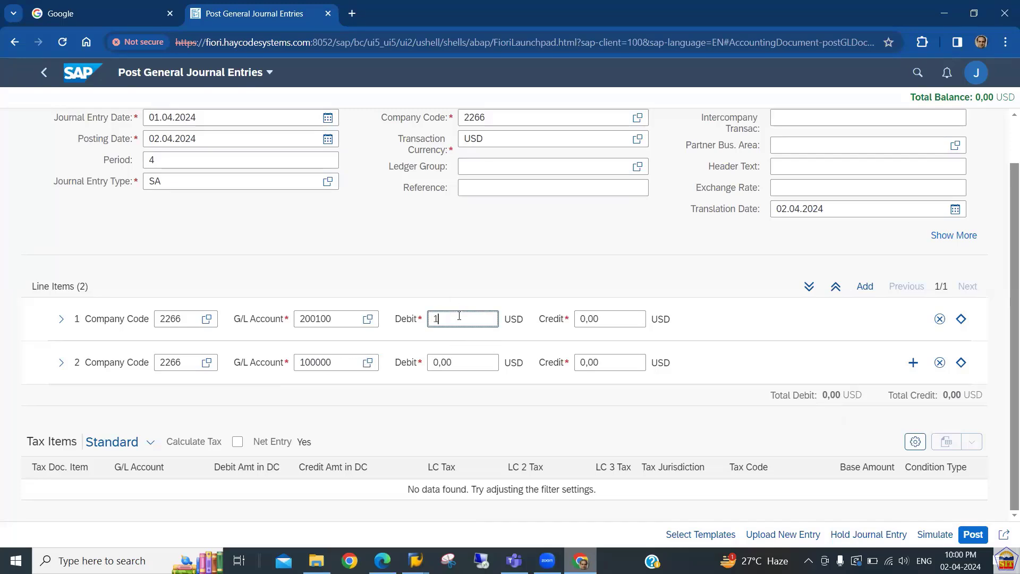
type("5000")
Enter a credit of 15000 USD on the second line item.
left_click(622, 363)
key("BackSpace")
key("BackSpace")
key("BackSpace")
key("BackSpace")
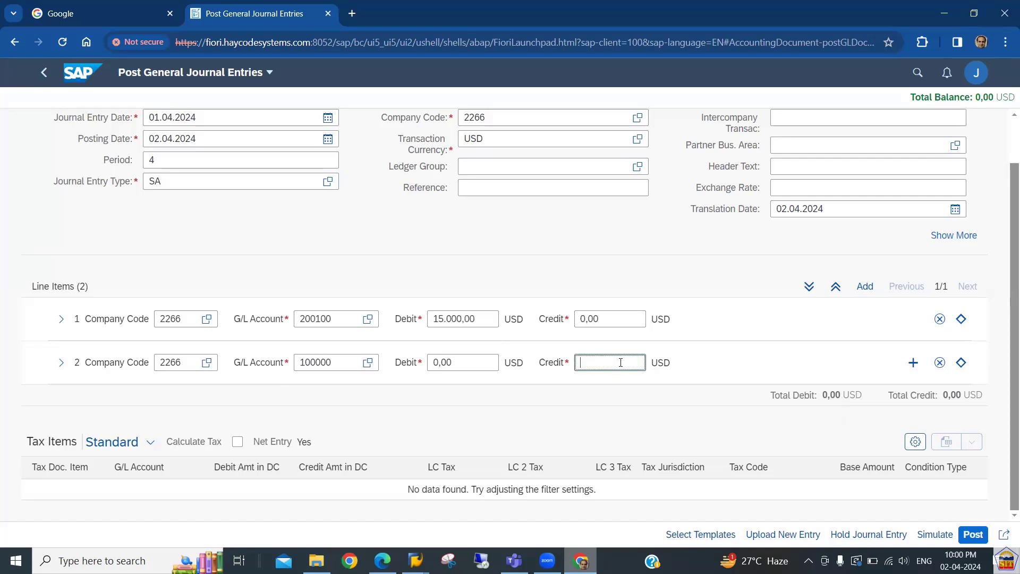
type("15000")
key("Return")
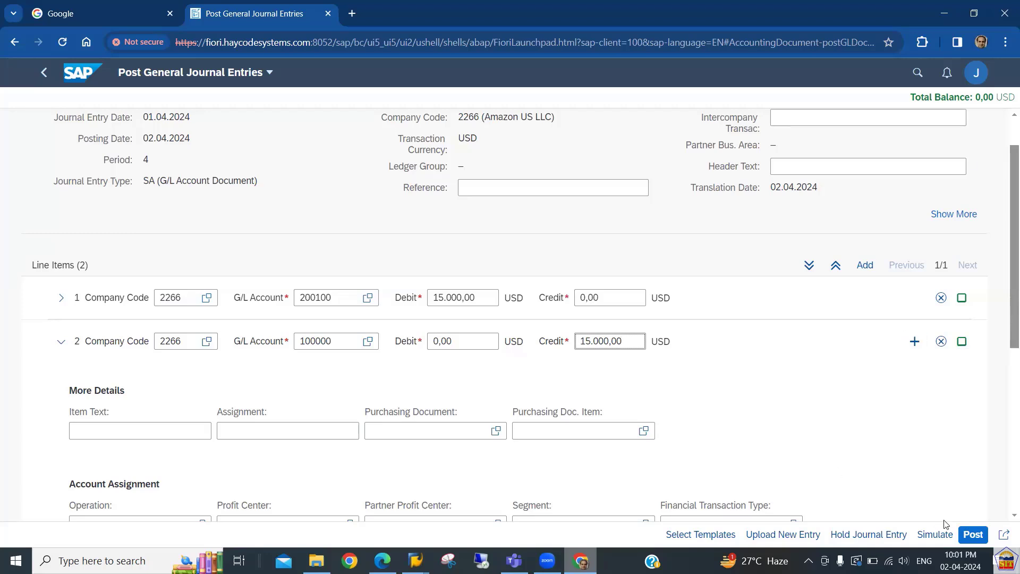
Post the journal entry and display the posted document with its line items.
left_click(975, 536)
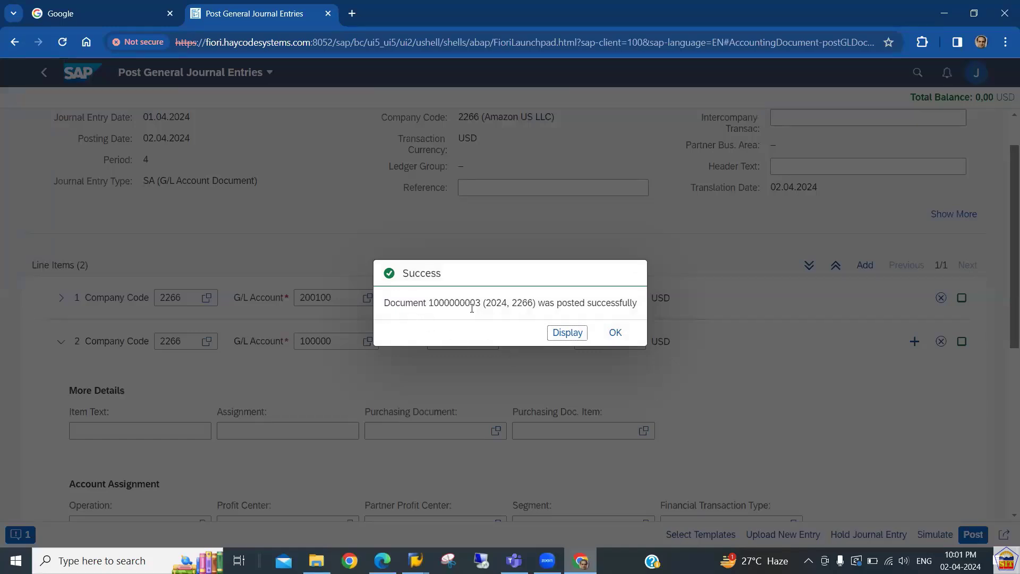
left_click(573, 335)
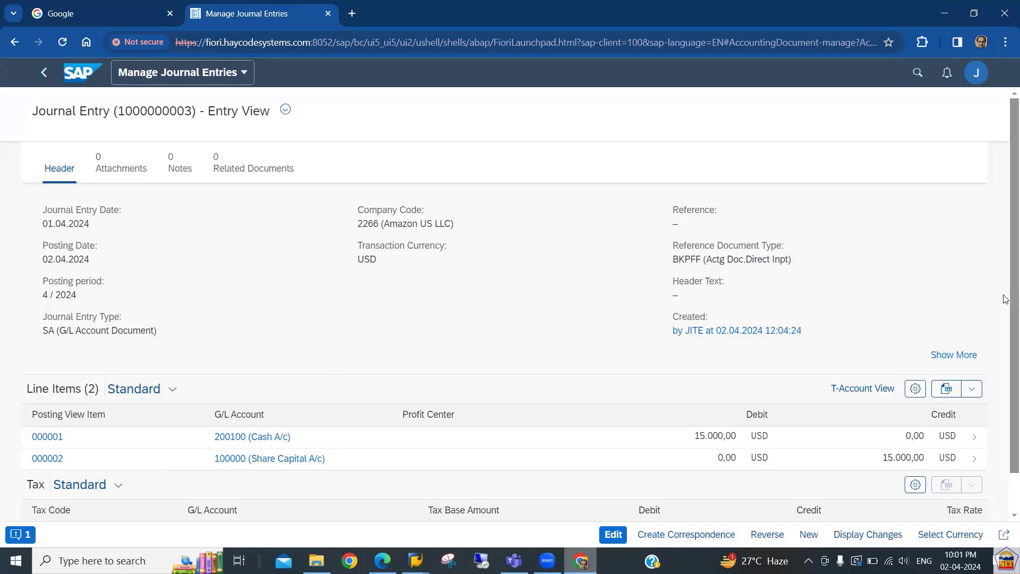
scroll(1006, 337, "down", 1)
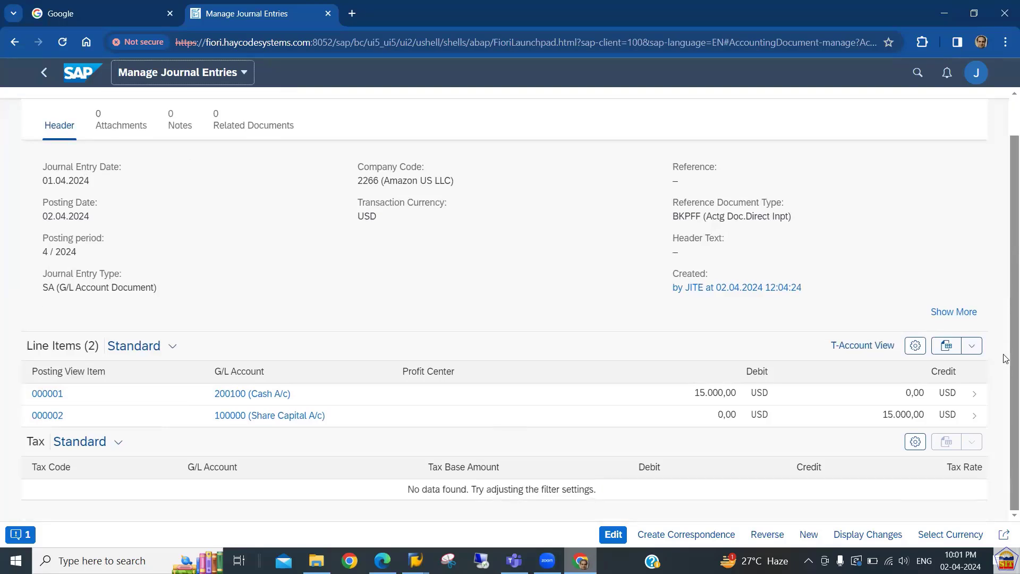
Review the related links offered for G/L account 200100 (Cash A/c), including the full link list.
right_click(241, 396)
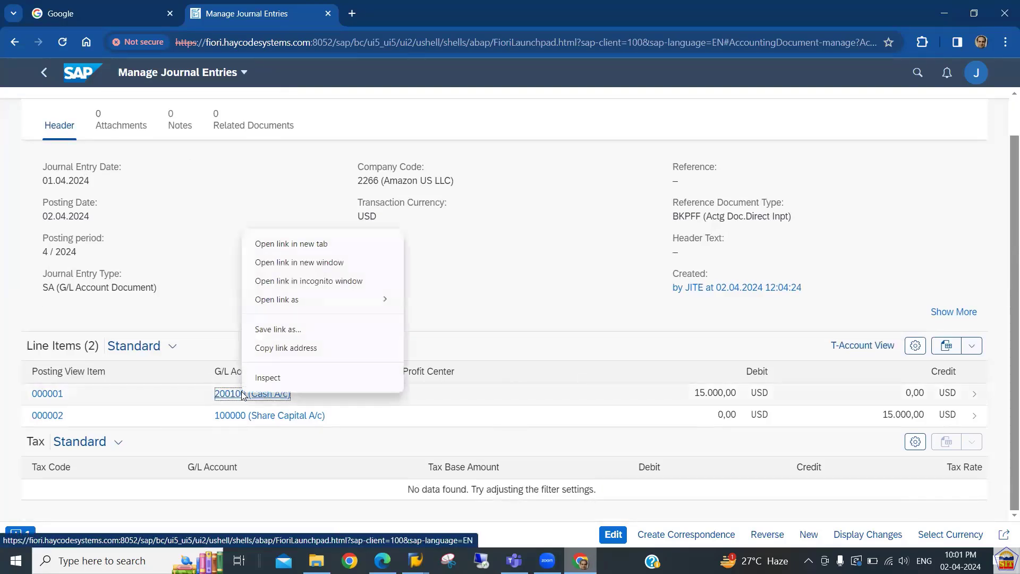
left_click(194, 307)
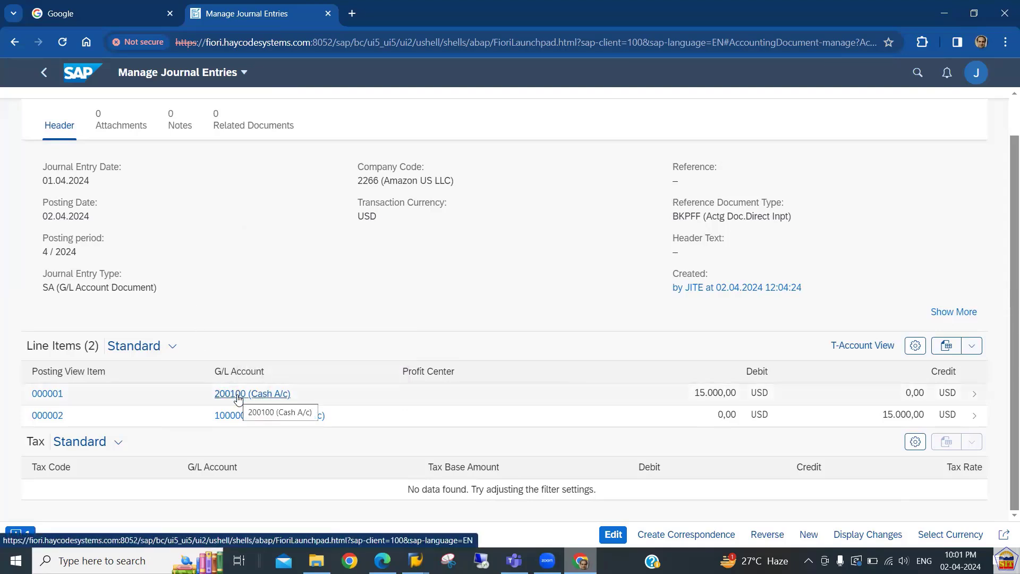
left_click(238, 398)
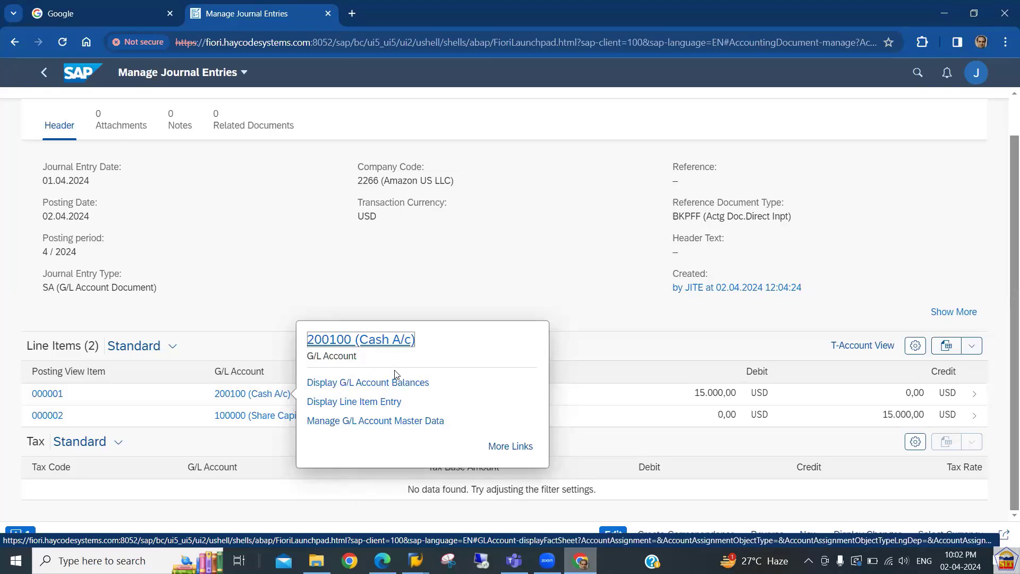
left_click(510, 447)
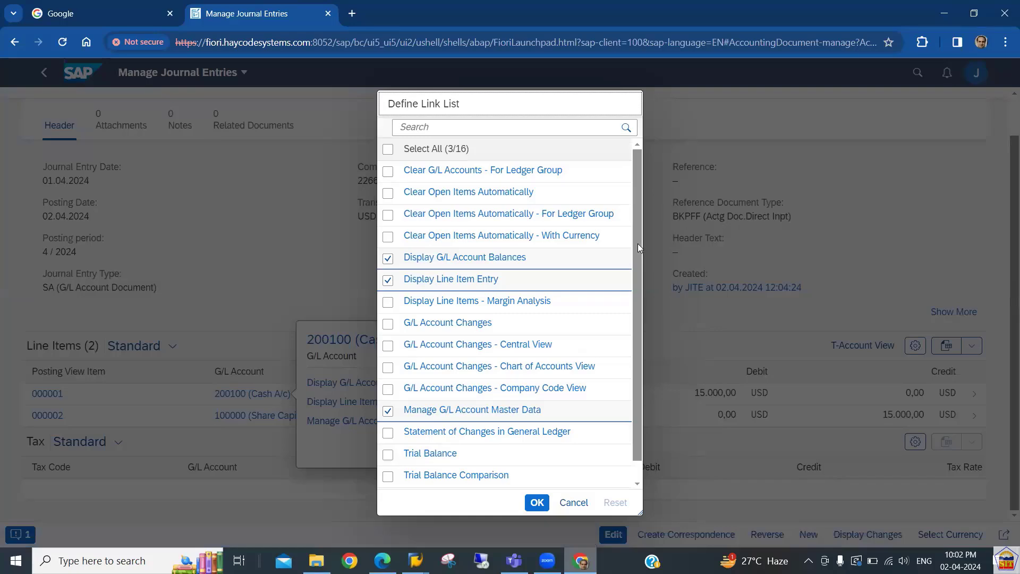
scroll(642, 297, "down", 1)
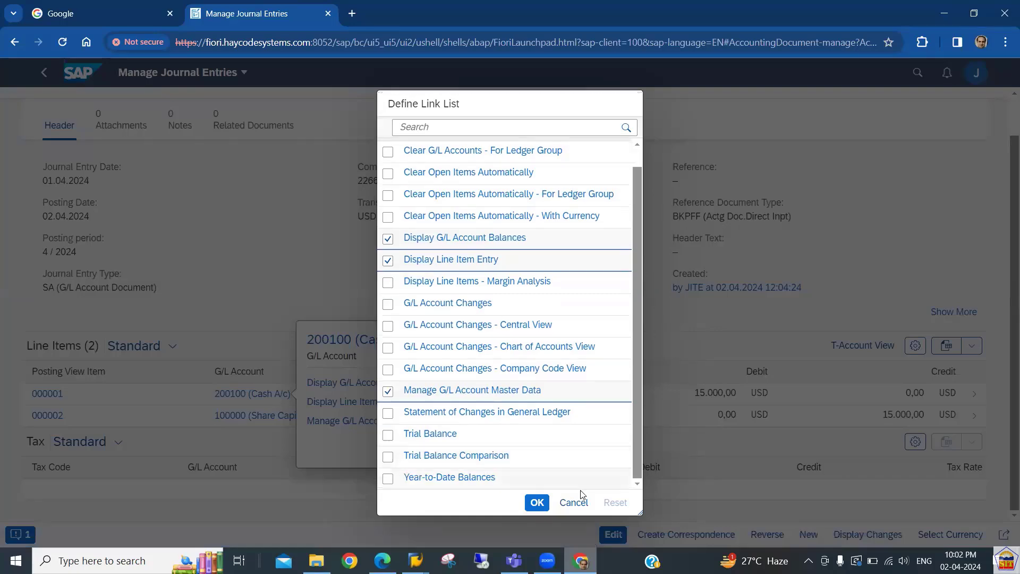
left_click(579, 509)
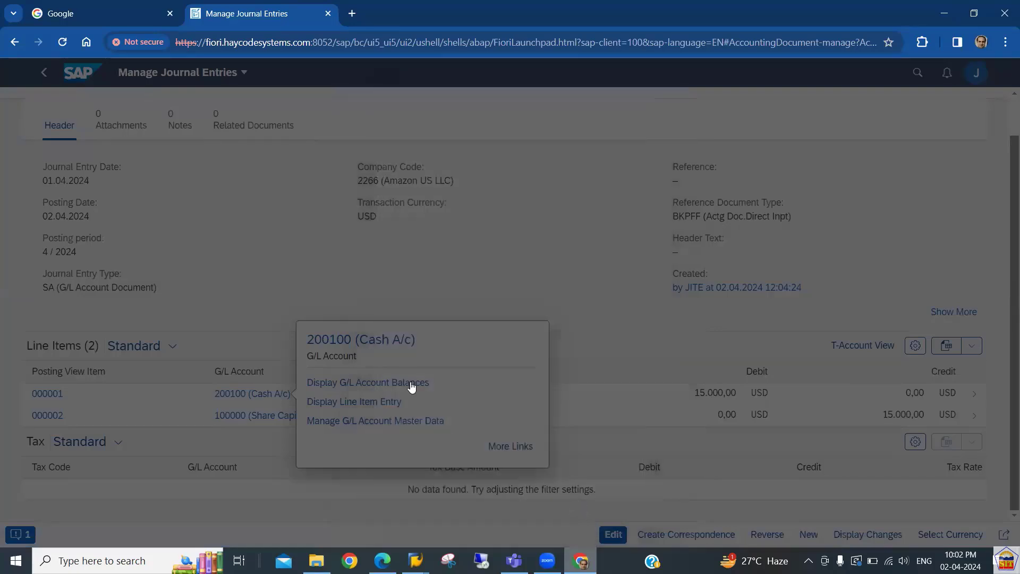
left_click(372, 287)
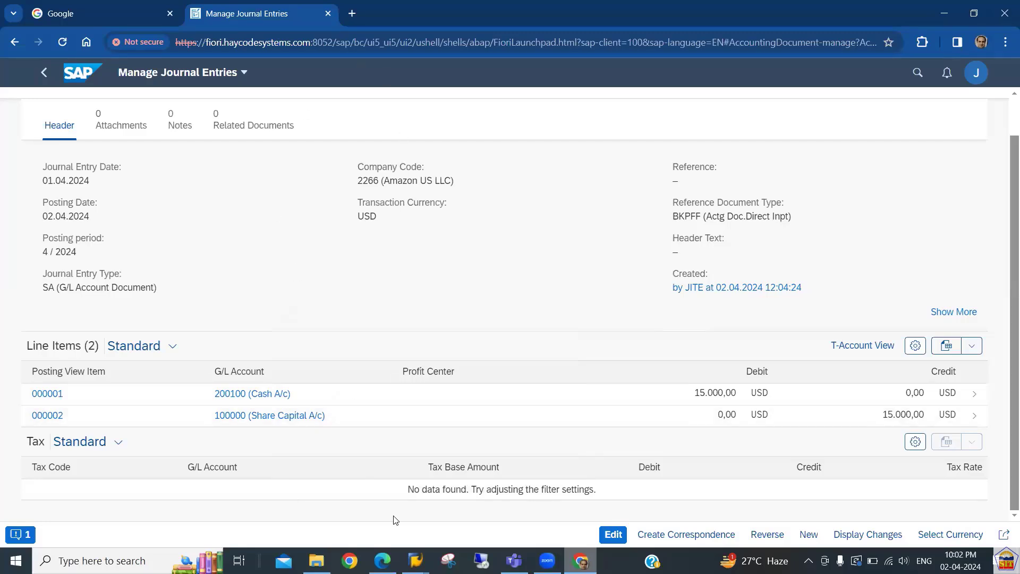
mouse_move(416, 561)
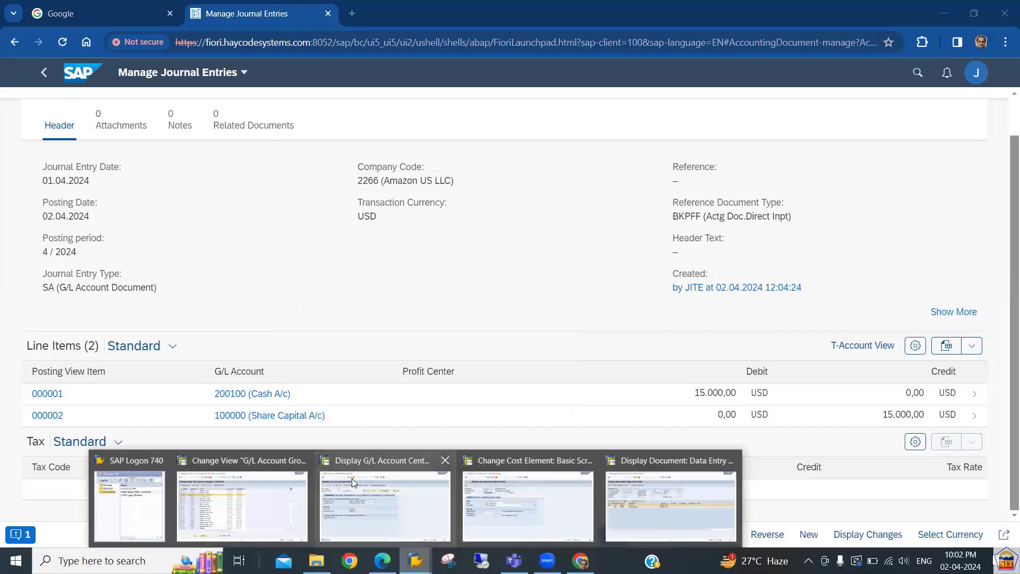
left_click(345, 508)
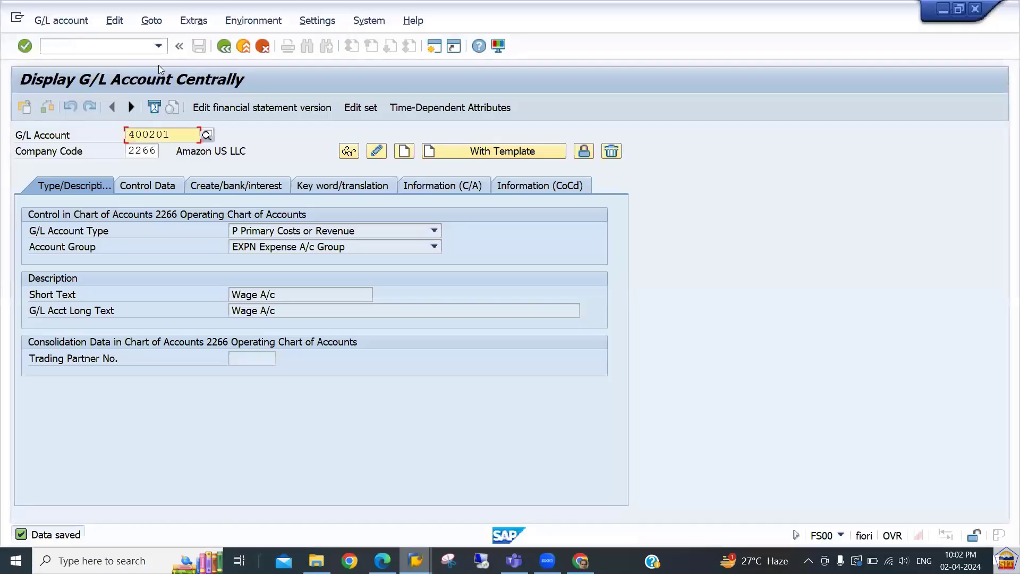
left_click(113, 45)
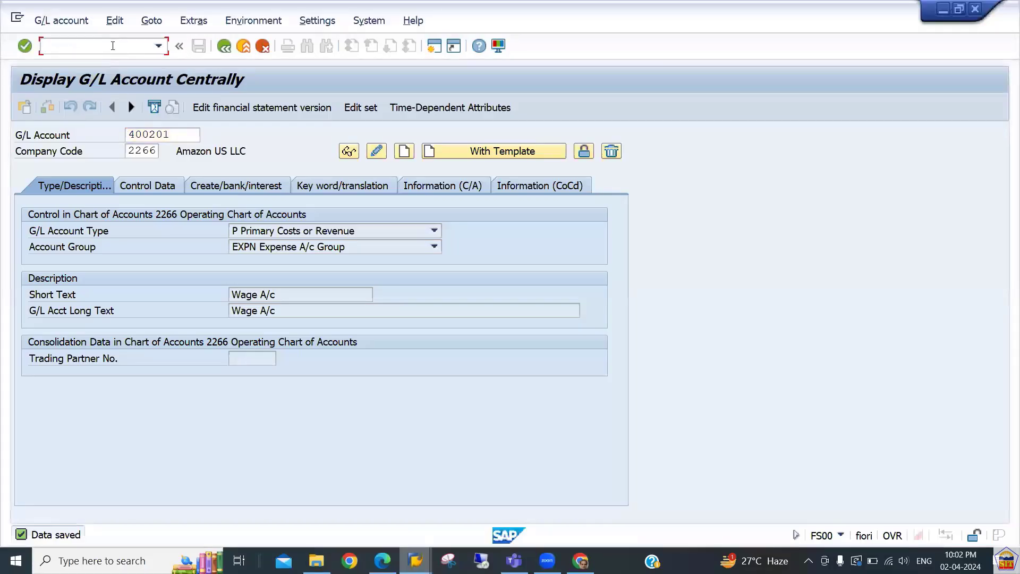
type("/nfb03")
key("Return")
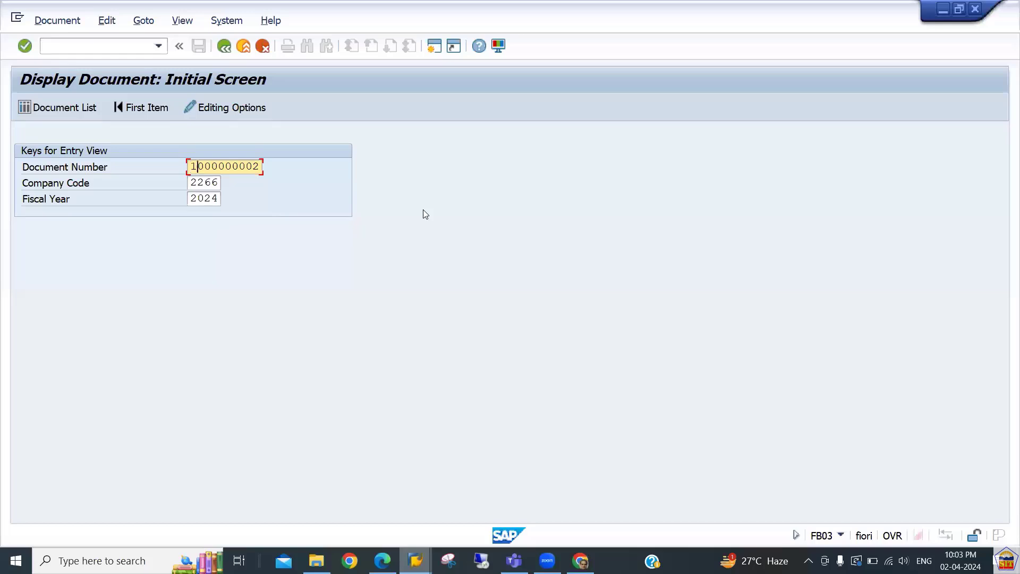
key("BackSpace")
type("3")
key("Return")
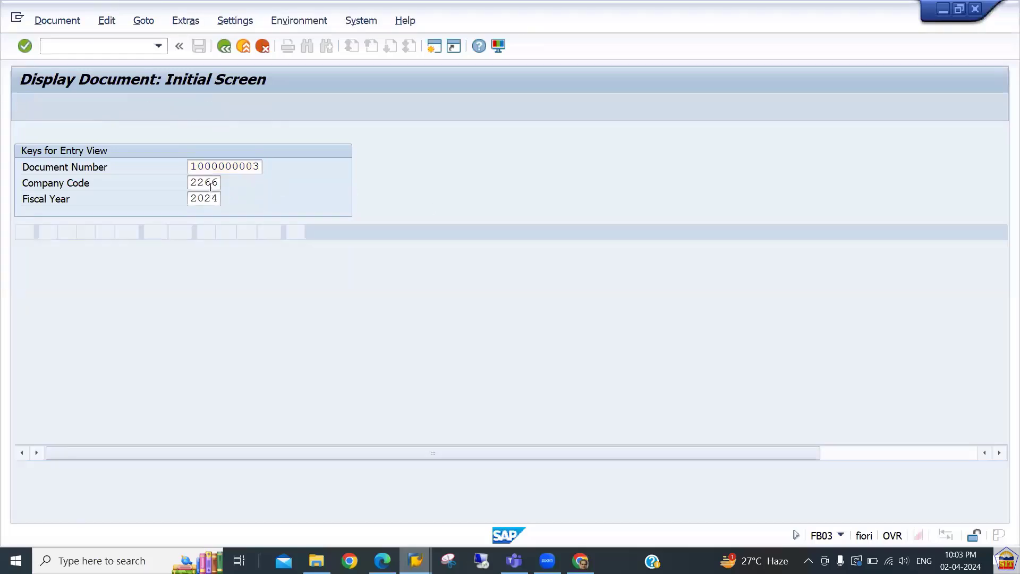